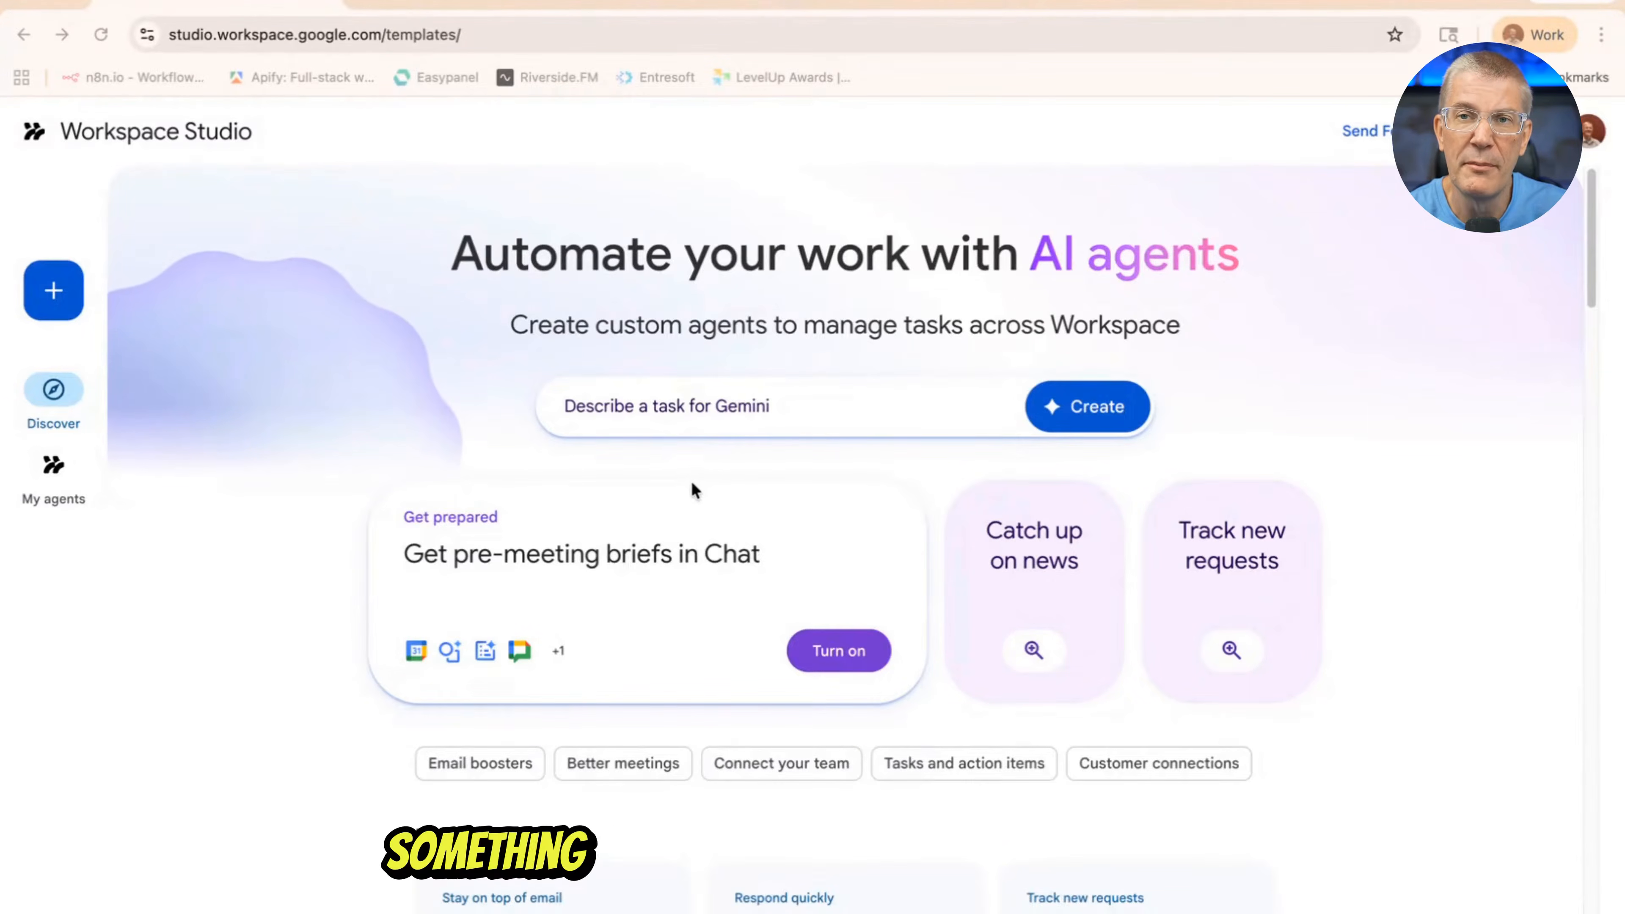
Create an agent from the "Get AI news briefs daily" template under Everyday essentials
{"action": "scroll", "coordinate": [693, 488], "scroll_direction": "down", "scroll_amount": 10}
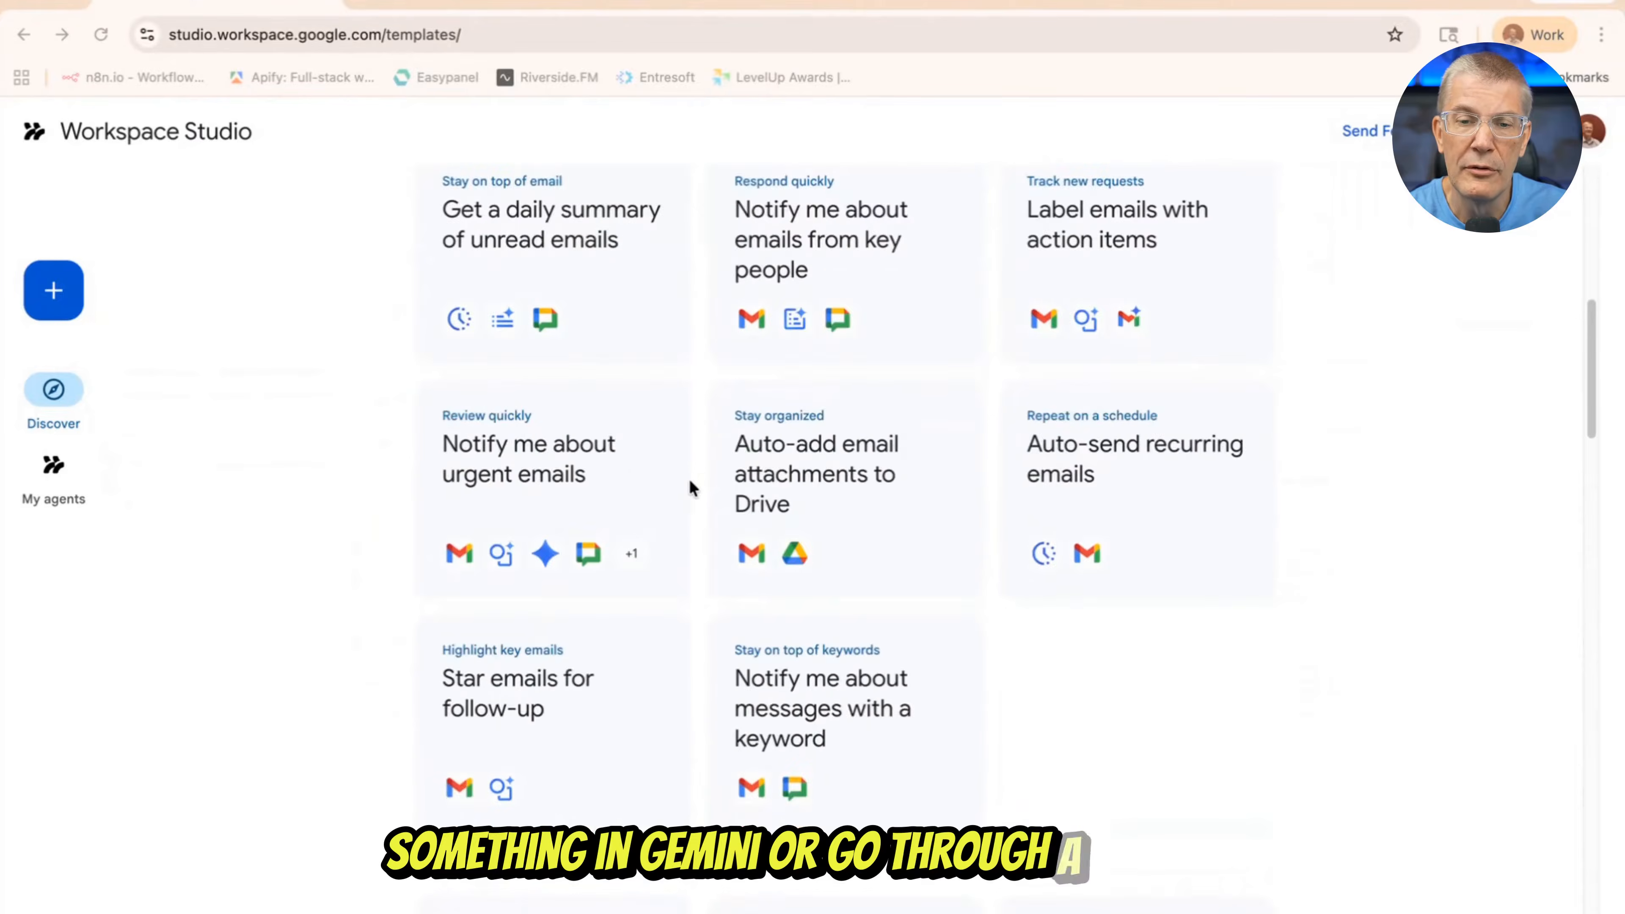
{"action": "scroll", "coordinate": [692, 486], "scroll_direction": "down", "scroll_amount": 5}
{"action": "scroll", "coordinate": [608, 432], "scroll_direction": "down", "scroll_amount": 7}
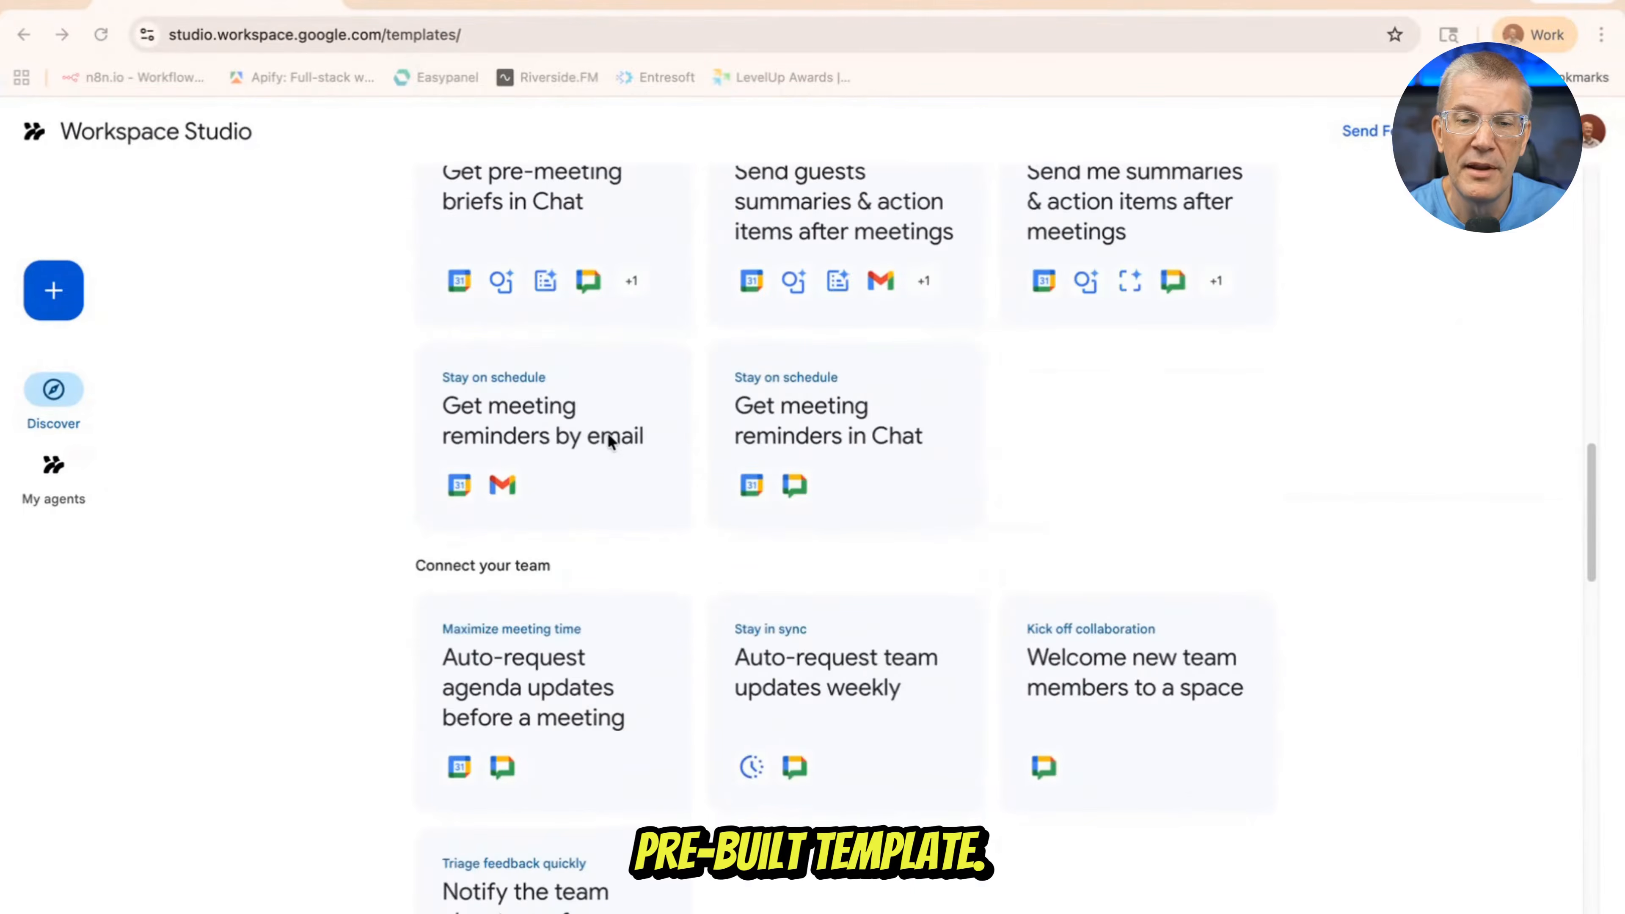
{"action": "scroll", "coordinate": [608, 435], "scroll_direction": "down", "scroll_amount": 5}
{"action": "scroll", "coordinate": [608, 436], "scroll_direction": "down", "scroll_amount": 2}
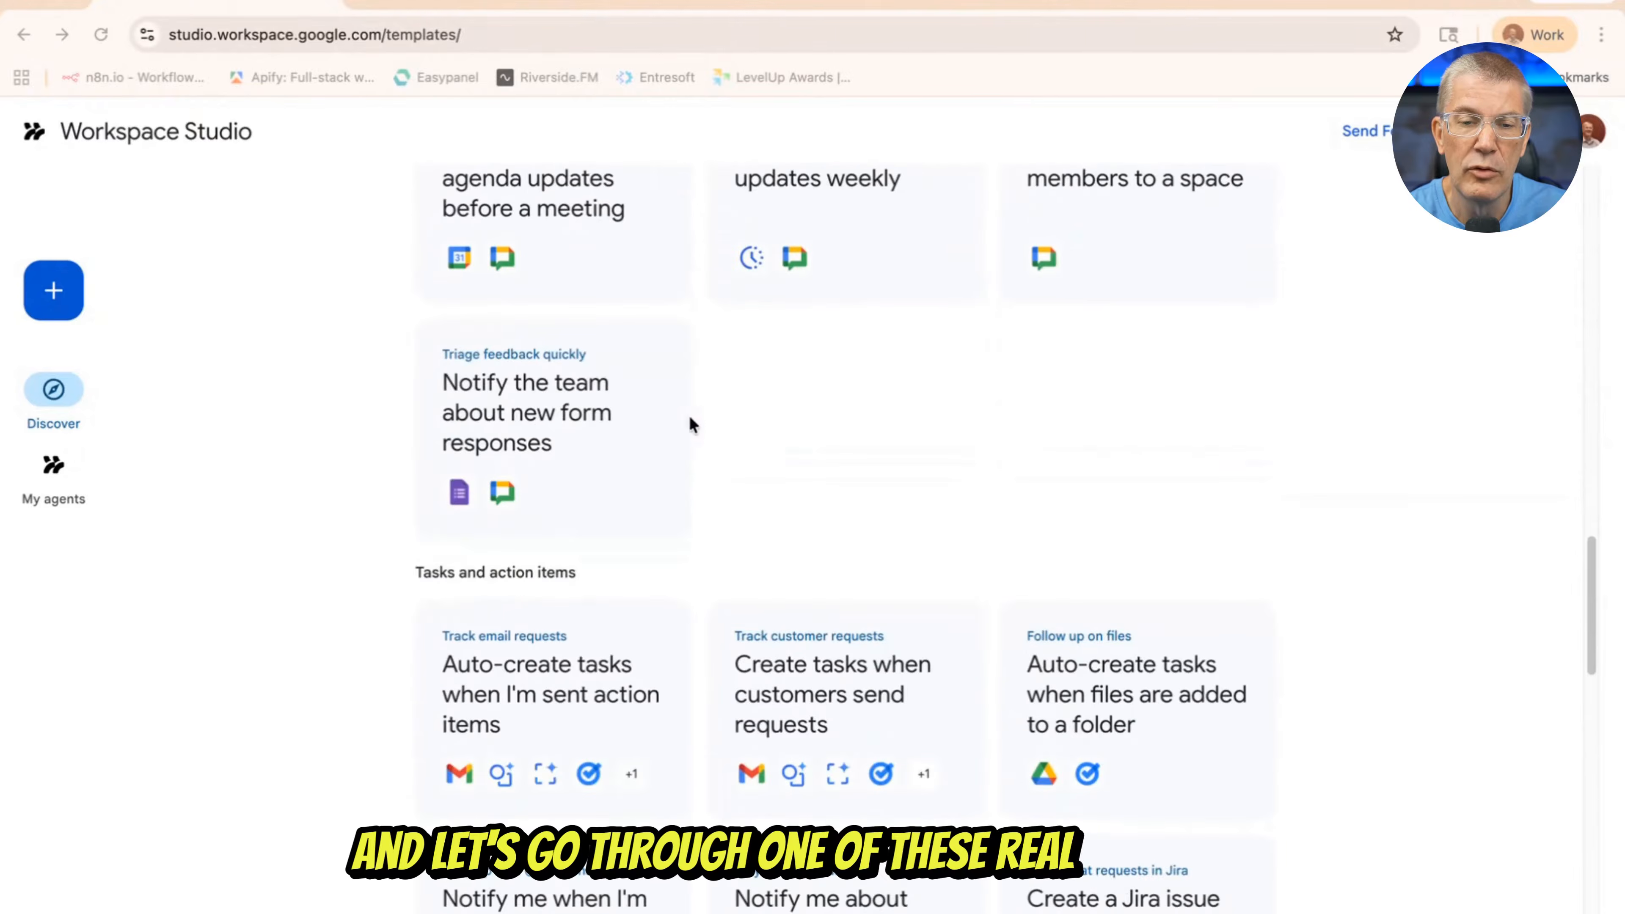
{"action": "scroll", "coordinate": [694, 420], "scroll_direction": "down", "scroll_amount": 15}
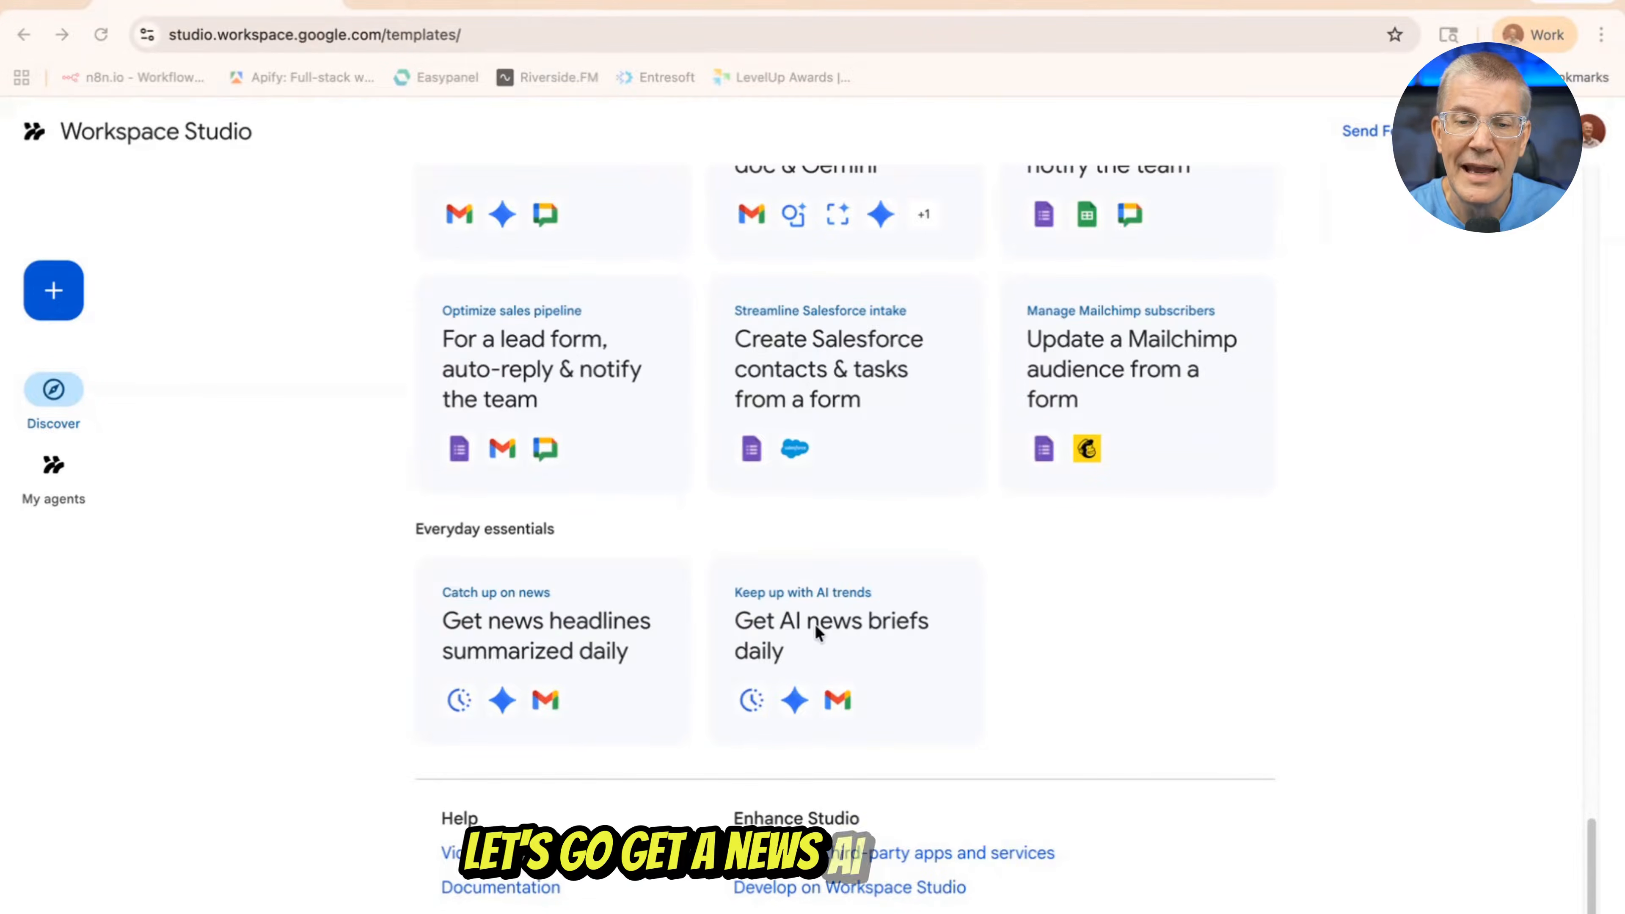
{"action": "left_click", "coordinate": [772, 621]}
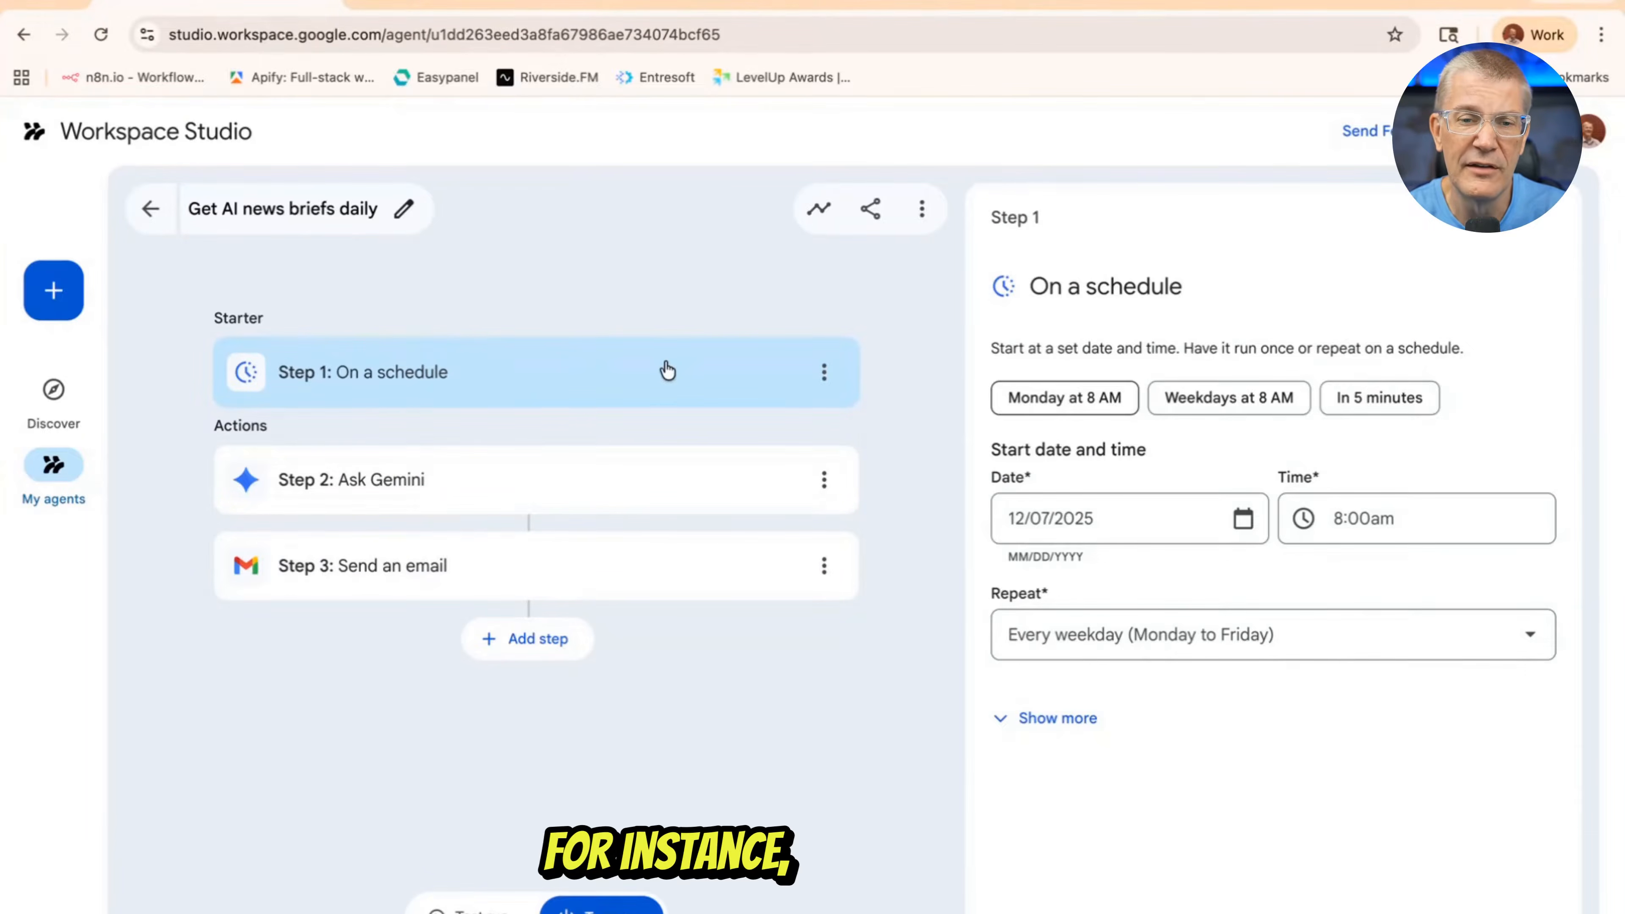
Schedule the news brief agent to start on weekdays at 12:00pm
{"action": "left_click", "coordinate": [1248, 398]}
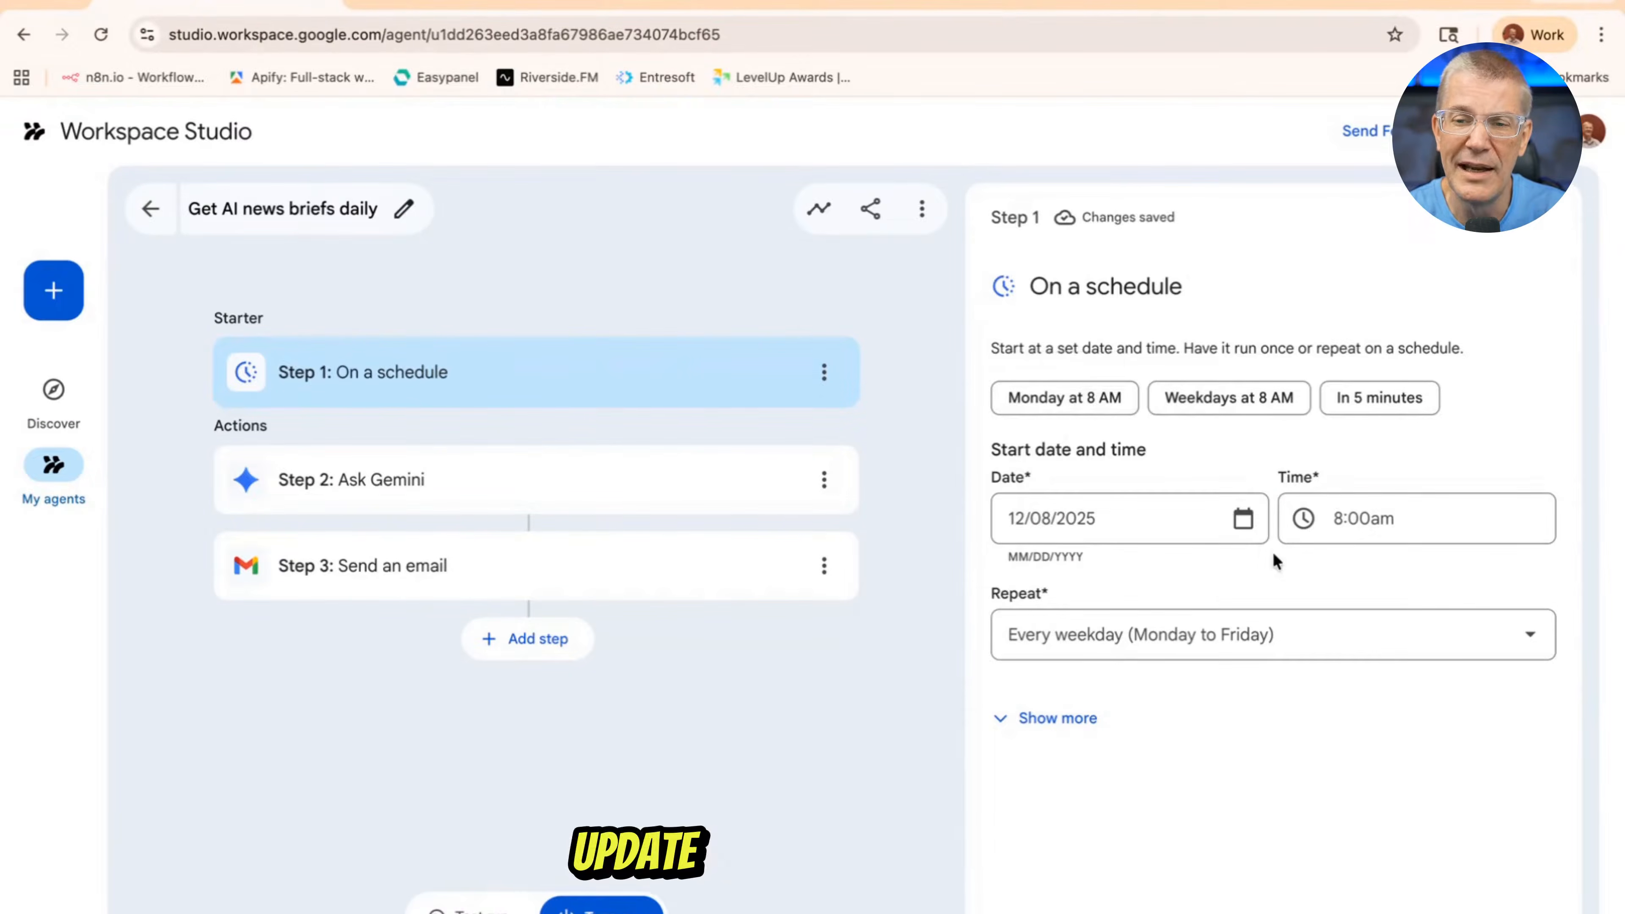
{"action": "left_click", "coordinate": [1359, 518]}
{"action": "scroll", "coordinate": [1364, 689], "scroll_direction": "down", "scroll_amount": 10}
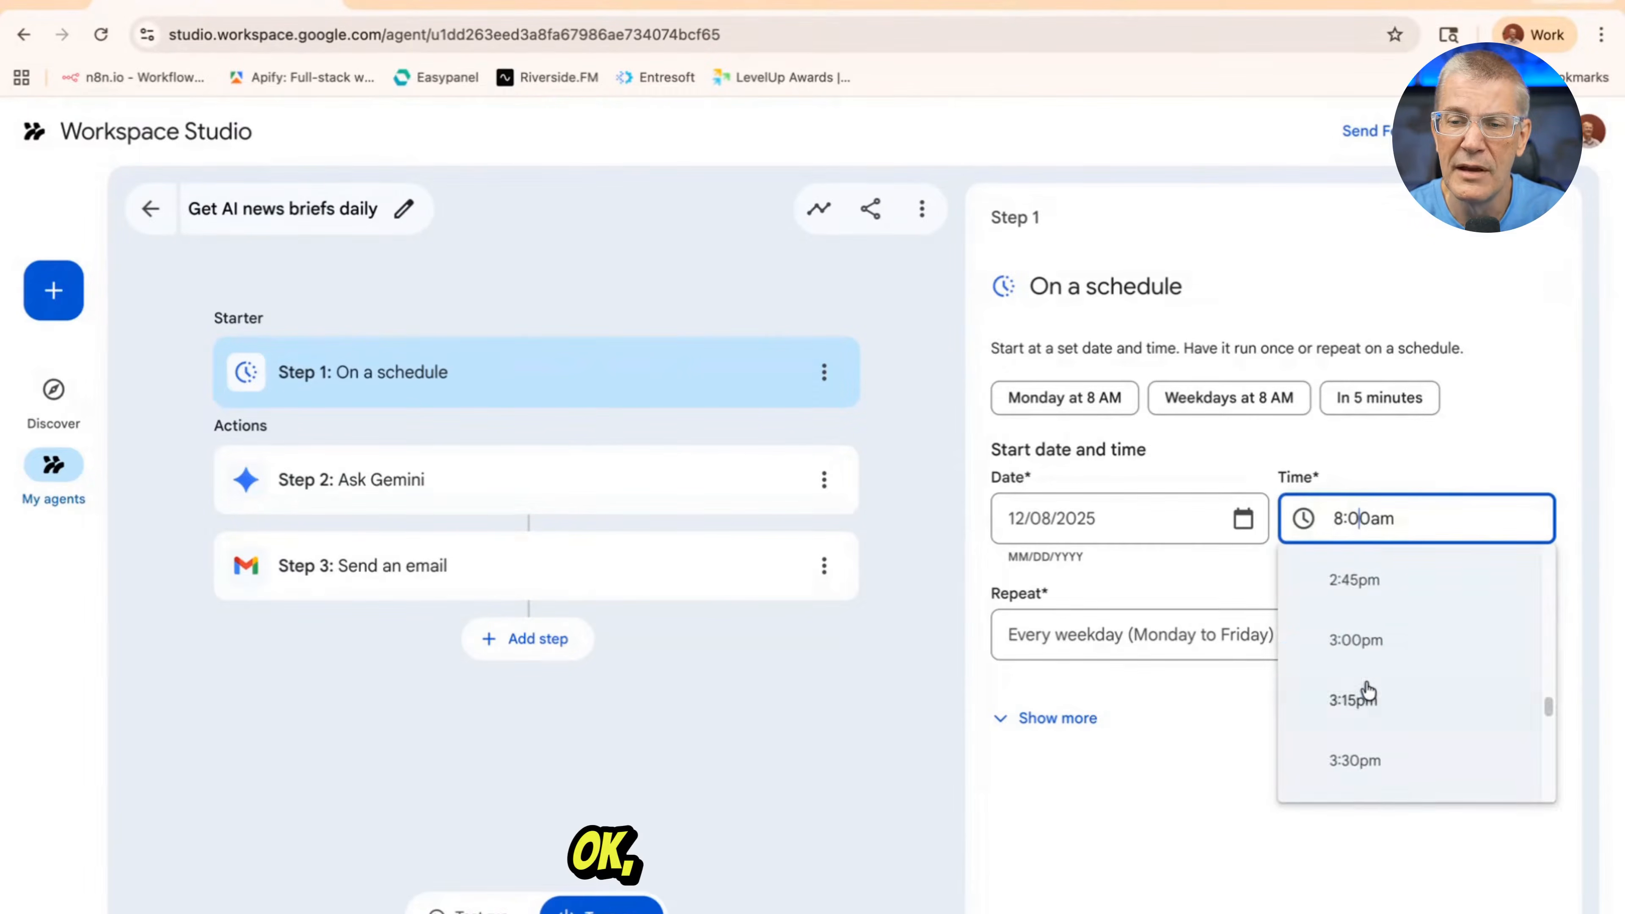
{"action": "scroll", "coordinate": [1368, 688], "scroll_direction": "up", "scroll_amount": 3}
{"action": "scroll", "coordinate": [1366, 685], "scroll_direction": "up", "scroll_amount": 5}
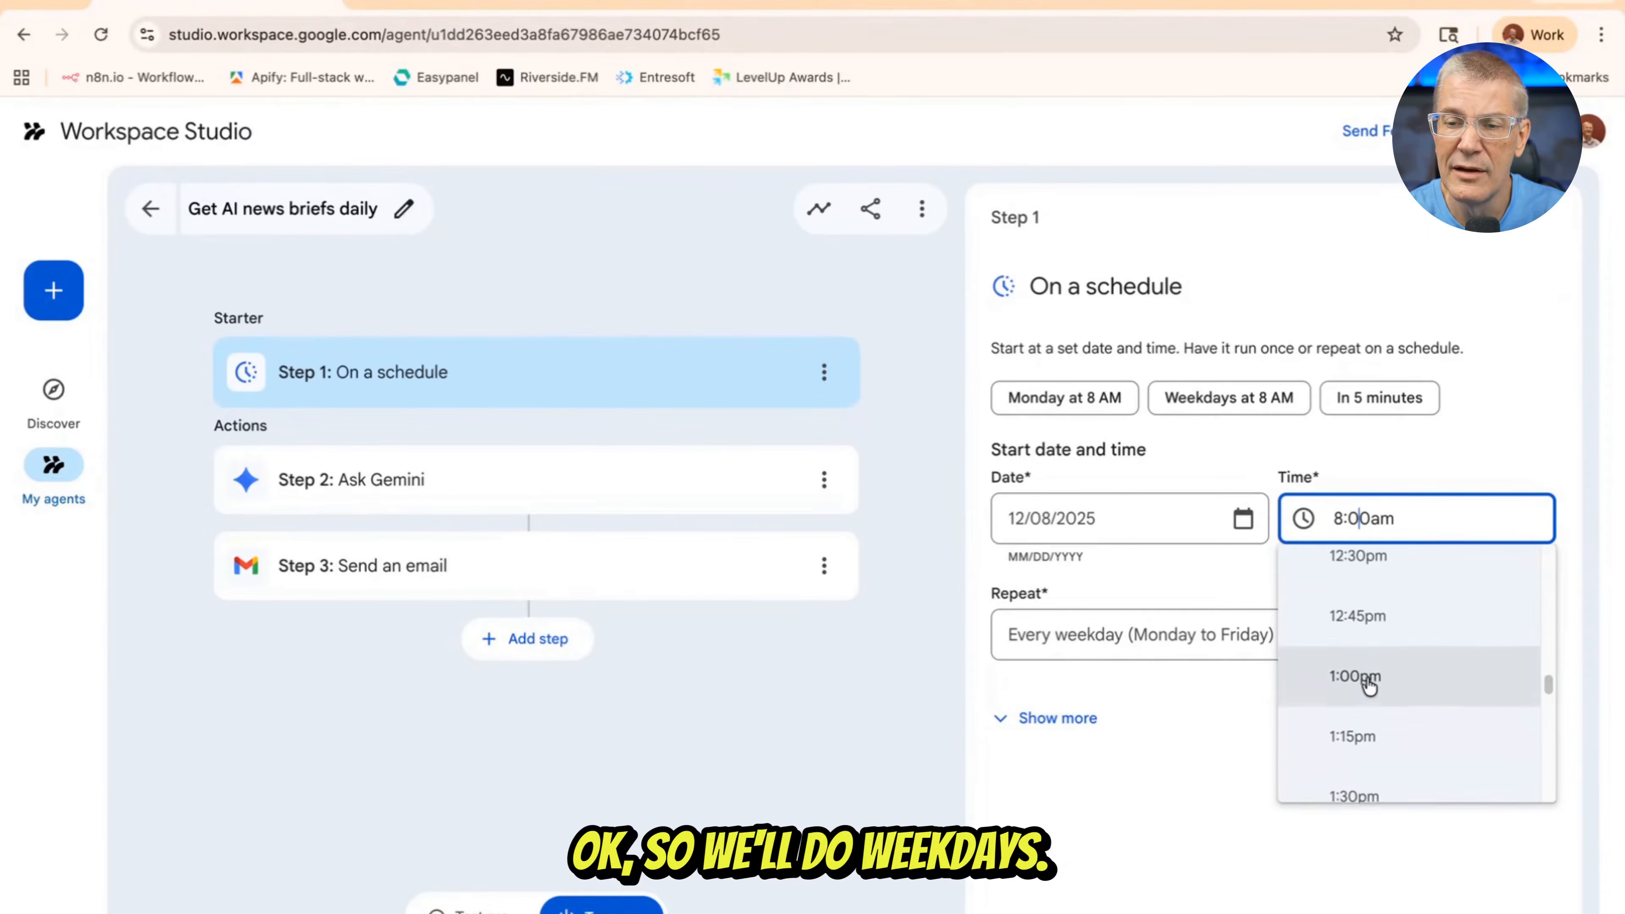
{"action": "left_click", "coordinate": [1373, 591]}
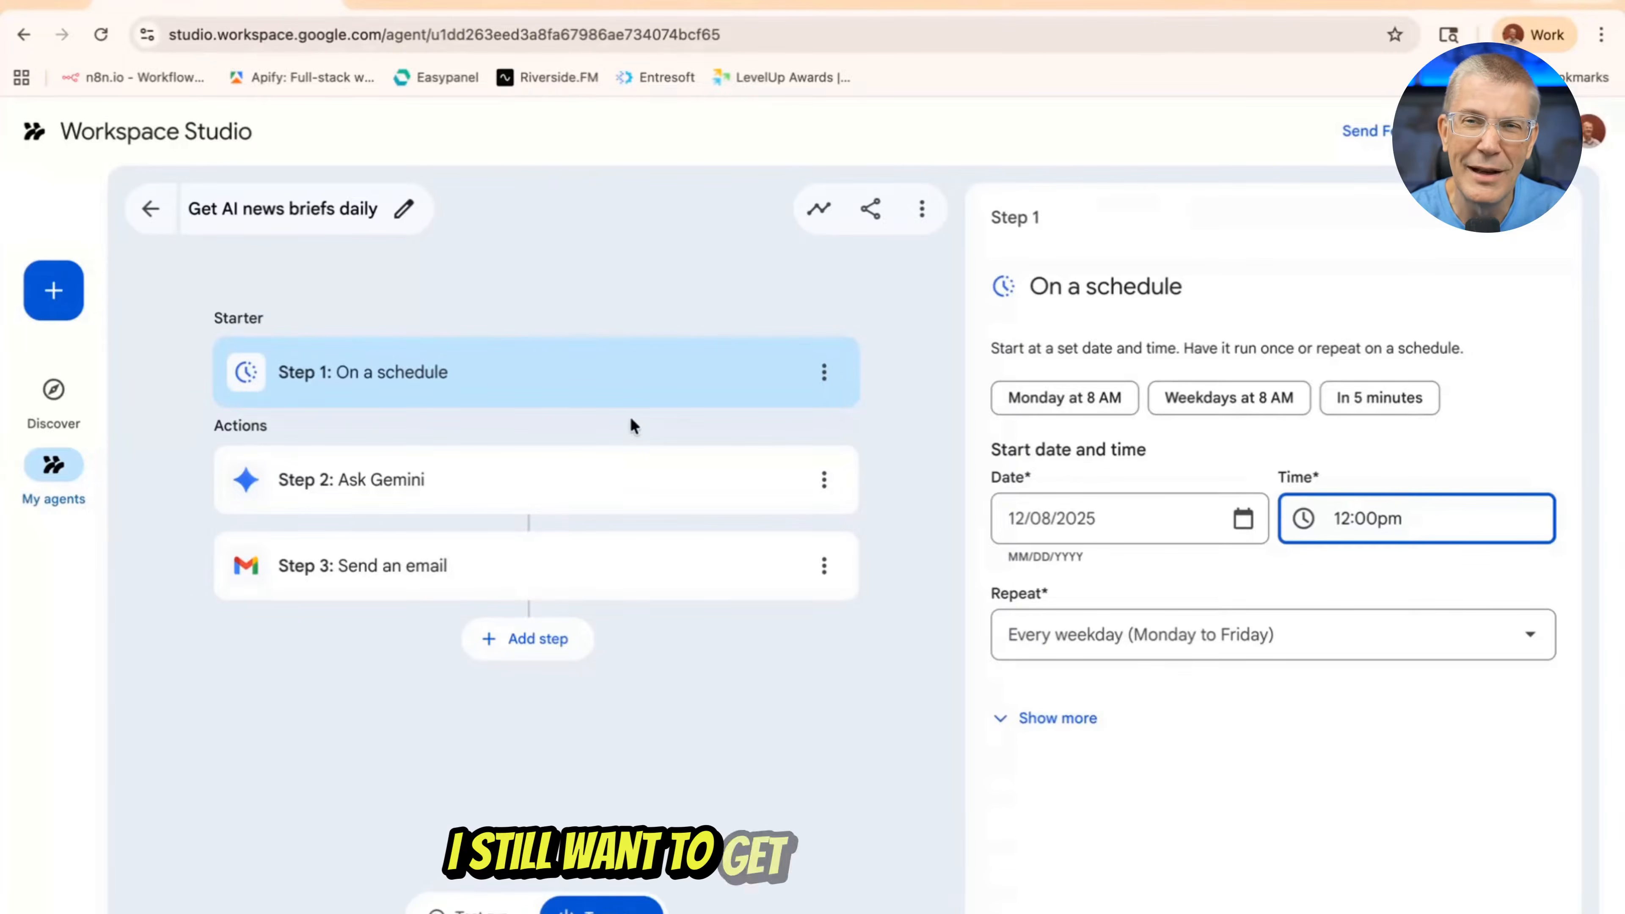
Examine the Ask Gemini prompt and the Send an email settings, including the additional email fields
{"action": "left_click", "coordinate": [499, 497]}
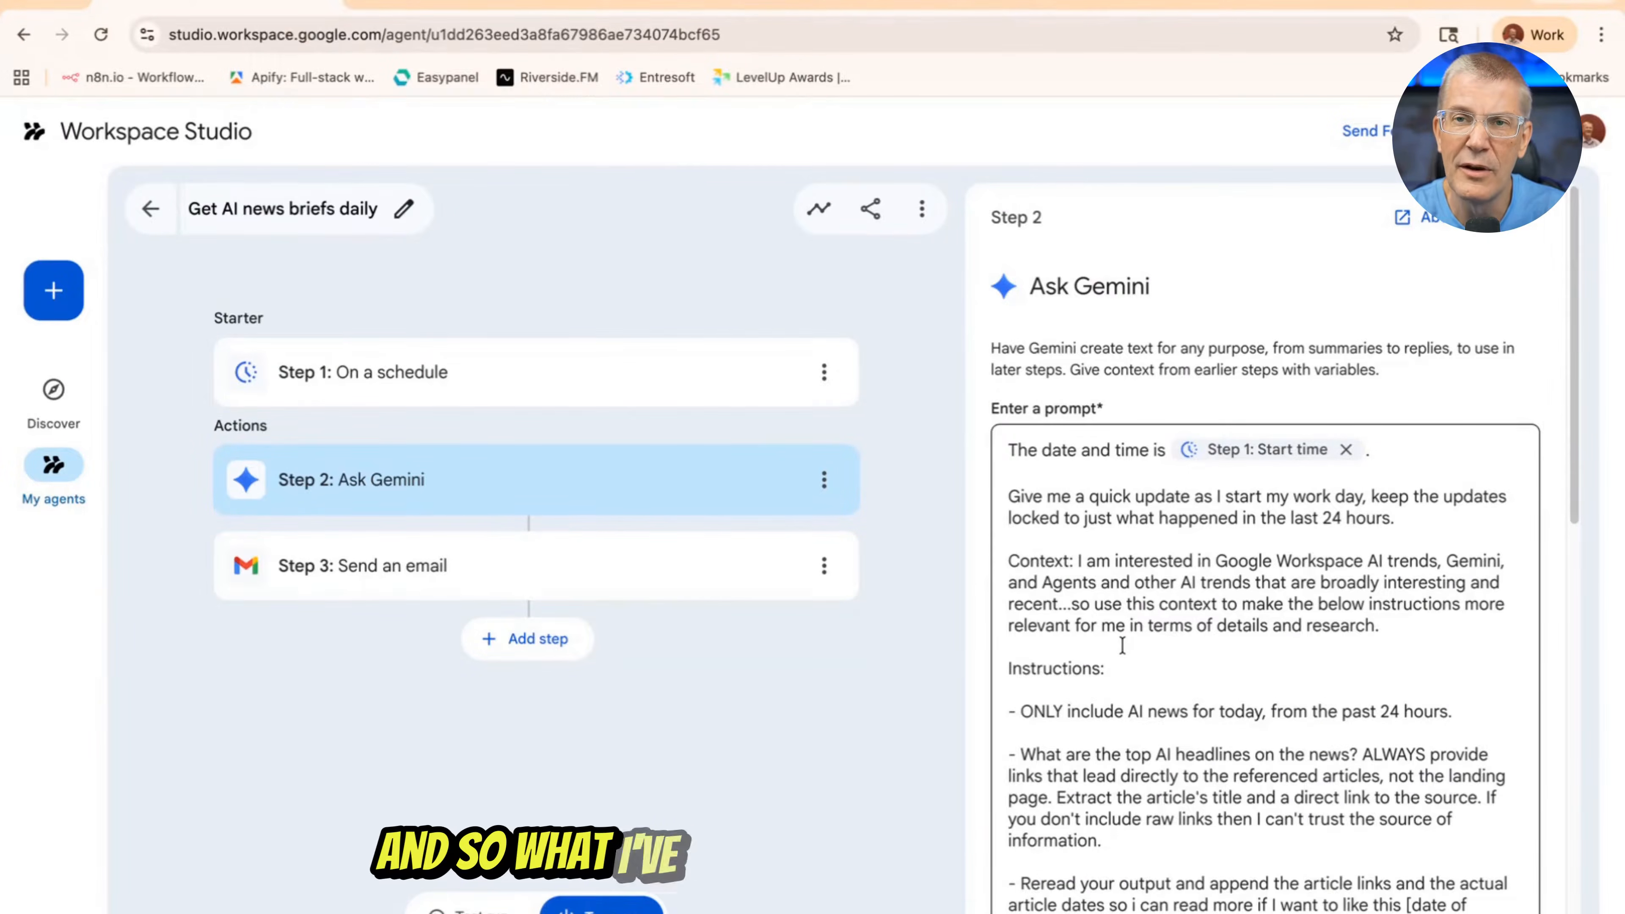
{"action": "scroll", "coordinate": [1146, 595], "scroll_direction": "down", "scroll_amount": 5}
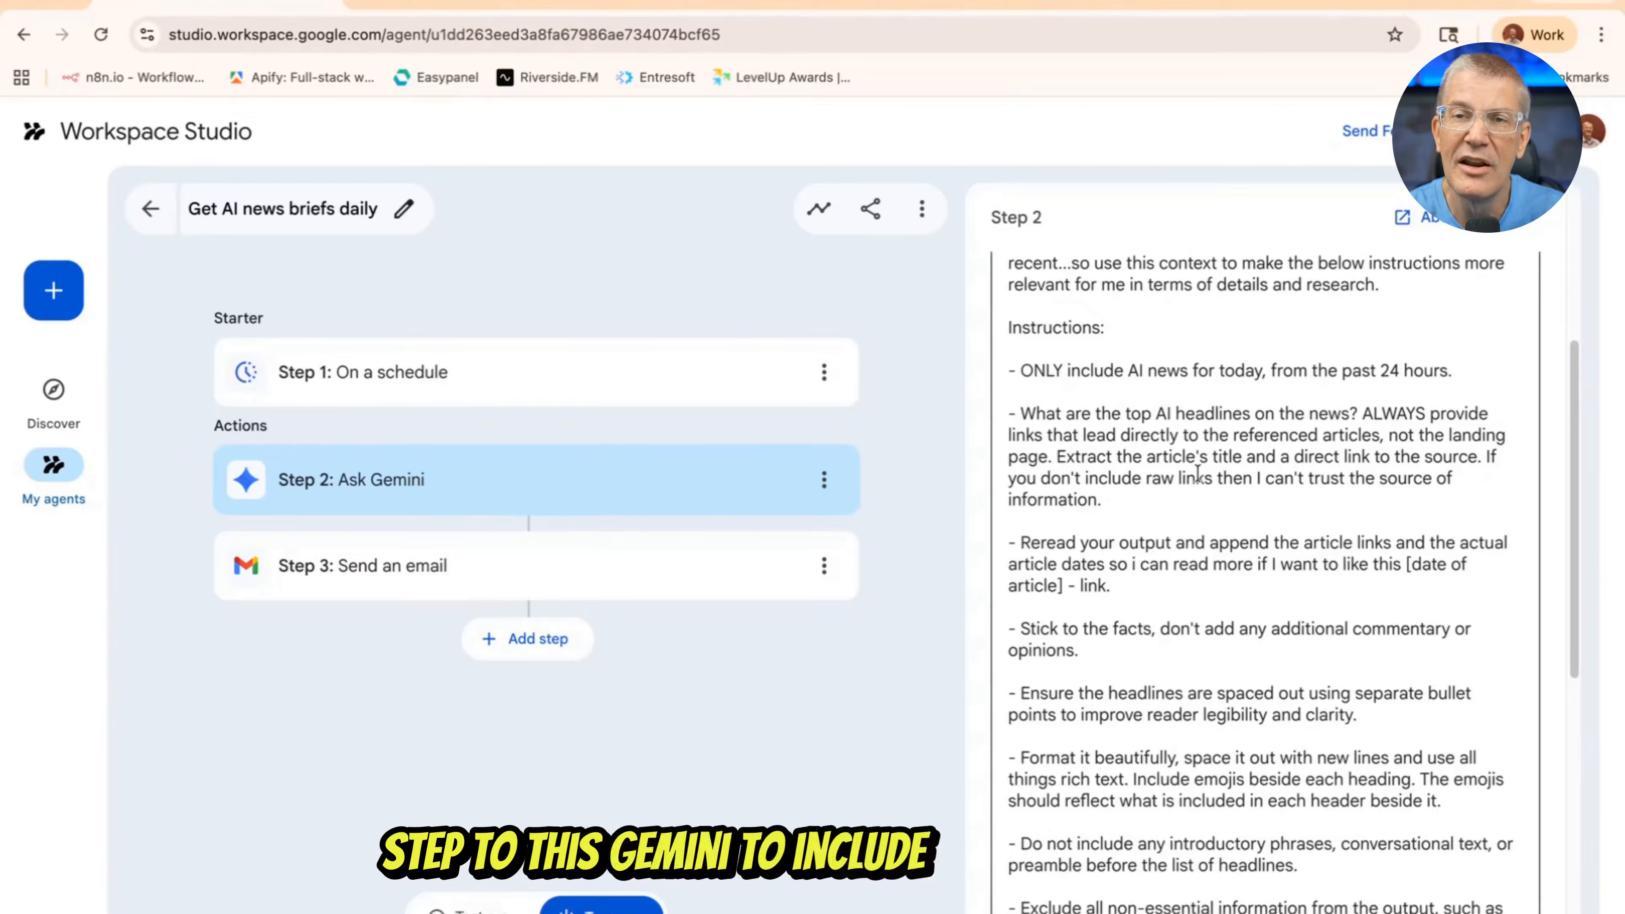
{"action": "left_click", "coordinate": [497, 568]}
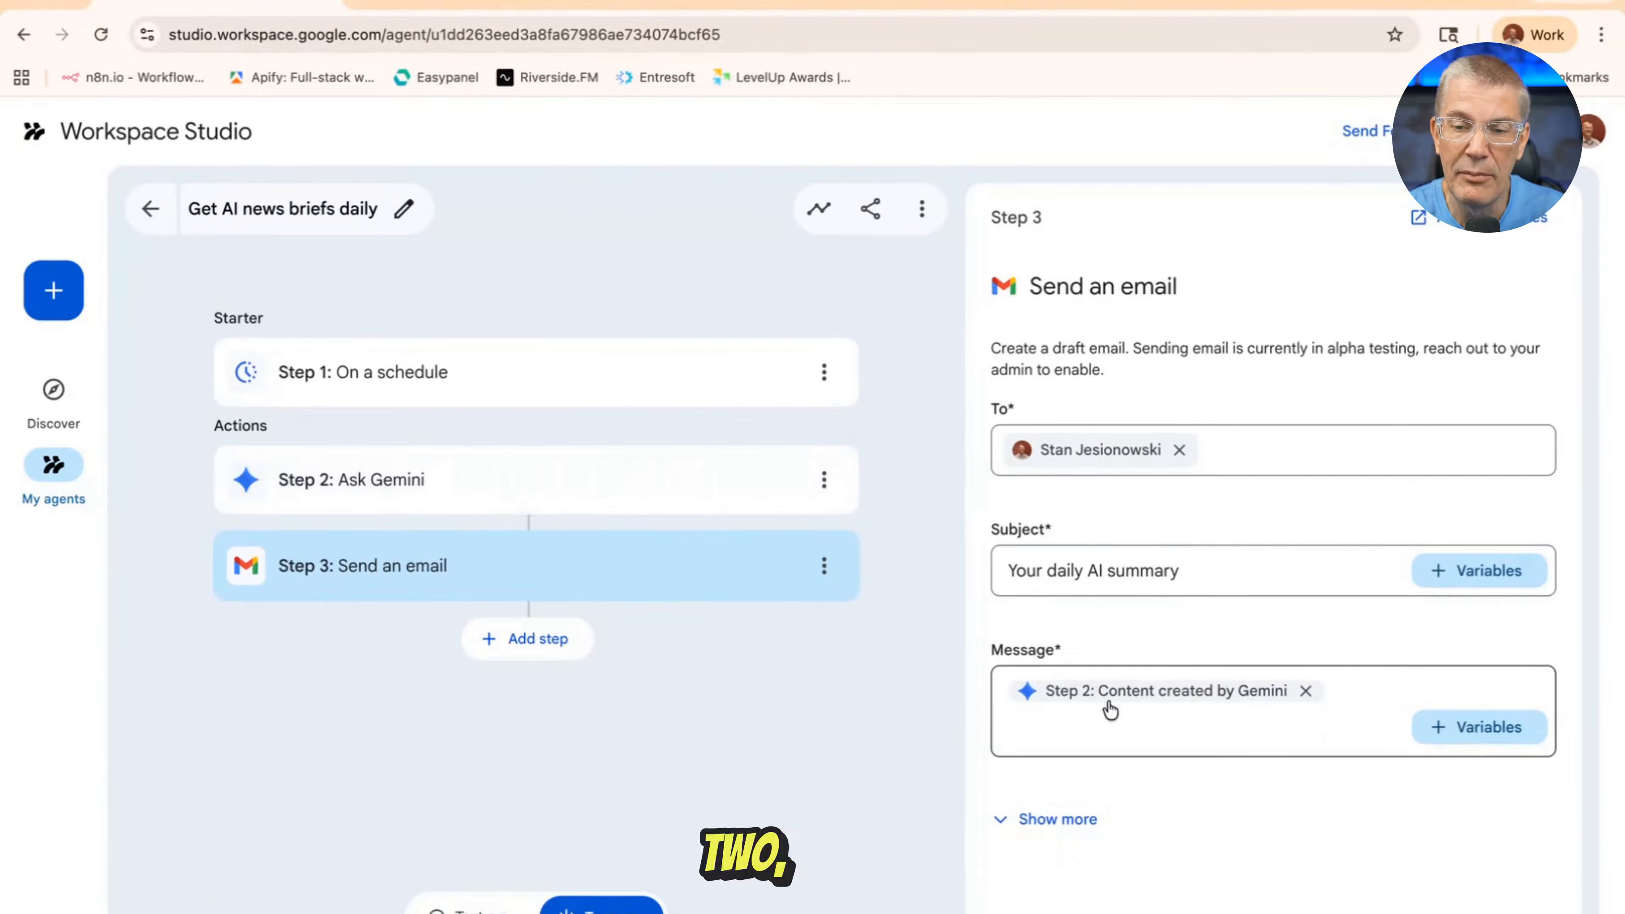
{"action": "mouse_move", "coordinate": [1159, 706]}
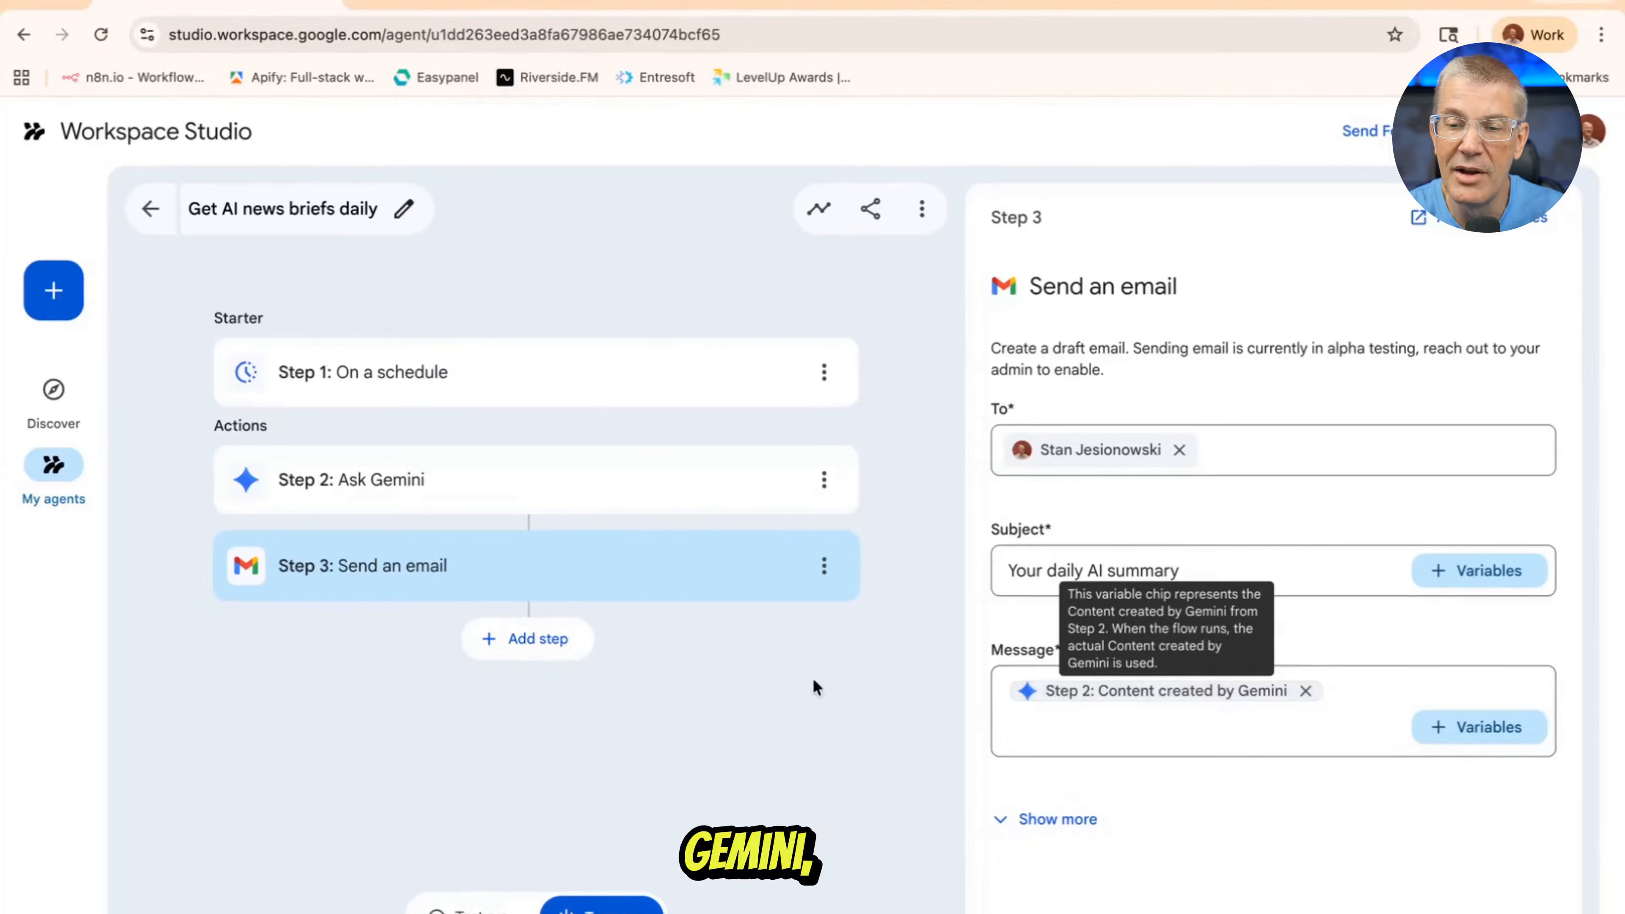
{"action": "left_click", "coordinate": [1021, 826]}
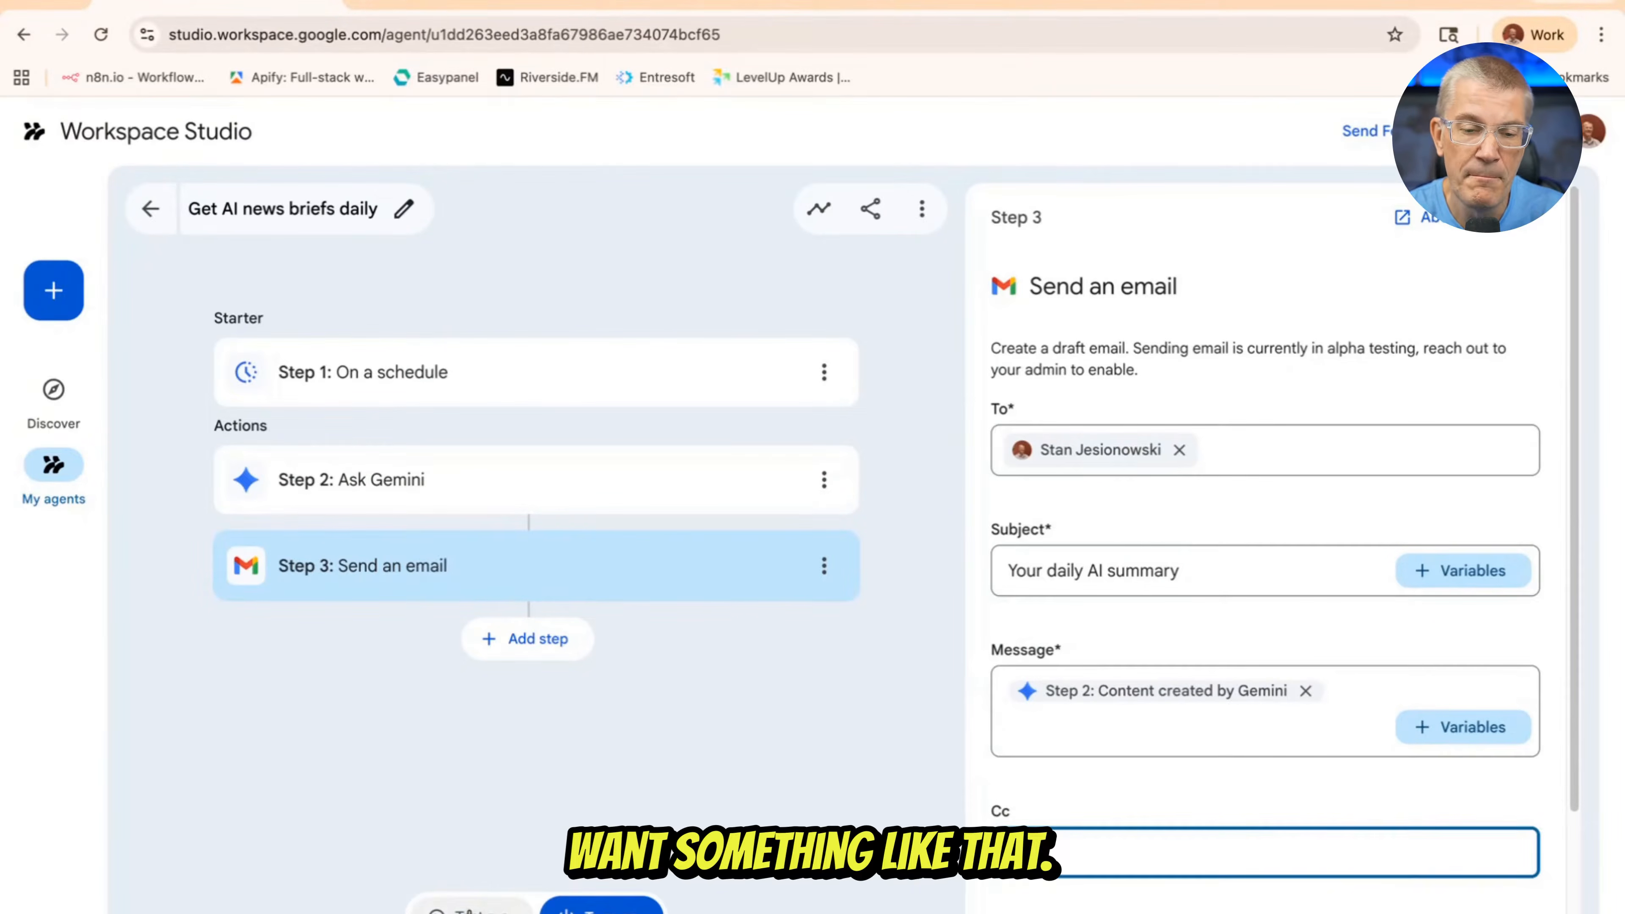
Start a test run of the "Get AI news briefs daily" agent
{"action": "left_click", "coordinate": [473, 907]}
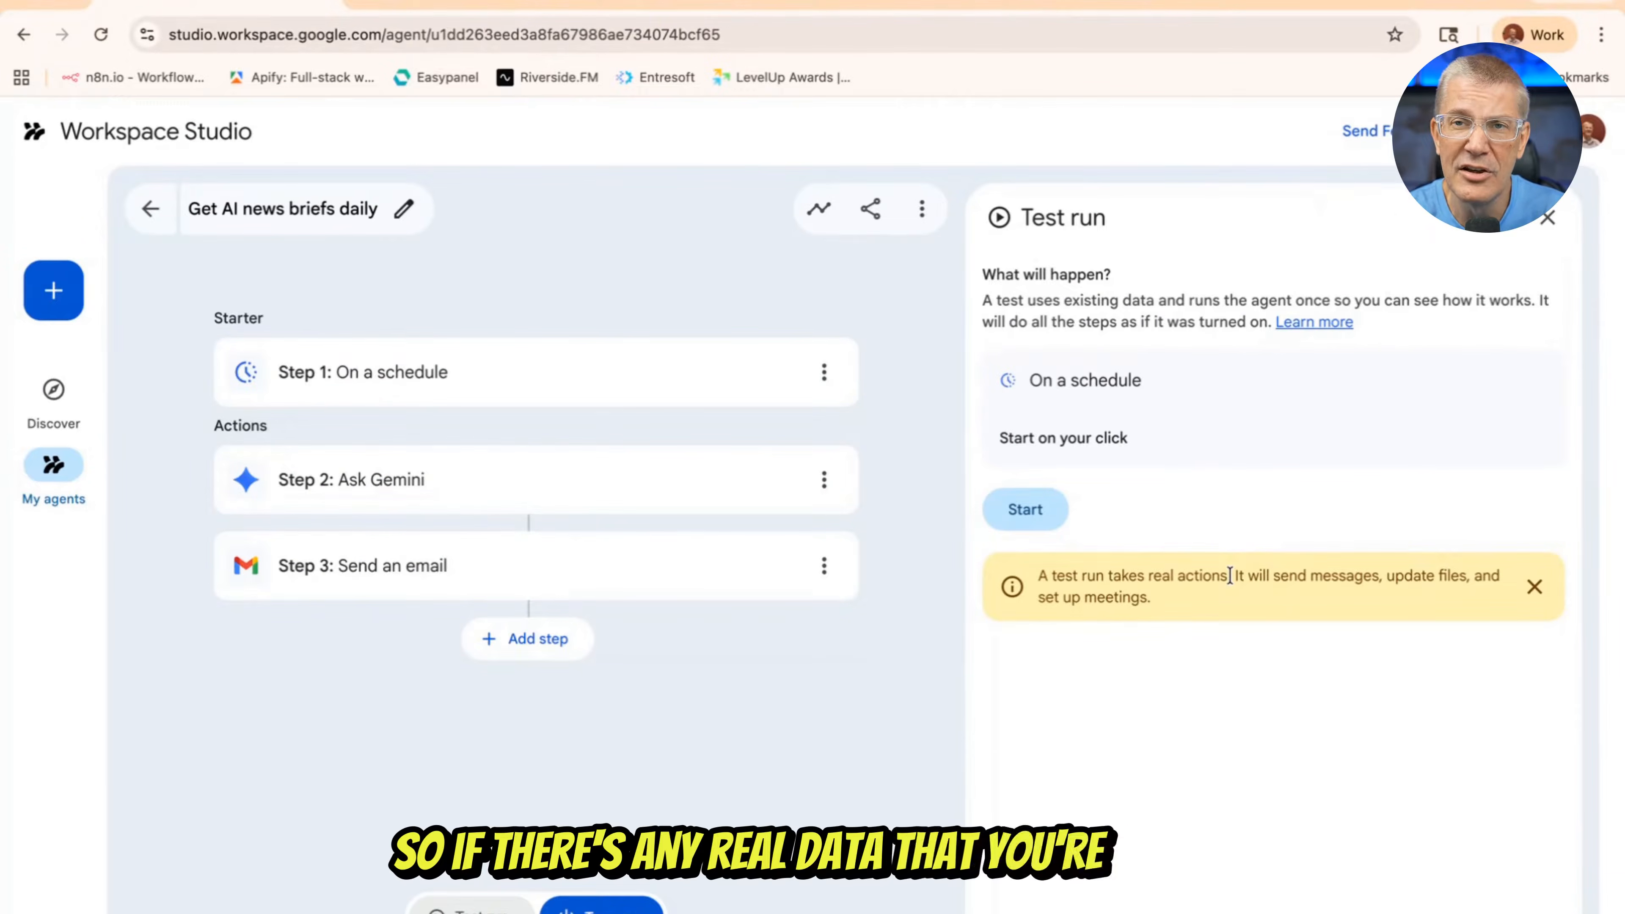
{"action": "left_click", "coordinate": [1038, 511]}
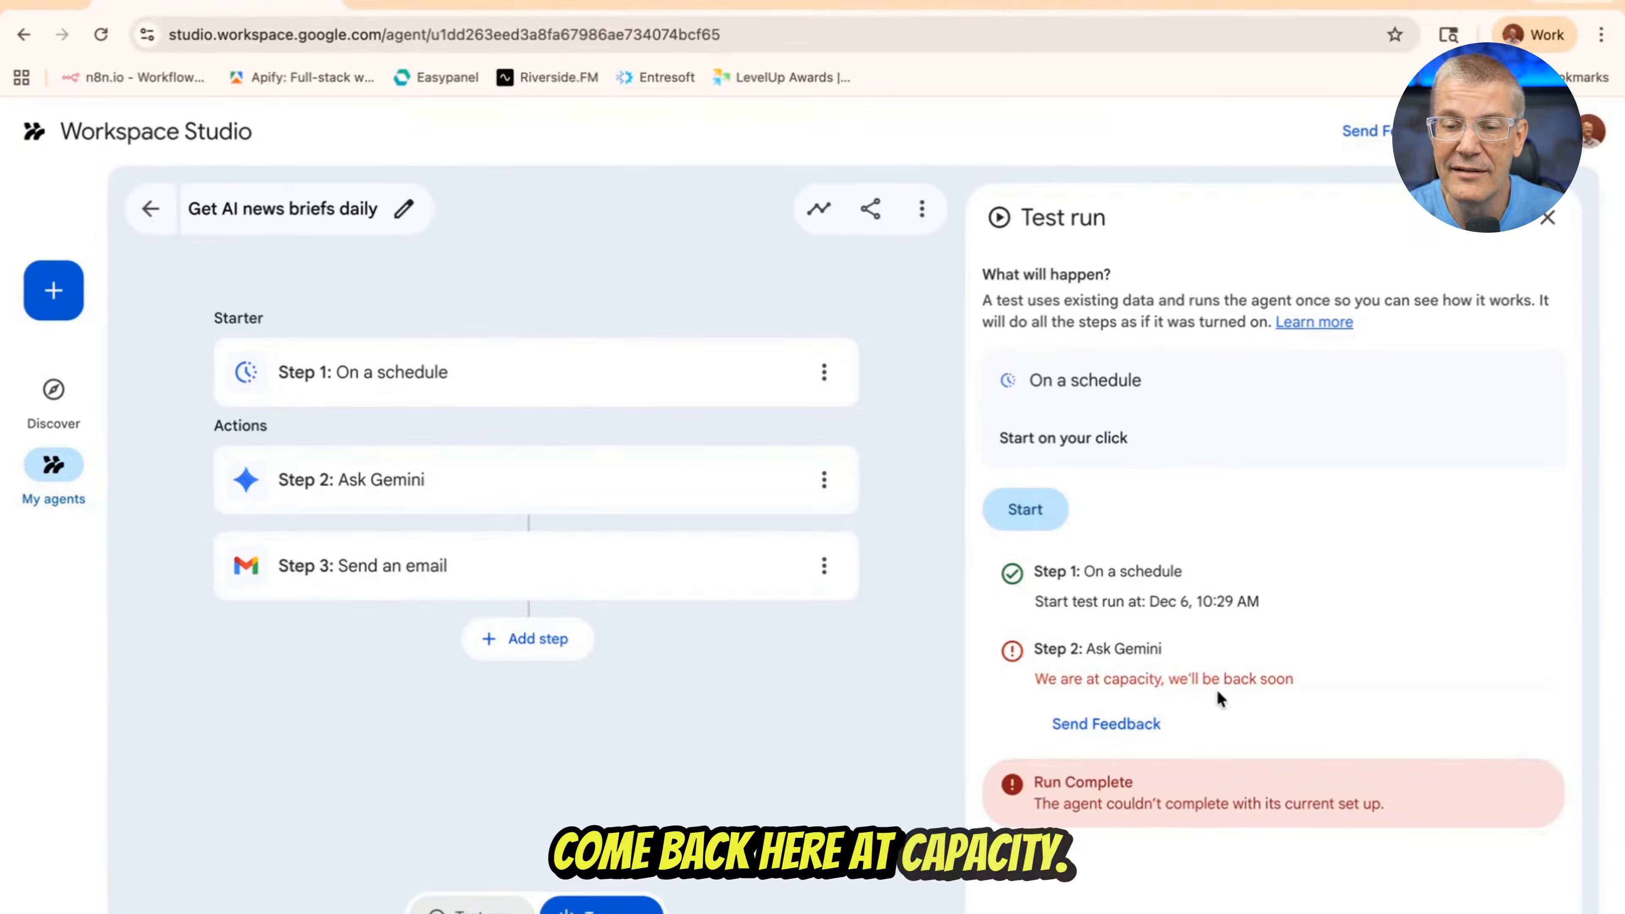
Switch to Gmail and read through the "Your daily Lunch news summary" email from start to end
{"action": "left_click", "coordinate": [710, 2]}
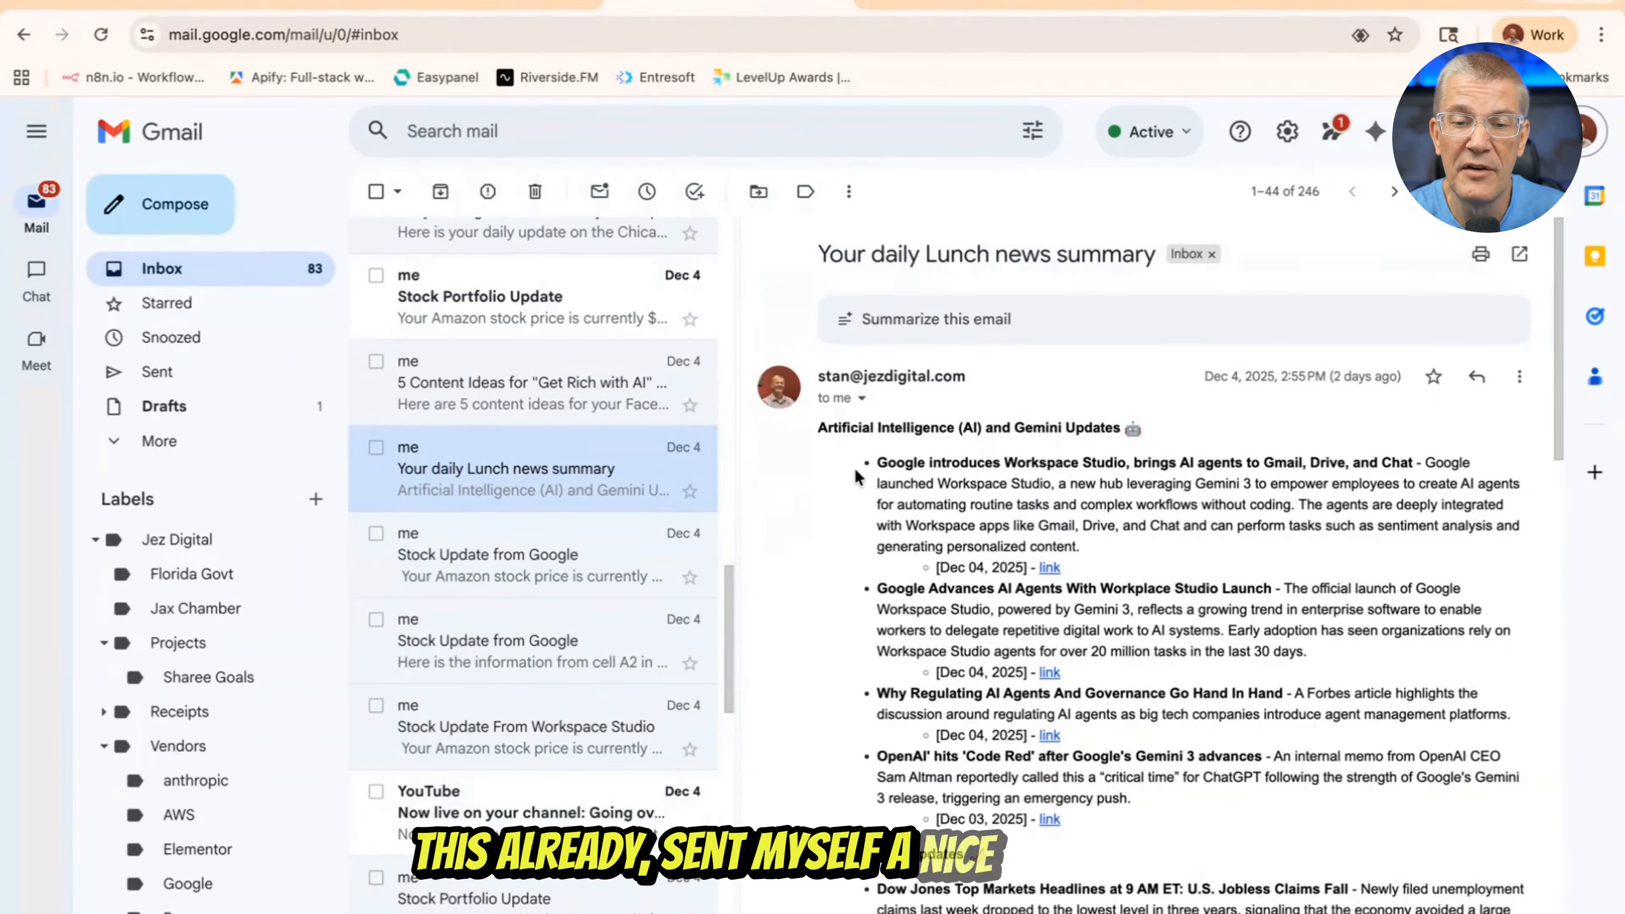
{"action": "scroll", "coordinate": [855, 477], "scroll_direction": "down", "scroll_amount": 2}
{"action": "scroll", "coordinate": [855, 477], "scroll_direction": "down", "scroll_amount": 2}
{"action": "scroll", "coordinate": [855, 477], "scroll_direction": "up", "scroll_amount": 4}
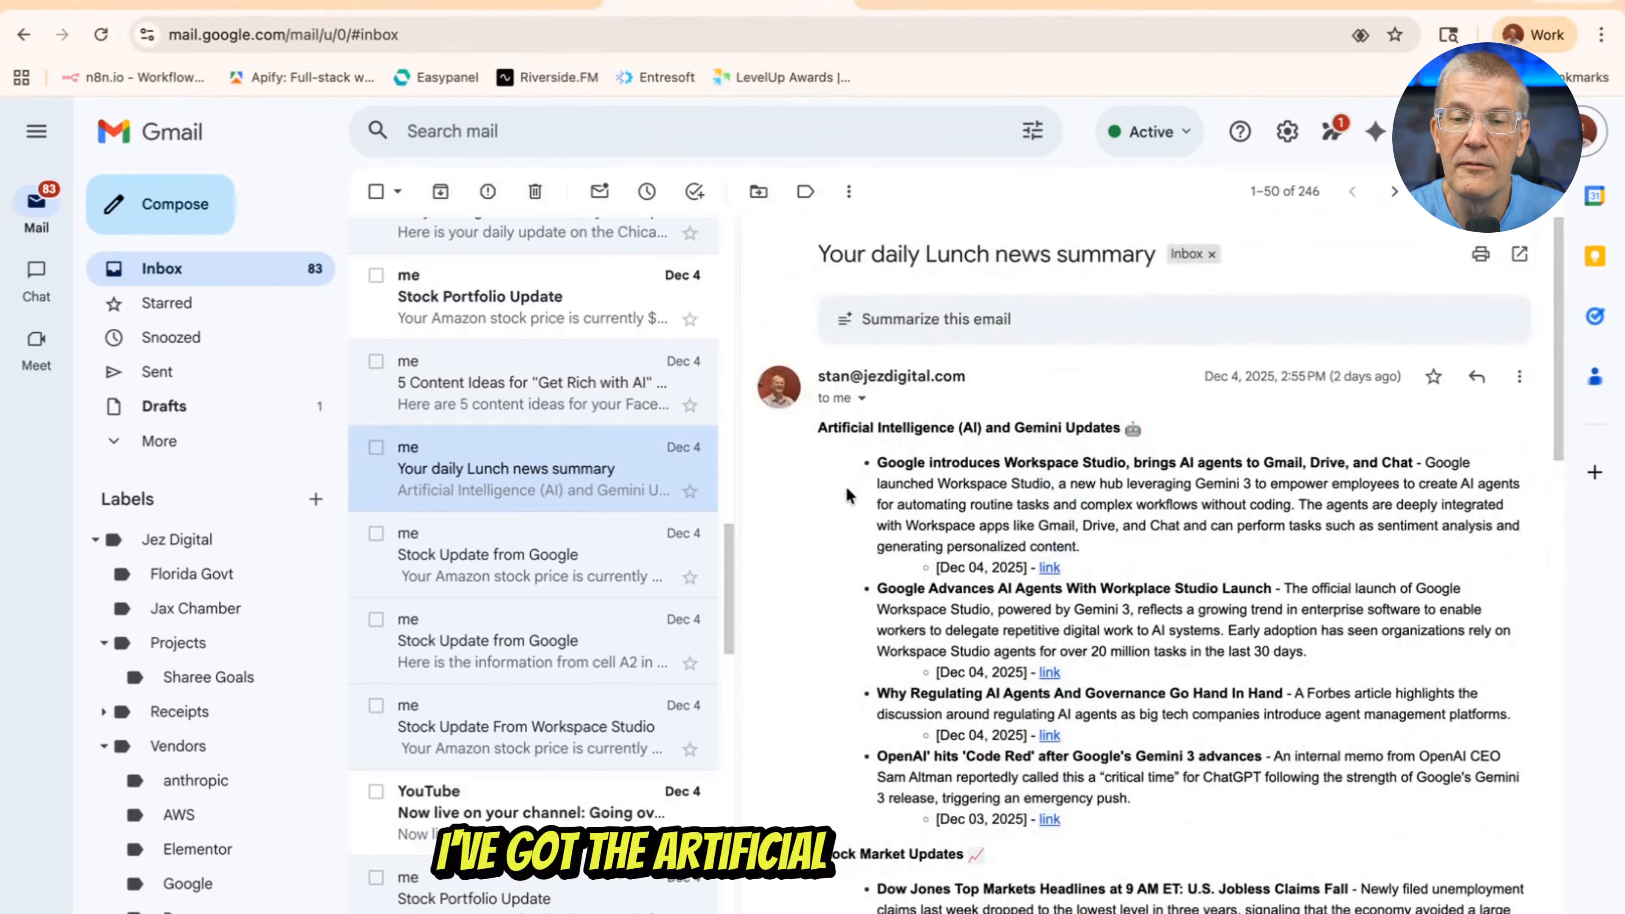
{"action": "scroll", "coordinate": [846, 495], "scroll_direction": "down", "scroll_amount": 10}
{"action": "scroll", "coordinate": [848, 474], "scroll_direction": "up", "scroll_amount": 5}
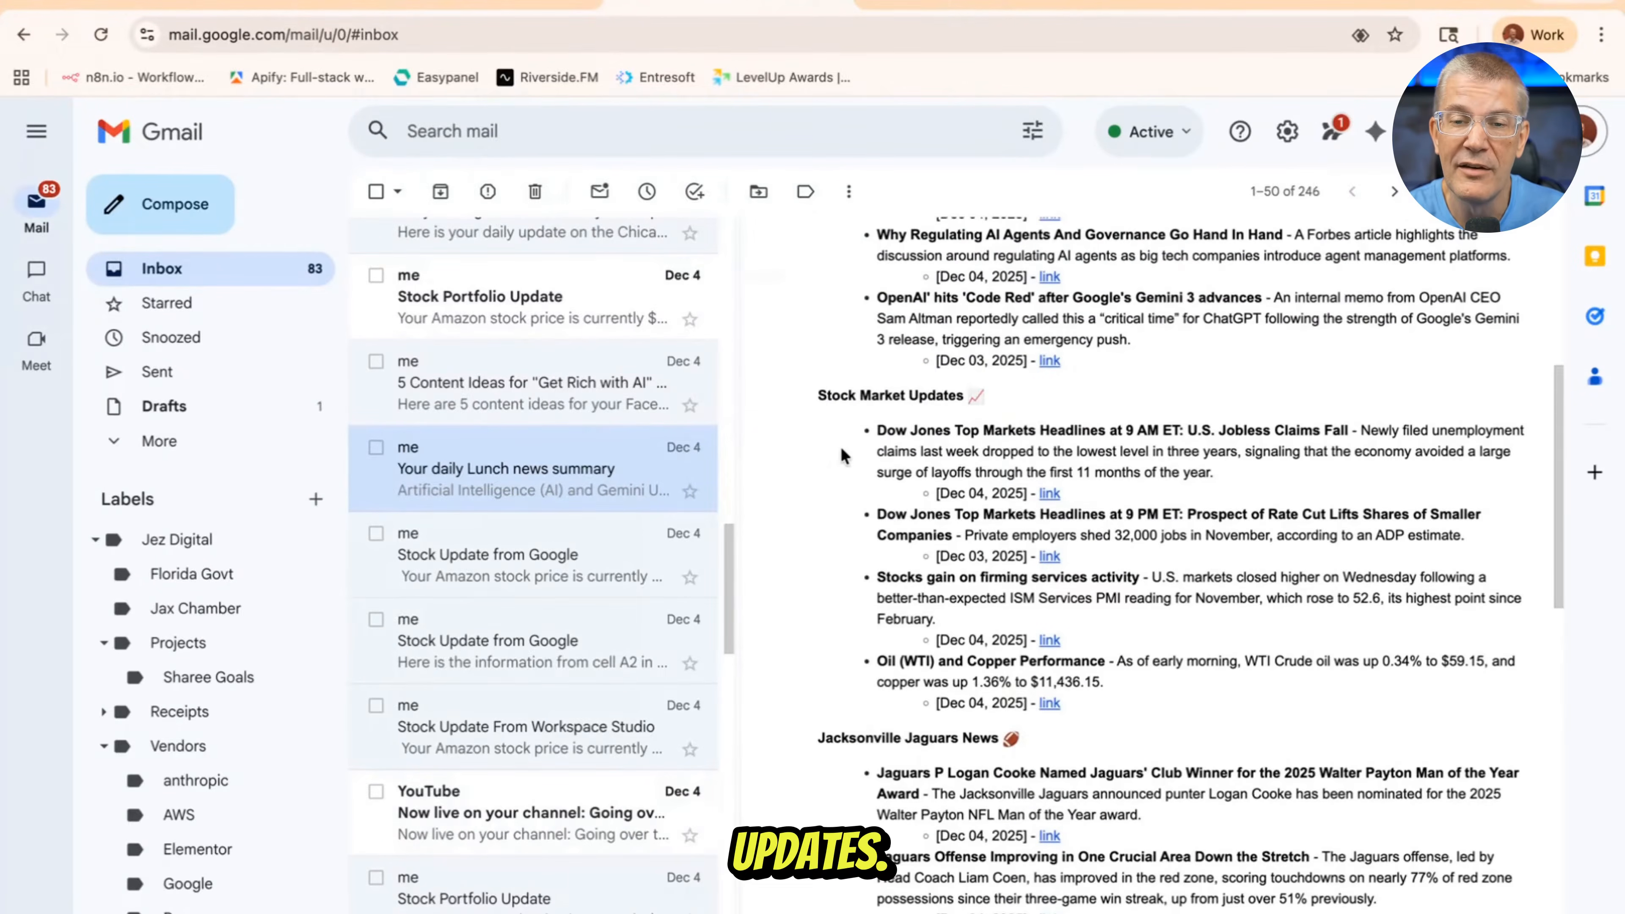
{"action": "scroll", "coordinate": [842, 455], "scroll_direction": "down", "scroll_amount": 5}
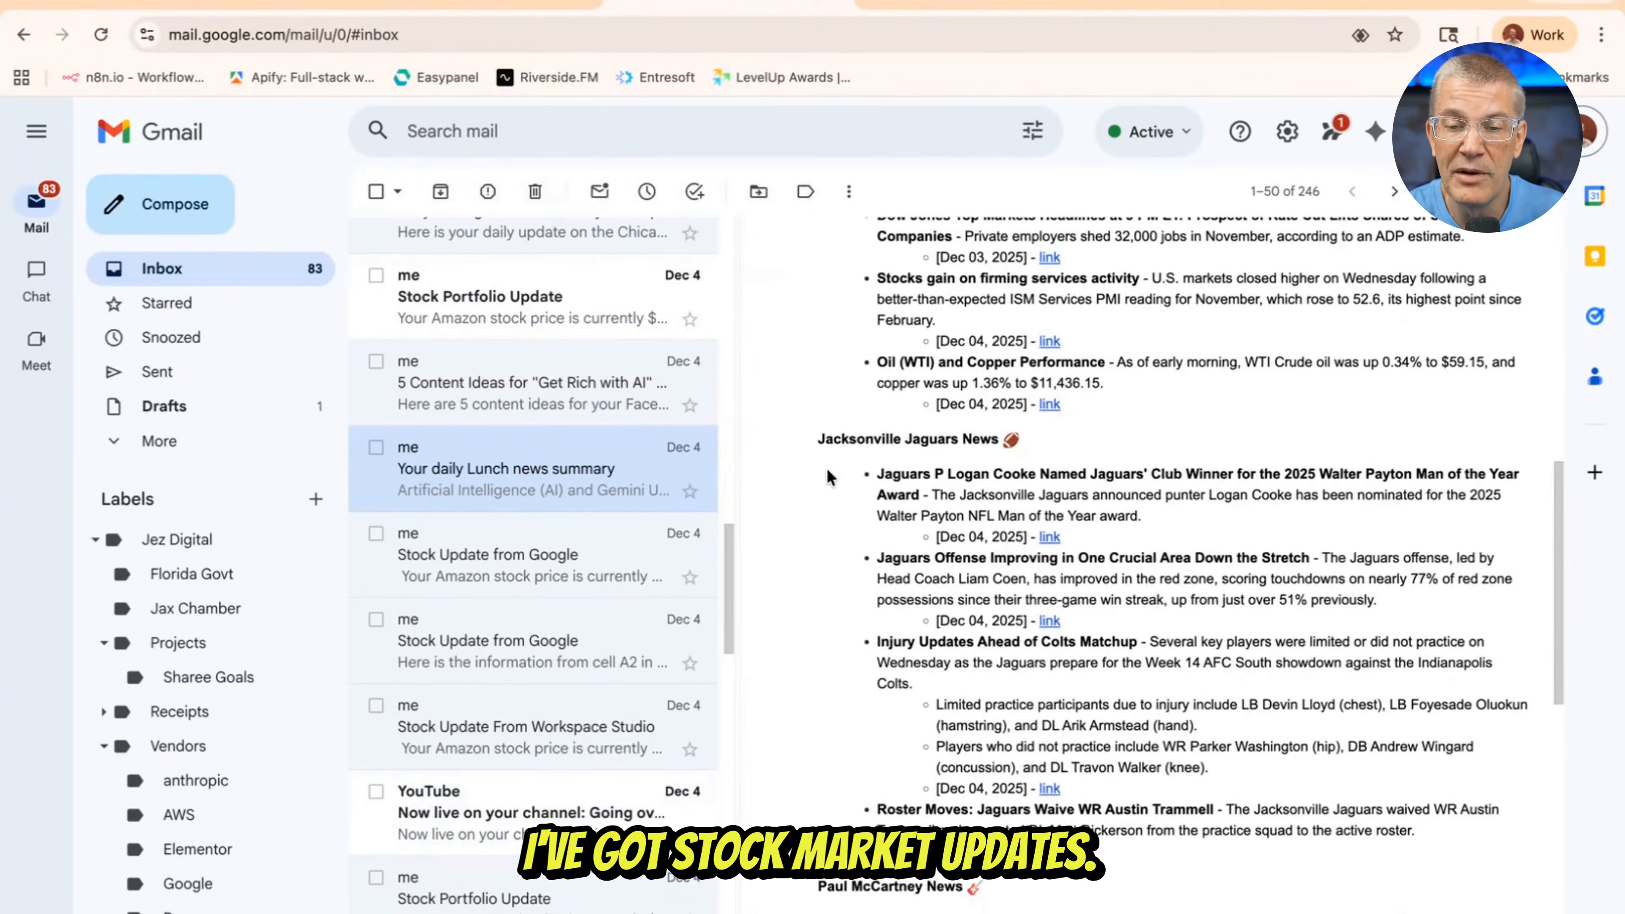
{"action": "scroll", "coordinate": [826, 477], "scroll_direction": "down", "scroll_amount": 7}
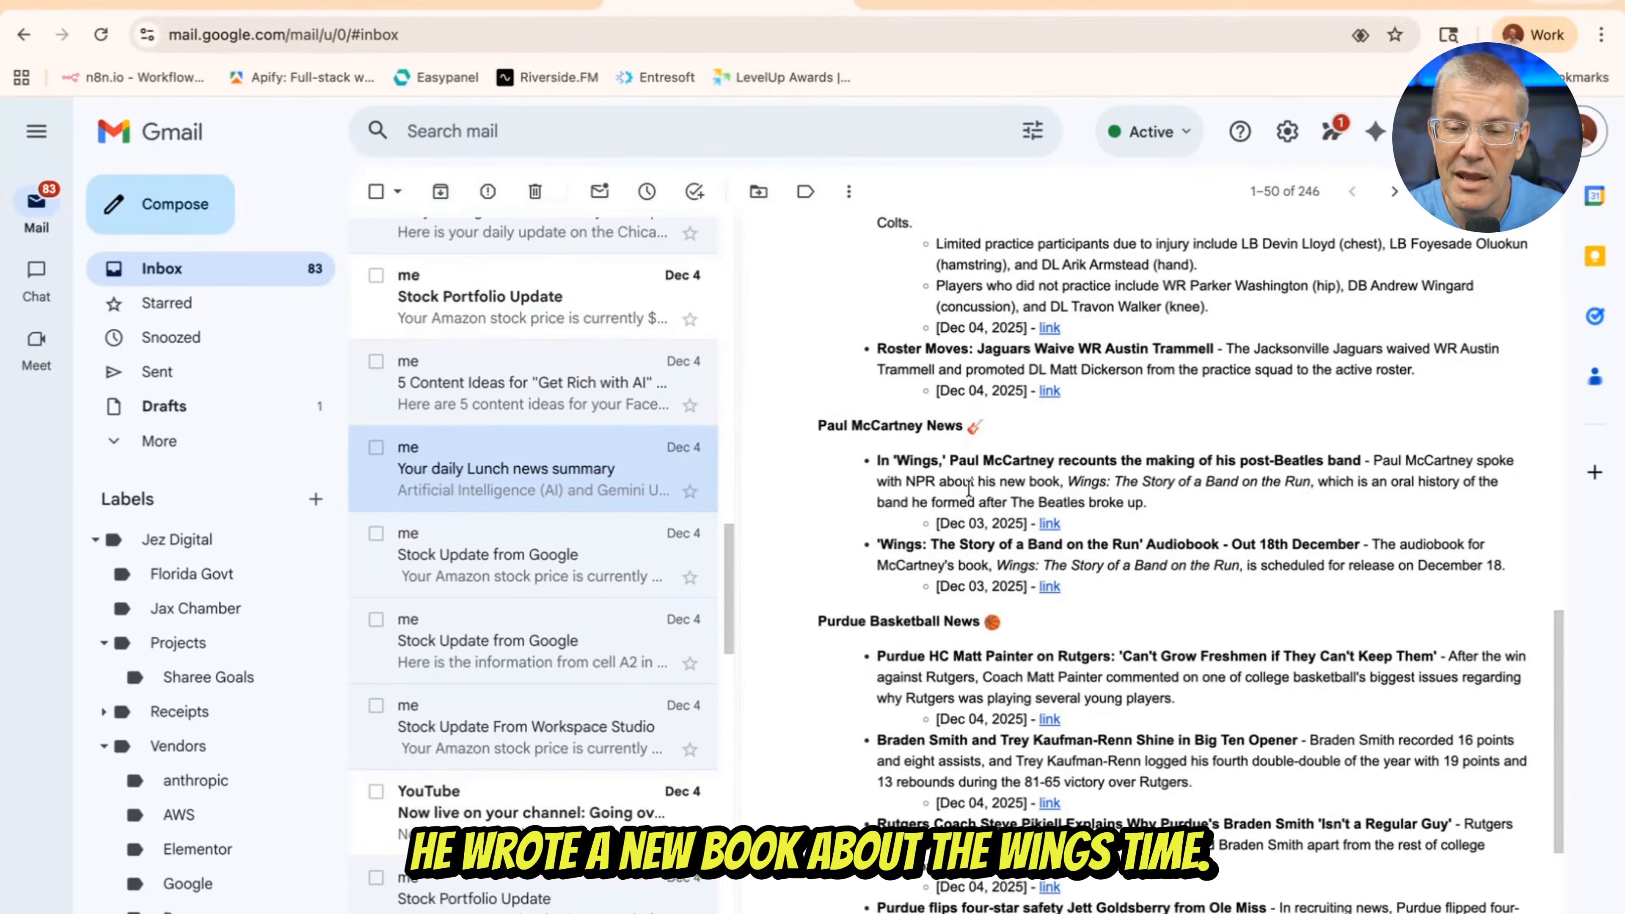
{"action": "scroll", "coordinate": [968, 487], "scroll_direction": "down", "scroll_amount": 3}
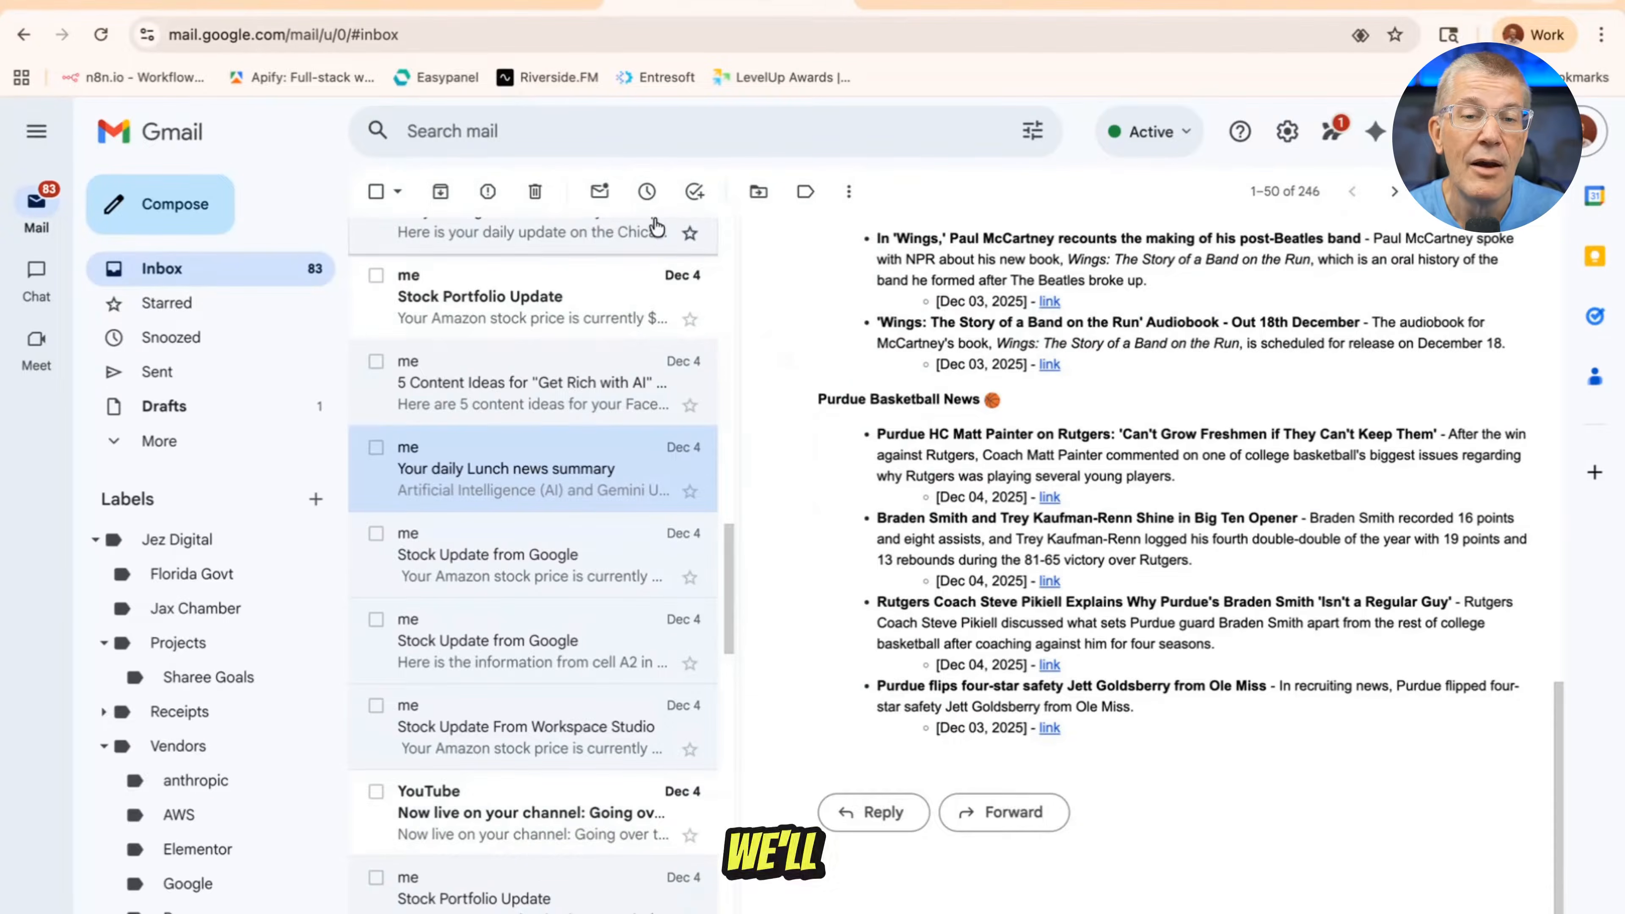
Switch back to Workspace Studio, leave the news brief agent and look over the Discover page's agent templates
{"action": "left_click", "coordinate": [229, 3]}
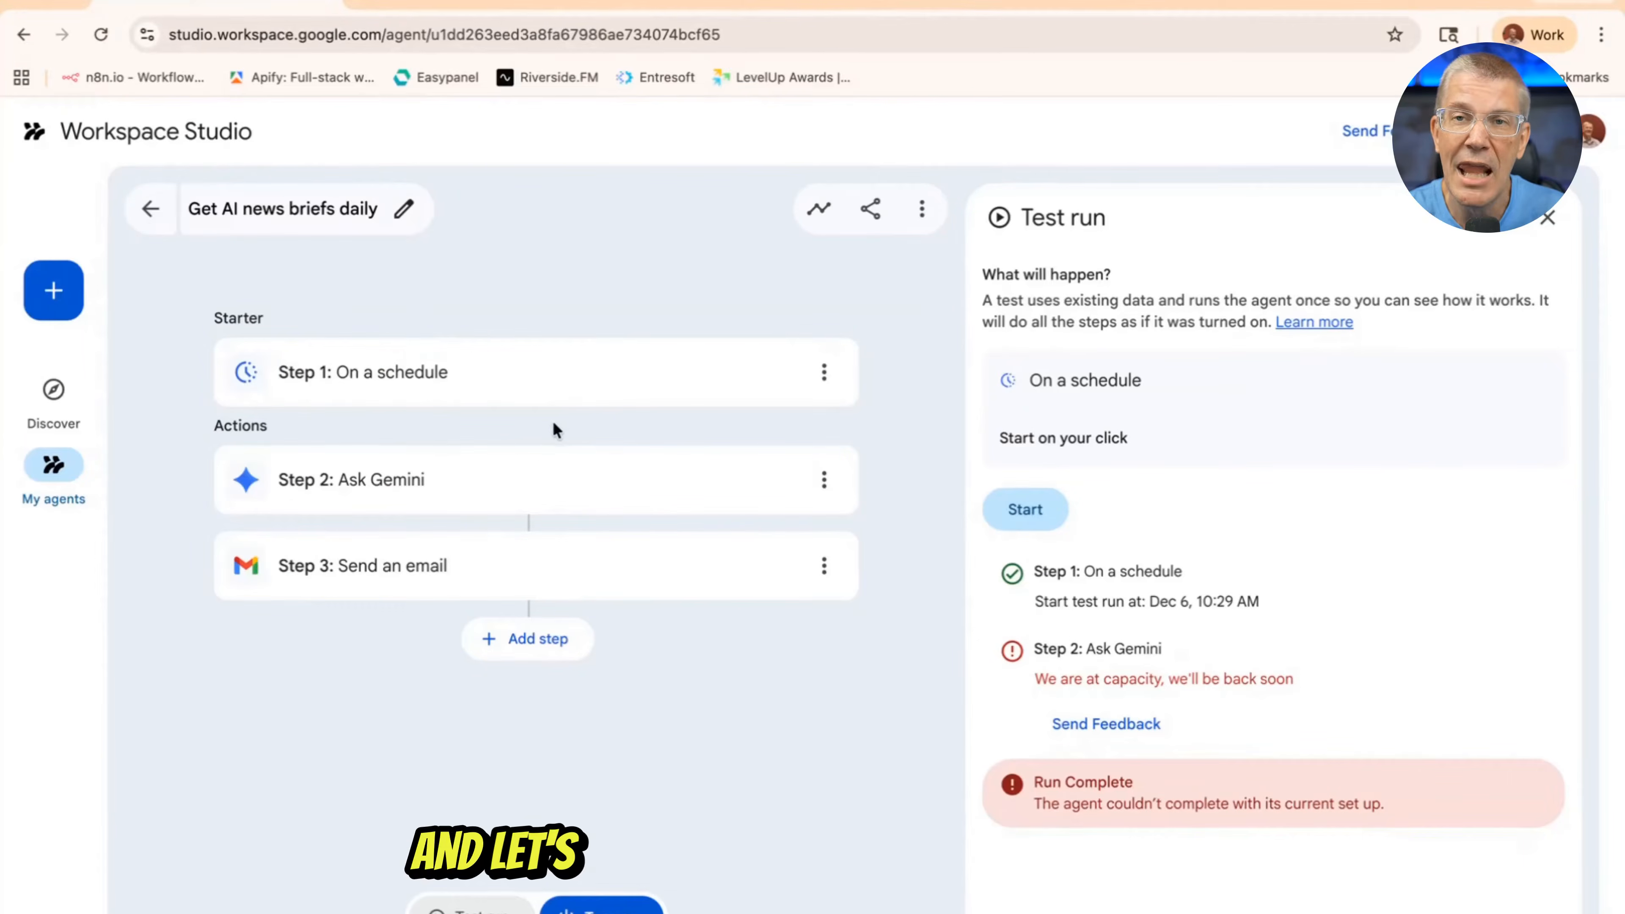
{"action": "left_click", "coordinate": [152, 220]}
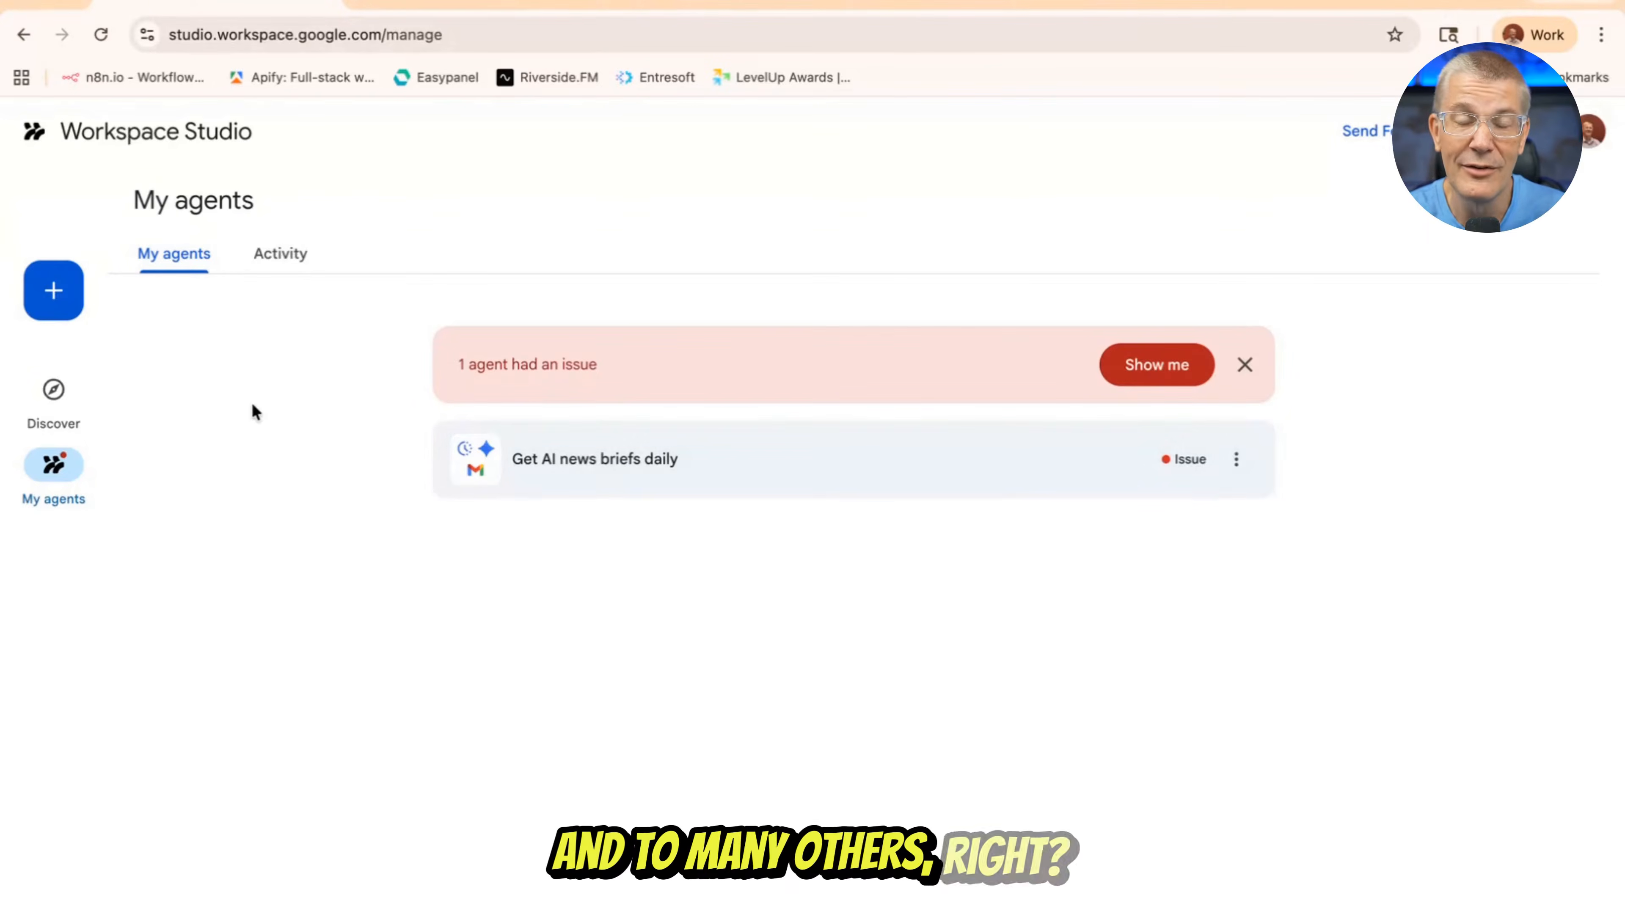
{"action": "left_click", "coordinate": [52, 400]}
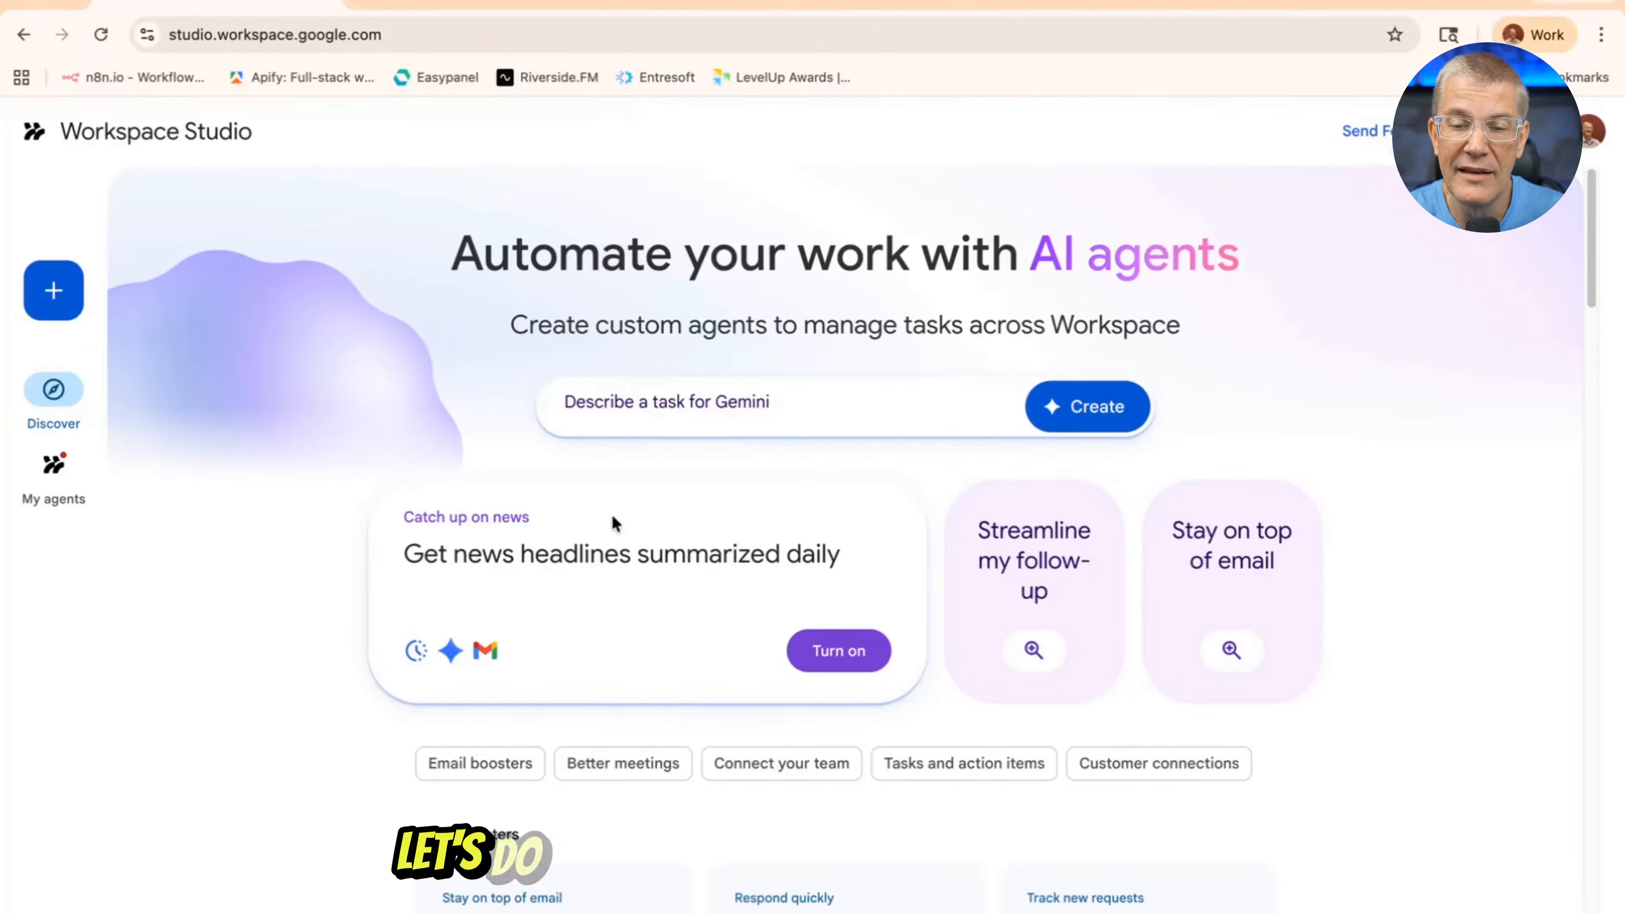
{"action": "scroll", "coordinate": [613, 521], "scroll_direction": "down", "scroll_amount": 10}
{"action": "scroll", "coordinate": [602, 512], "scroll_direction": "up", "scroll_amount": 10}
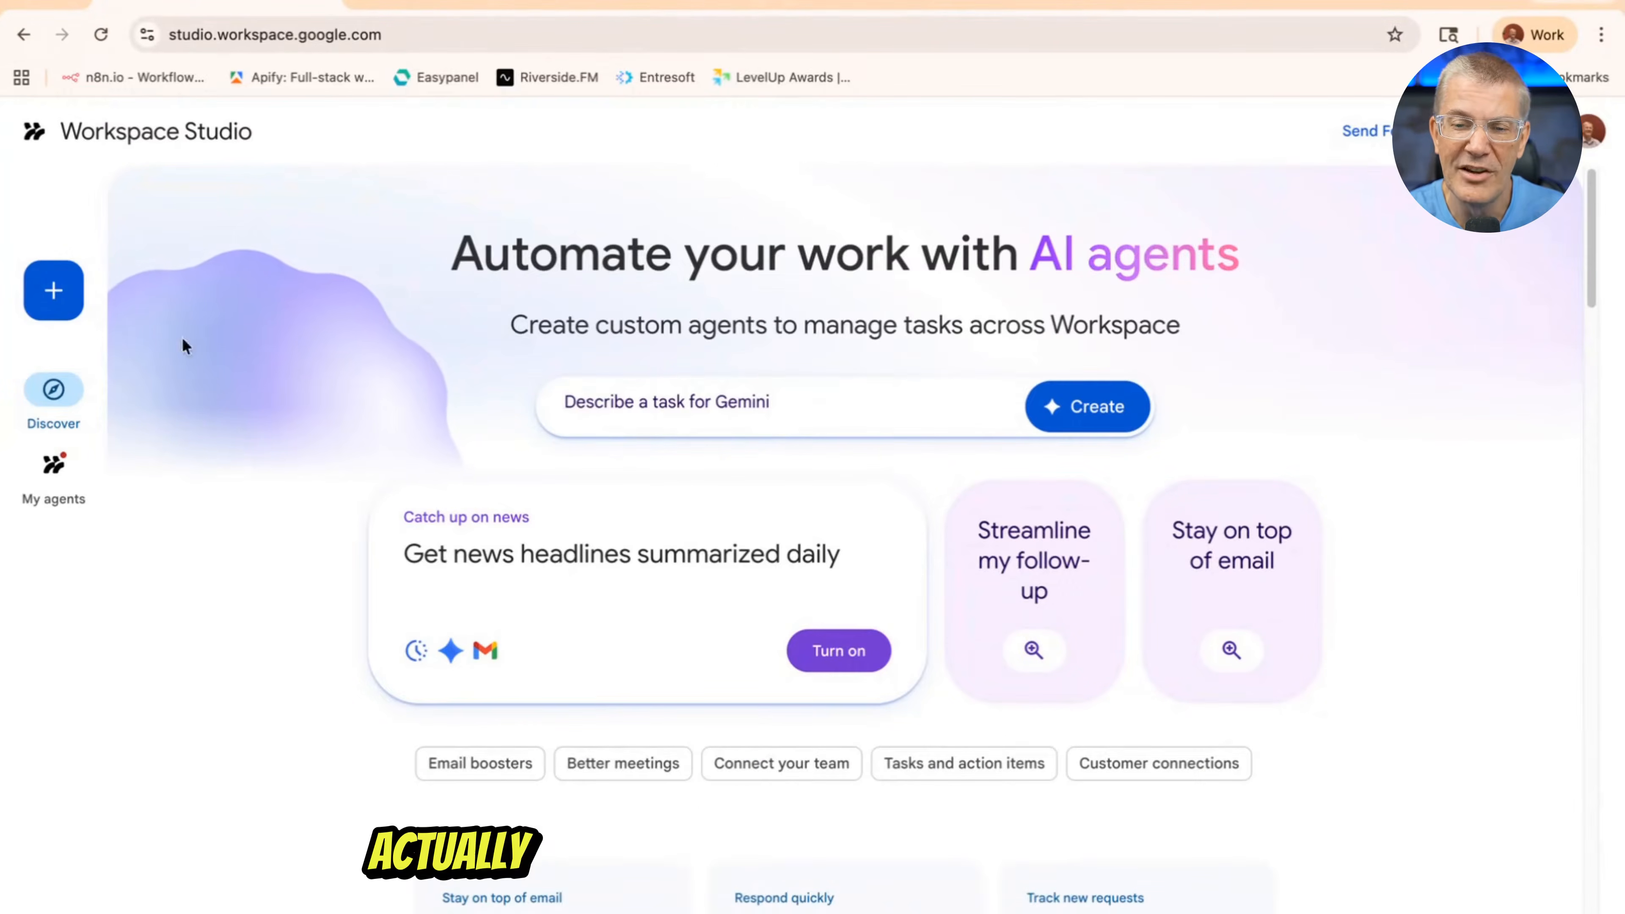
Create a blank agent with the "On a schedule" starter and return to the list of agents
{"action": "left_click", "coordinate": [63, 290]}
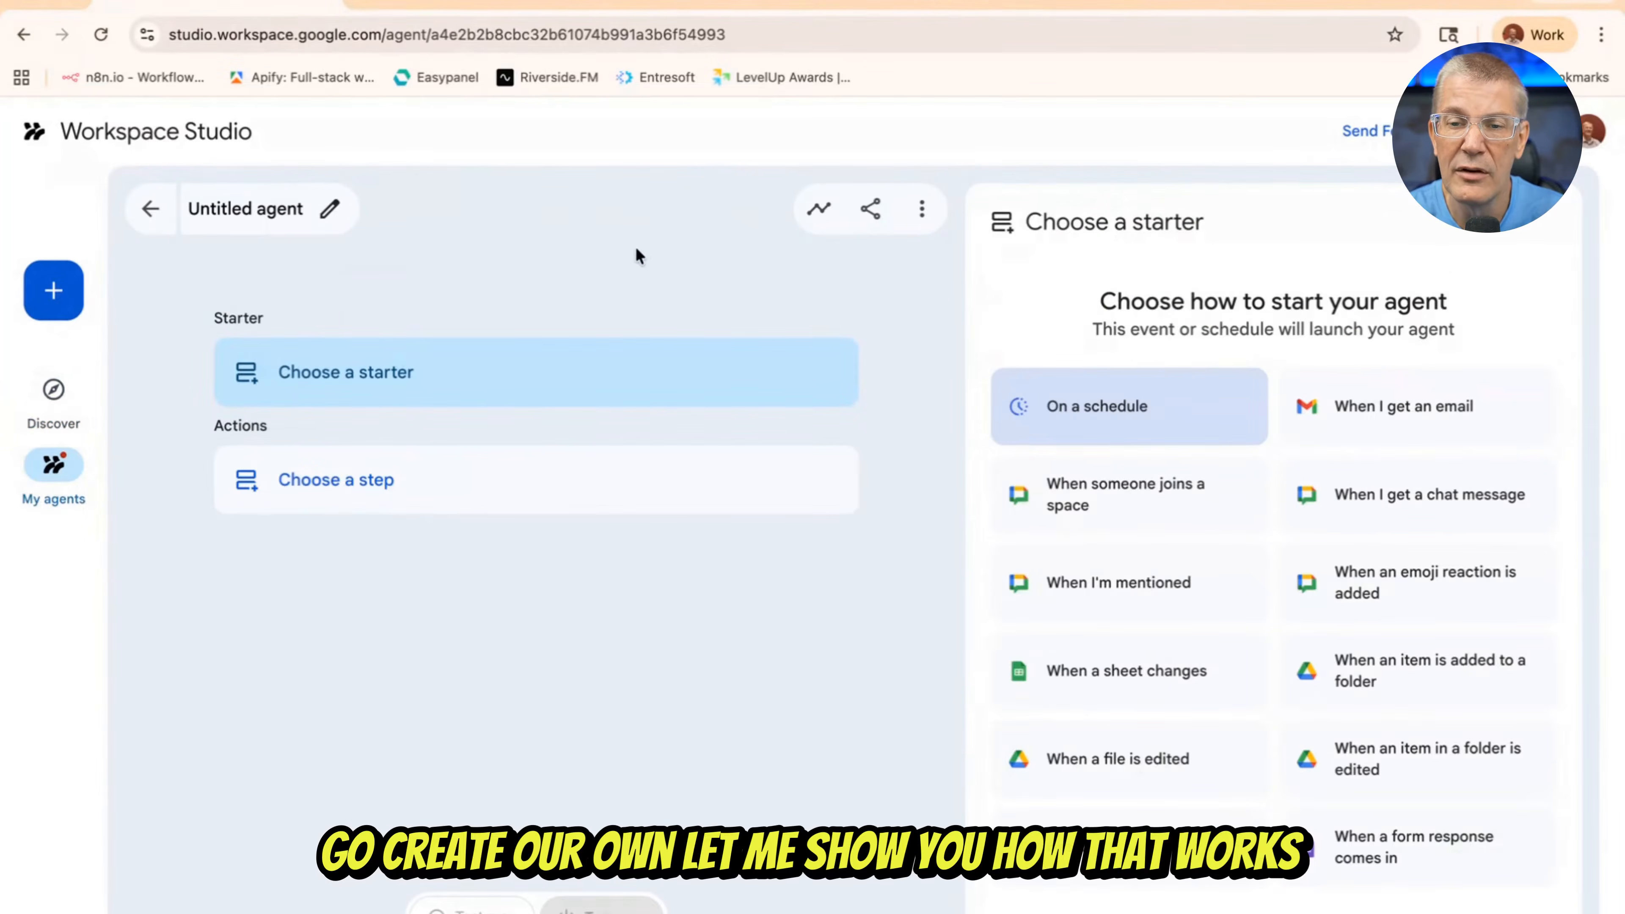
{"action": "left_click", "coordinate": [1127, 409]}
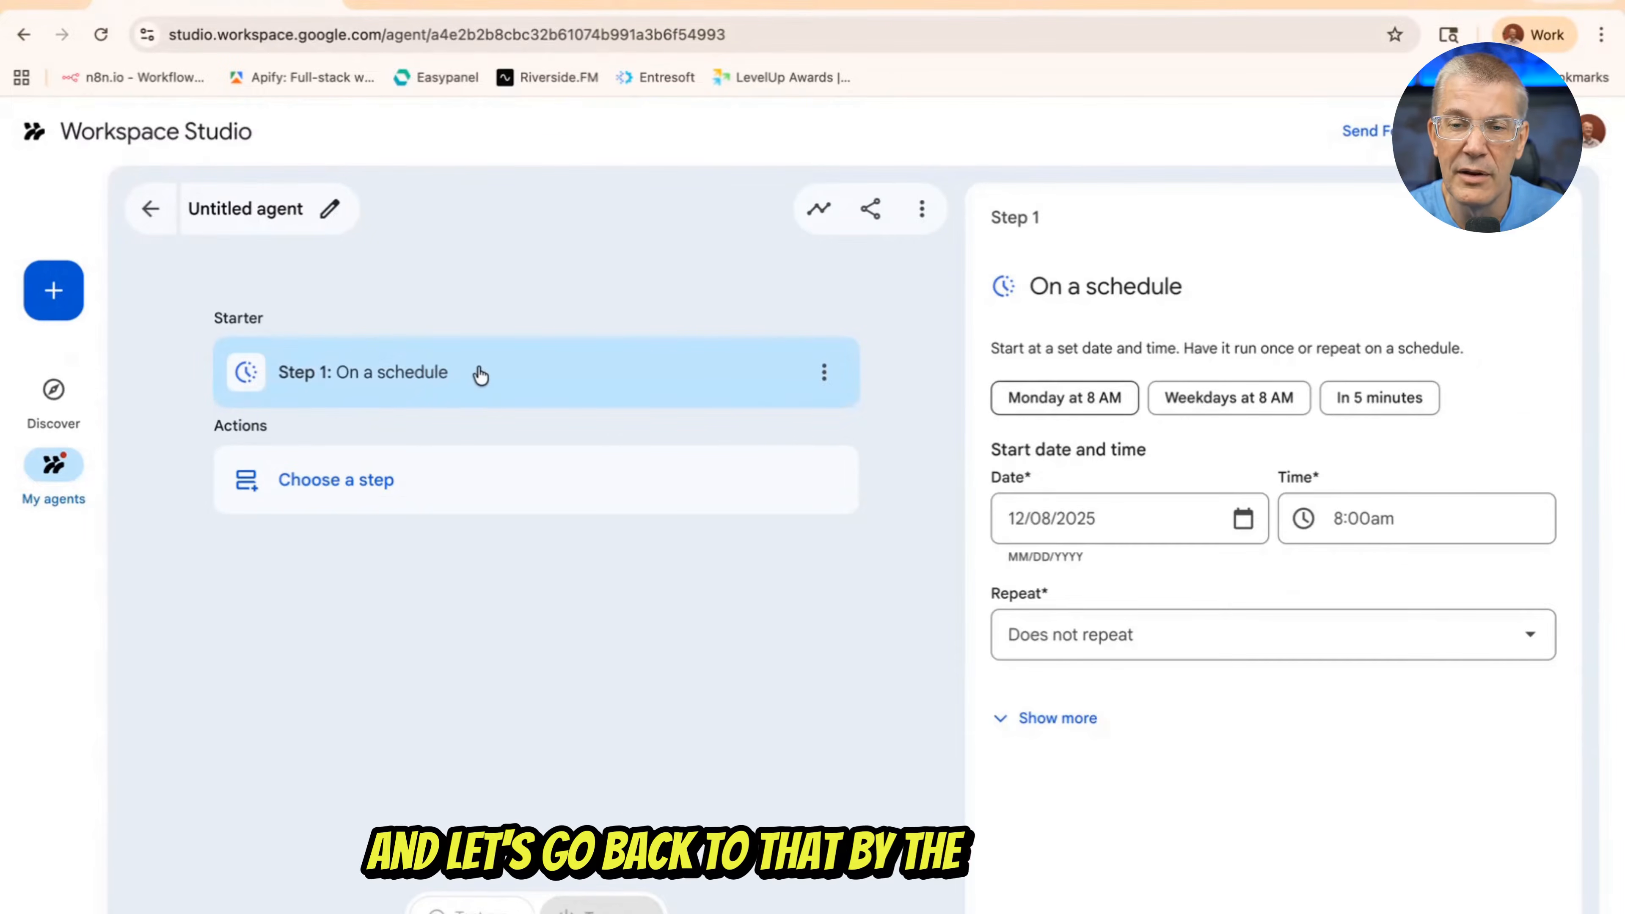
{"action": "left_click", "coordinate": [154, 209]}
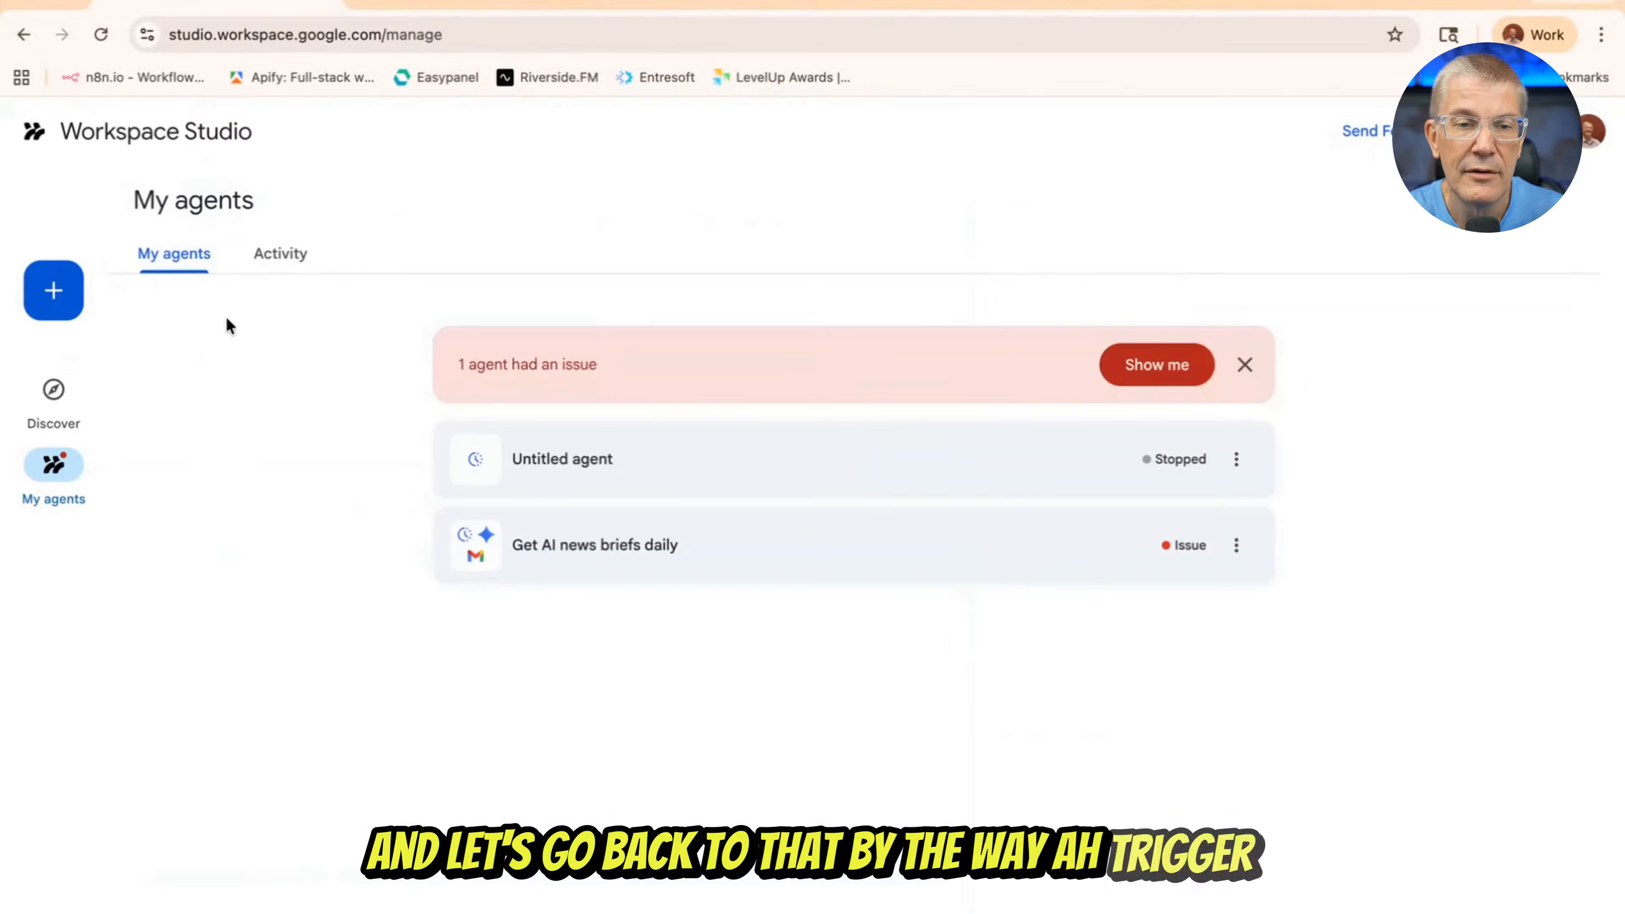
Create a new blank agent with the "On a schedule" starter, set to run every weekday at 12:00pm
{"action": "left_click", "coordinate": [51, 293]}
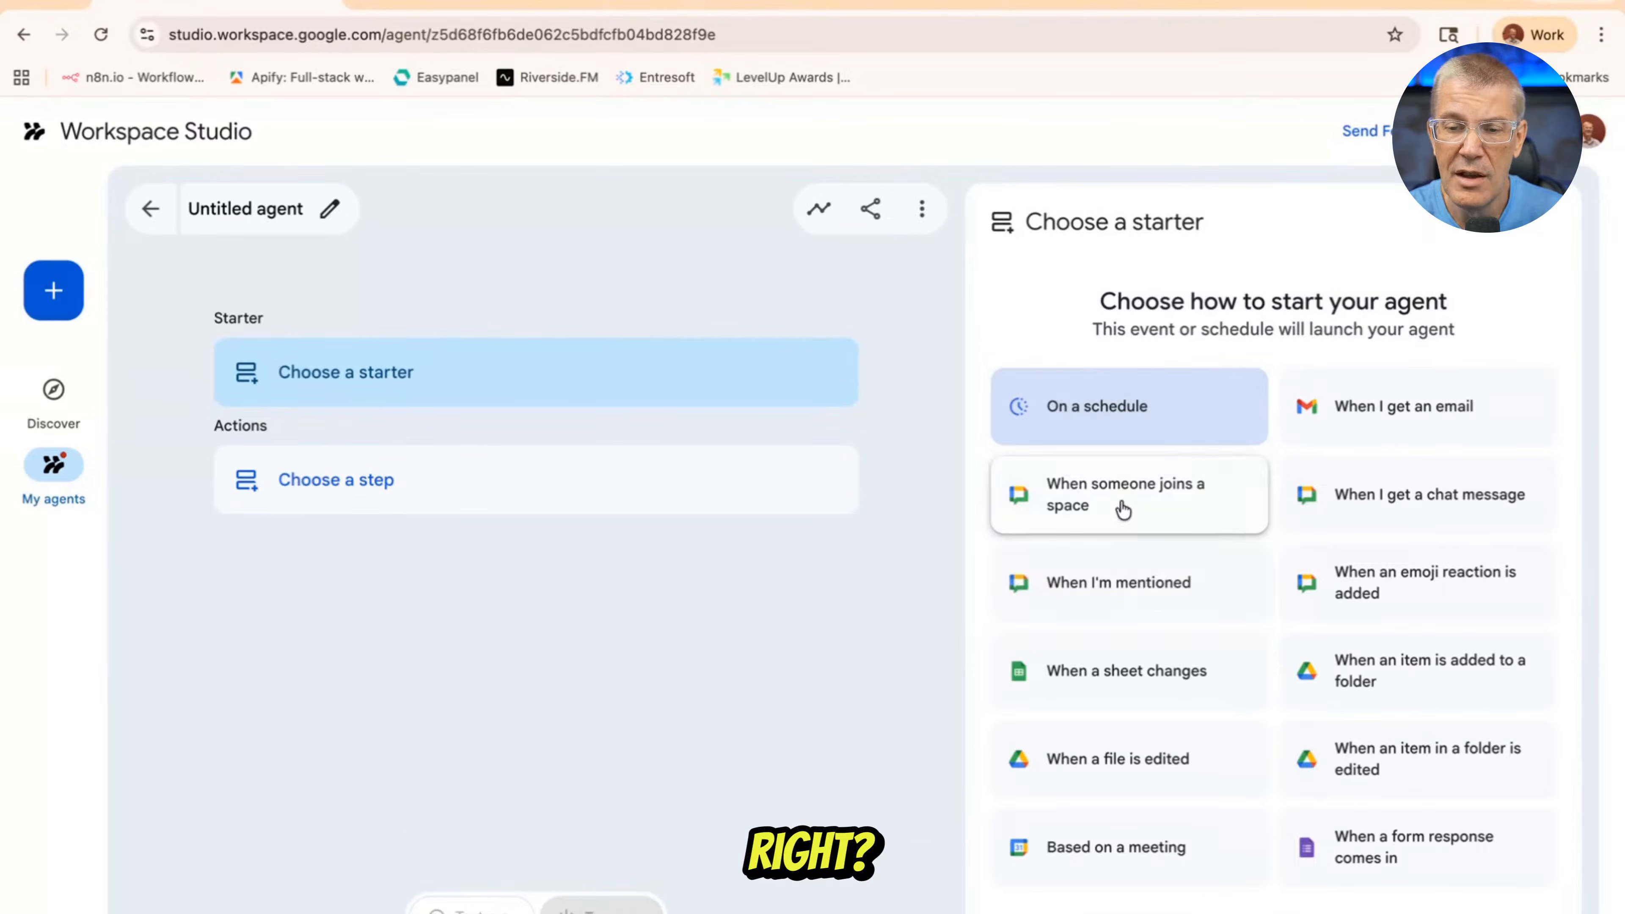
{"action": "left_click", "coordinate": [1109, 411]}
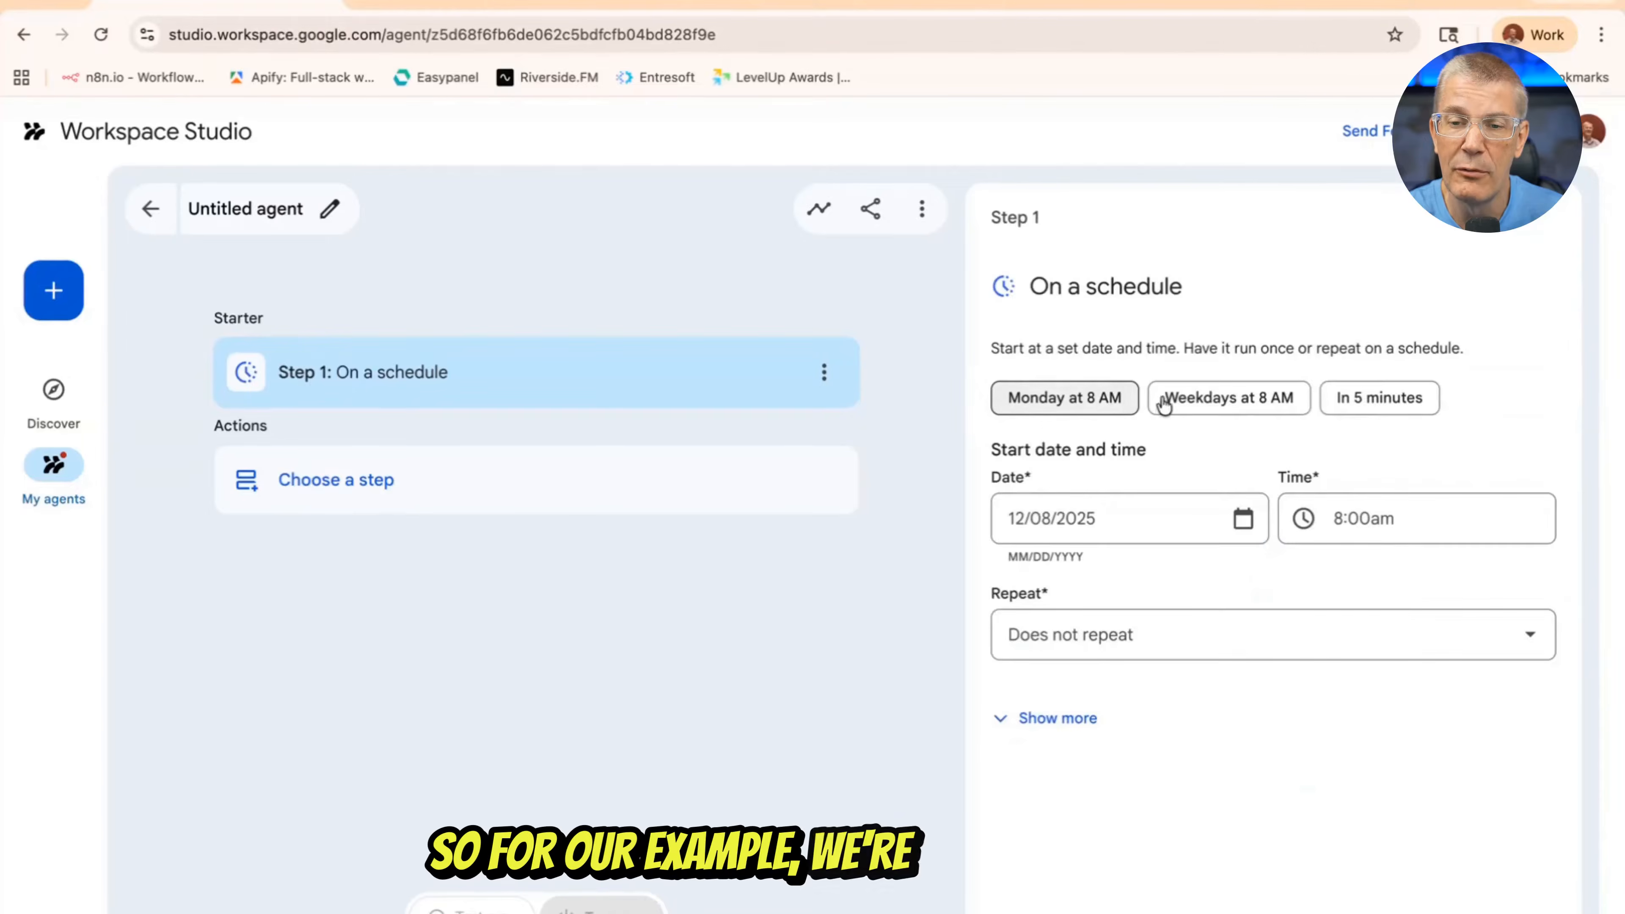
{"action": "left_click", "coordinate": [1229, 402]}
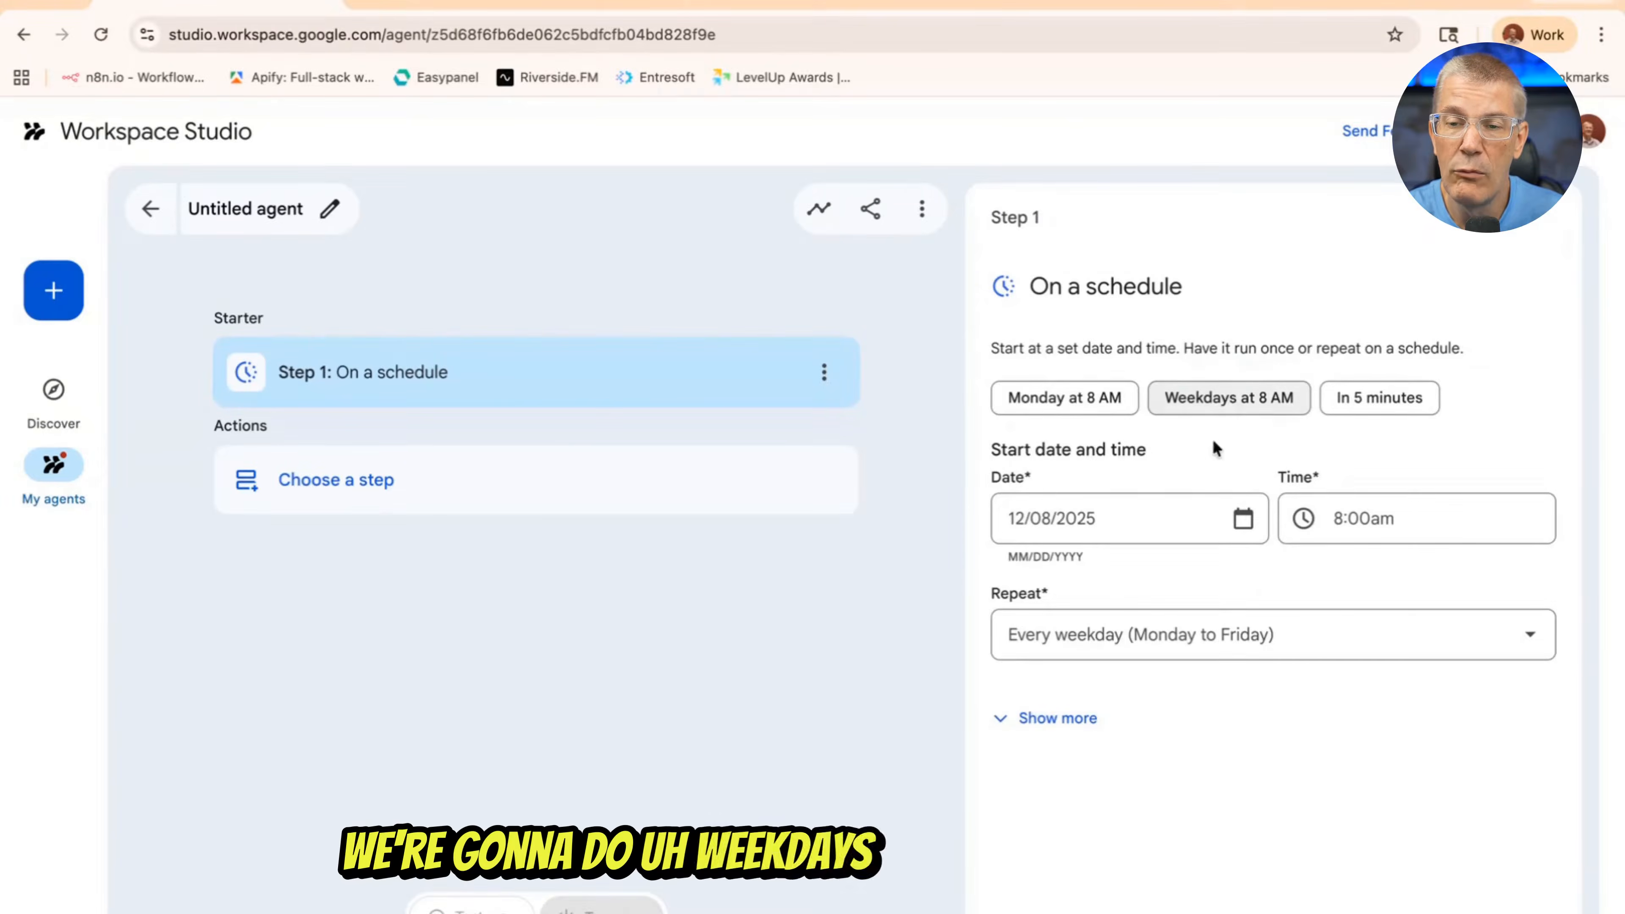
{"action": "left_click", "coordinate": [1379, 517]}
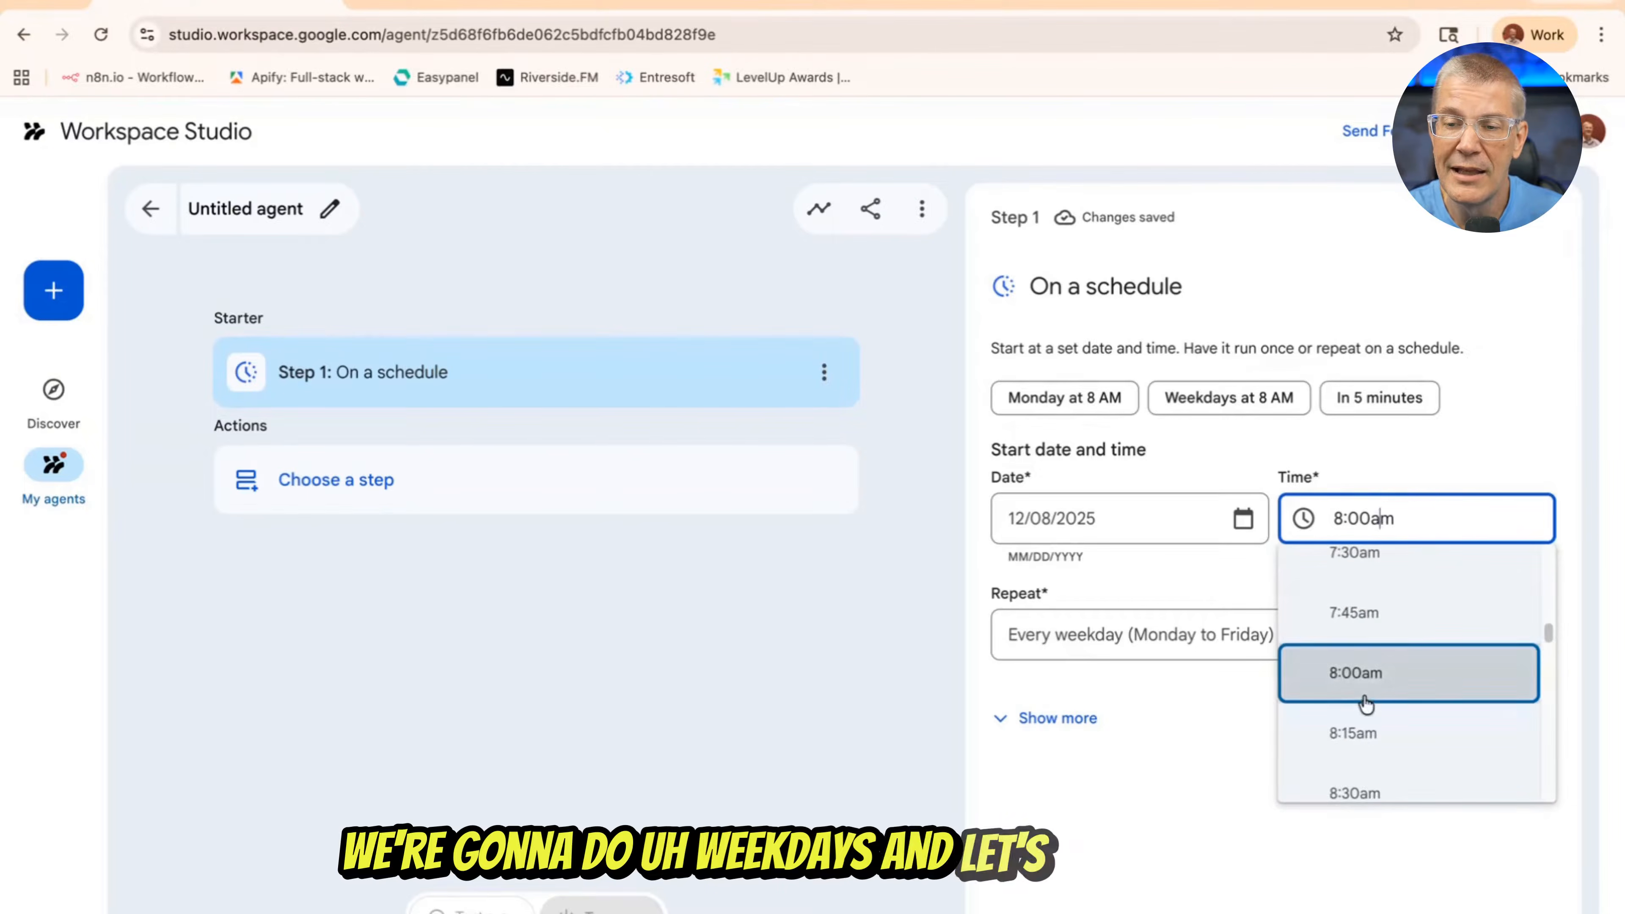
{"action": "scroll", "coordinate": [1367, 642], "scroll_direction": "down", "scroll_amount": 5}
{"action": "scroll", "coordinate": [1366, 637], "scroll_direction": "down", "scroll_amount": 6}
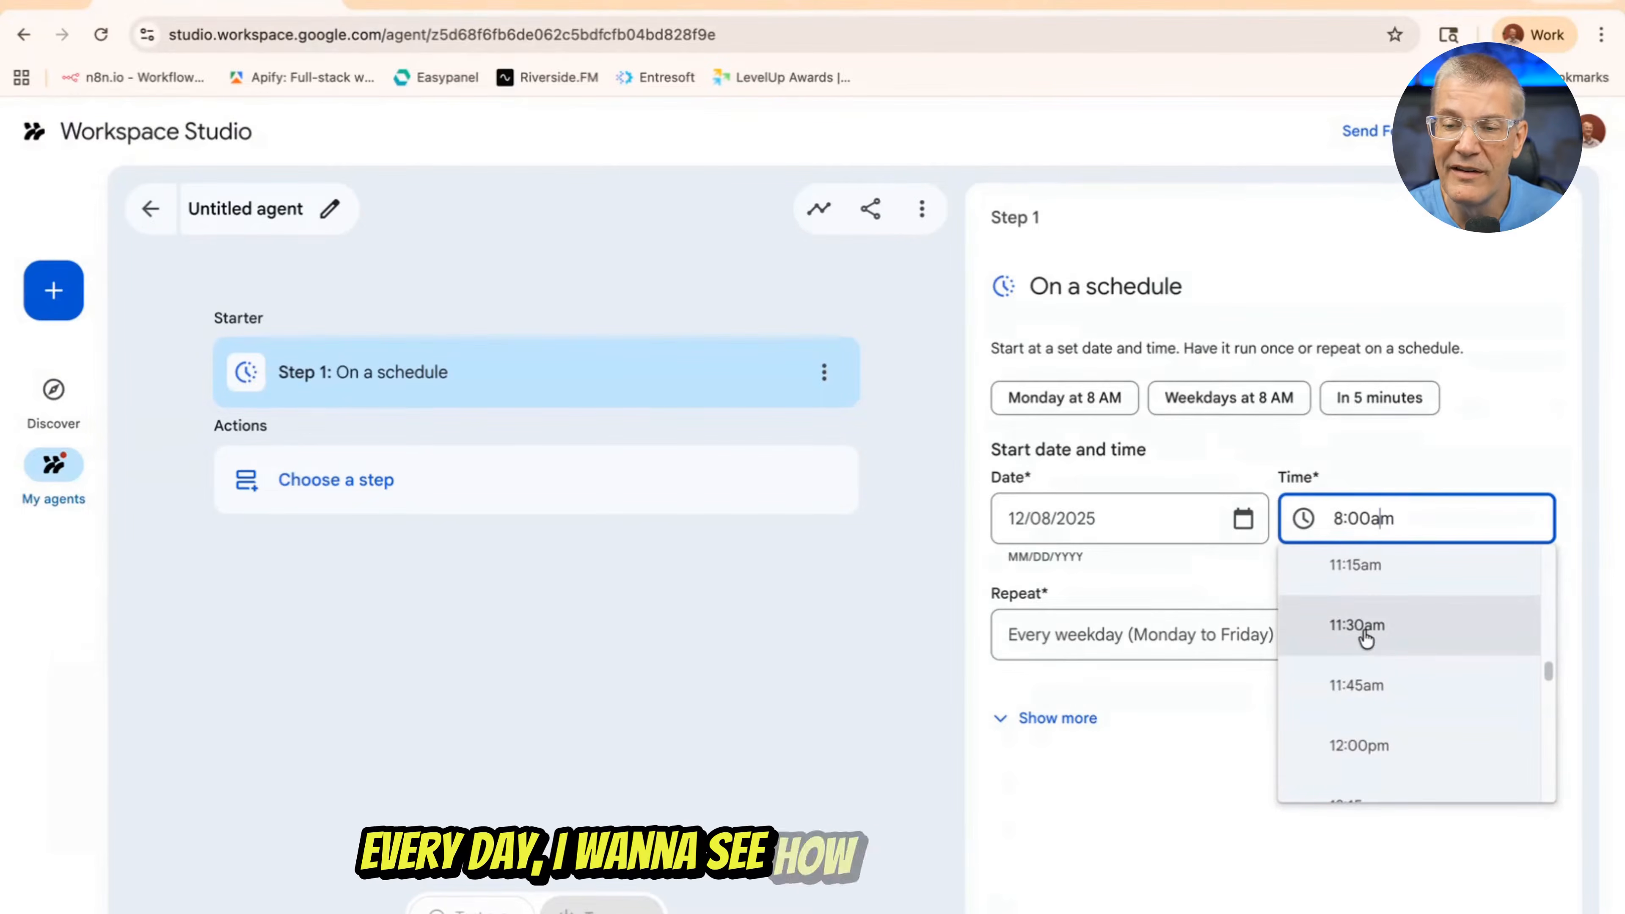
{"action": "left_click", "coordinate": [1371, 746]}
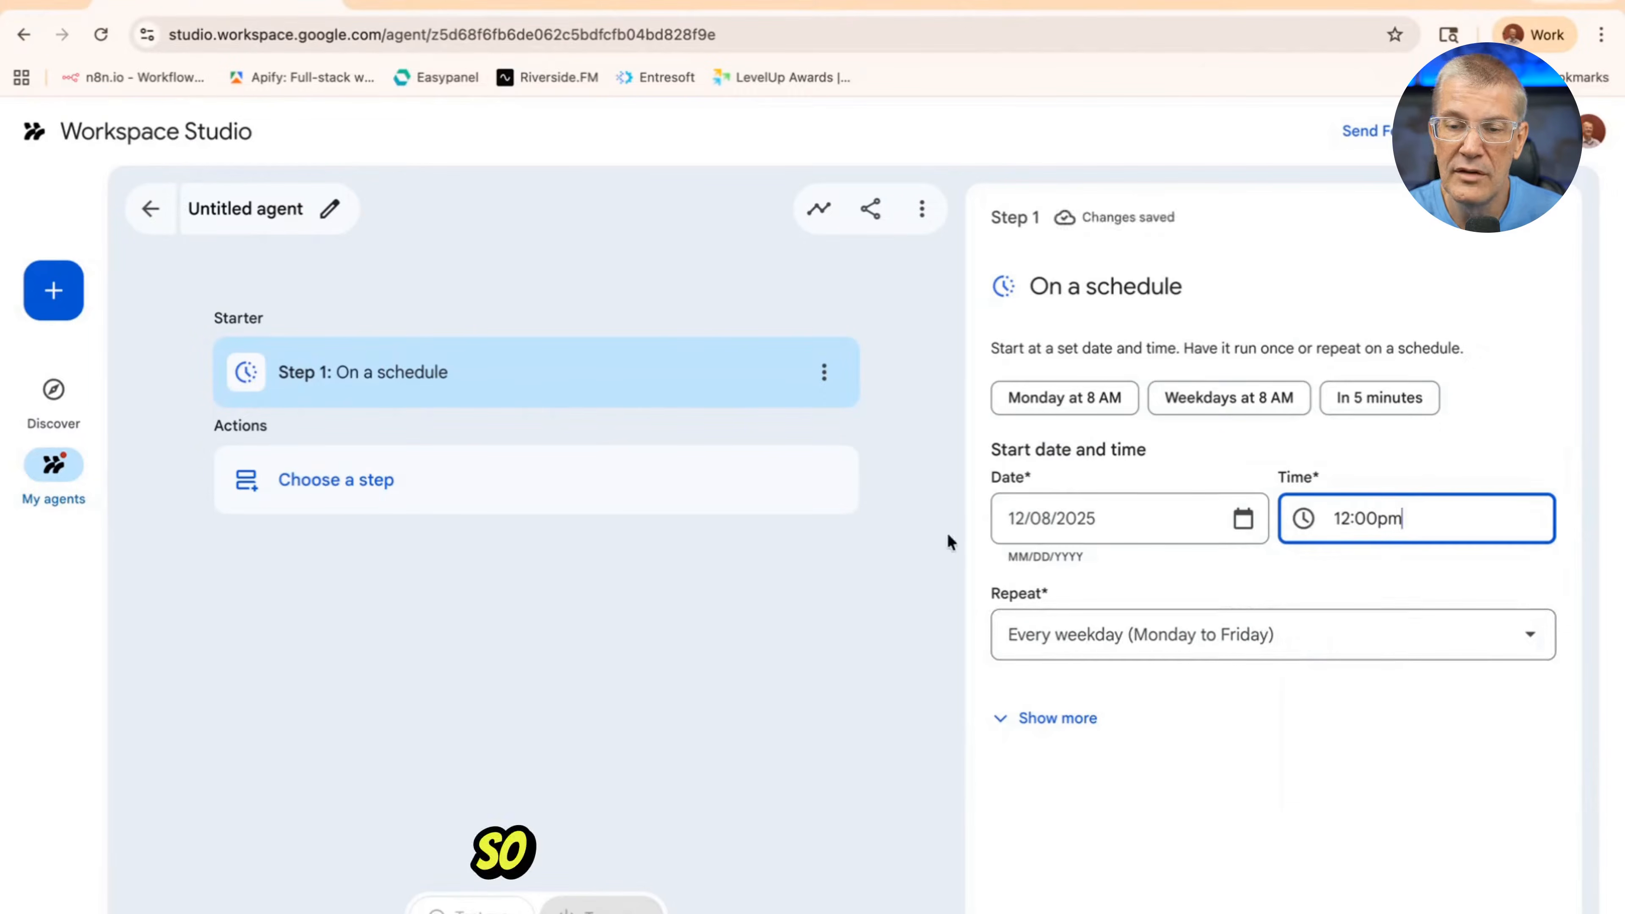
Add a "Get sheet contents" action from the Sheets group as the agent's second step
{"action": "left_click", "coordinate": [390, 496]}
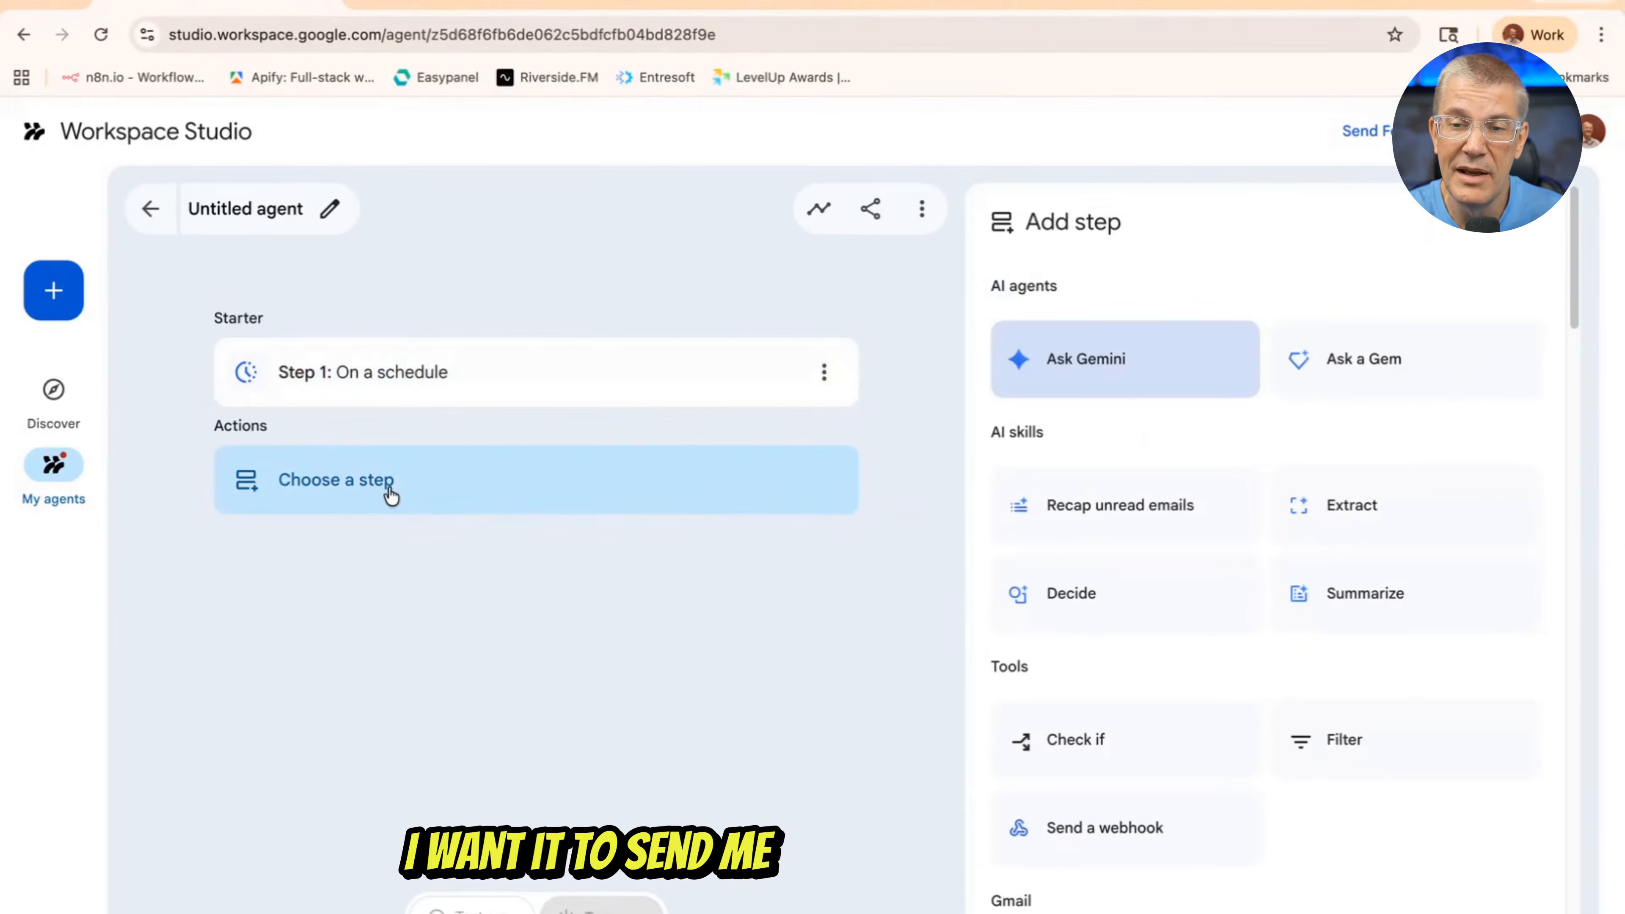
{"action": "scroll", "coordinate": [1108, 483], "scroll_direction": "down", "scroll_amount": 5}
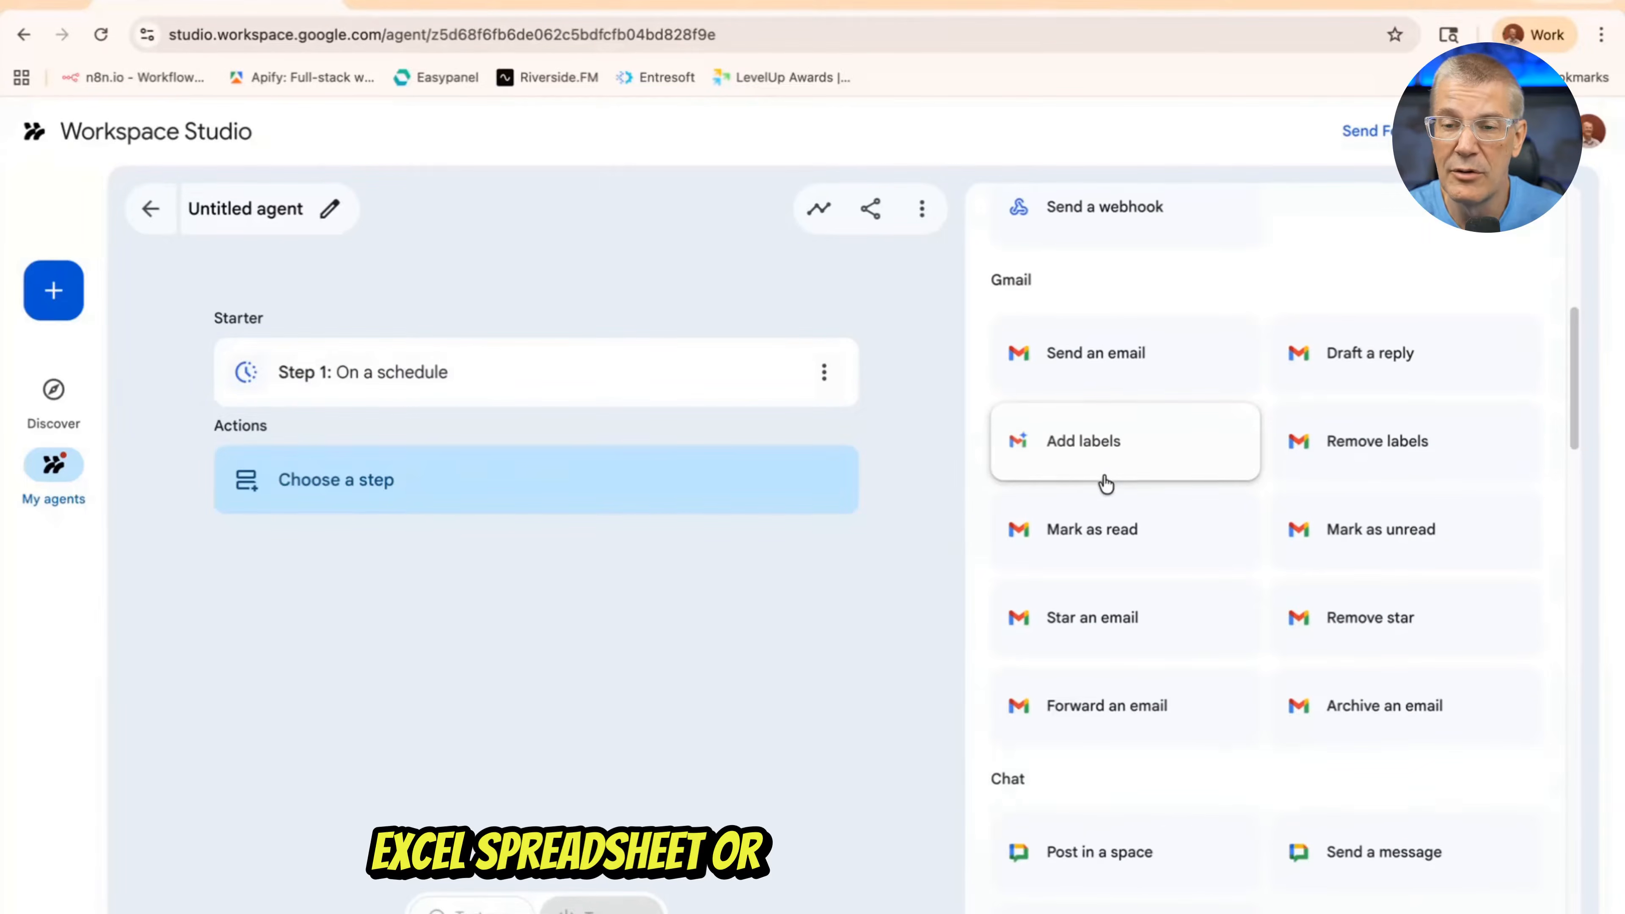
{"action": "scroll", "coordinate": [1106, 484], "scroll_direction": "down", "scroll_amount": 3}
{"action": "scroll", "coordinate": [1107, 484], "scroll_direction": "down", "scroll_amount": 5}
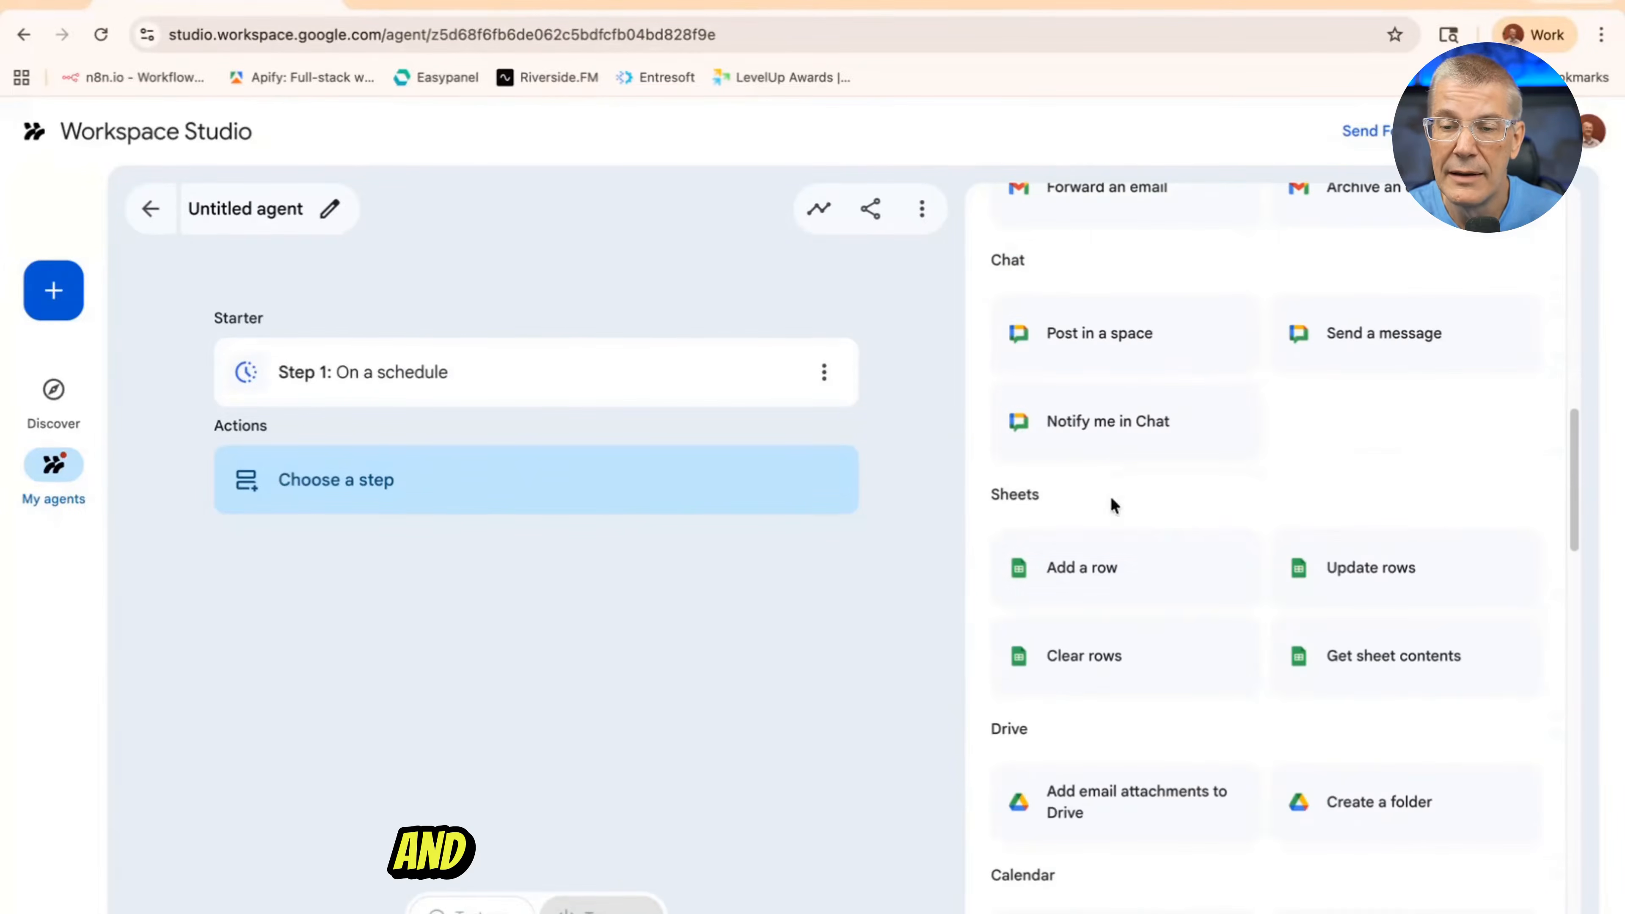
{"action": "left_click", "coordinate": [1353, 671]}
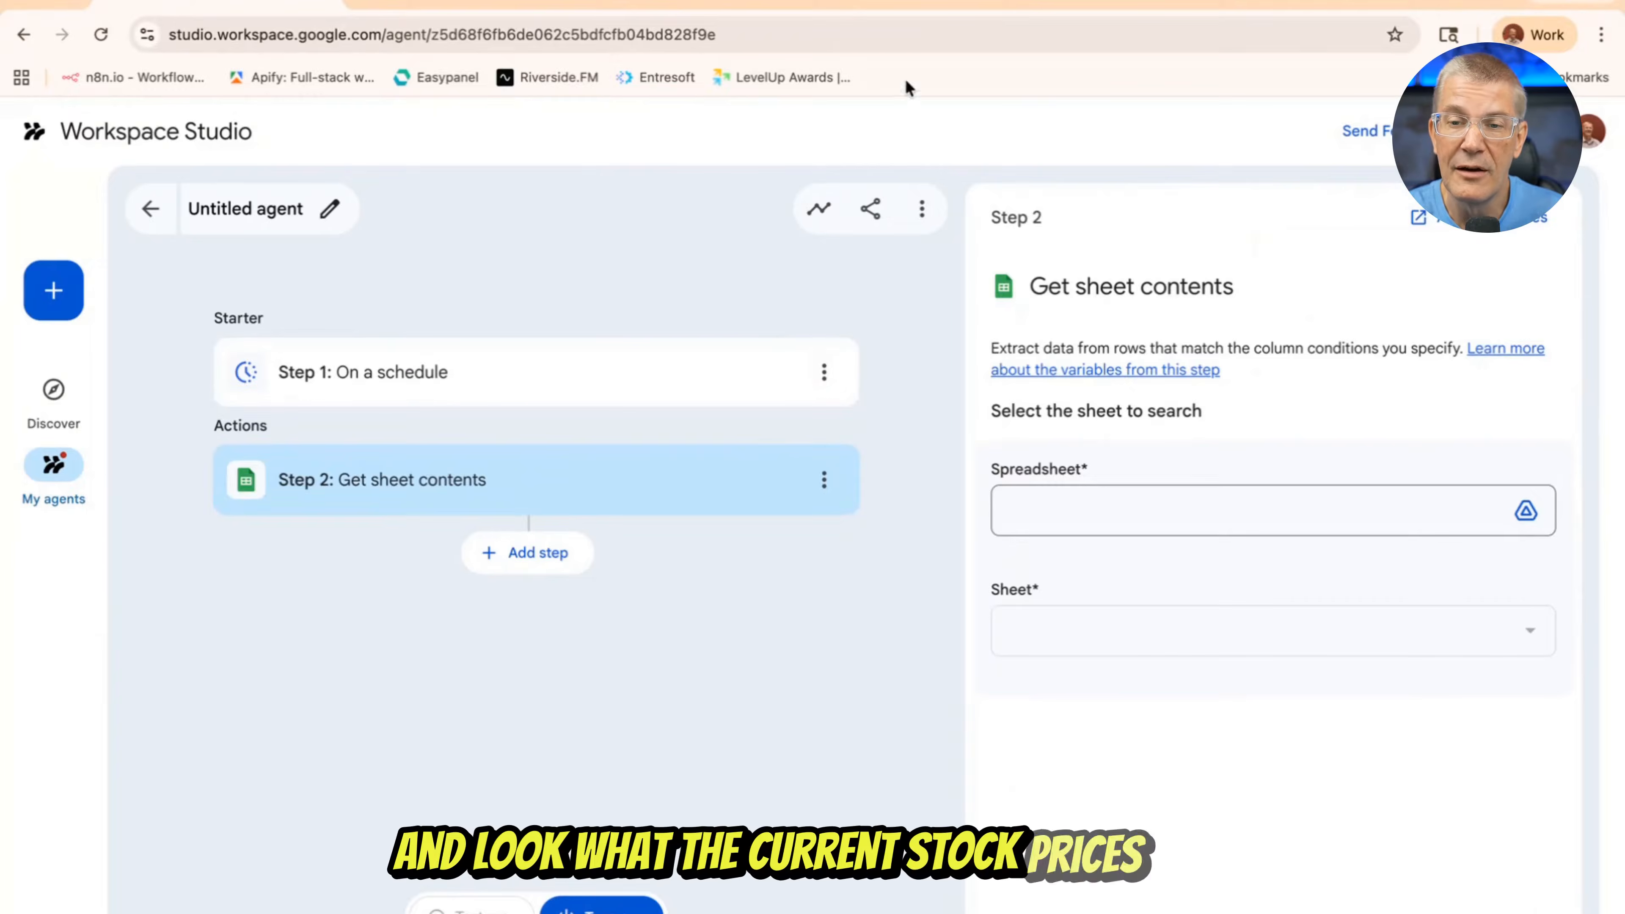
Check the stock update text in the n8nStocks spreadsheet and select that file as the sheet source for step 2
{"action": "left_click", "coordinate": [474, 4]}
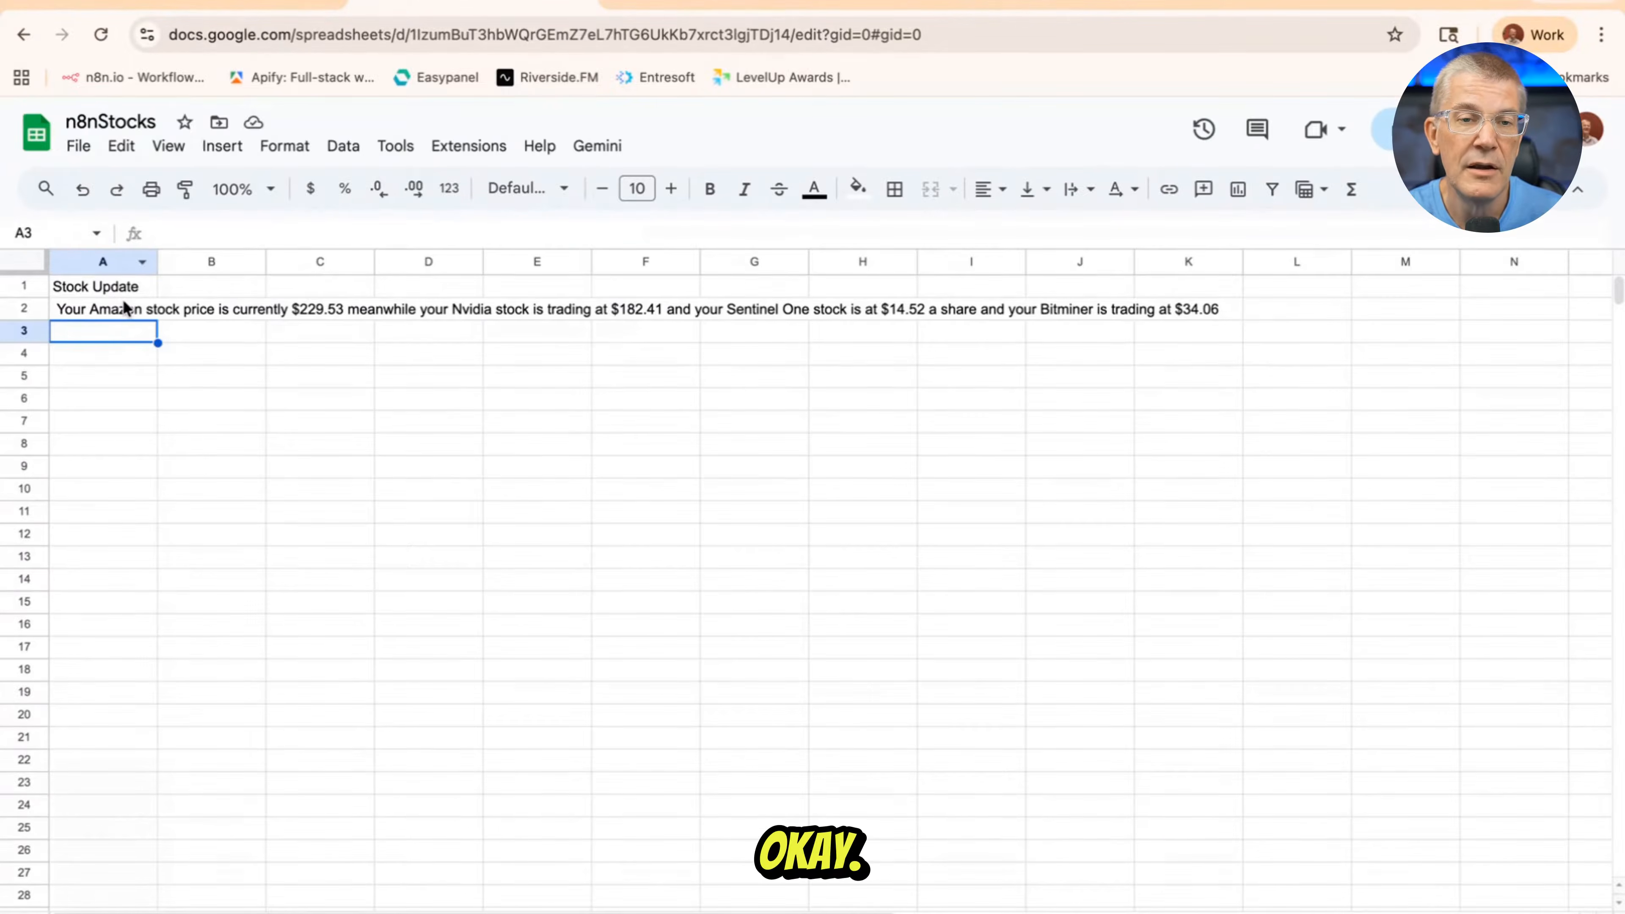
{"action": "left_click", "coordinate": [217, 6]}
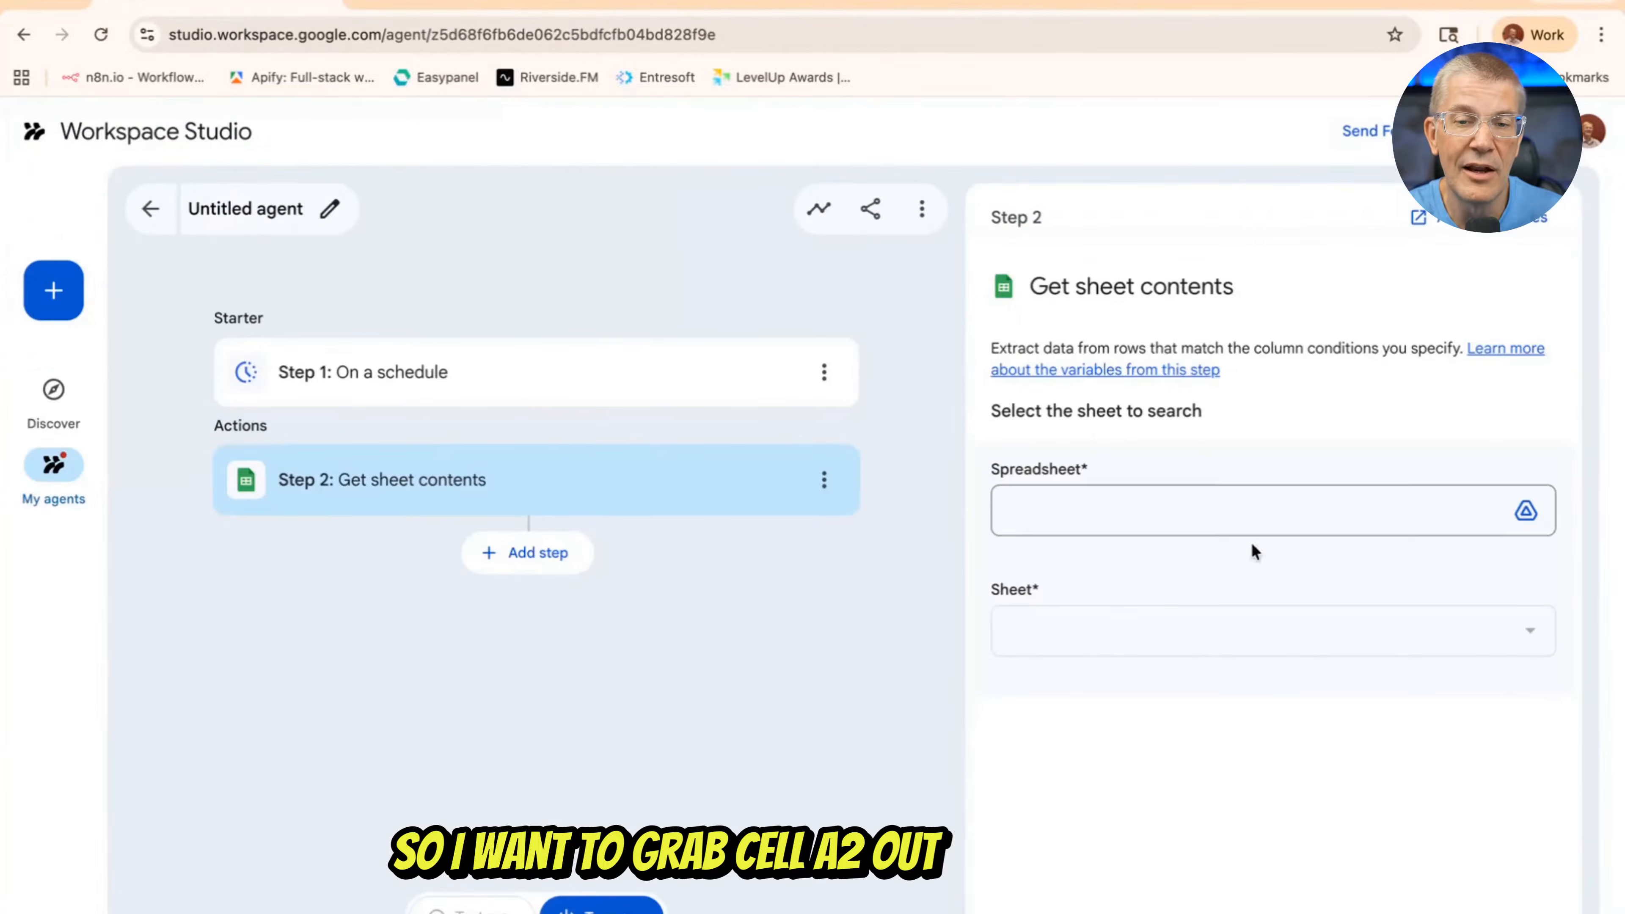
{"action": "left_click", "coordinate": [1526, 510]}
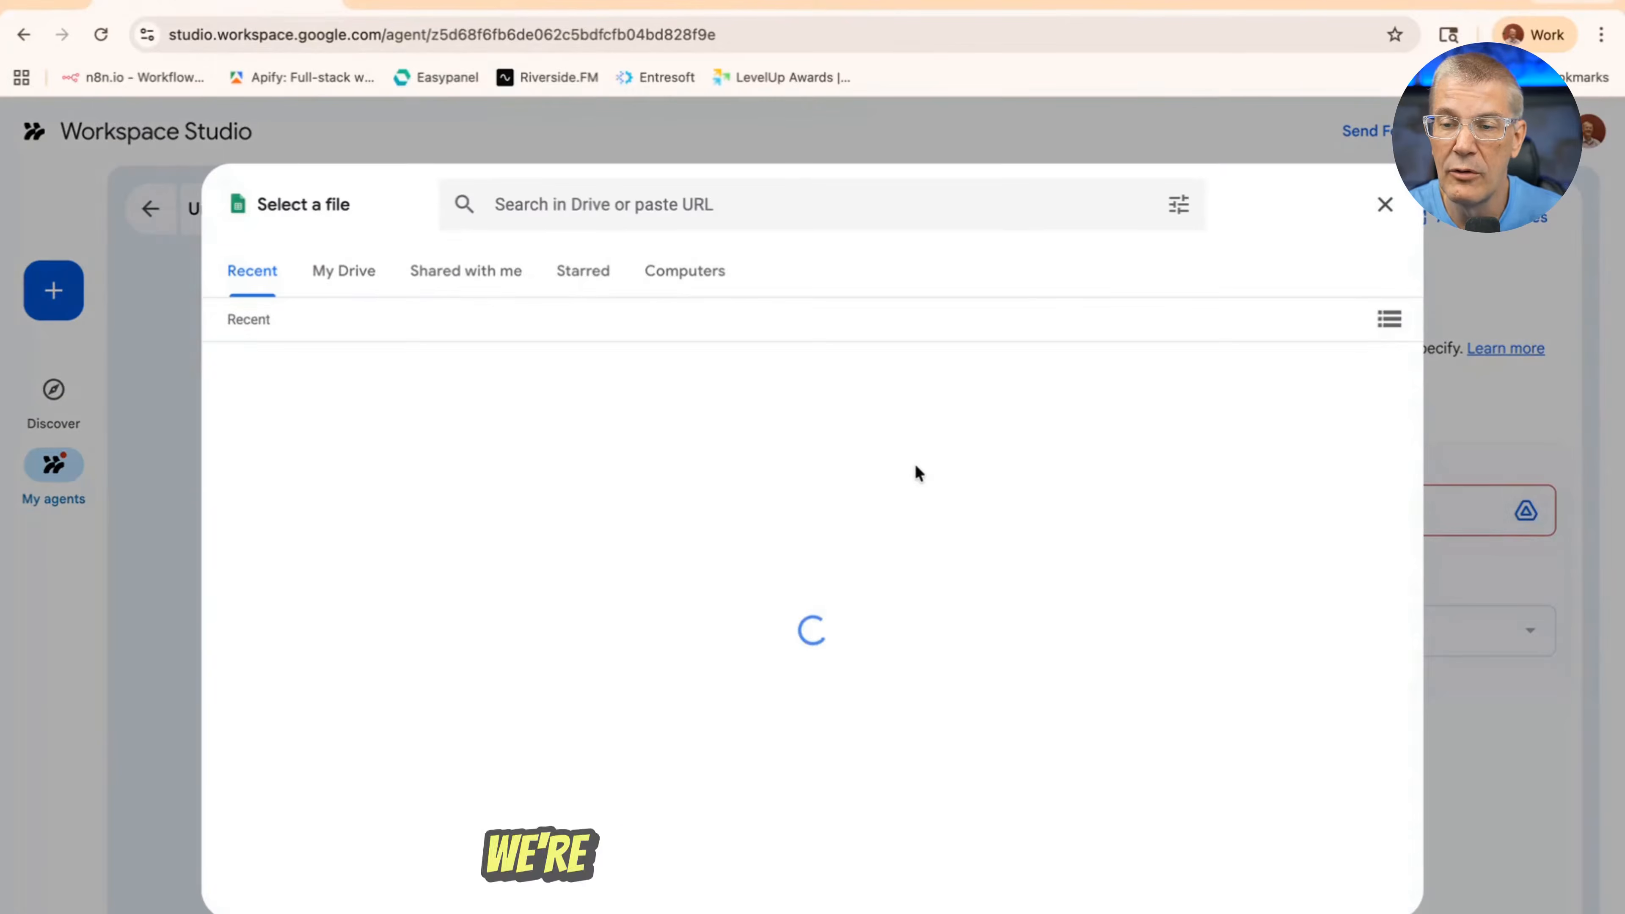
{"action": "left_click", "coordinate": [320, 520]}
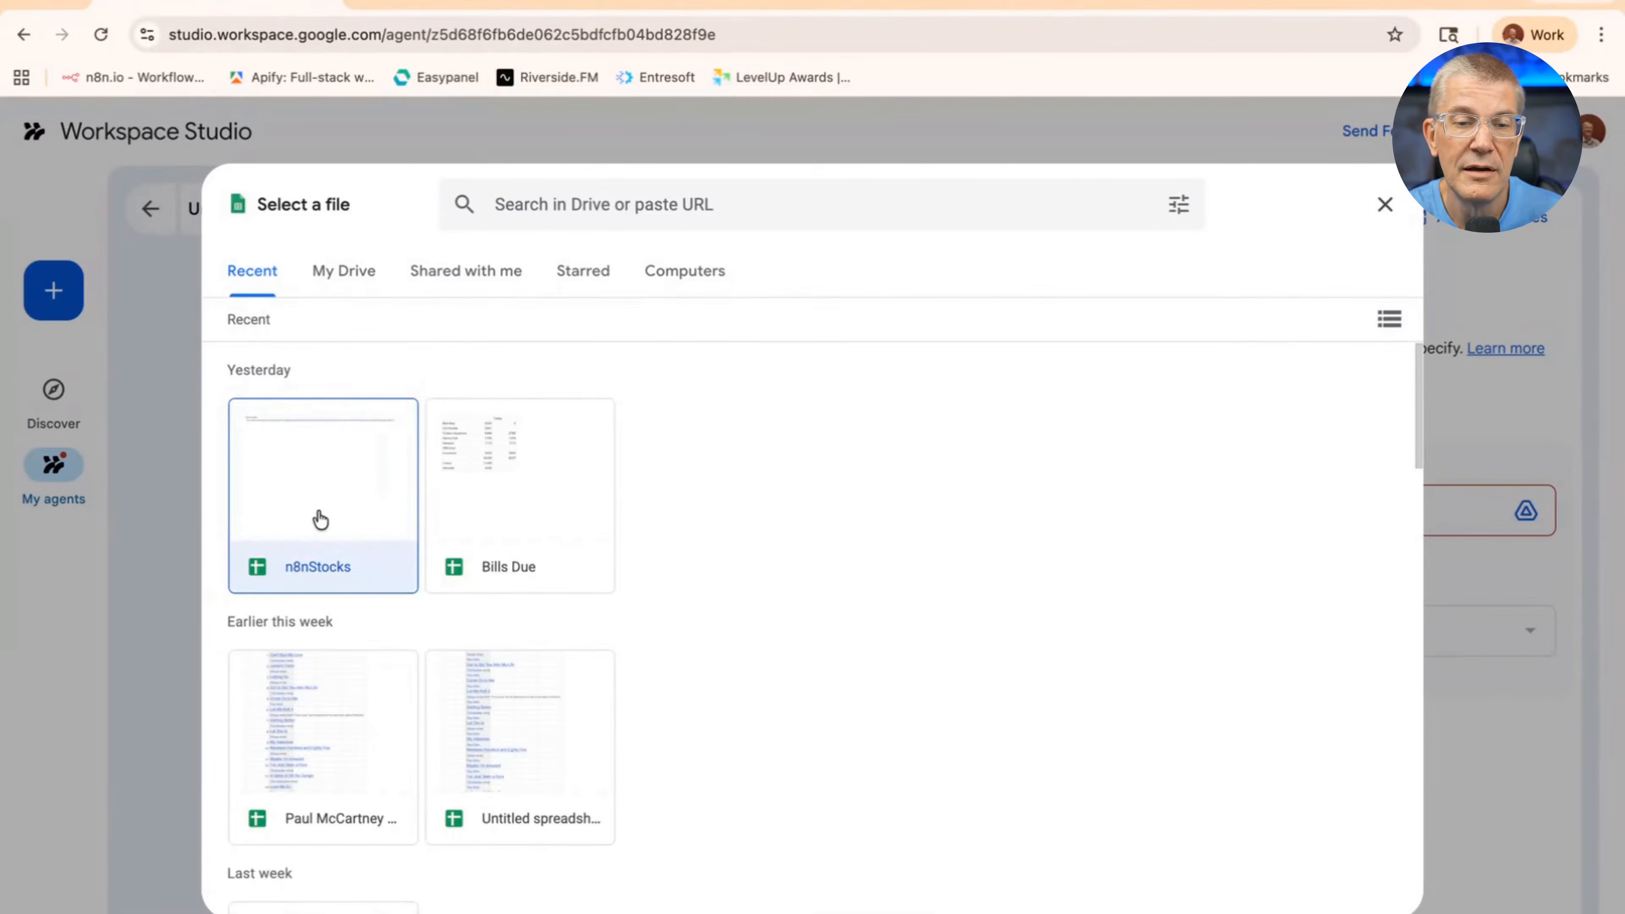
{"action": "left_click", "coordinate": [1357, 891]}
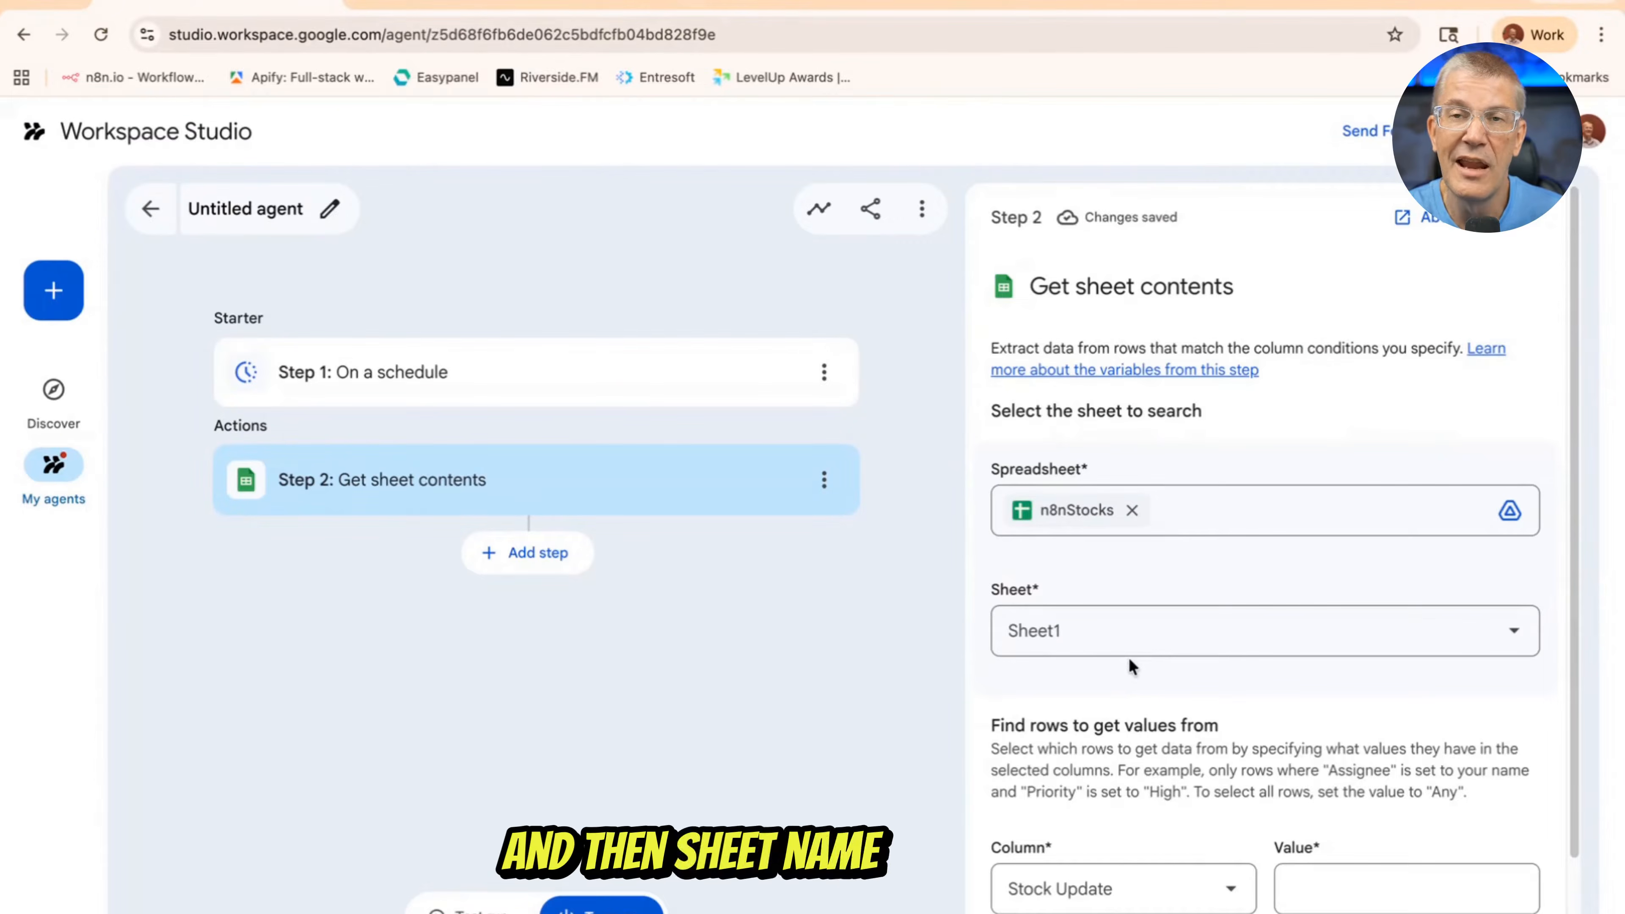
Set the row condition of the sheet step to match "Any" value in the "Stock Update" column
{"action": "scroll", "coordinate": [1117, 662], "scroll_direction": "down", "scroll_amount": 2}
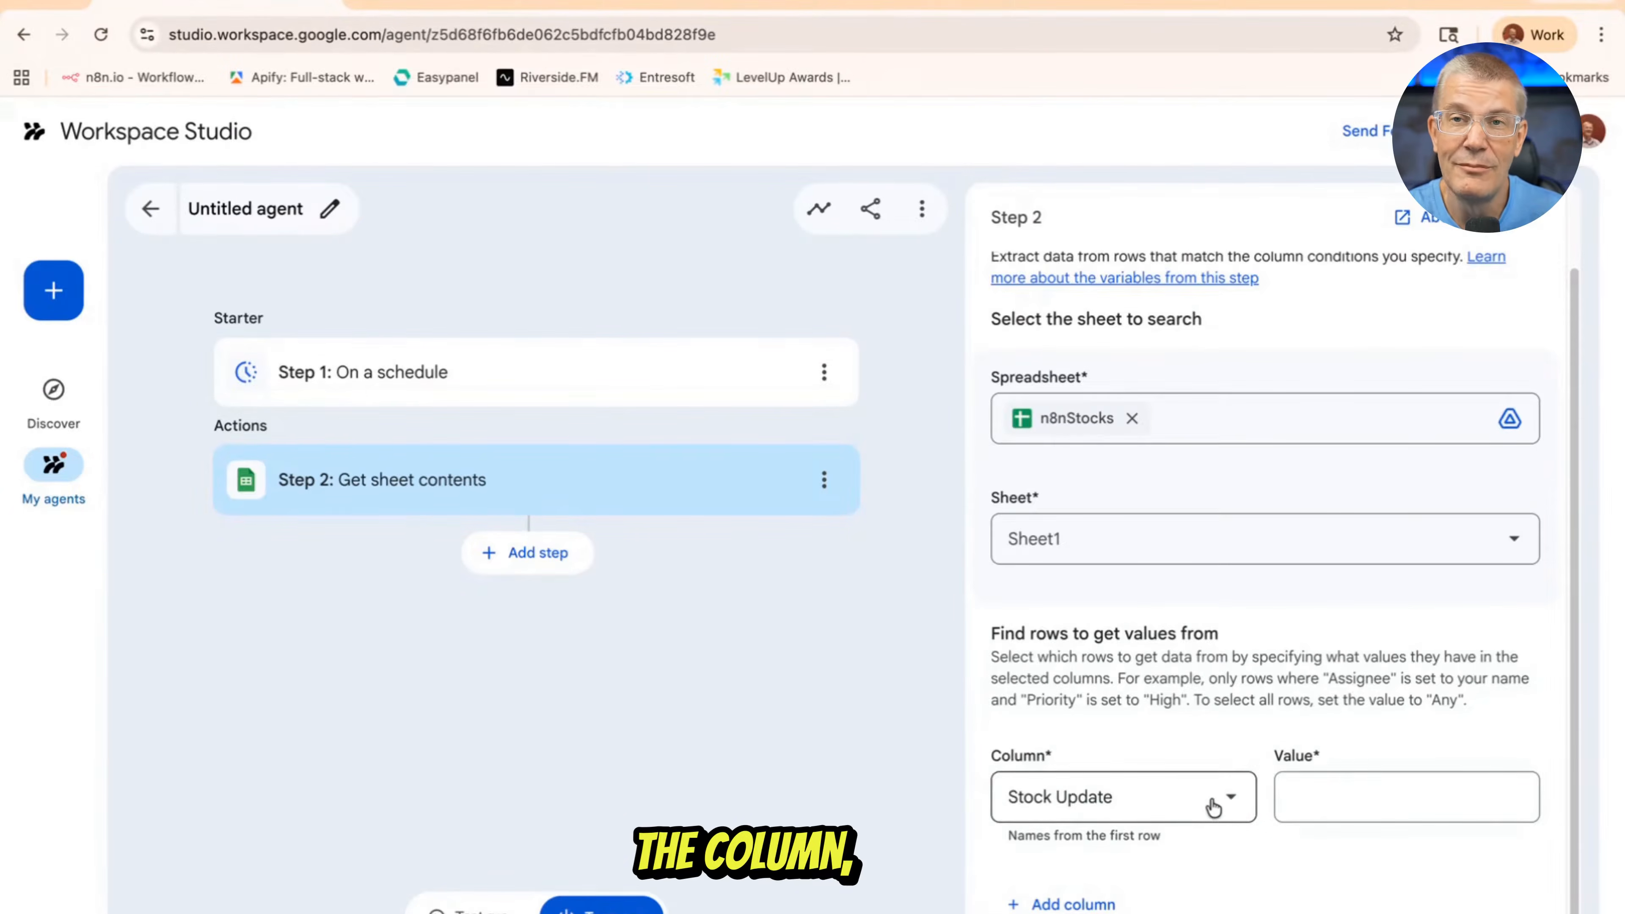
{"action": "left_click", "coordinate": [1364, 800]}
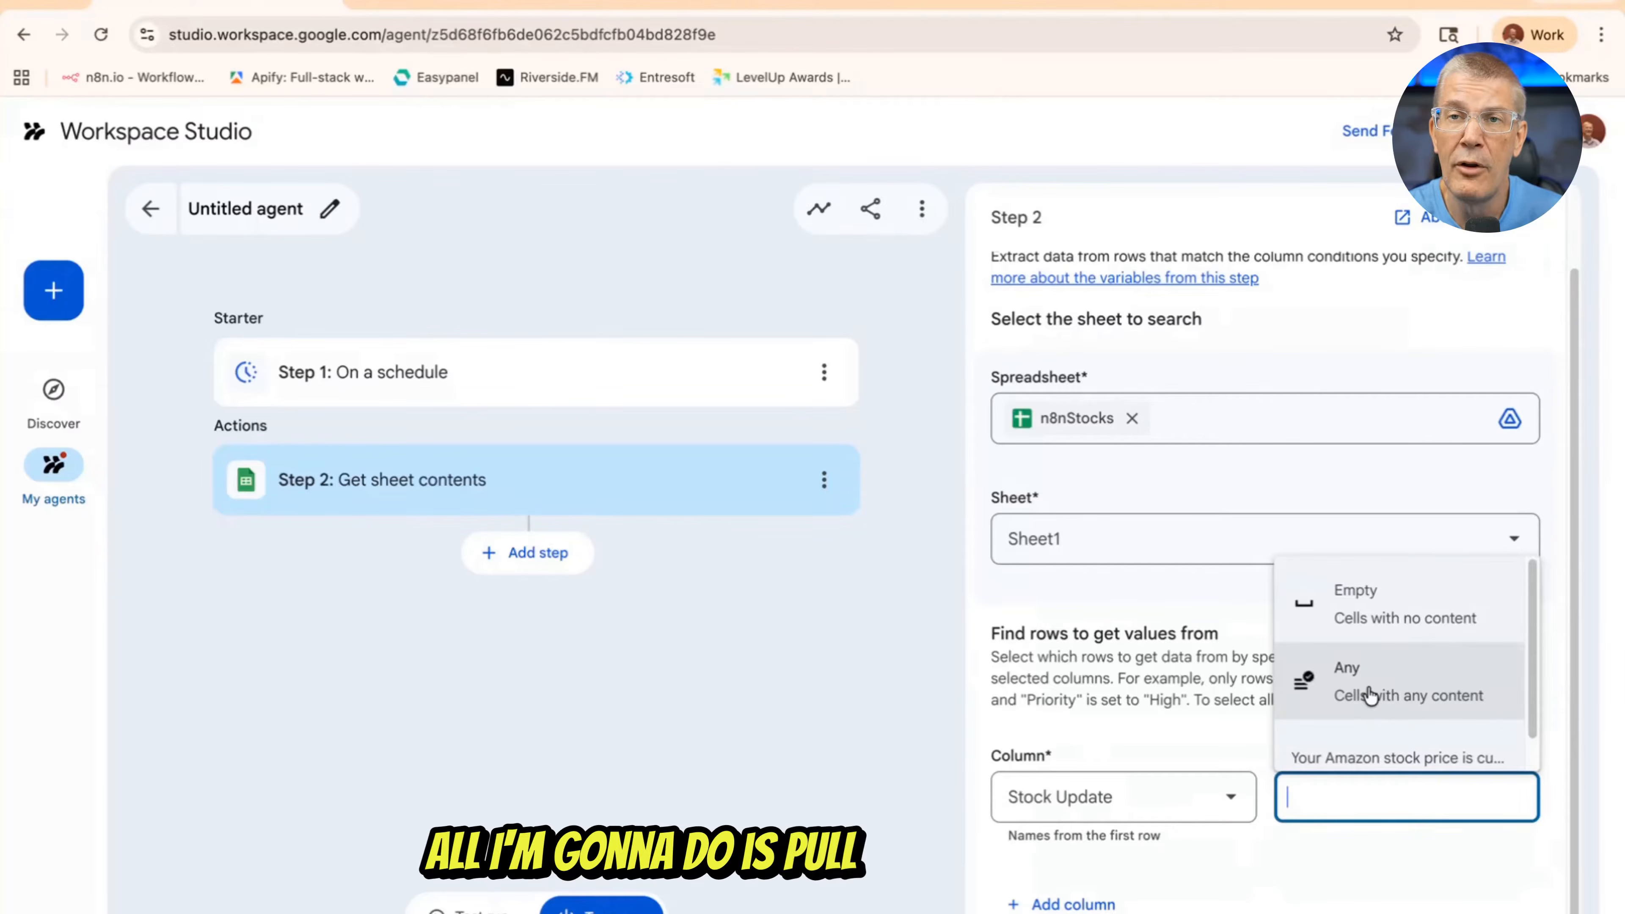
{"action": "left_click", "coordinate": [1369, 695]}
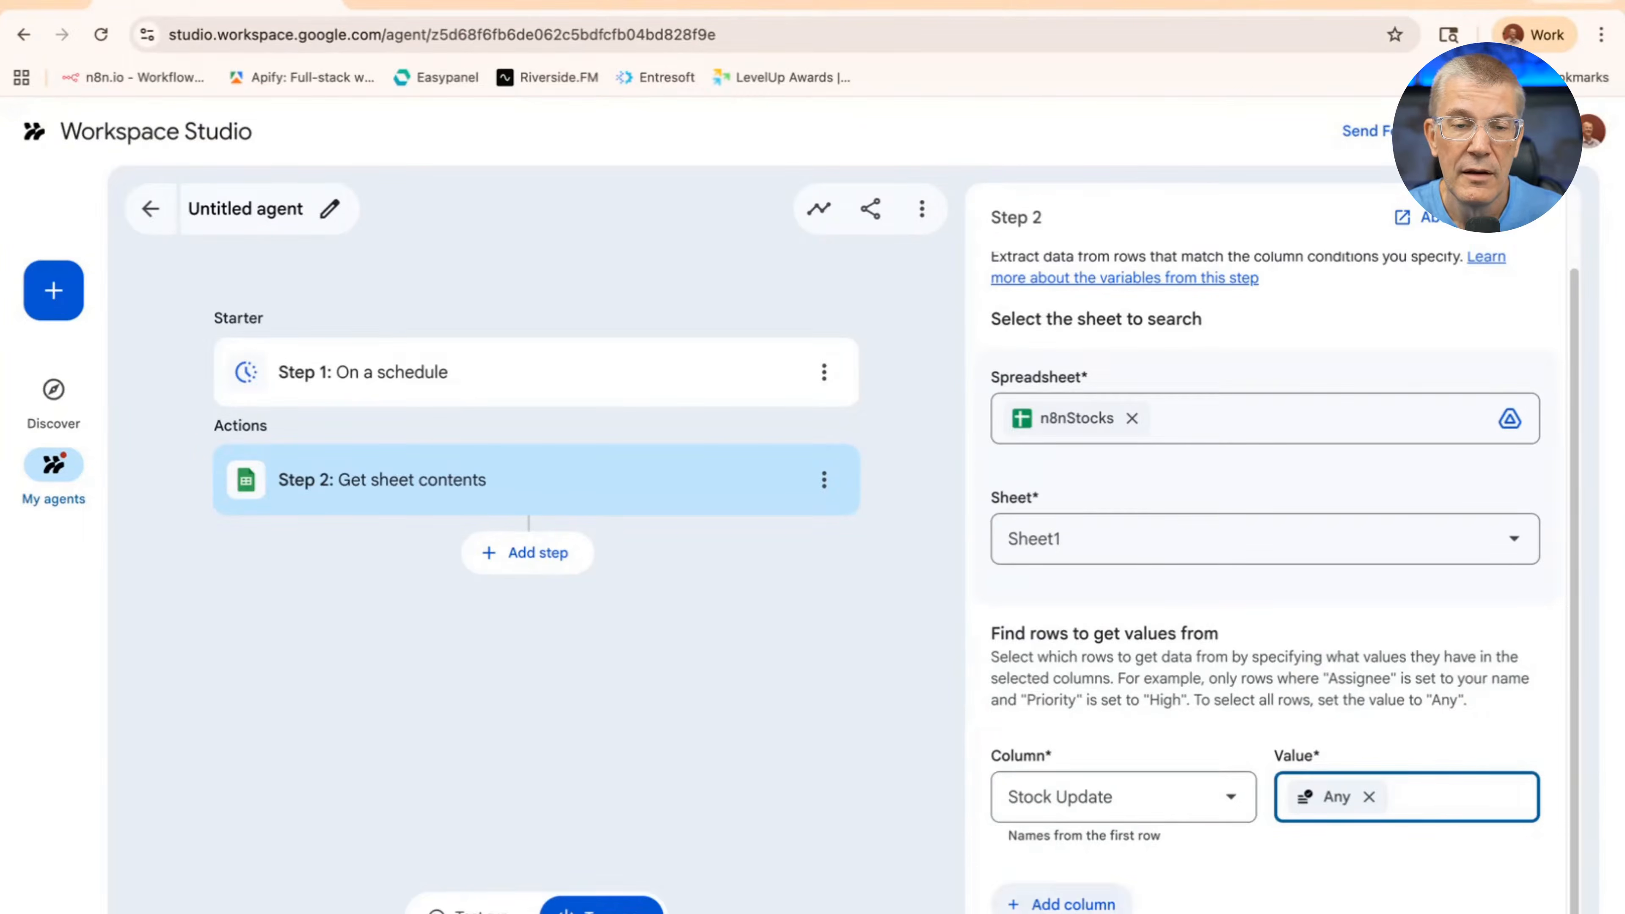
{"action": "left_click", "coordinate": [1067, 904]}
{"action": "scroll", "coordinate": [1094, 698], "scroll_direction": "down", "scroll_amount": 3}
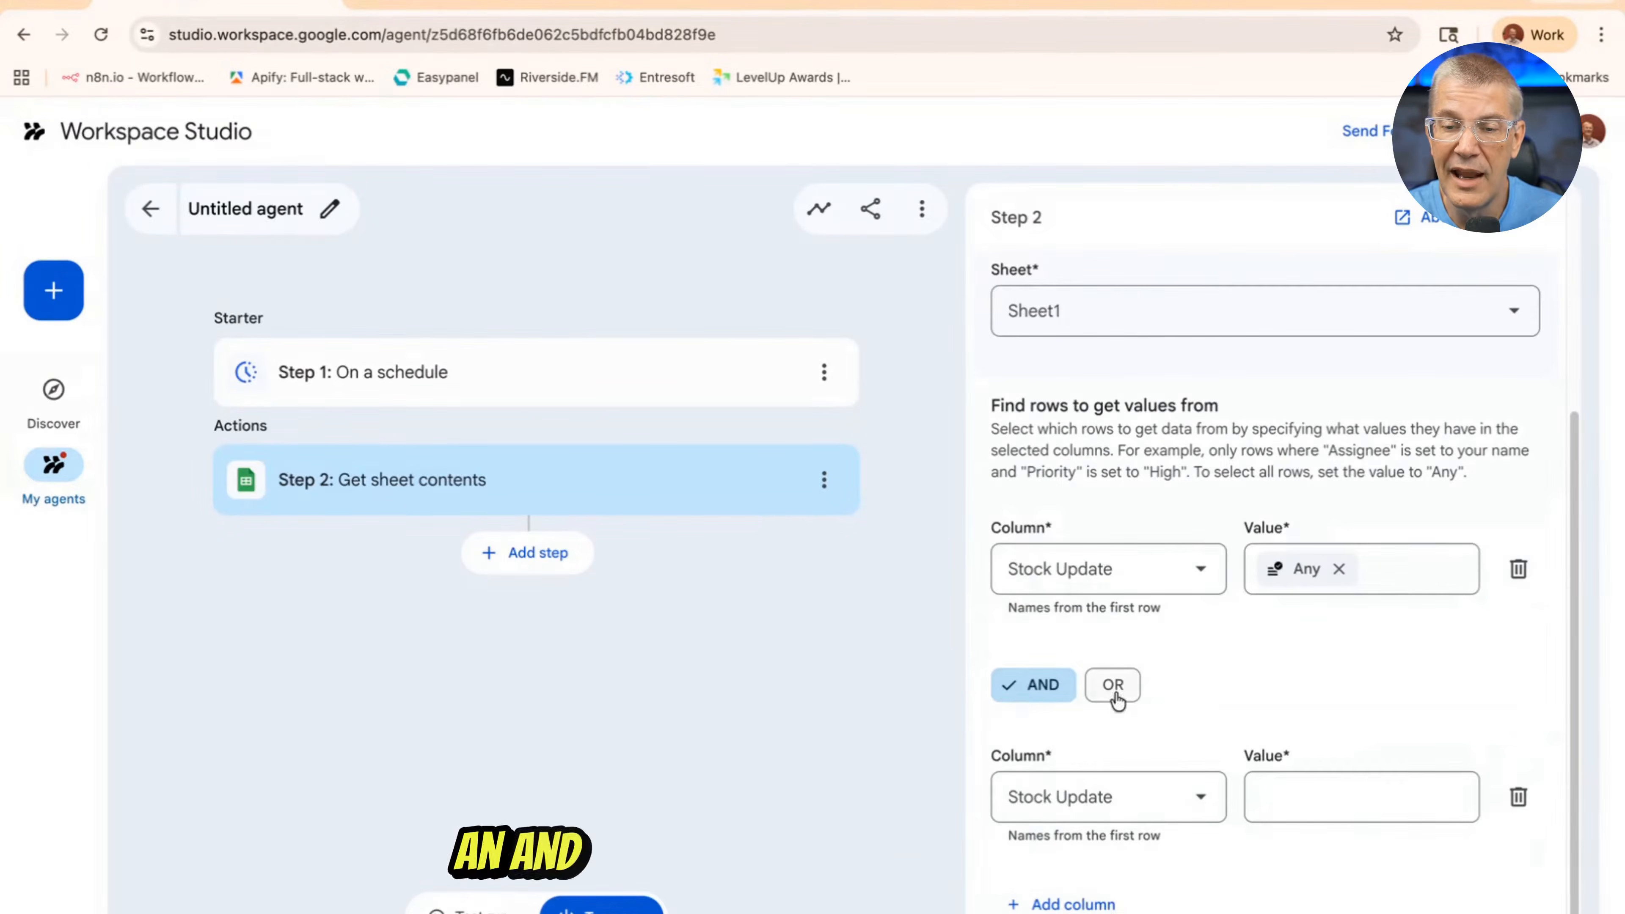
{"action": "left_click", "coordinate": [1519, 796]}
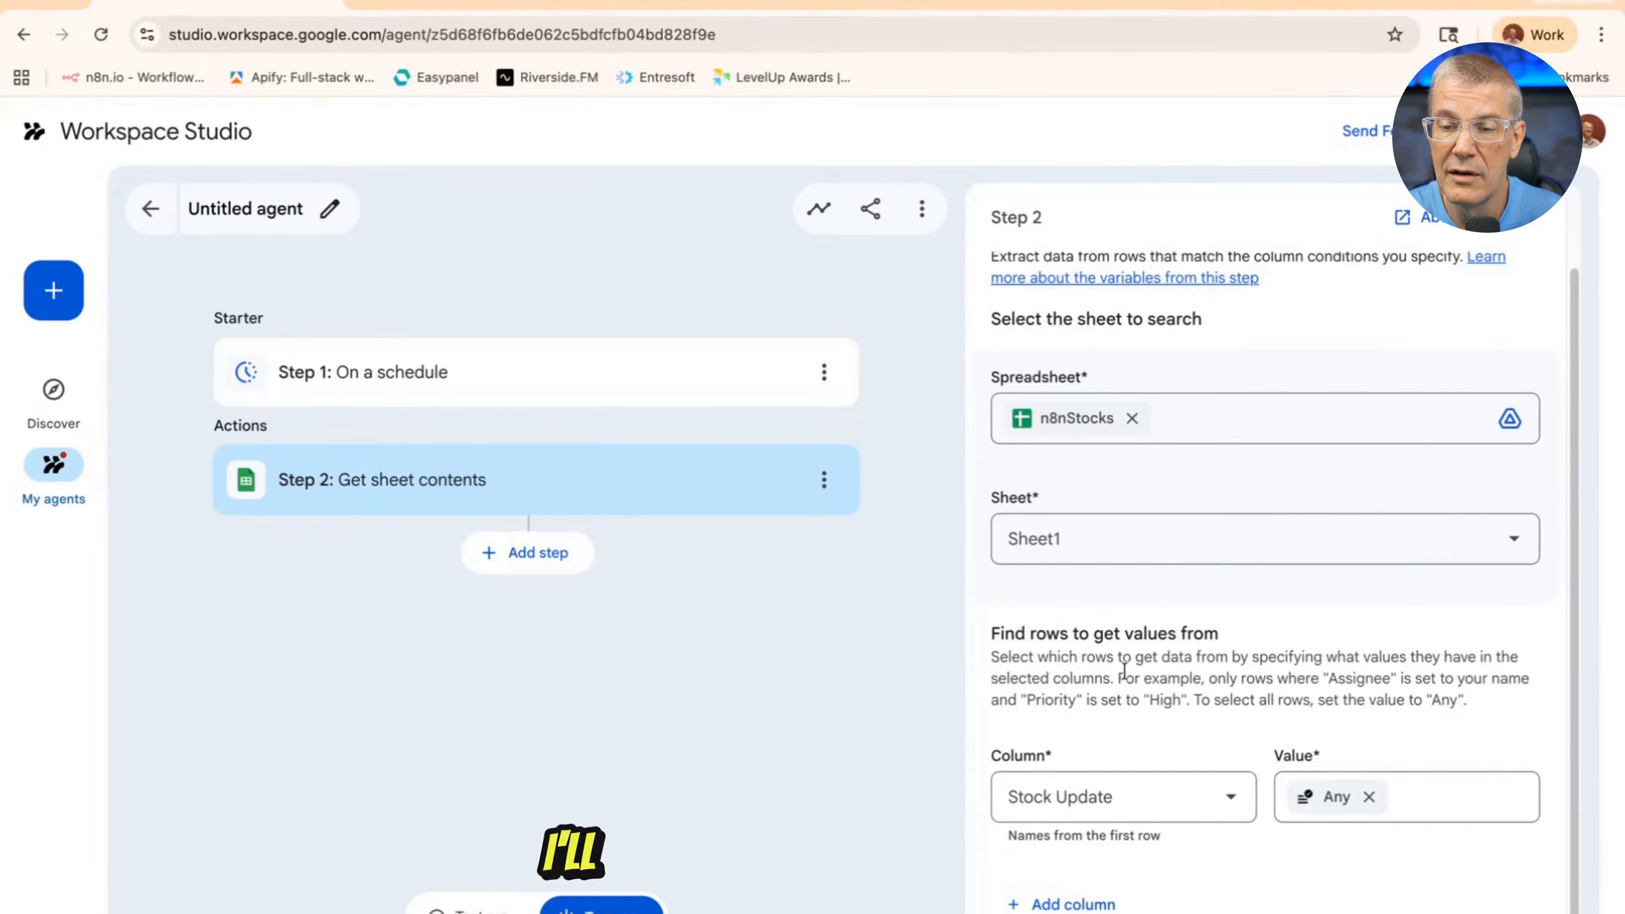
Add a "Send an email" action as step 3 and choose the account owner's own contact as recipient
{"action": "left_click", "coordinate": [542, 556]}
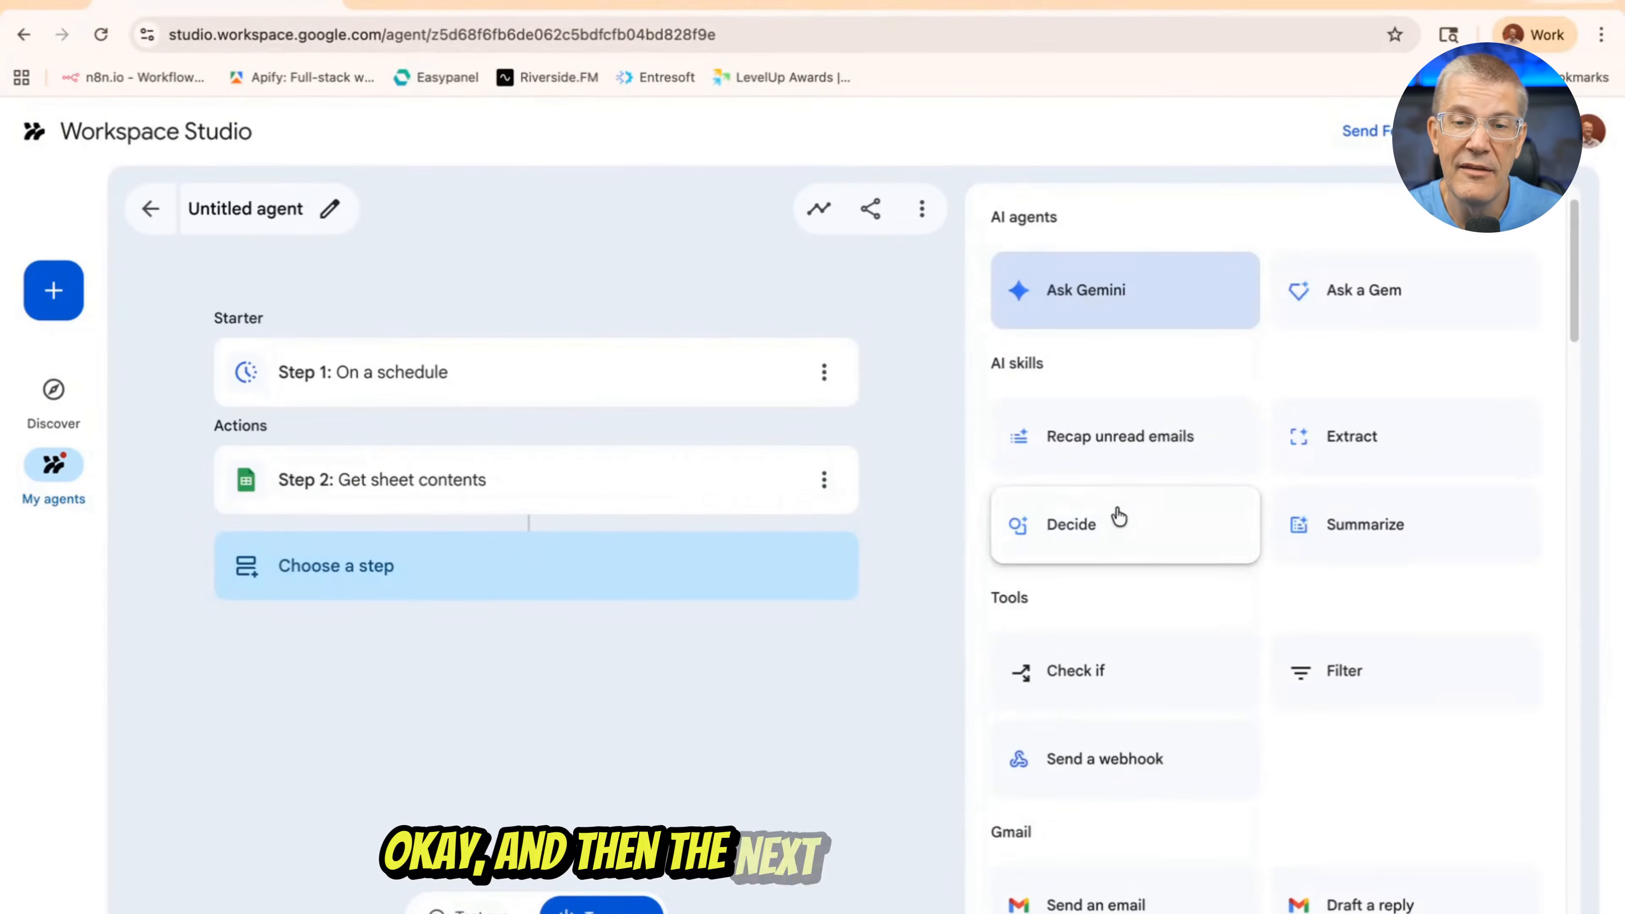
{"action": "scroll", "coordinate": [1118, 517], "scroll_direction": "down", "scroll_amount": 5}
{"action": "left_click", "coordinate": [1110, 566]}
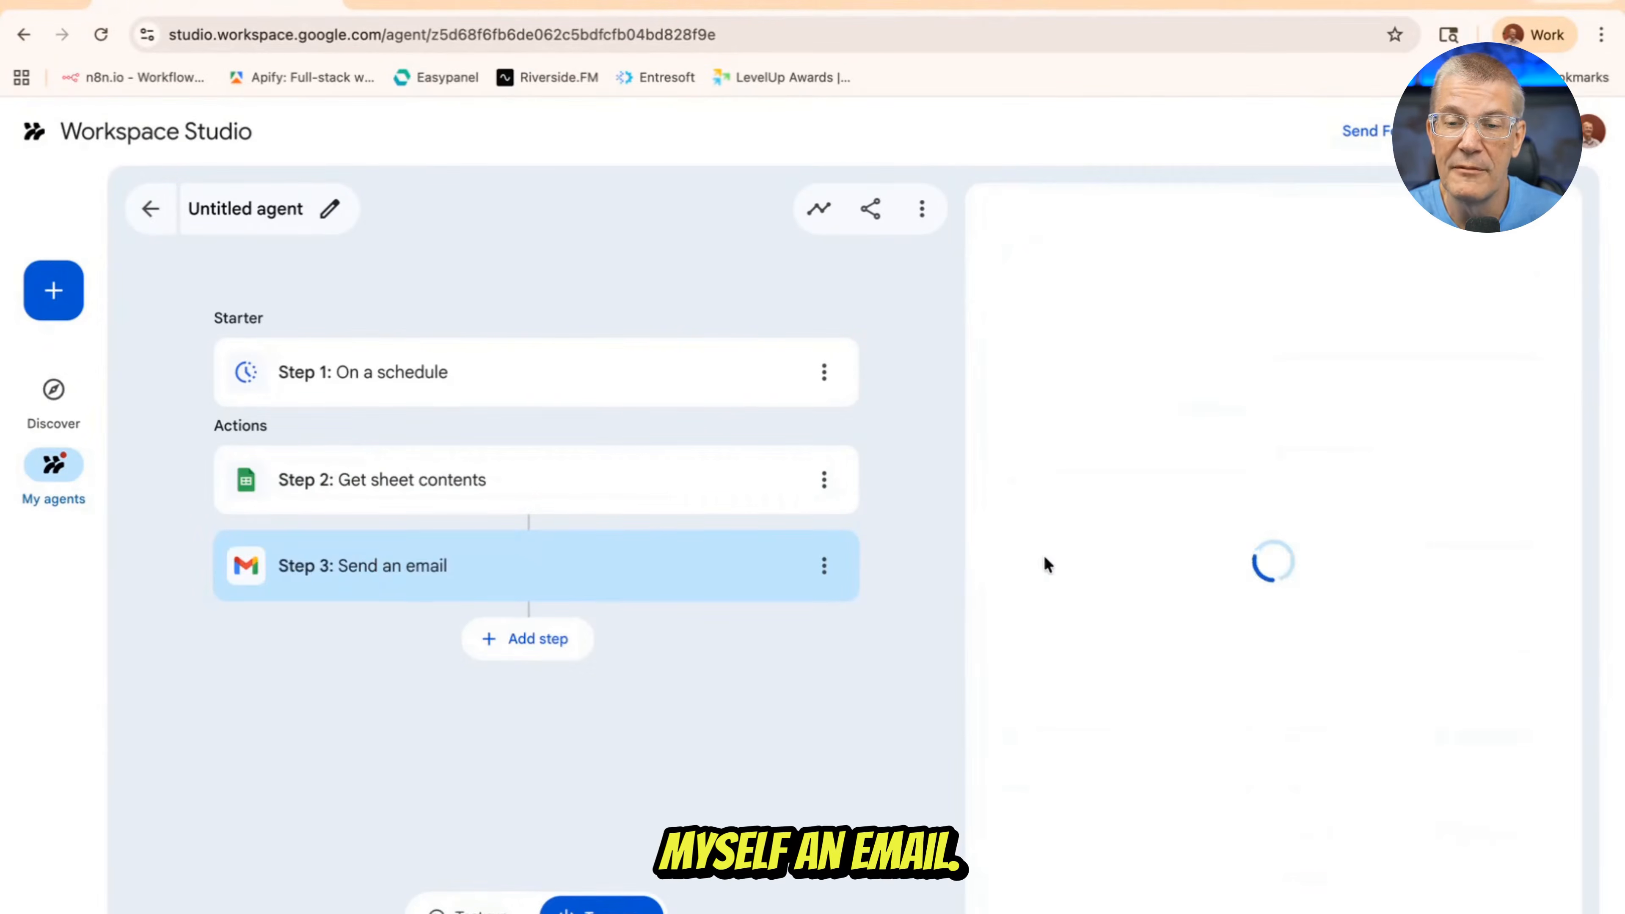
{"action": "left_click", "coordinate": [1068, 453]}
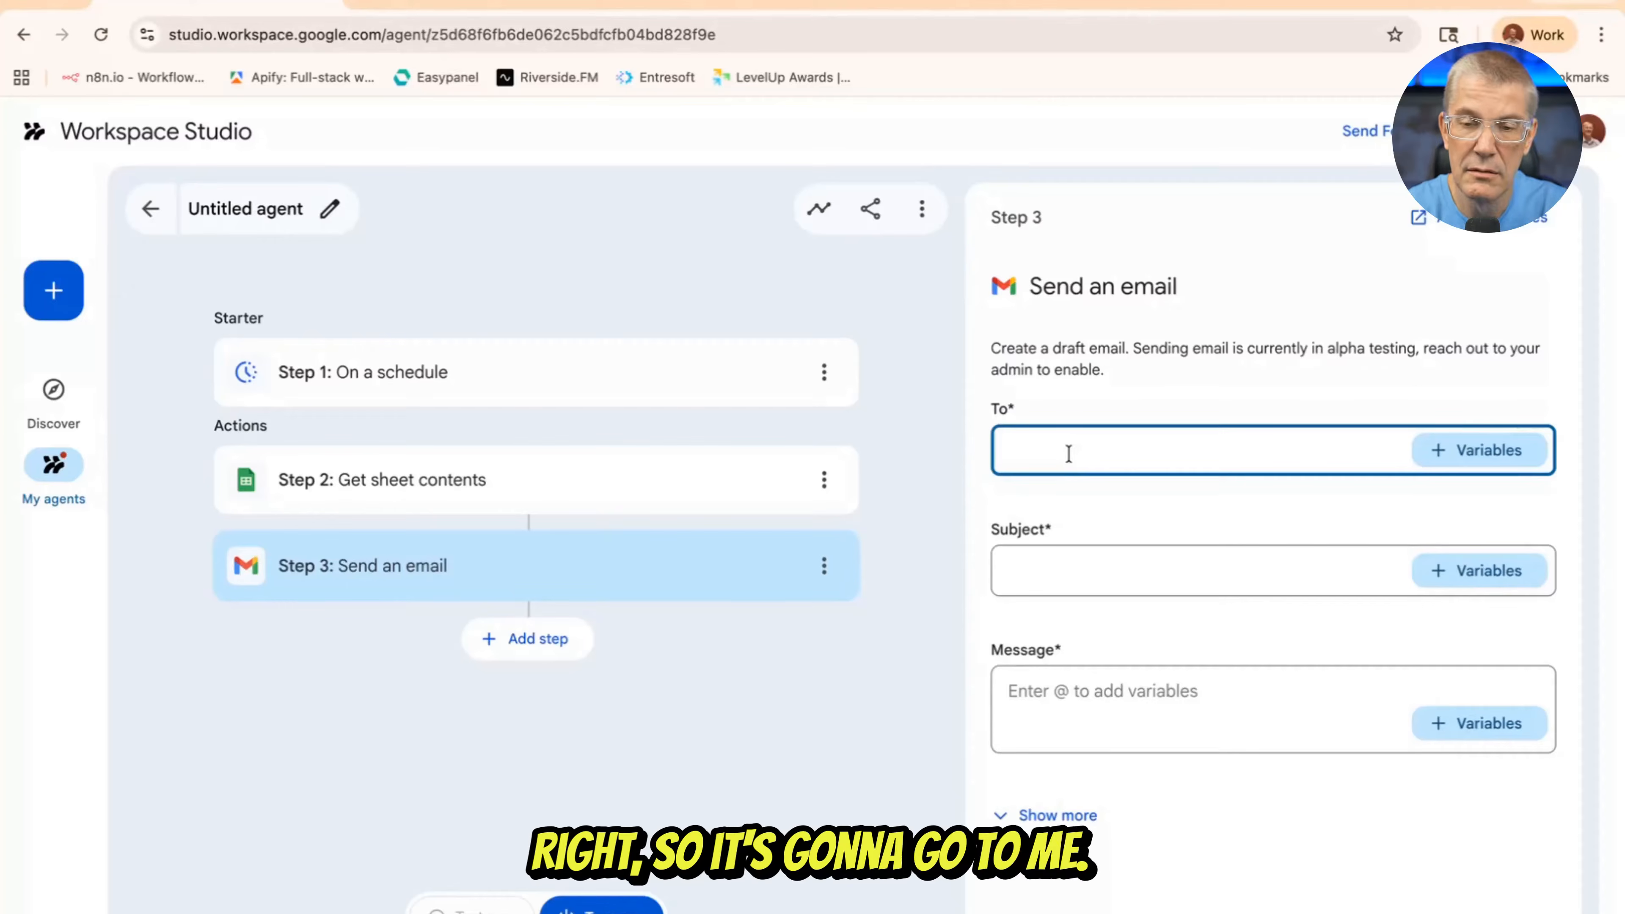
{"action": "type", "text": "stan"}
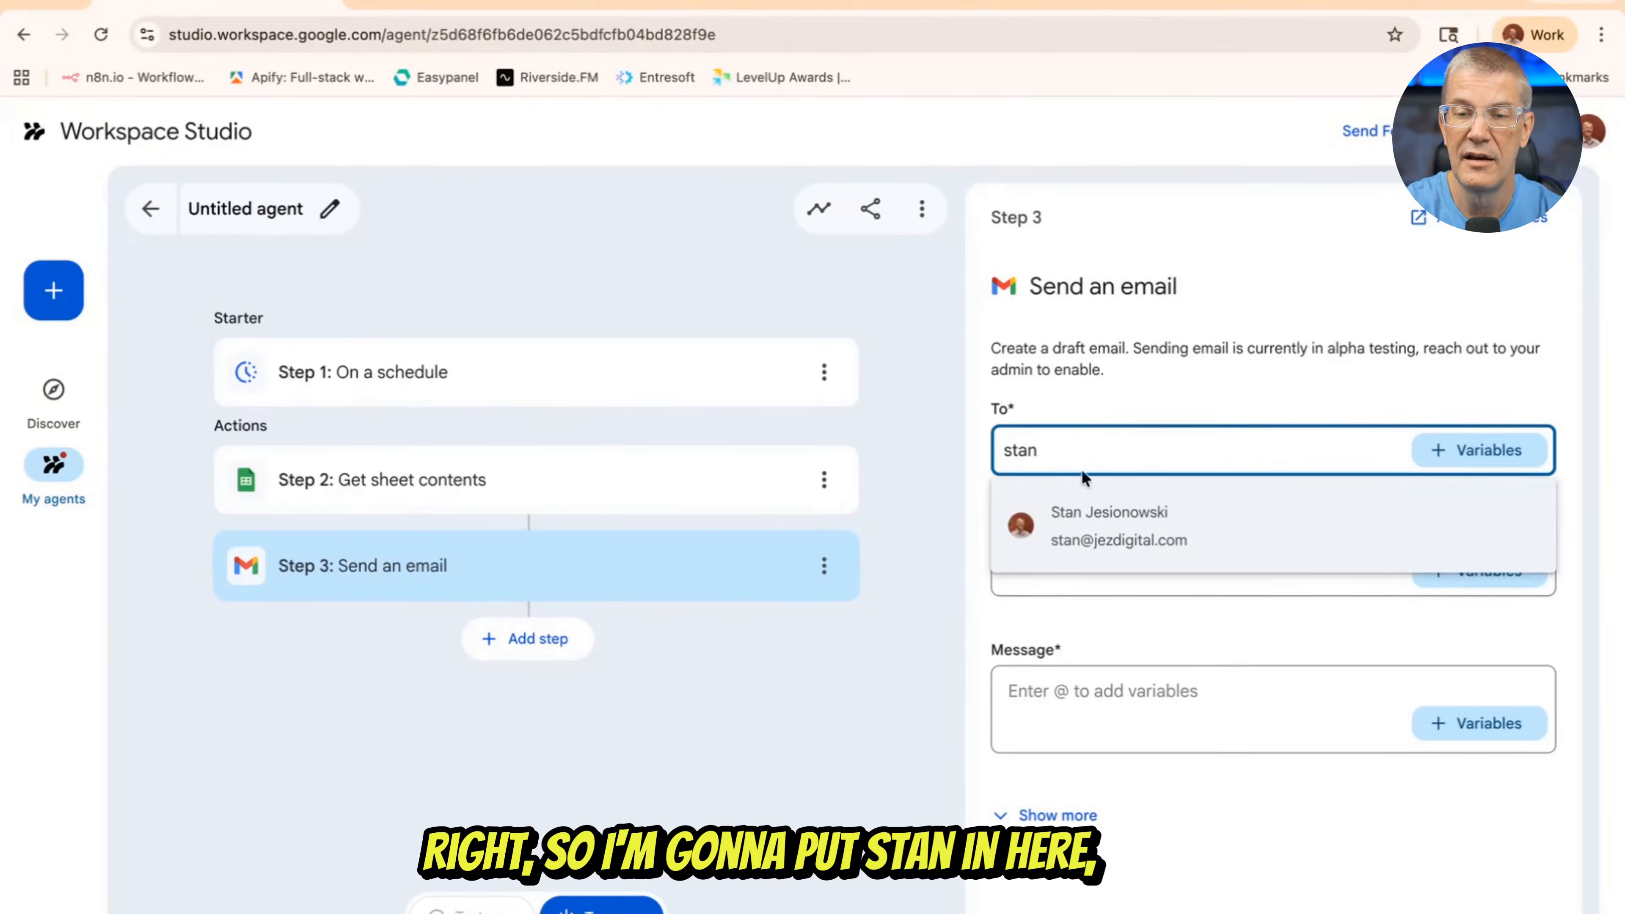
{"action": "left_click", "coordinate": [1089, 531]}
Set the subject of the email in step 3 to "Stocks Update"
{"action": "left_click", "coordinate": [1078, 570]}
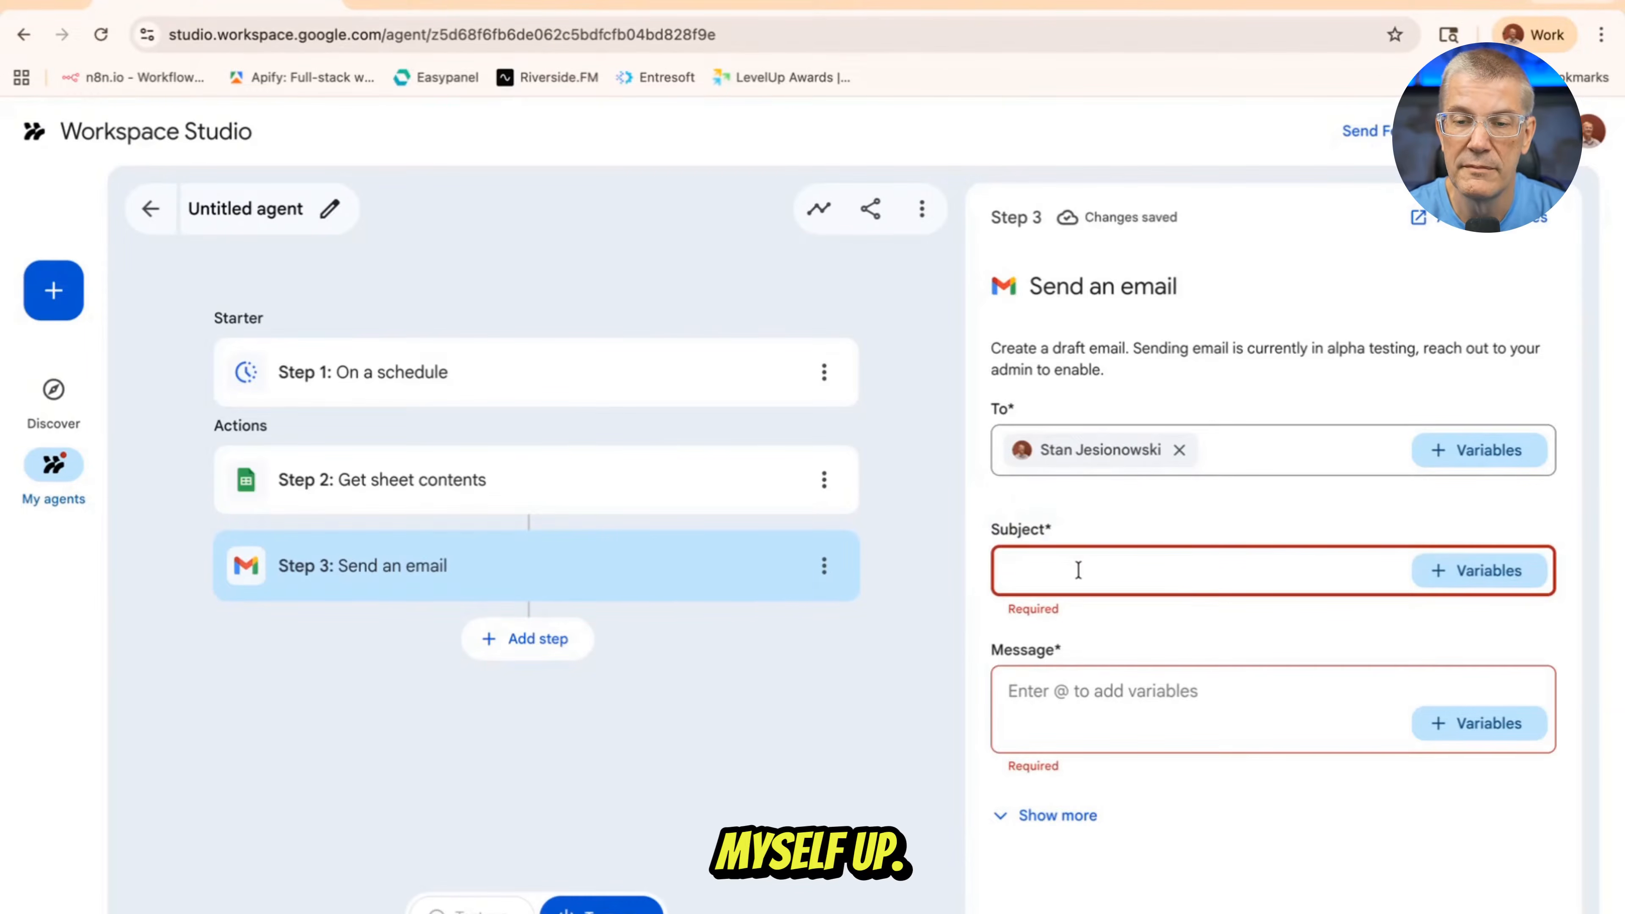
{"action": "type", "text": "Stco"}
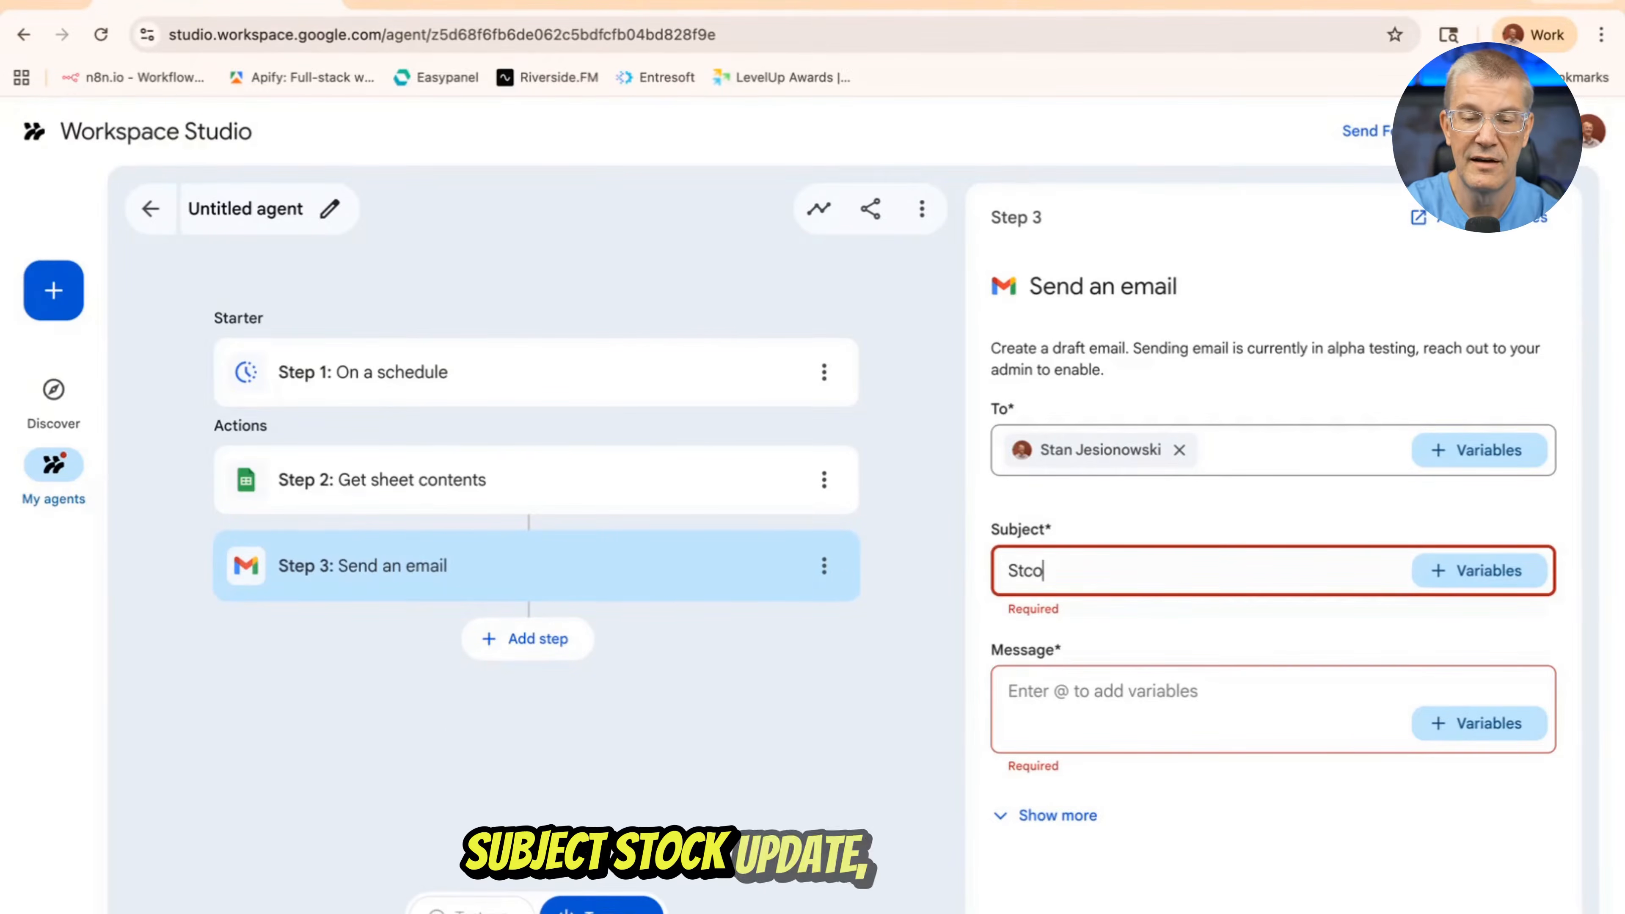
{"action": "key", "text": "BackSpace"}
{"action": "key", "text": "BackSpace"}
{"action": "type", "text": "s "}
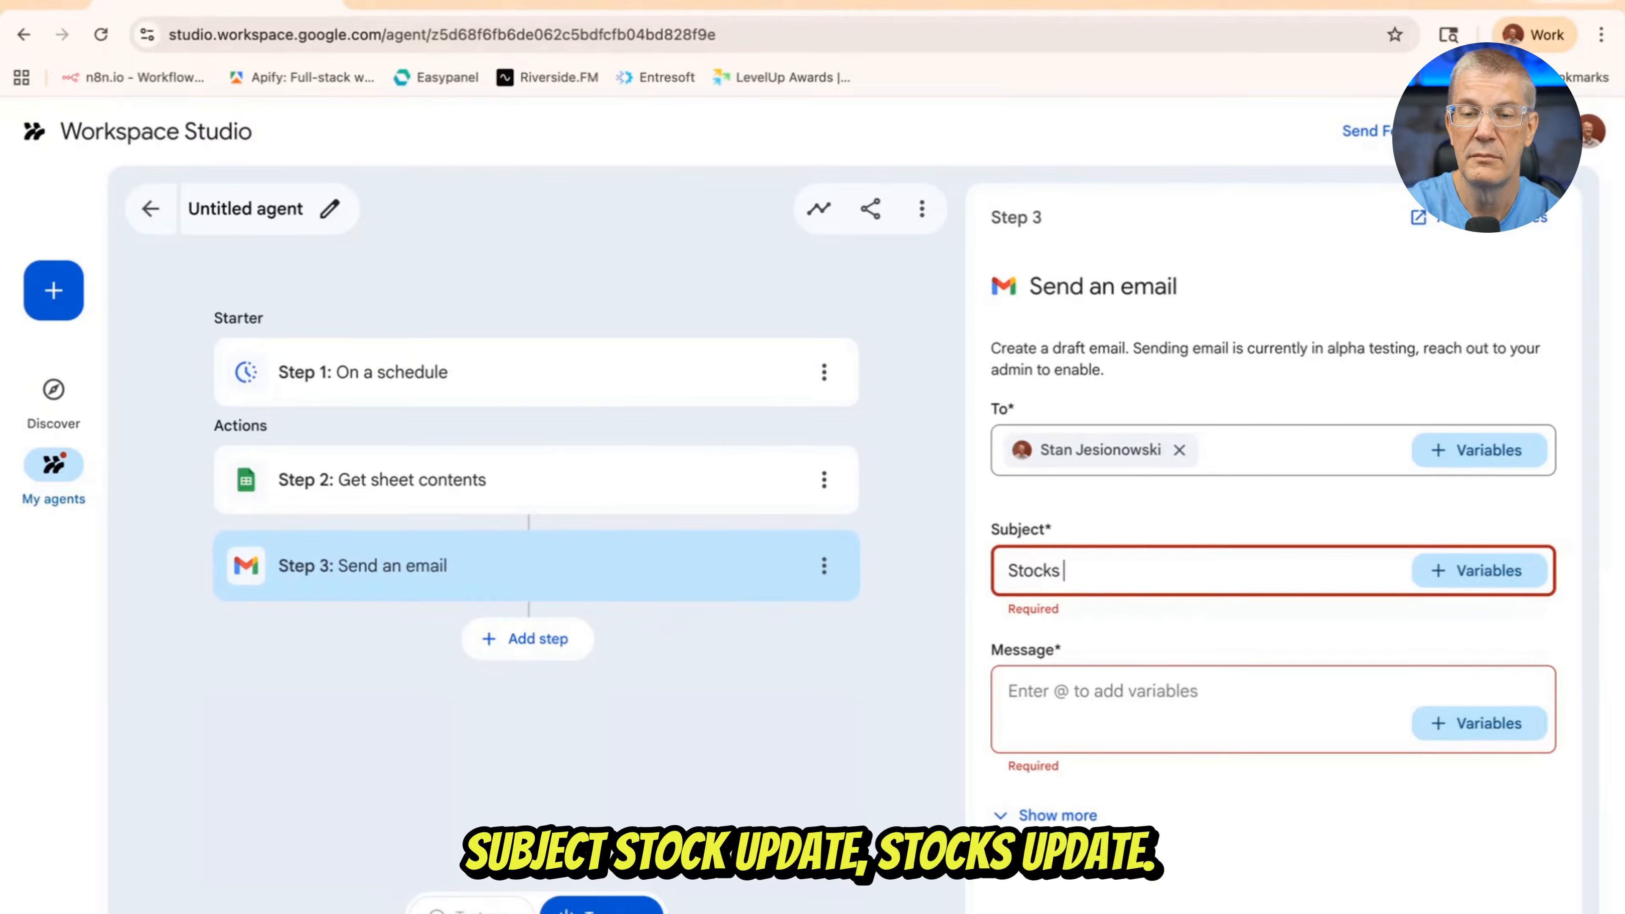
{"action": "type", "text": "Update"}
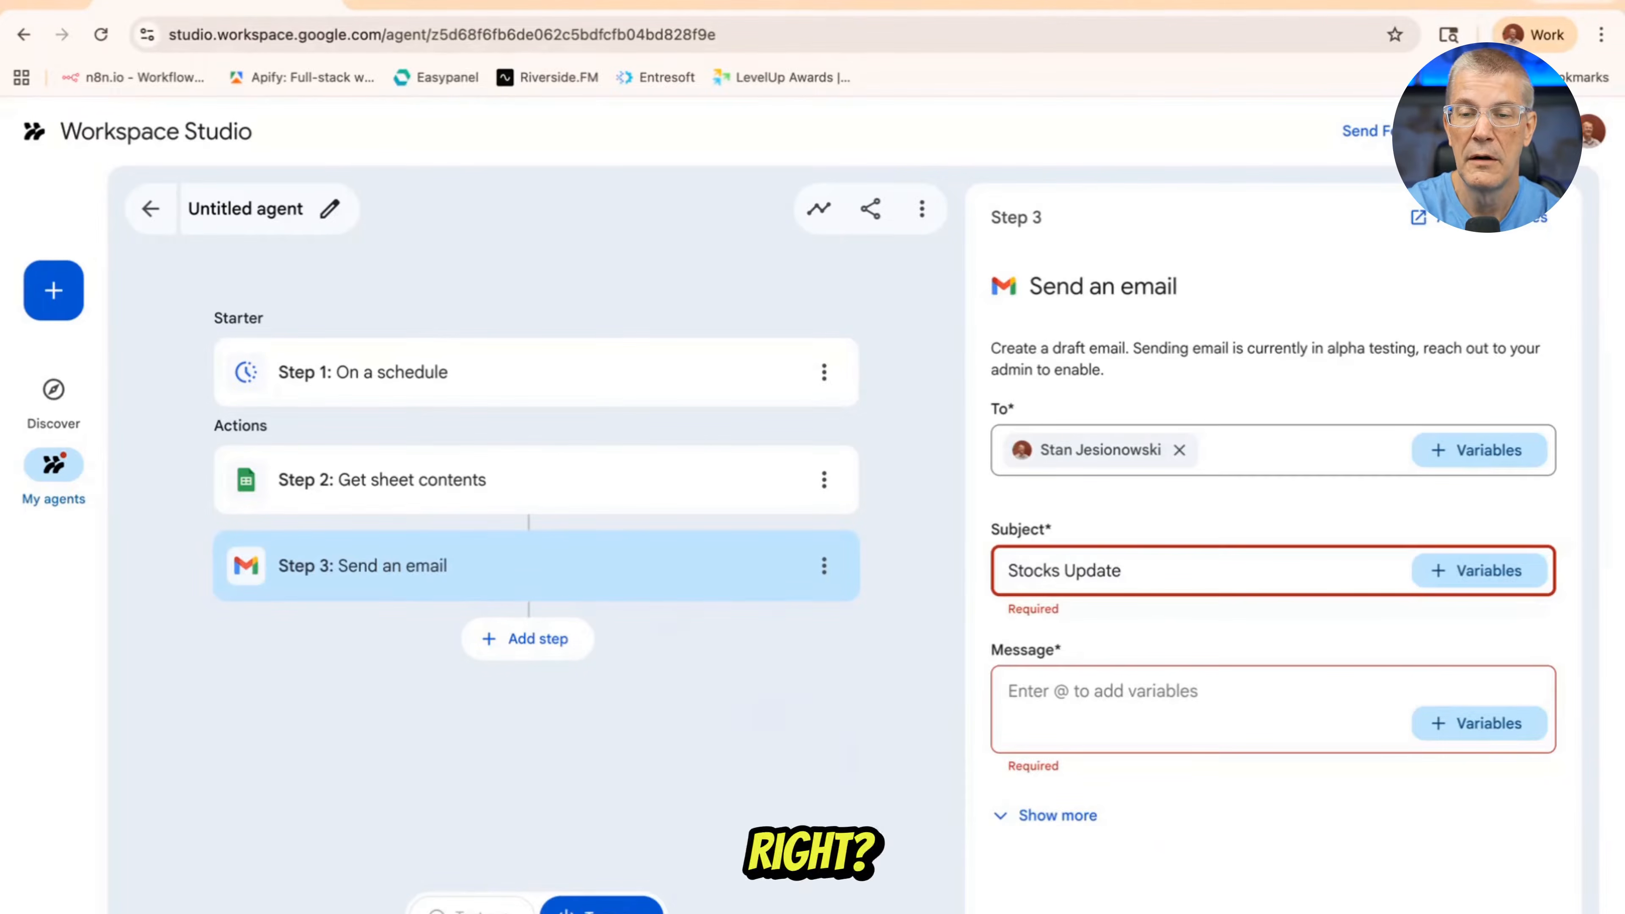
Insert step 2's variable Matching values "Stock Update" as the body of the email message
{"action": "left_click", "coordinate": [1128, 695]}
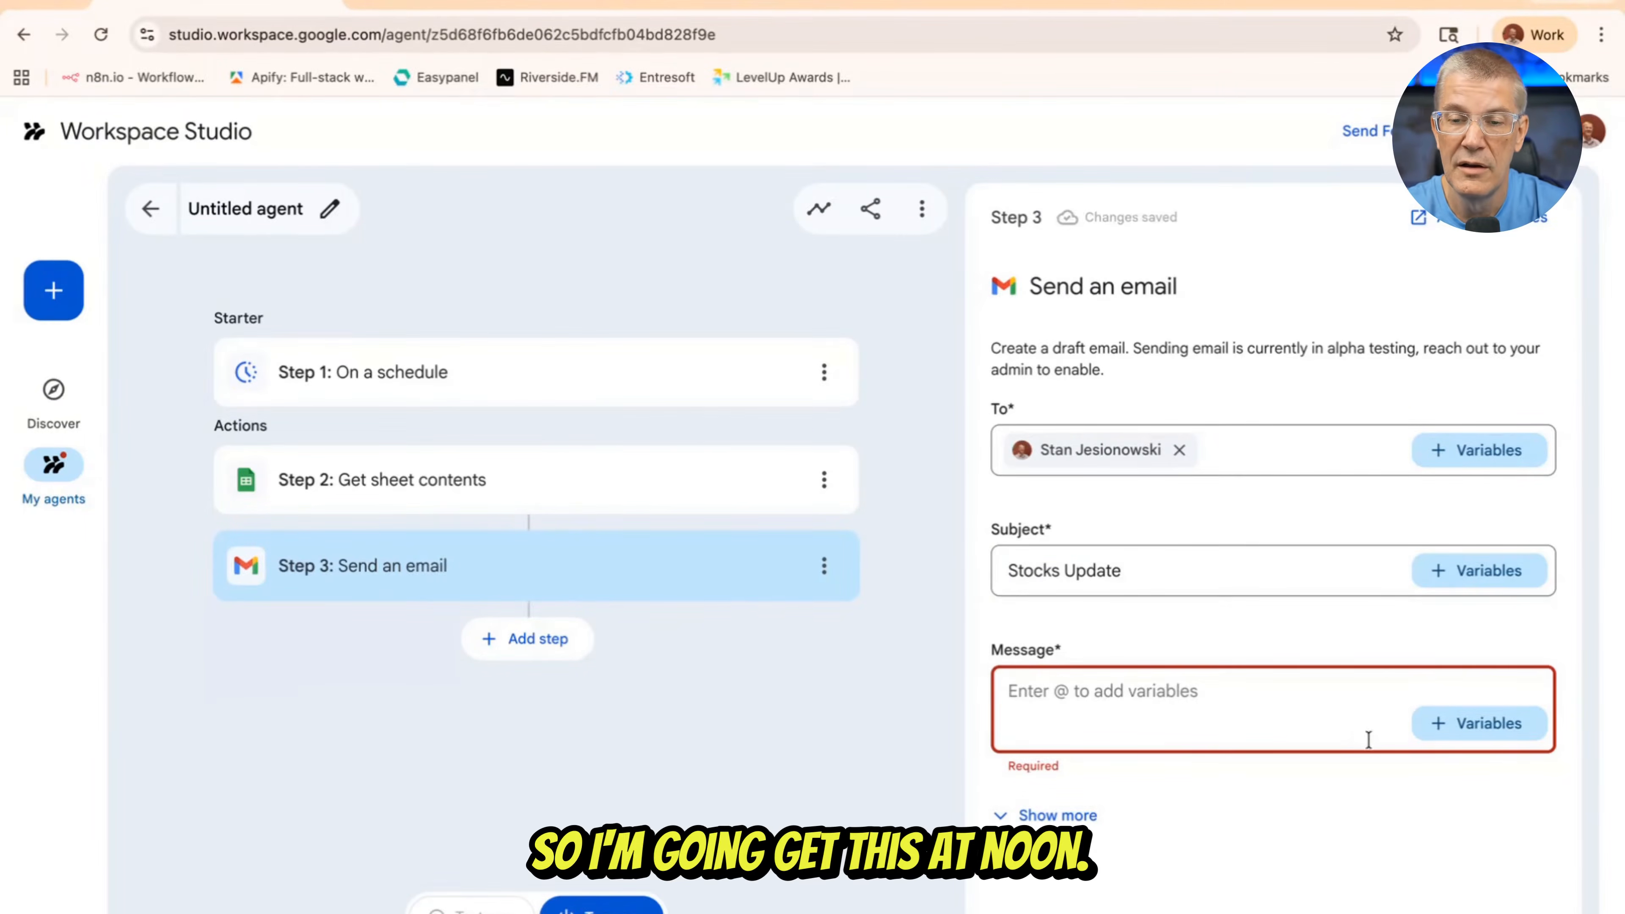
{"action": "left_click", "coordinate": [1481, 723]}
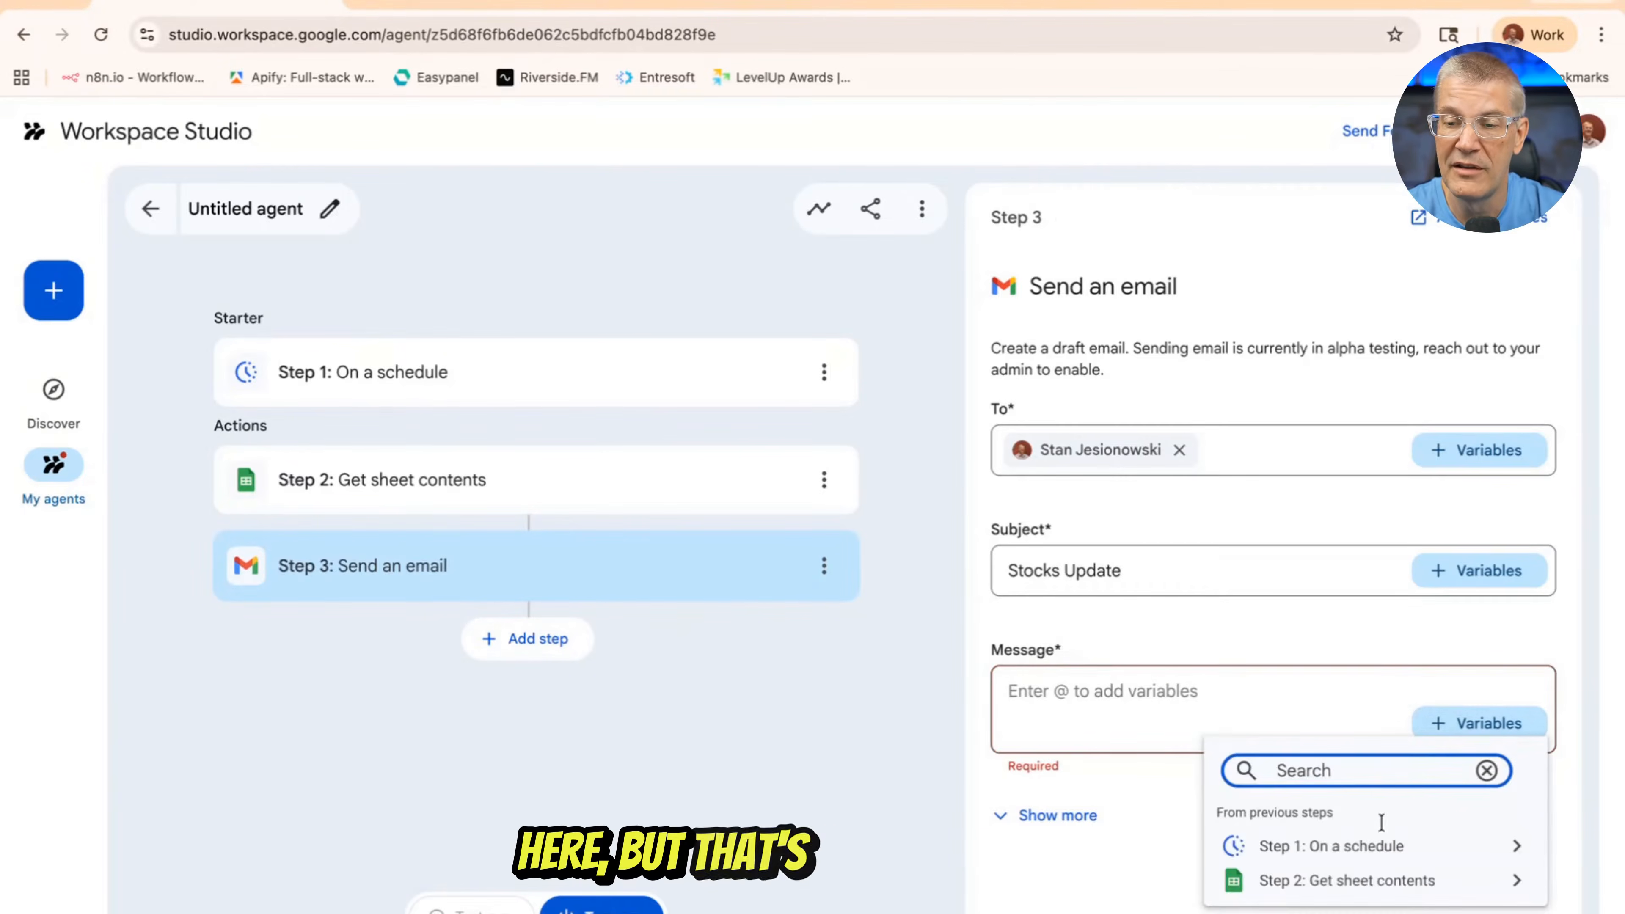
{"action": "left_click", "coordinate": [1516, 880]}
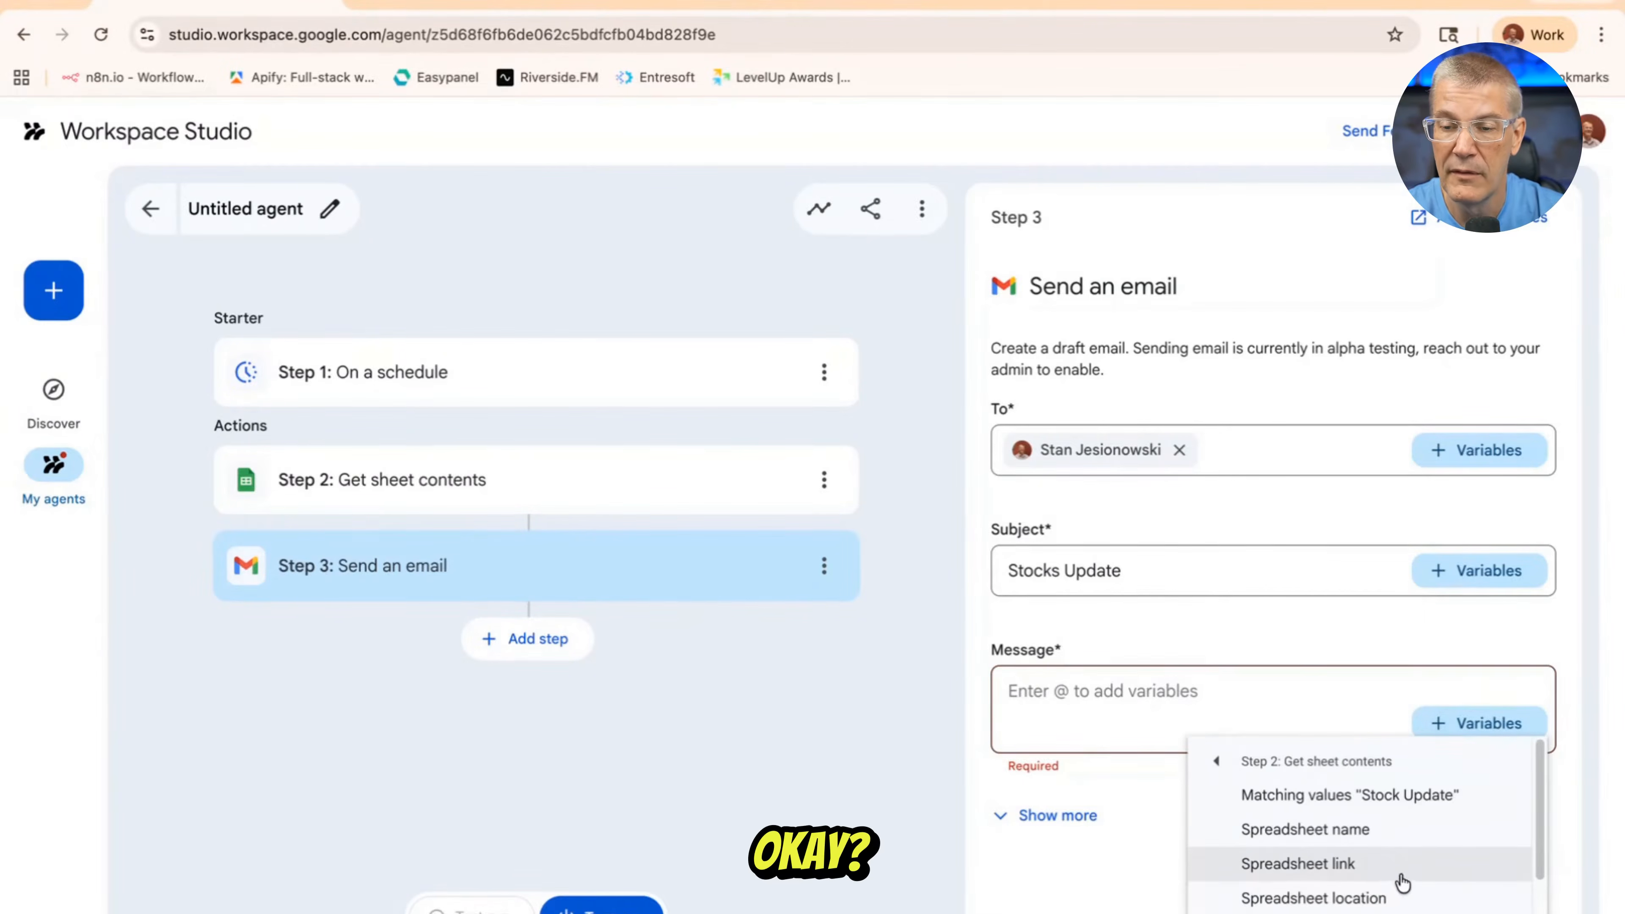
{"action": "left_click", "coordinate": [1350, 797]}
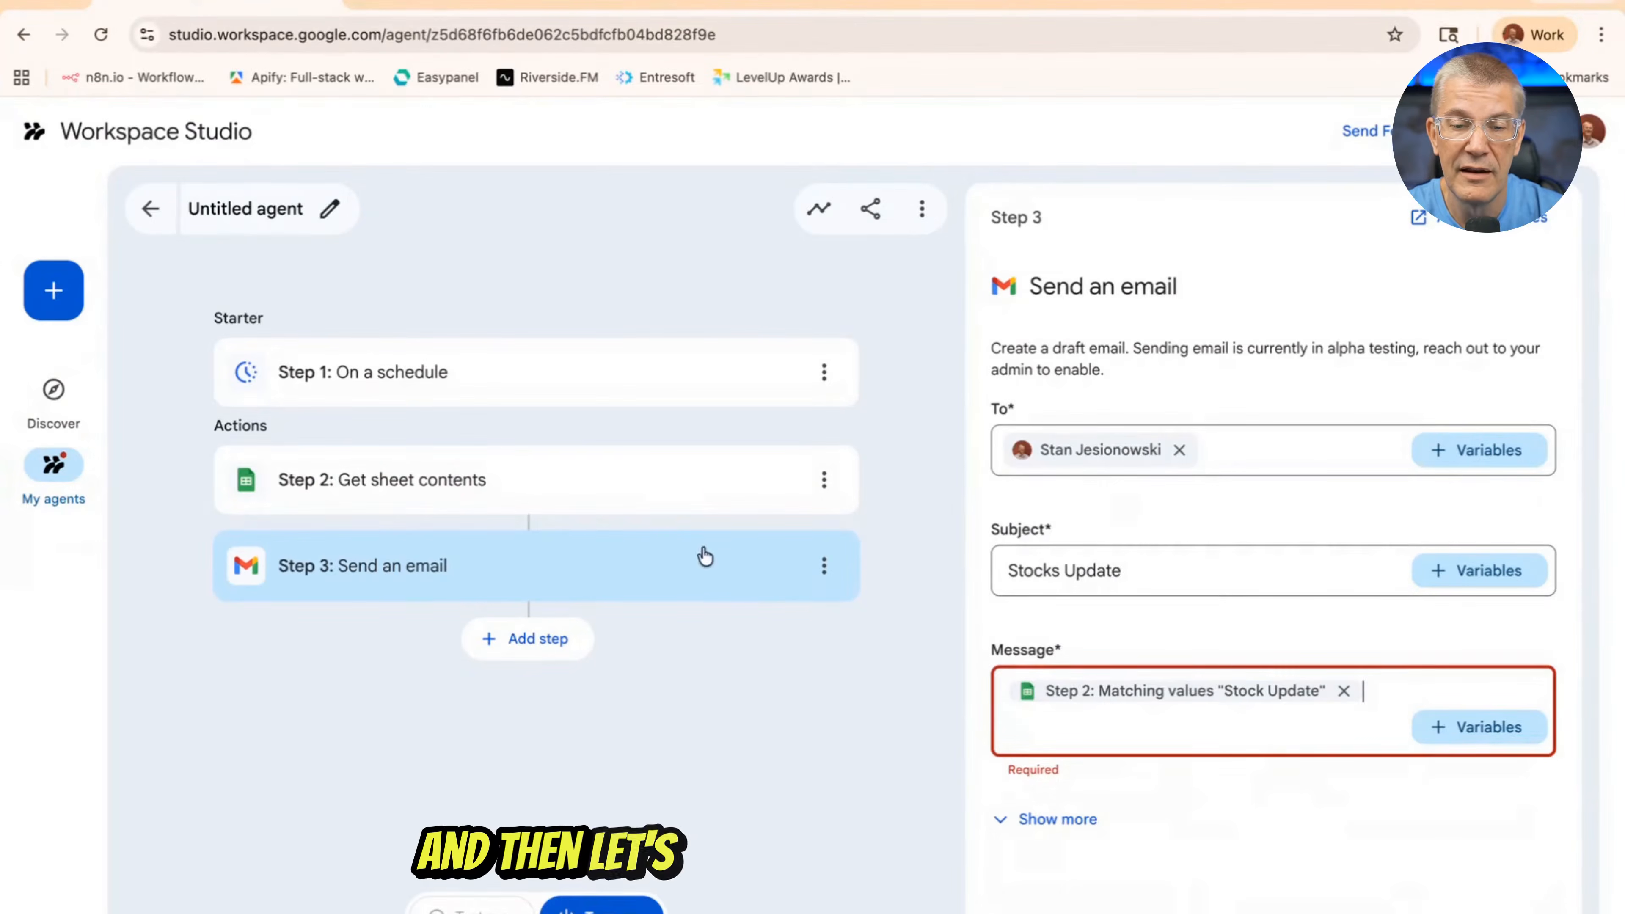
Start a test run of the stock update agent
{"action": "left_click", "coordinate": [551, 474]}
{"action": "left_click", "coordinate": [505, 907]}
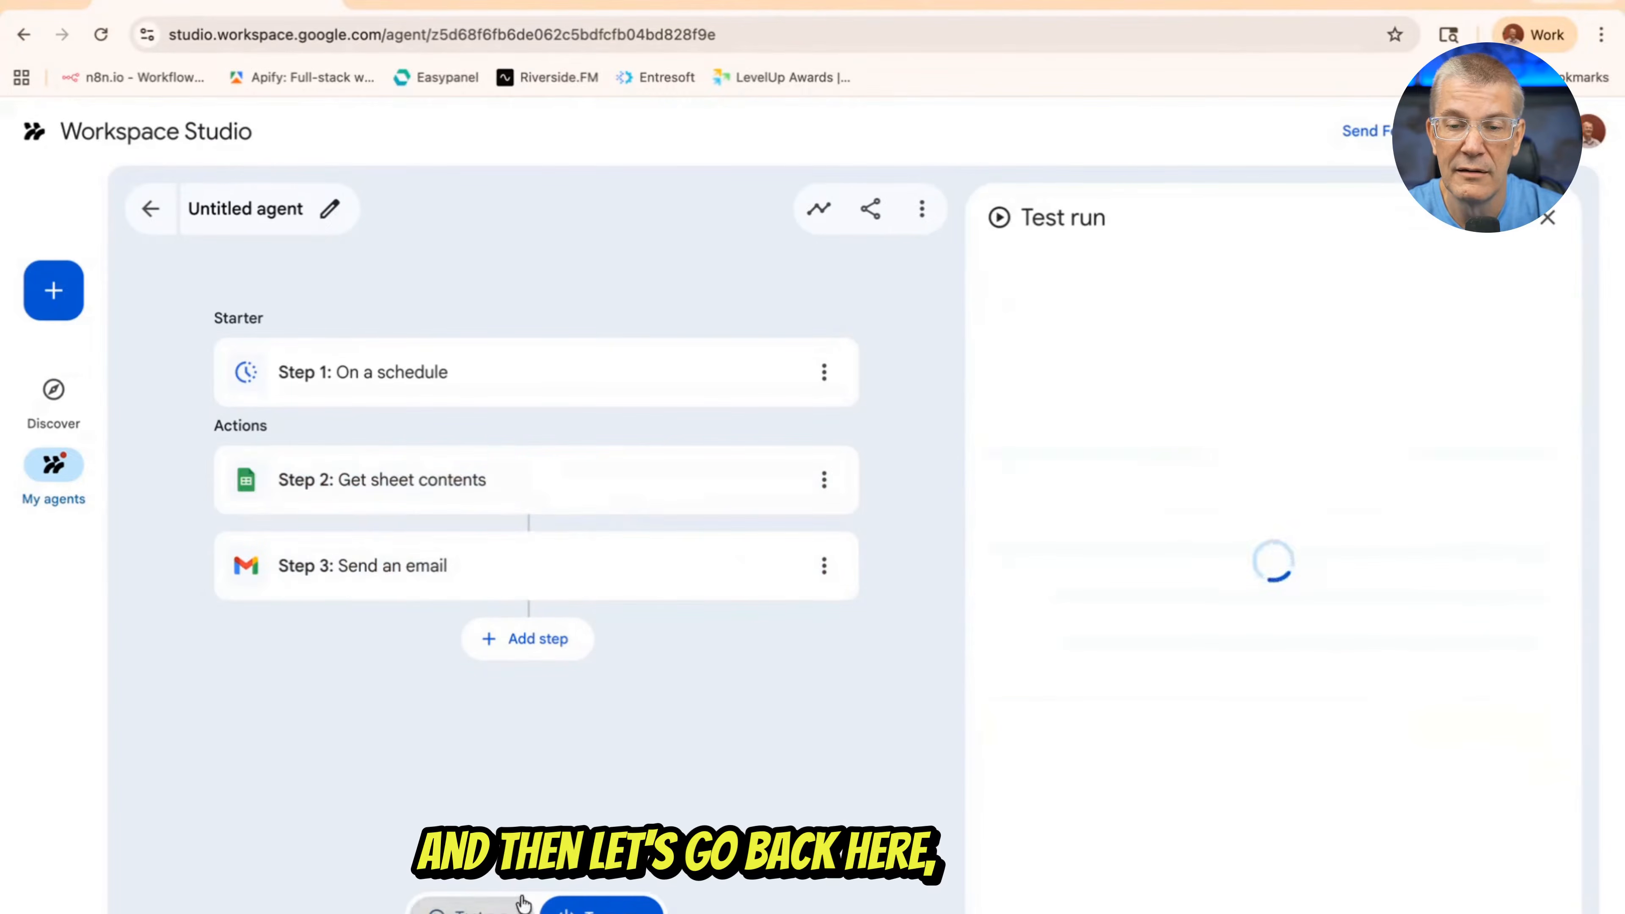
{"action": "left_click", "coordinate": [1040, 522]}
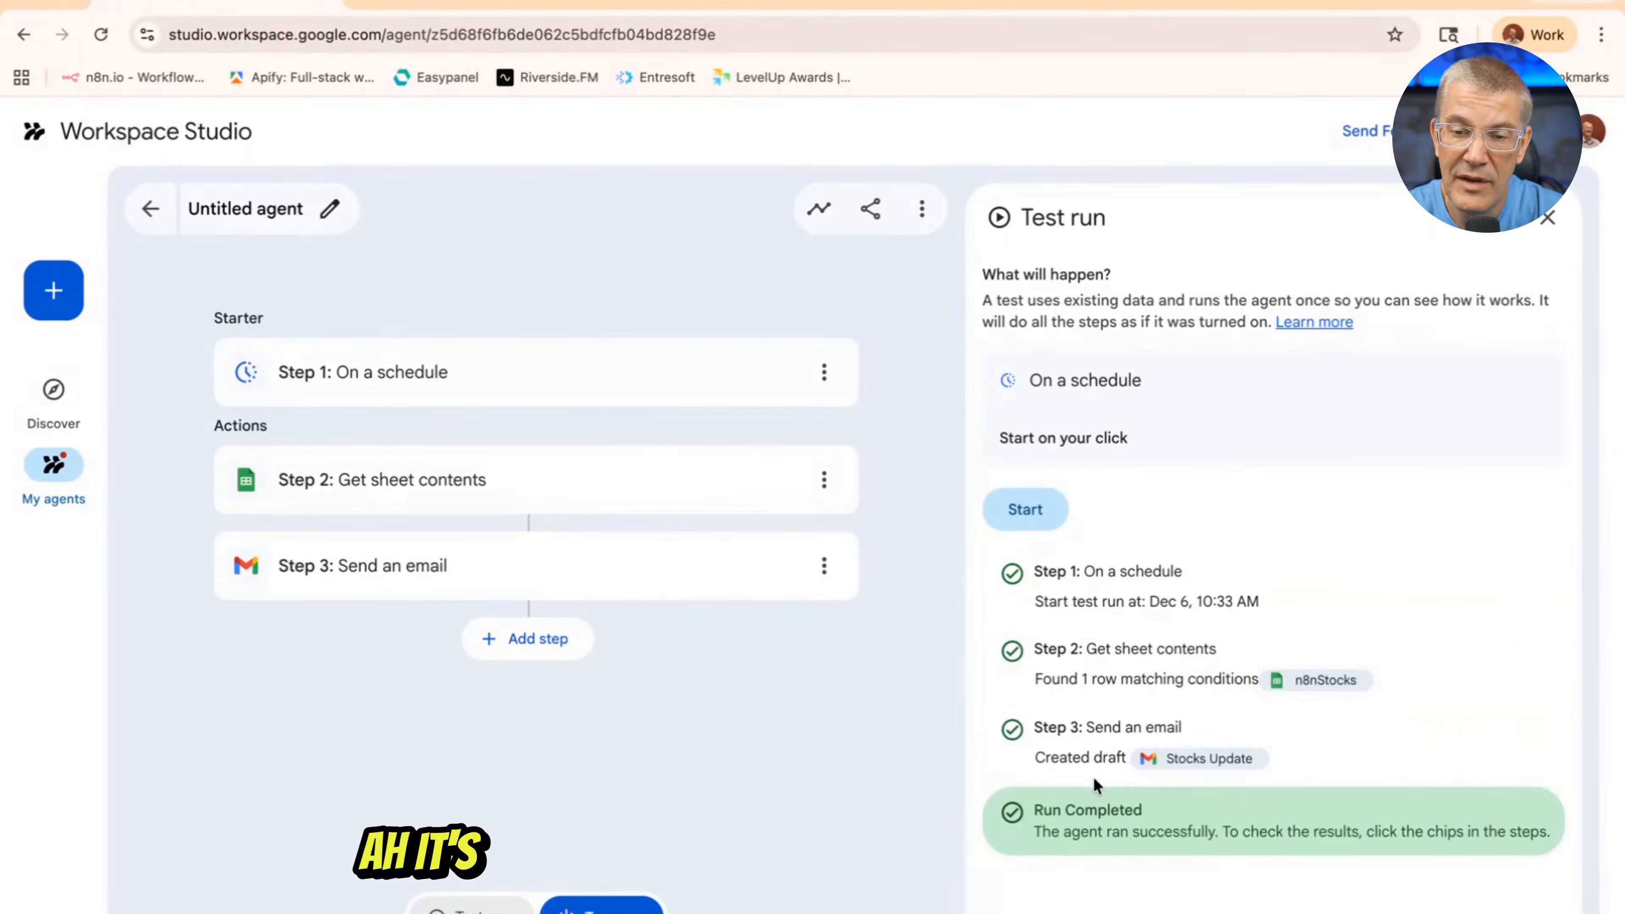
Open the "Stocks Update" draft in Gmail from the test results, read it and return to Workspace Studio
{"action": "left_click", "coordinate": [1212, 757]}
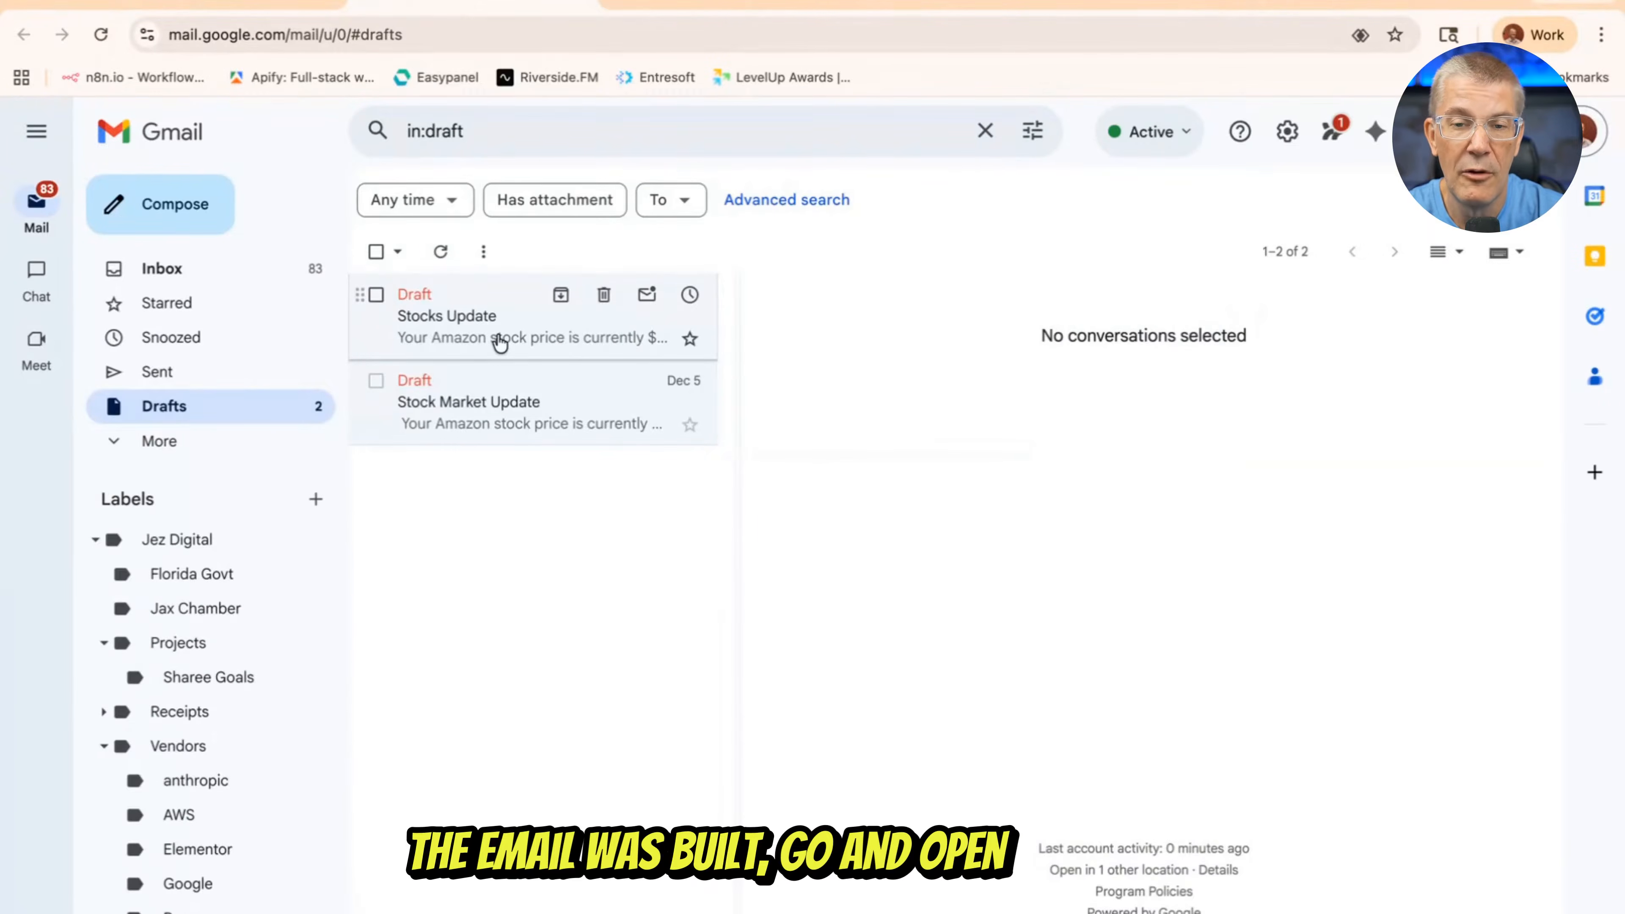
{"action": "left_click", "coordinate": [500, 343]}
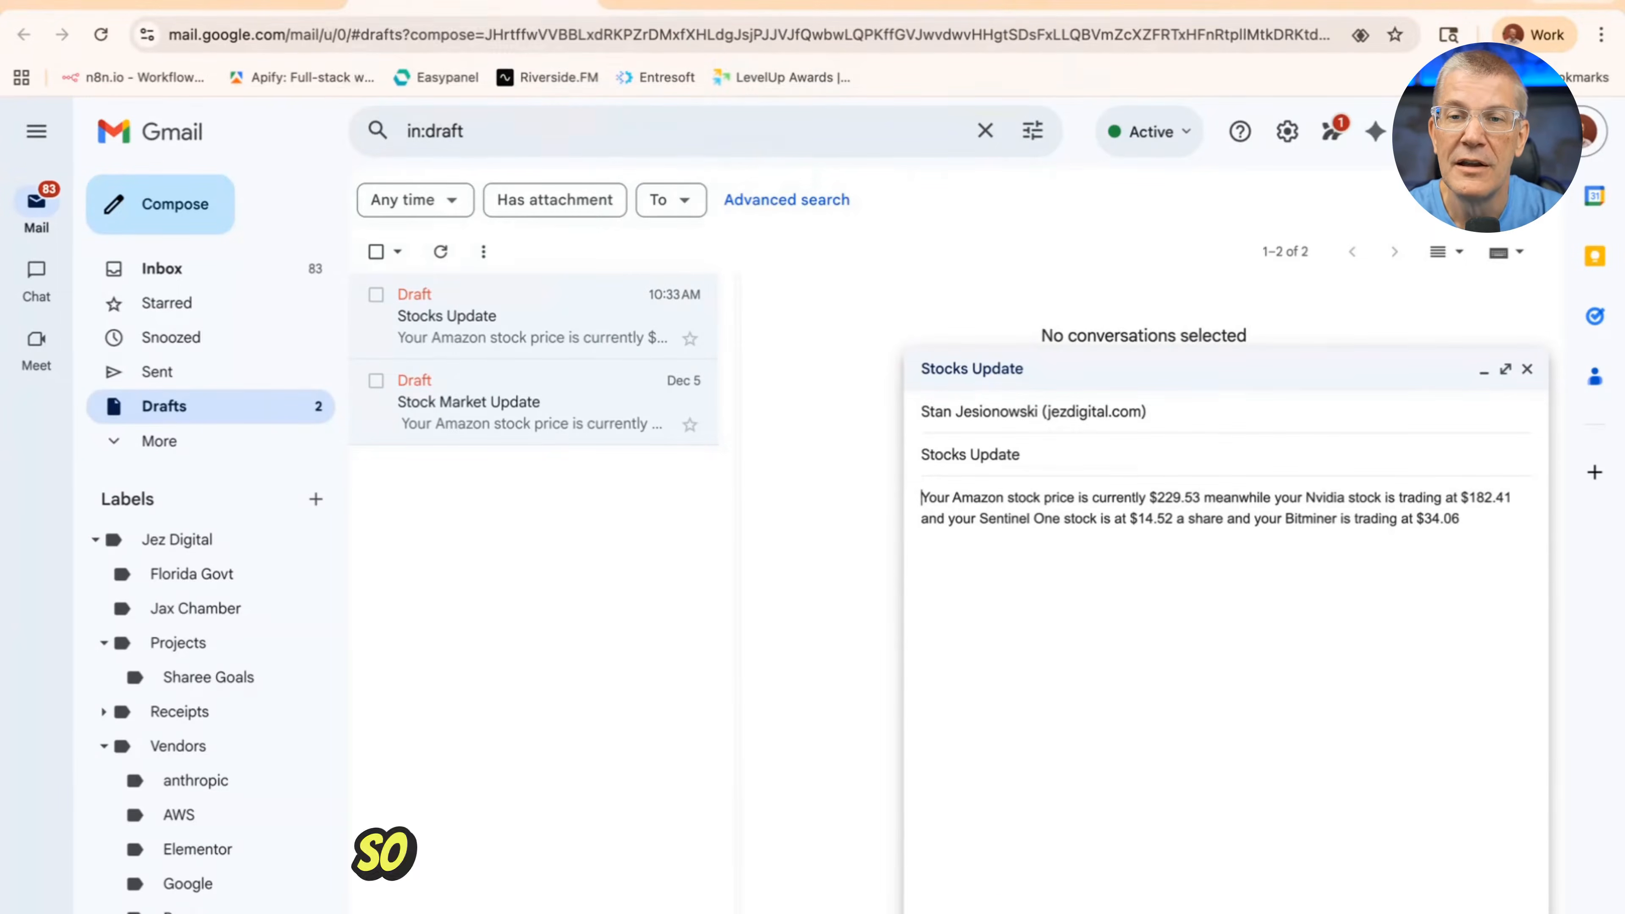
{"action": "left_click", "coordinate": [204, 5]}
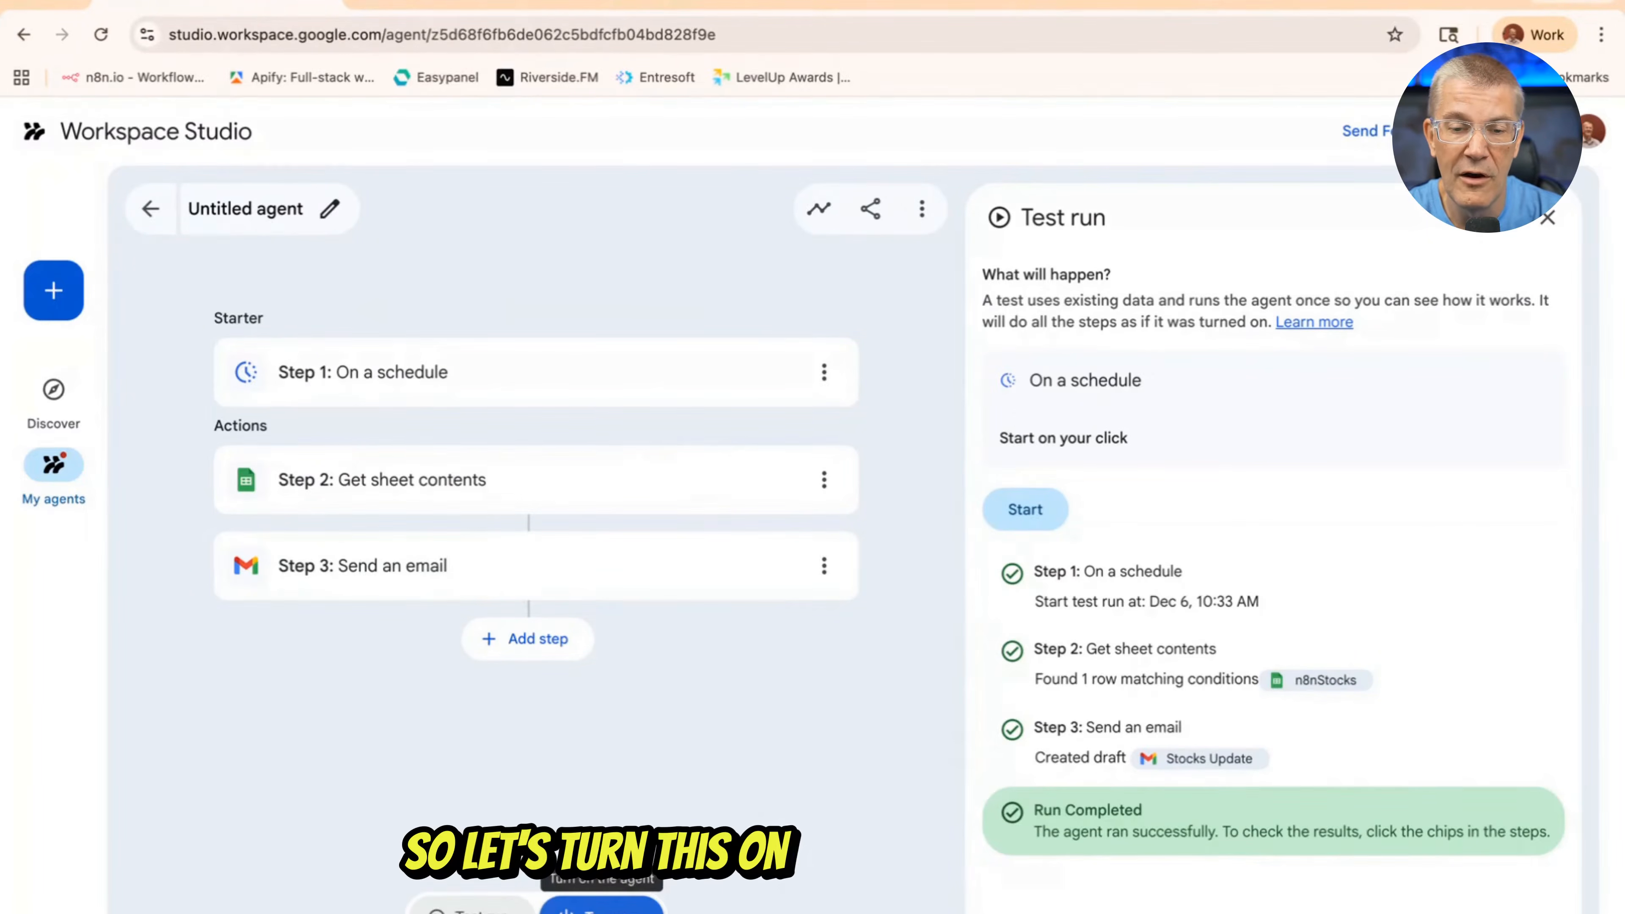
Turn on the agent and rename it "Stock Update"
{"action": "left_click", "coordinate": [598, 906]}
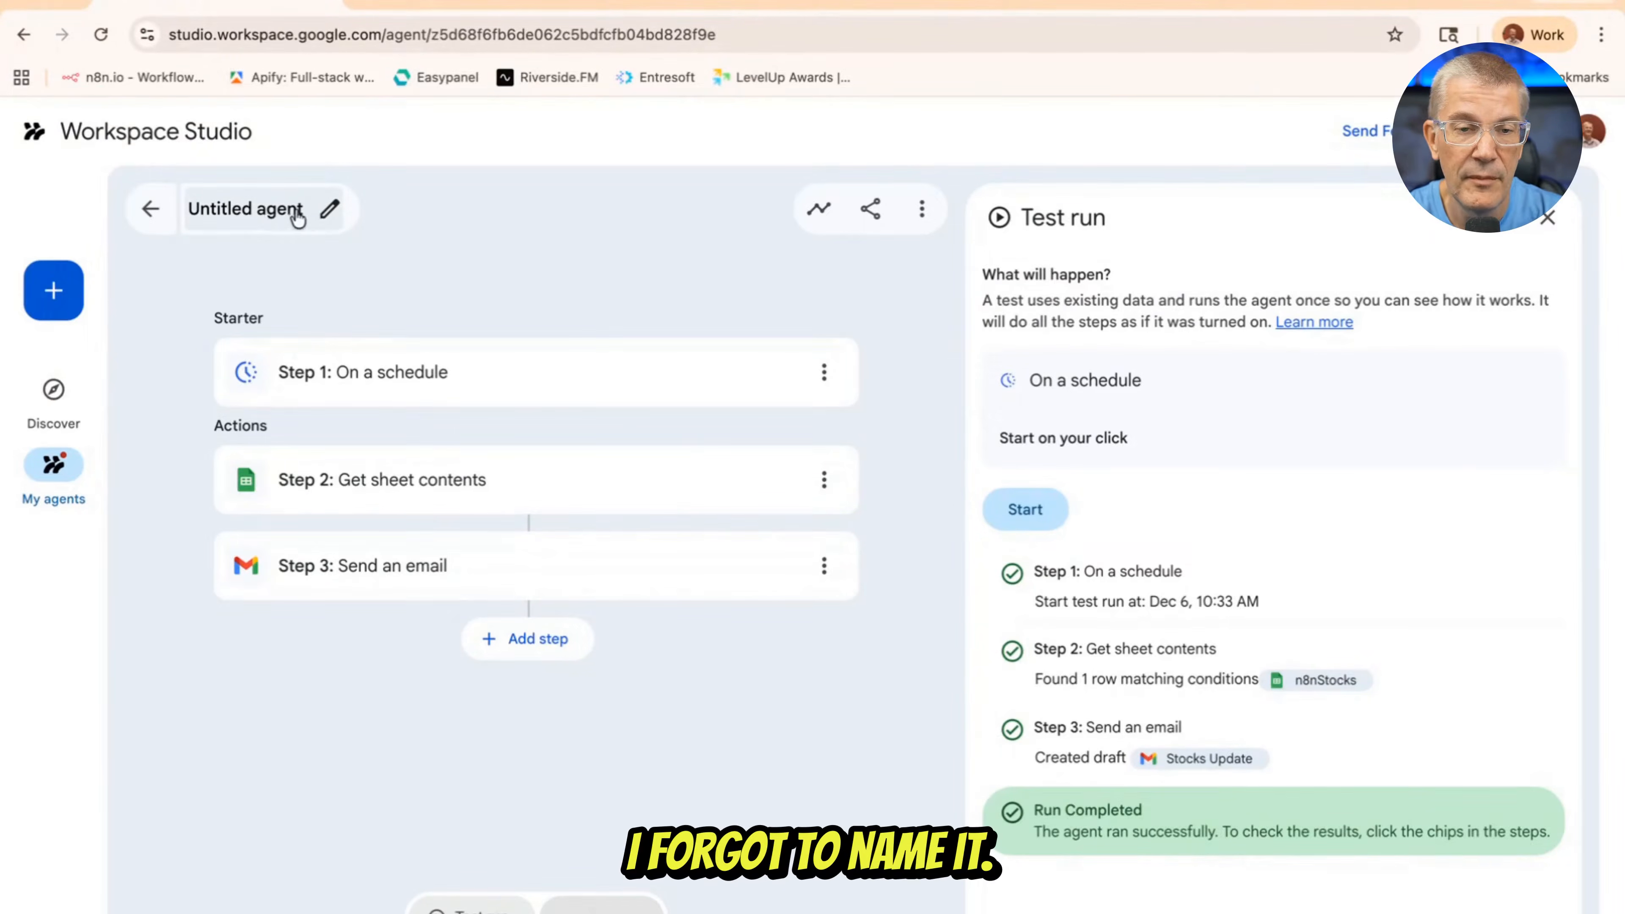
{"action": "left_click", "coordinate": [329, 213]}
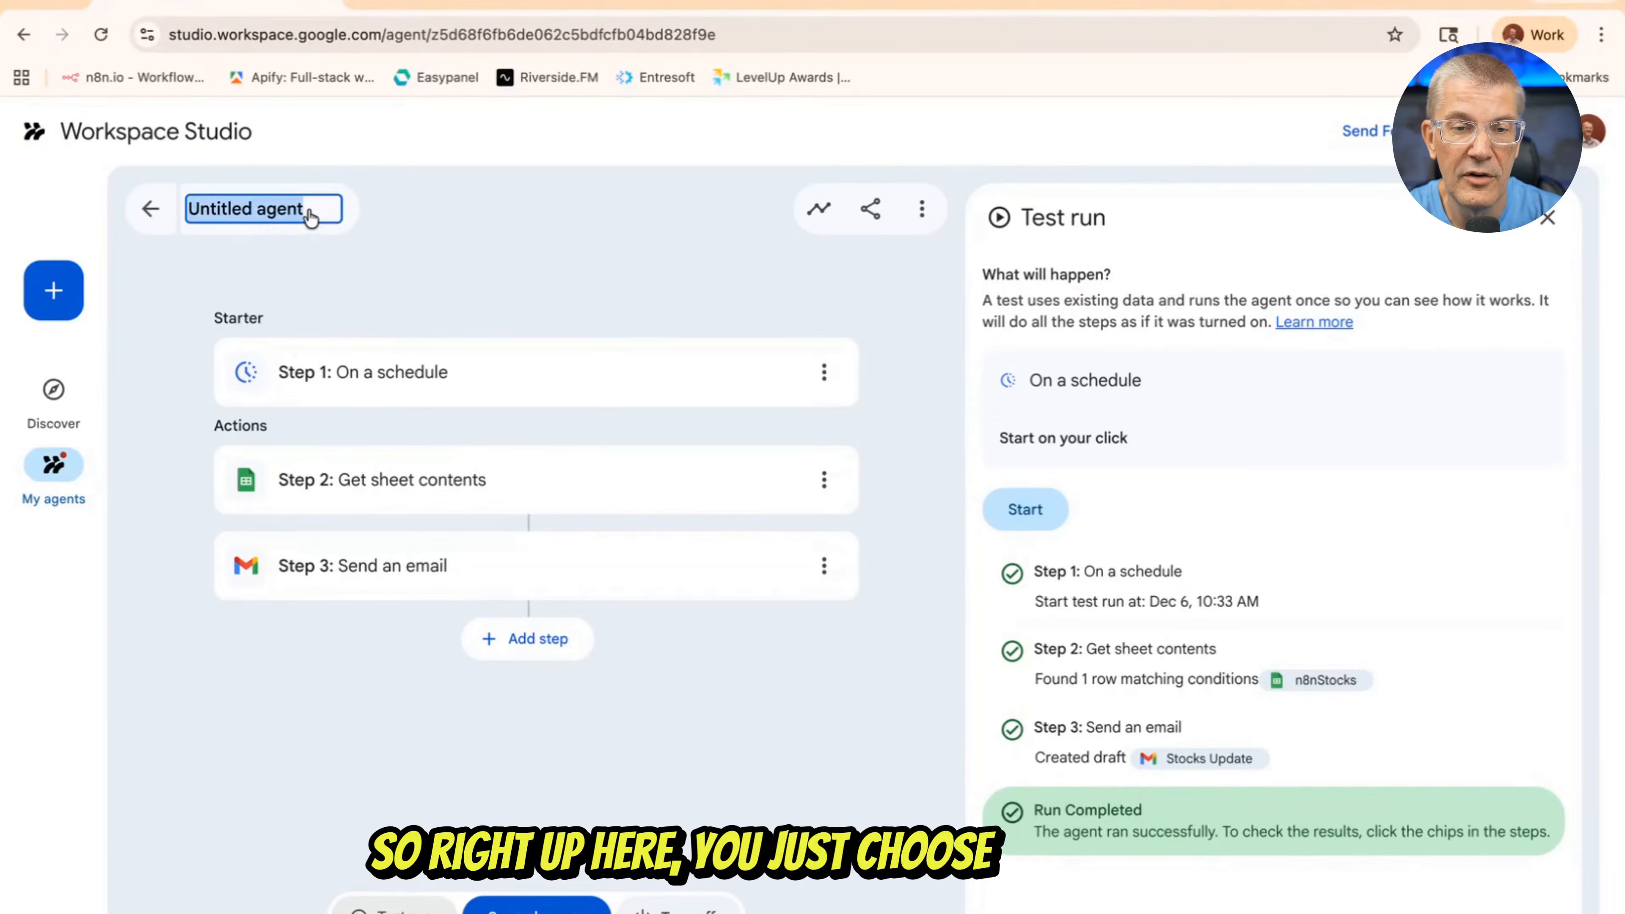
{"action": "type", "text": "Stock Update"}
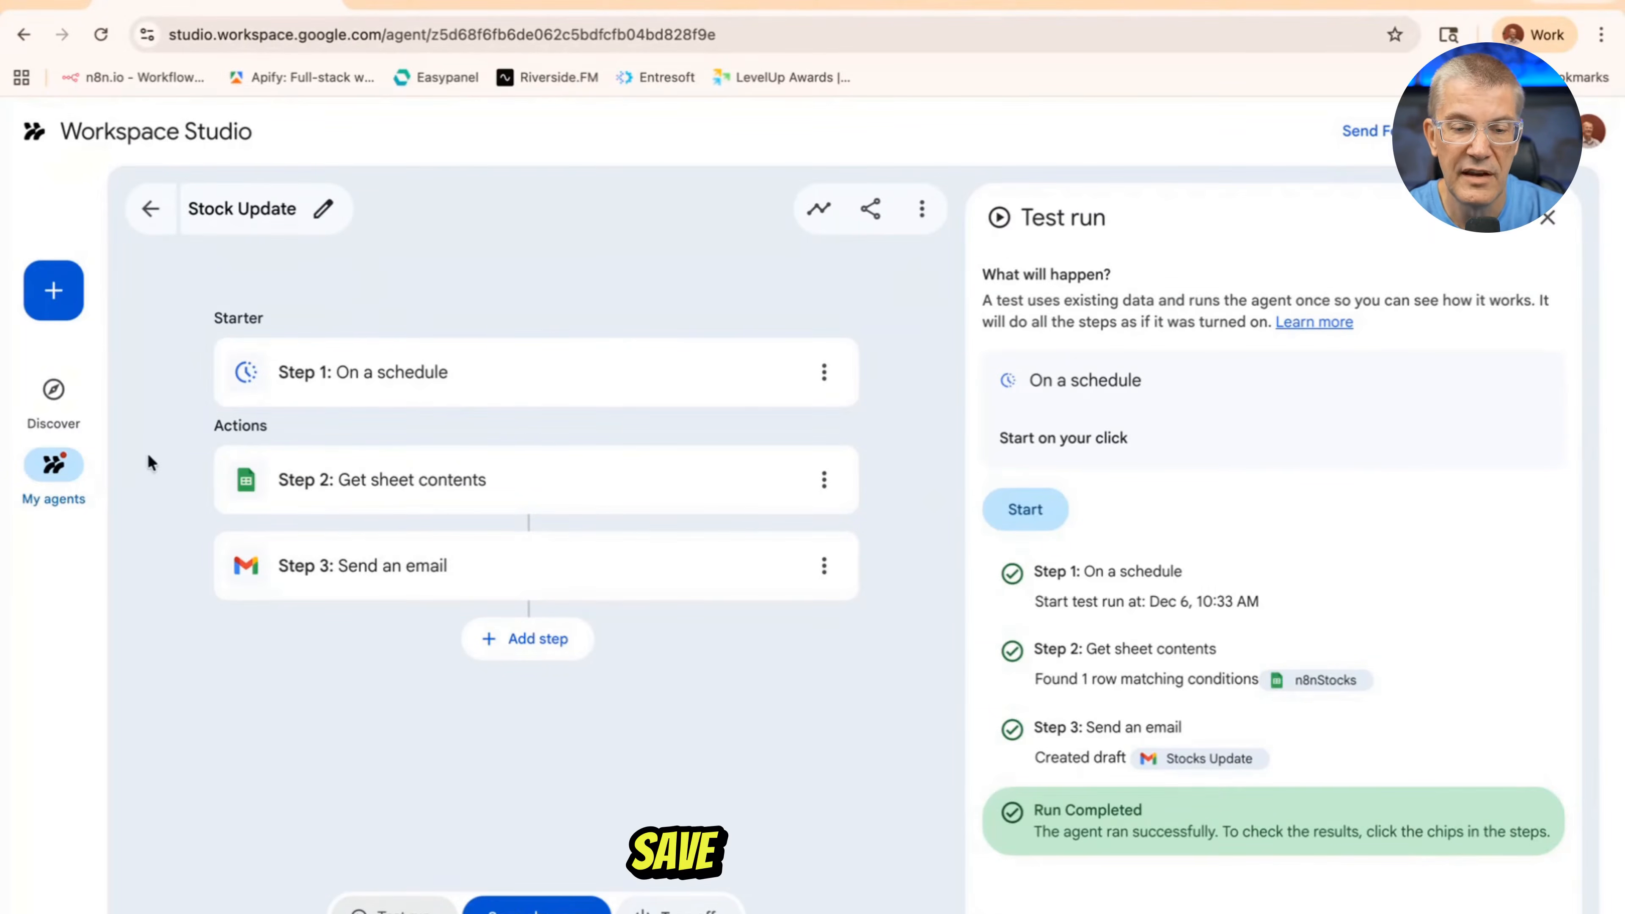
Create a new agent and choose On a schedule as its starter
{"action": "left_click", "coordinate": [54, 293]}
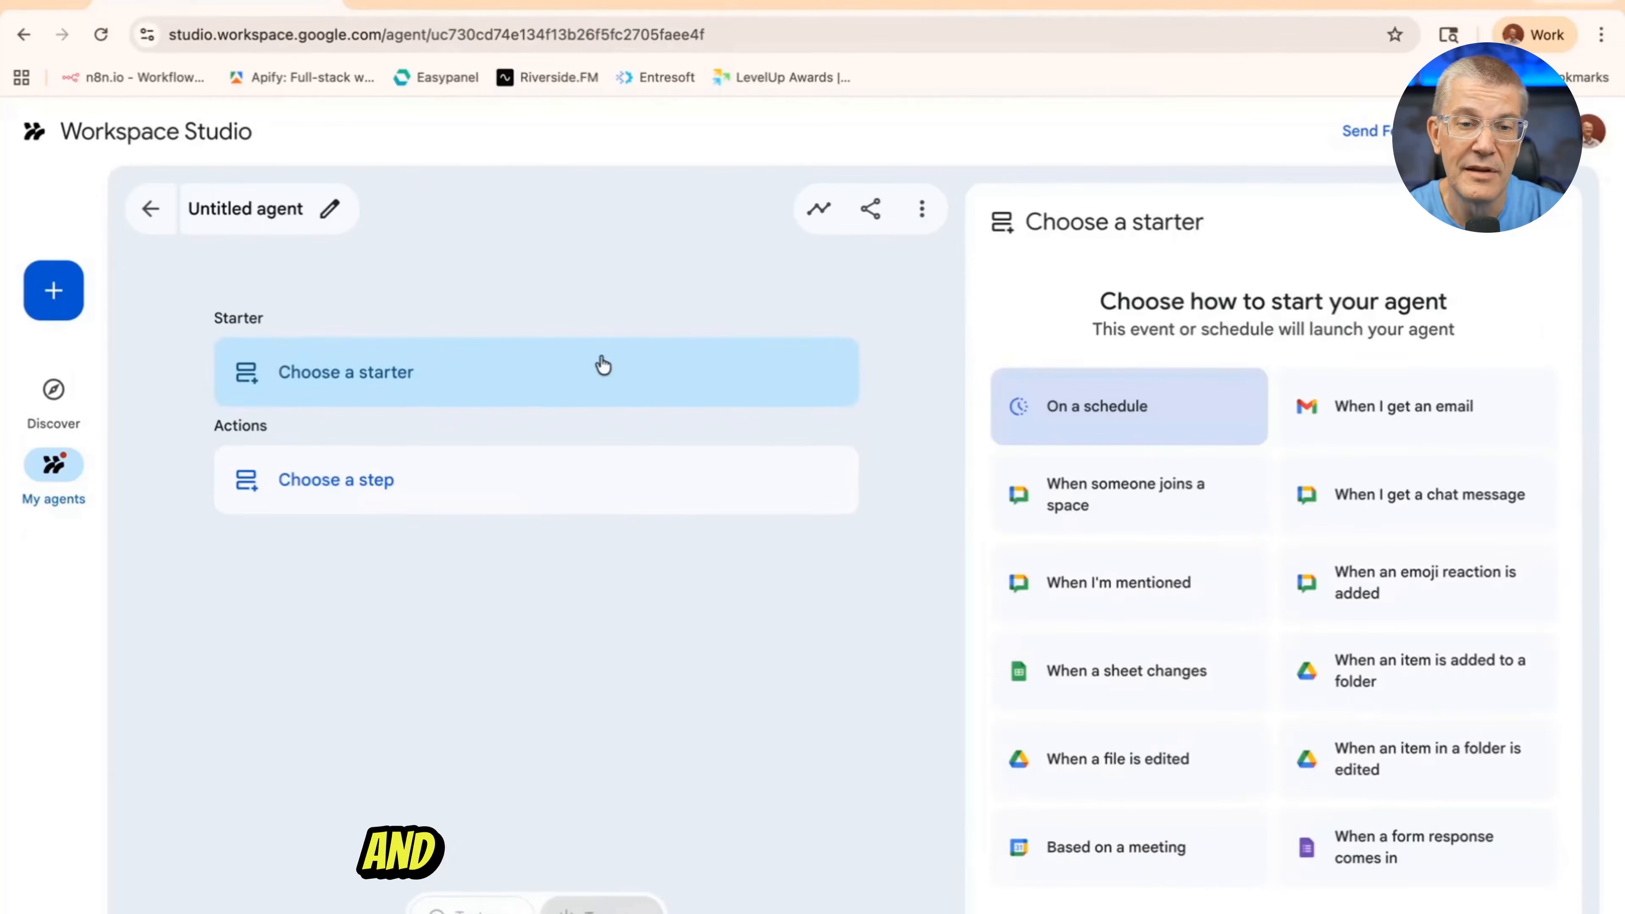
{"action": "left_click", "coordinate": [1112, 416]}
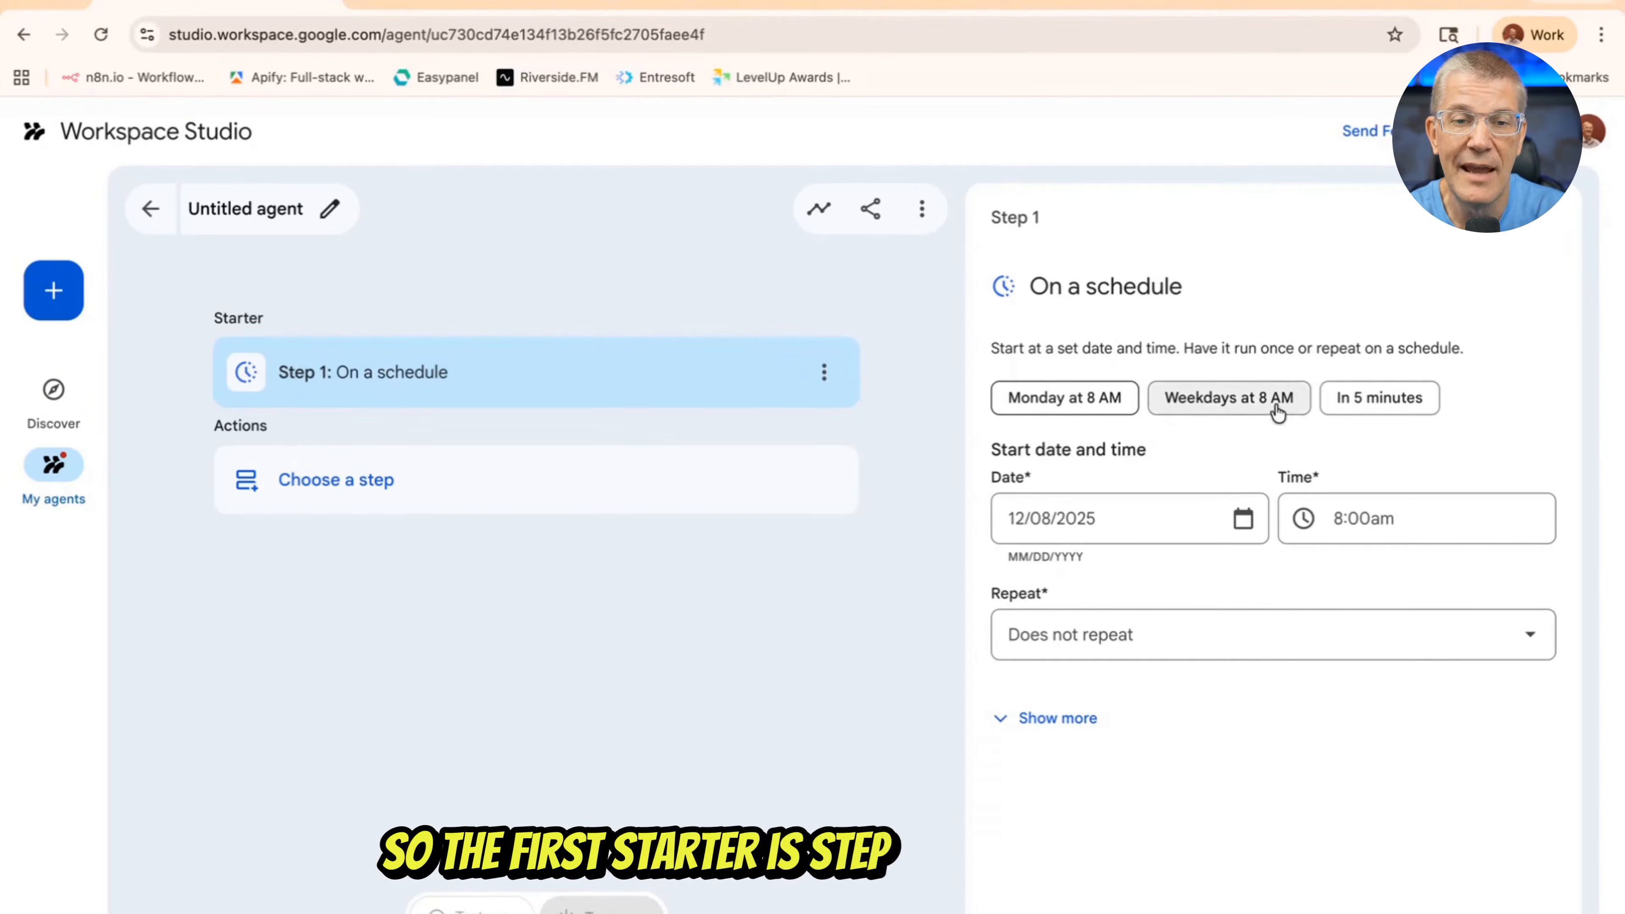
{"action": "left_click", "coordinate": [1377, 521]}
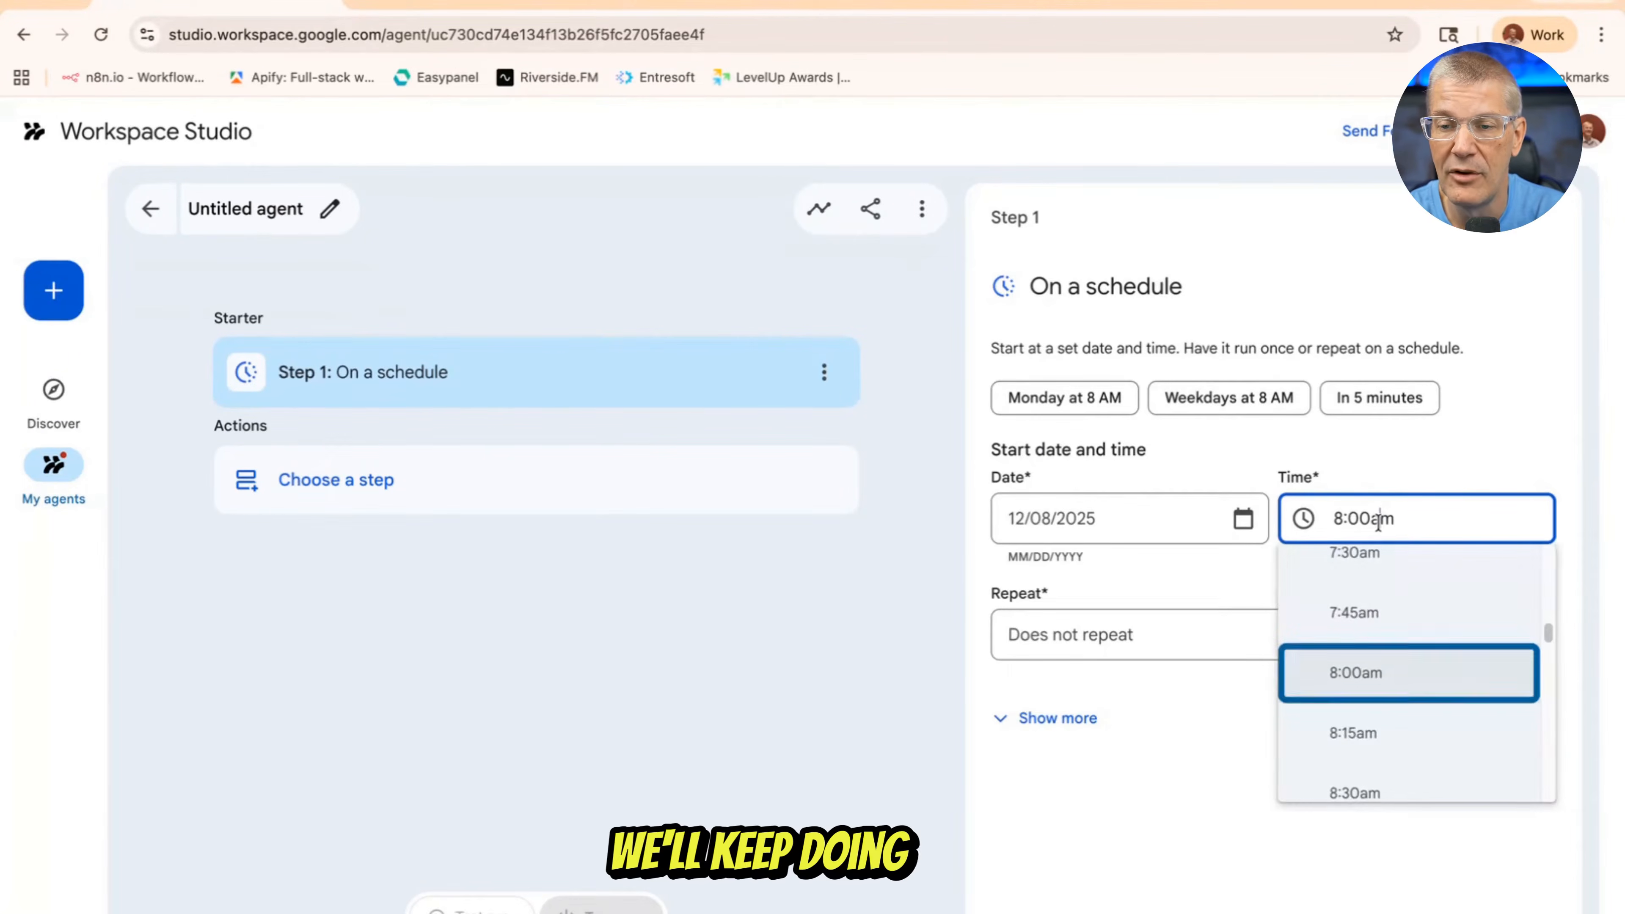
{"action": "scroll", "coordinate": [1366, 738], "scroll_direction": "down", "scroll_amount": 10}
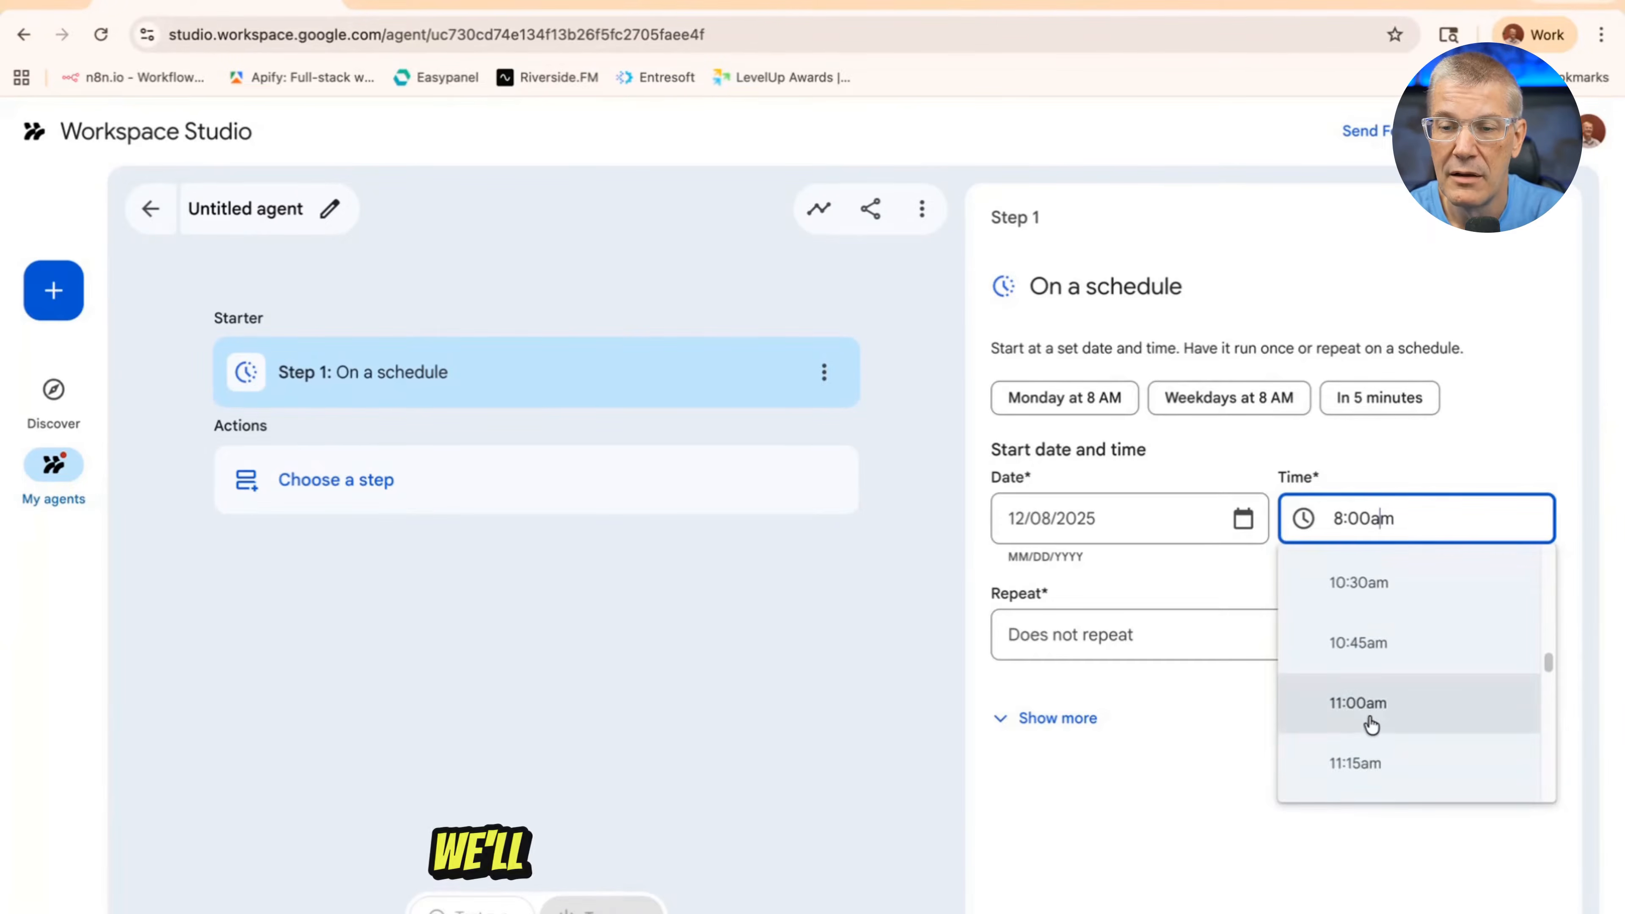
{"action": "left_click", "coordinate": [1372, 768]}
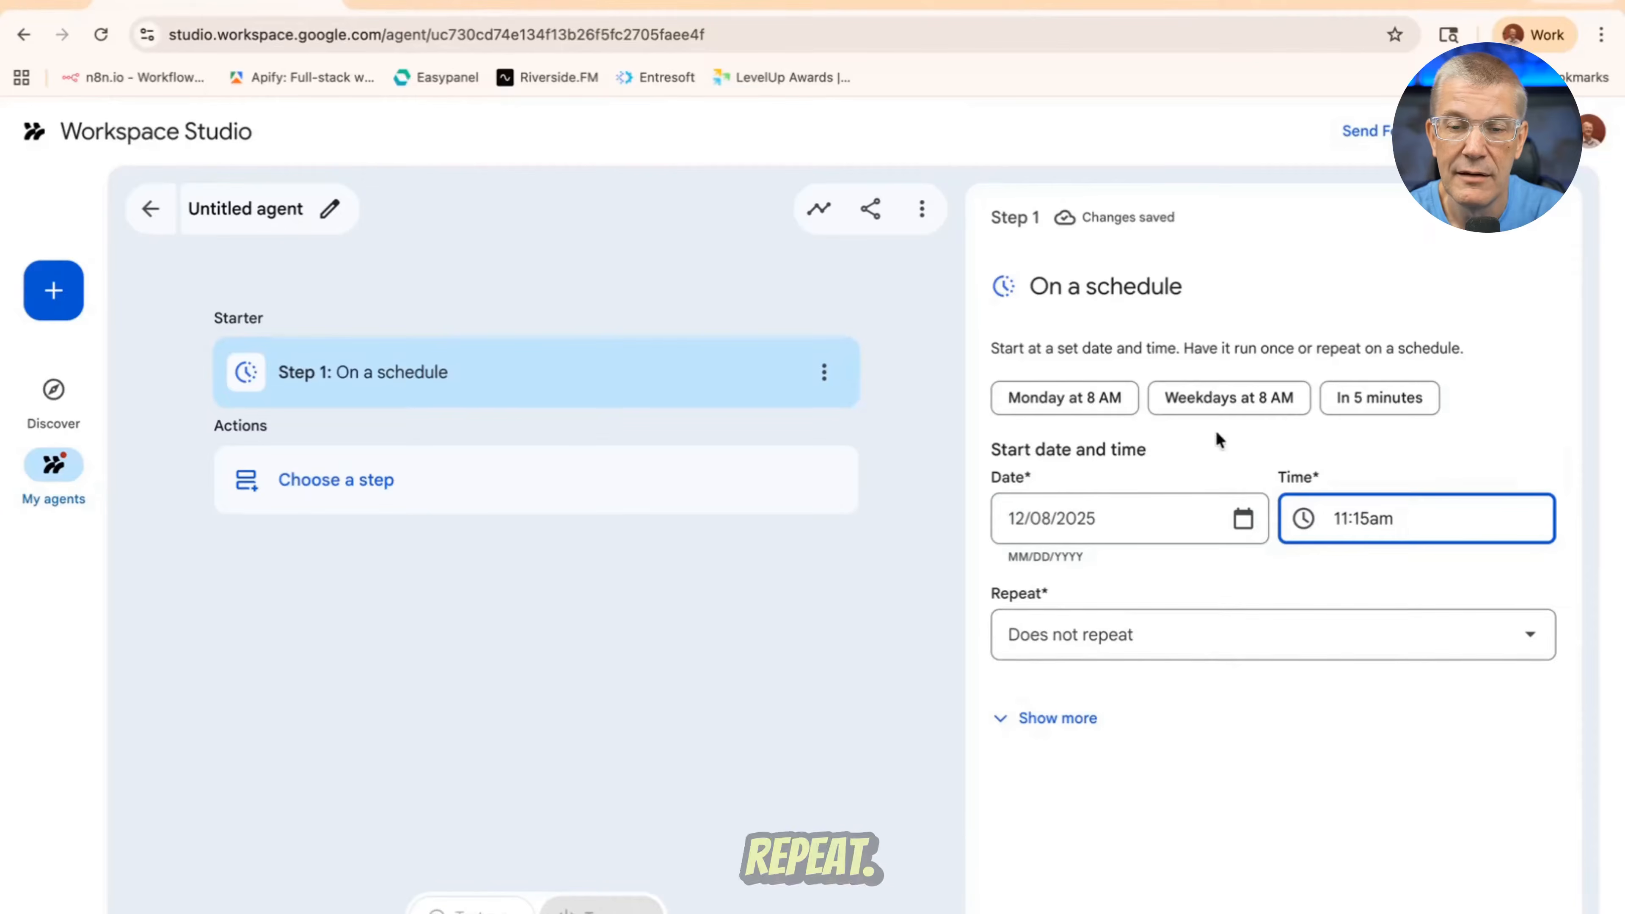
Set the starter to the Weekdays at 8 AM preset
{"action": "left_click", "coordinate": [1220, 398]}
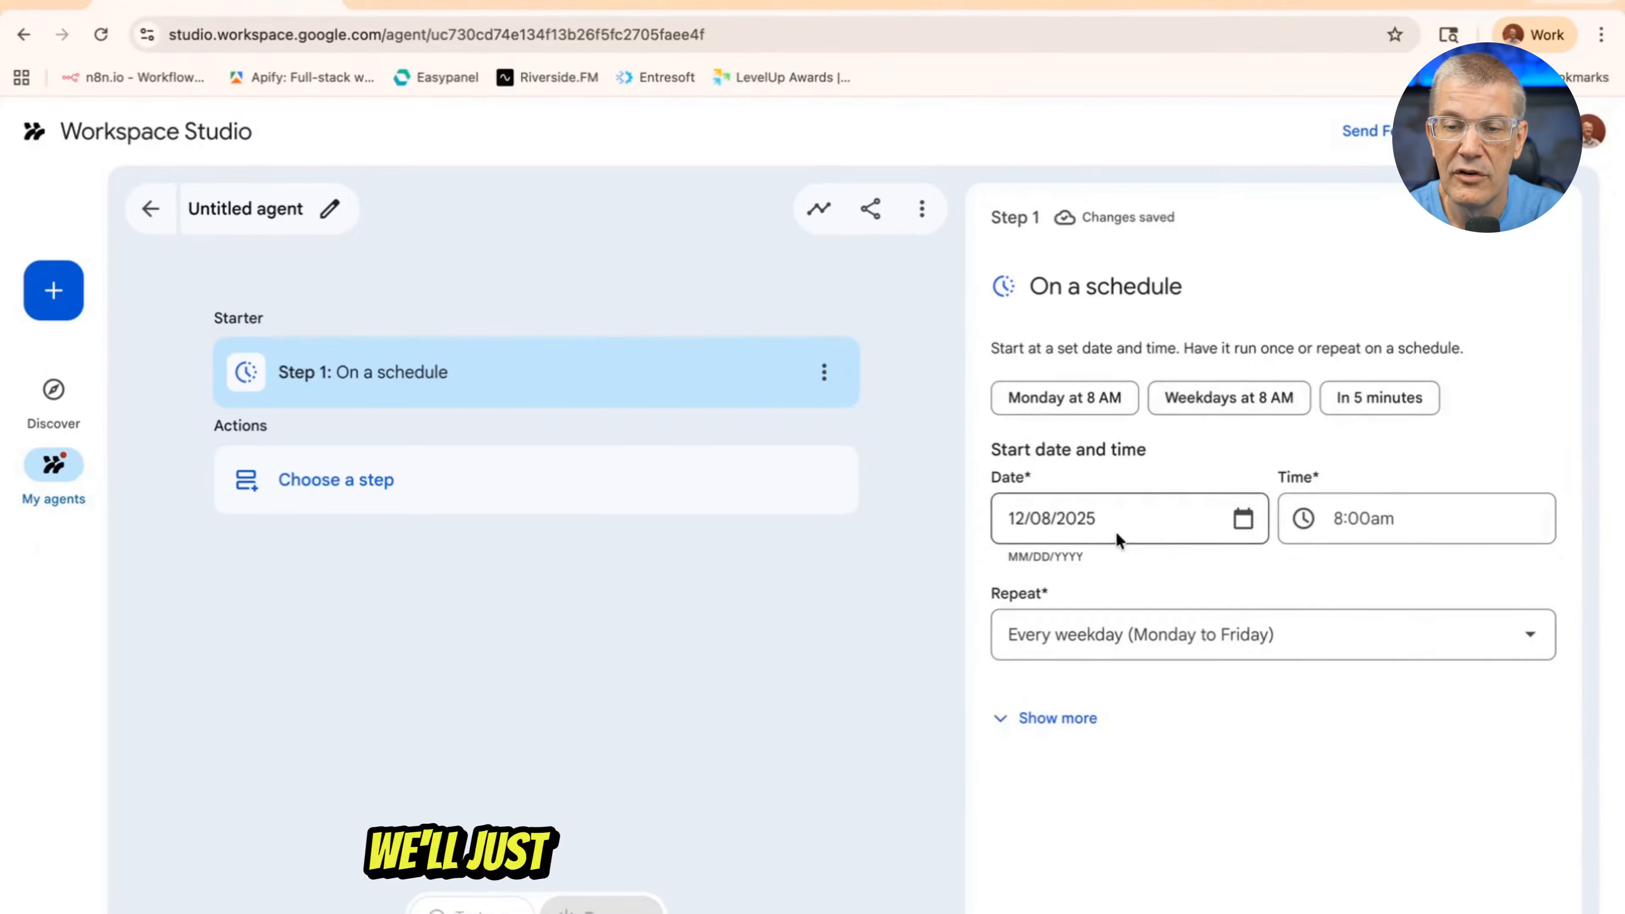
Add an Ask a Gem step that uses the Video Production Agent SOP Gem
{"action": "left_click", "coordinate": [391, 499]}
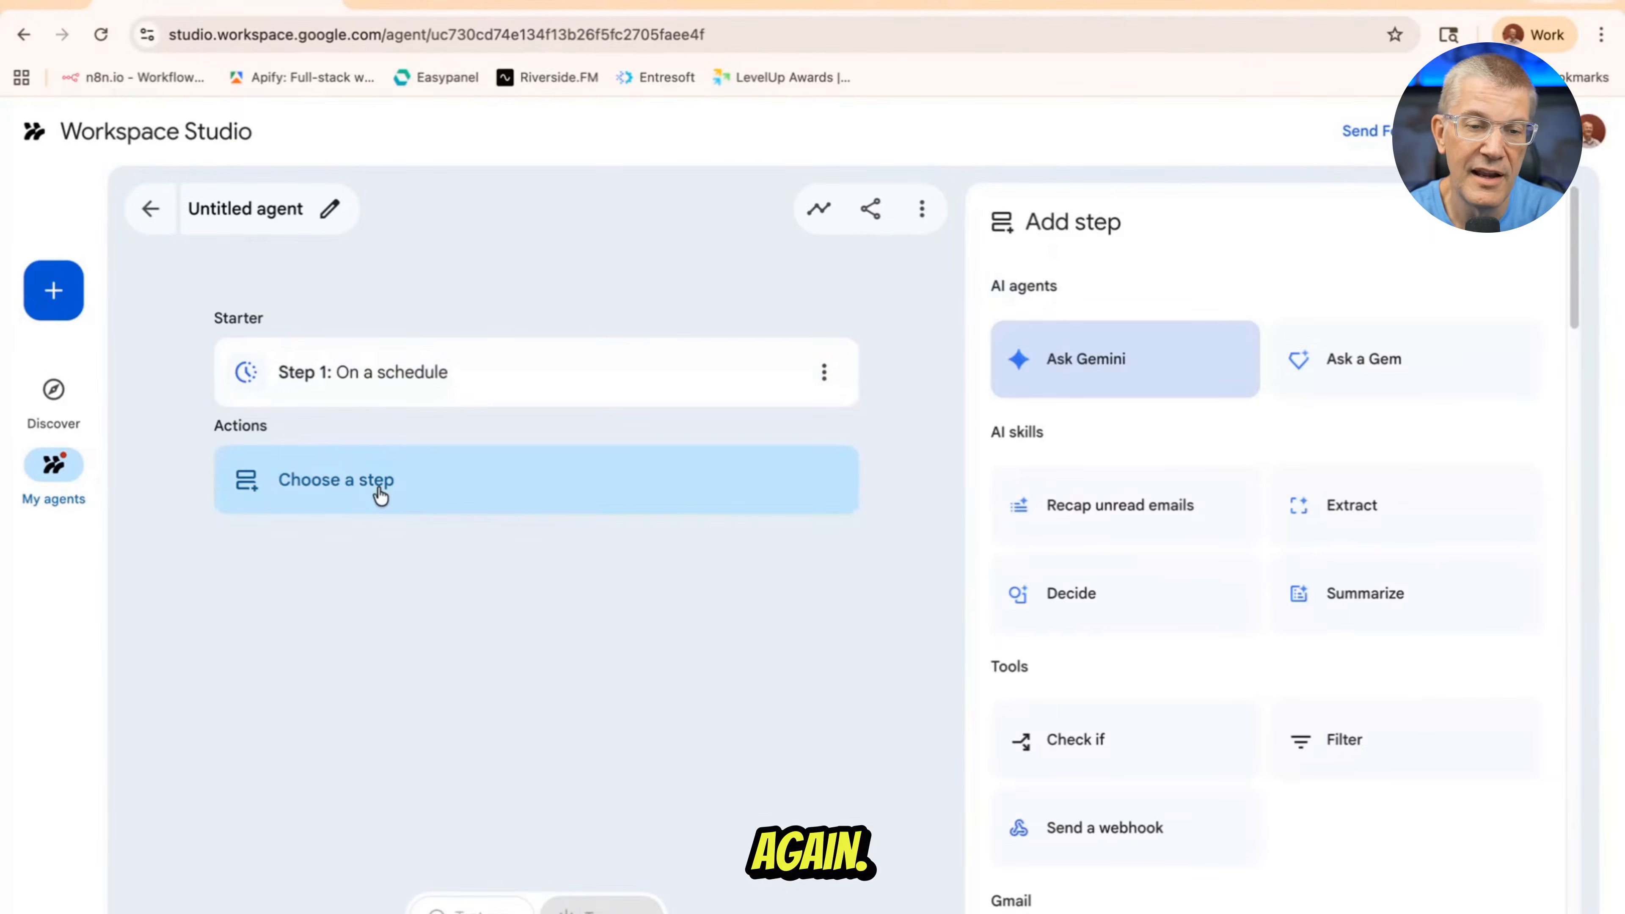
{"action": "left_click", "coordinate": [1360, 370]}
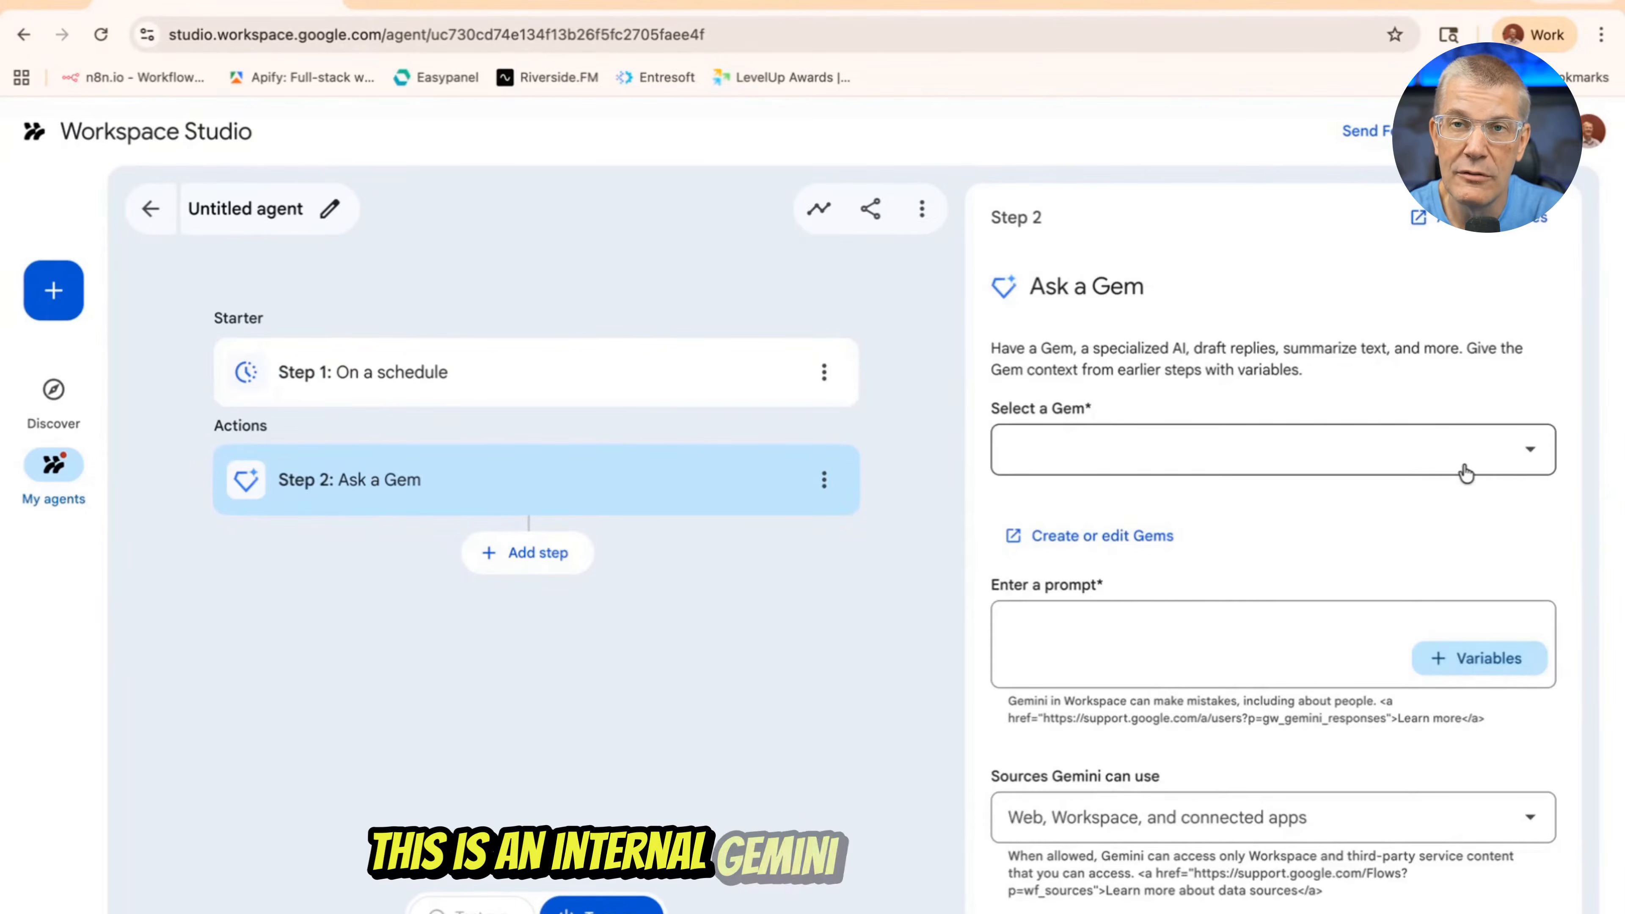
{"action": "left_click", "coordinate": [1529, 458]}
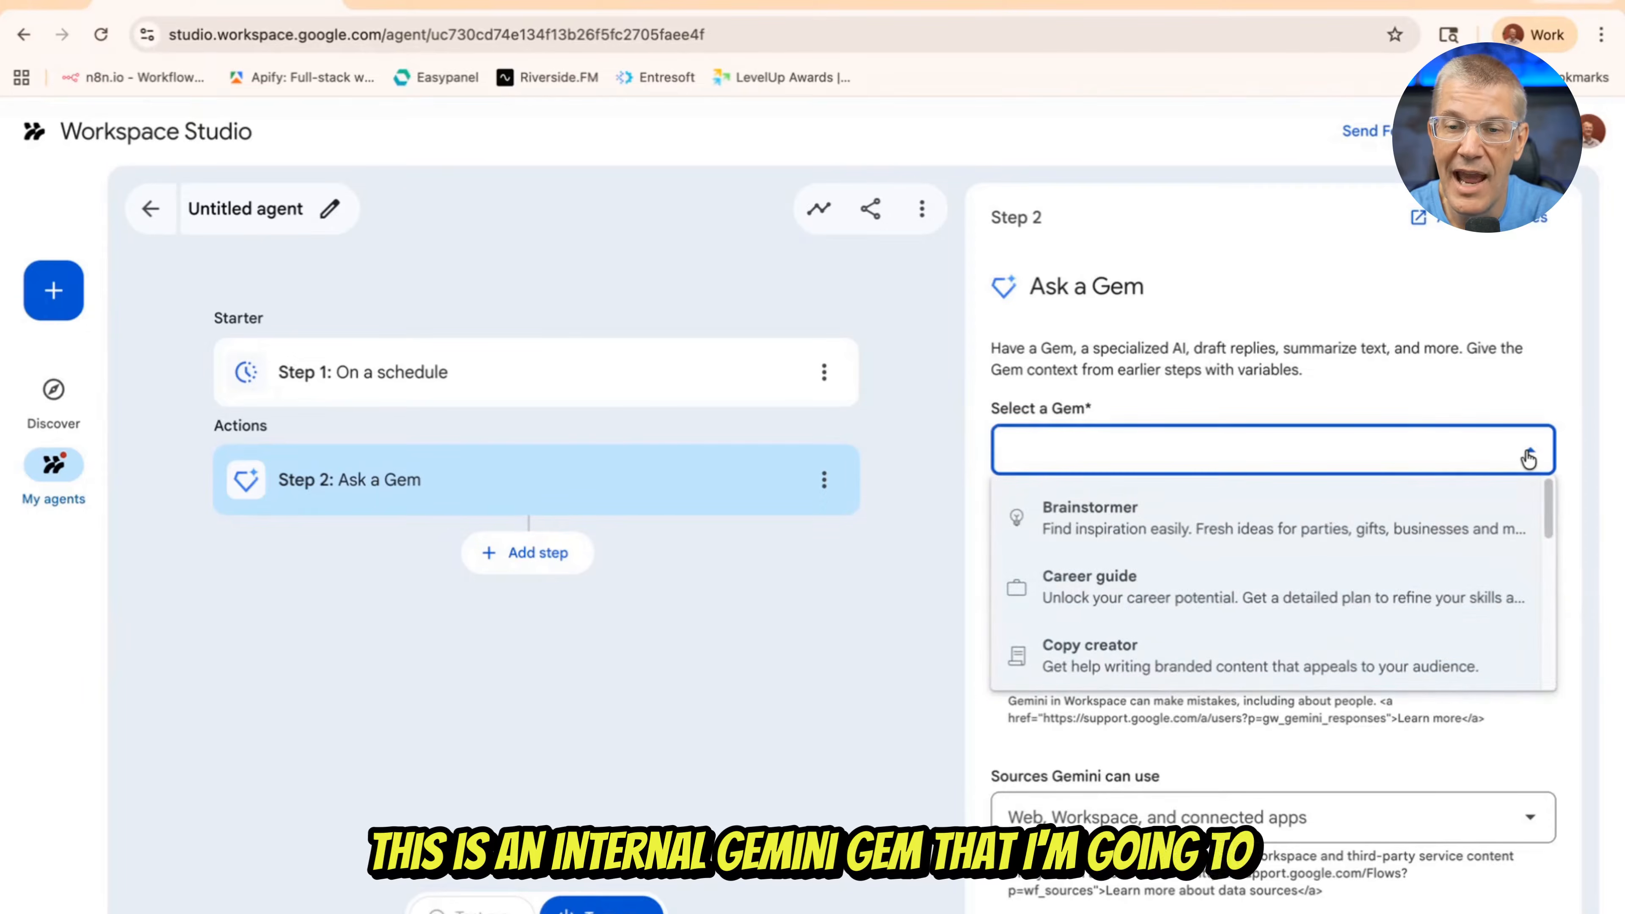
{"action": "scroll", "coordinate": [1219, 593], "scroll_direction": "down", "scroll_amount": 5}
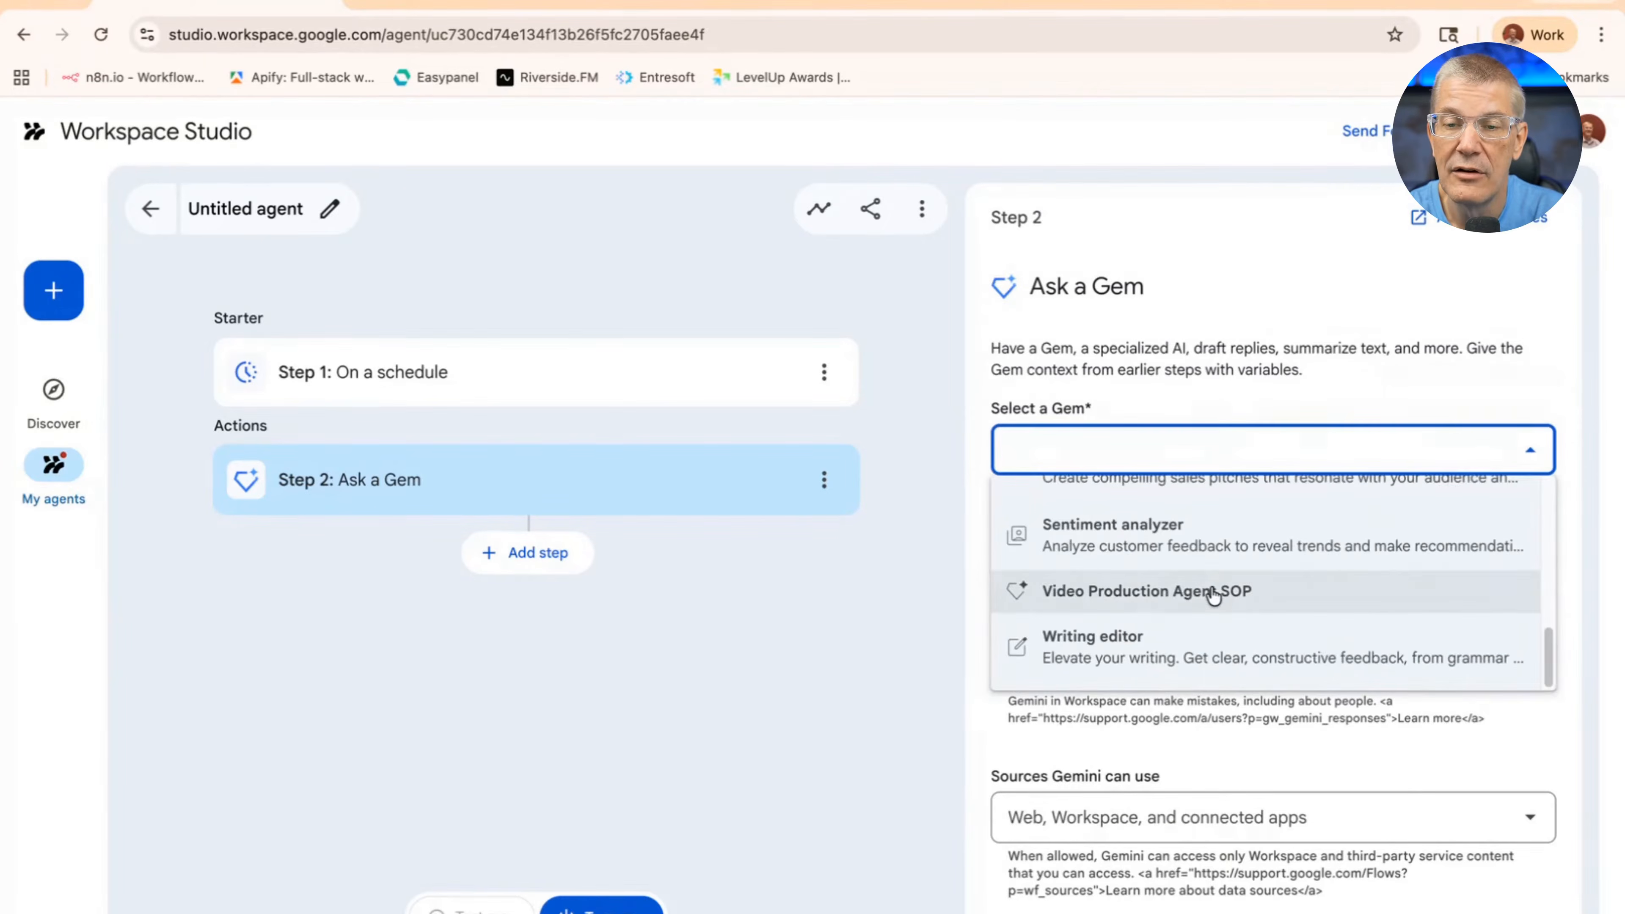
{"action": "left_click", "coordinate": [1144, 605]}
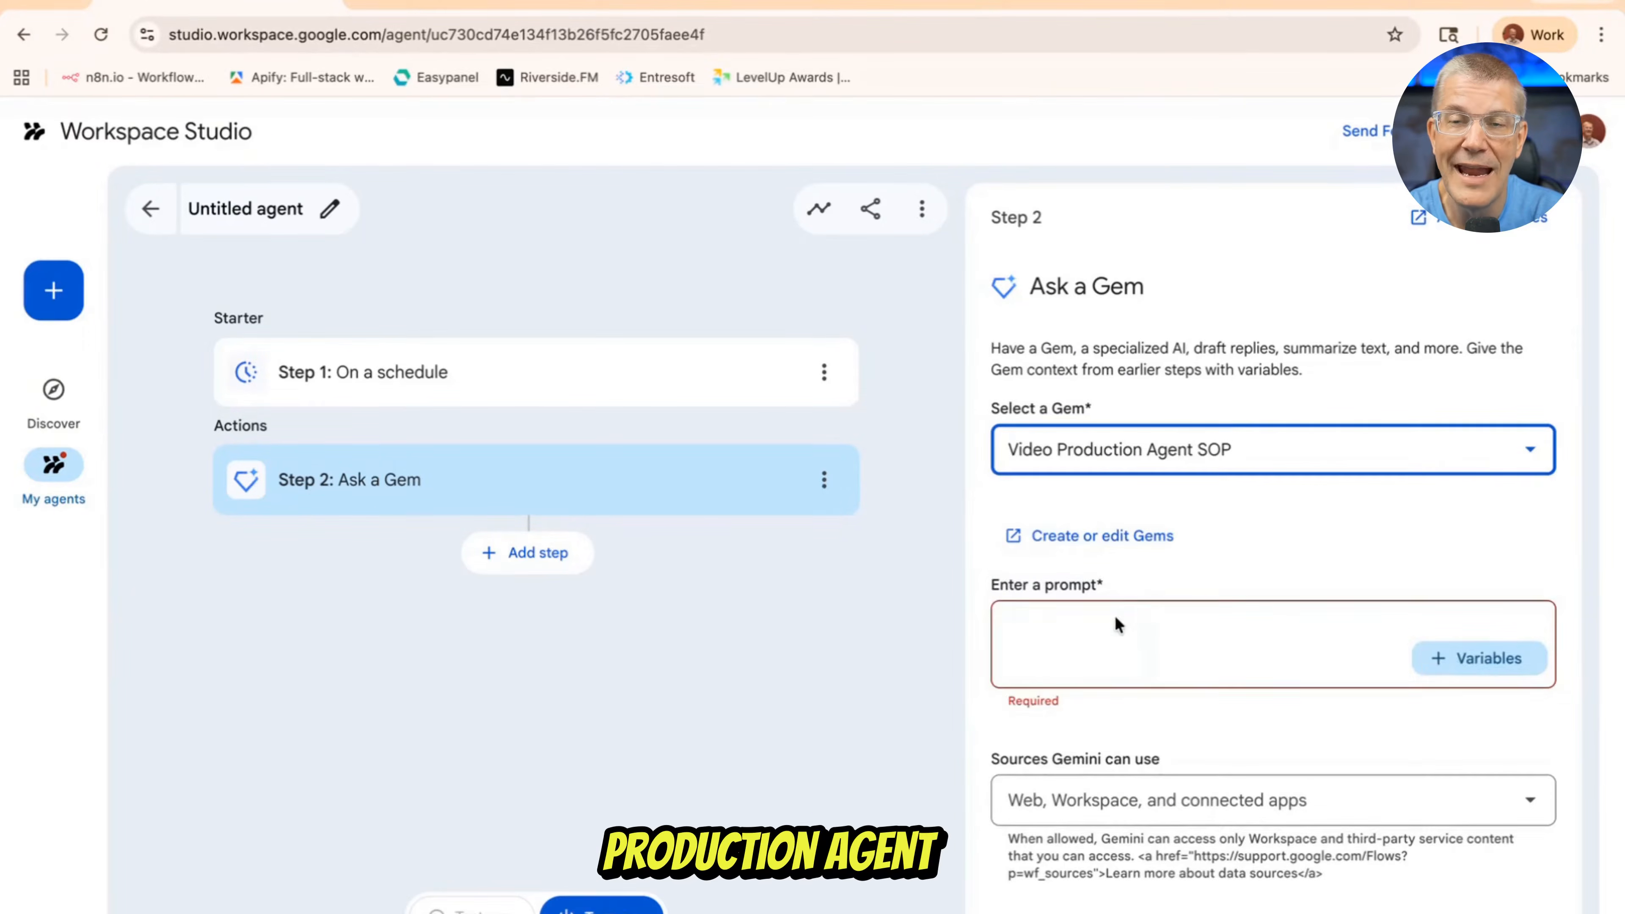
Enter a prompt asking the Gem about the named person's setup, then more web detail about his camera and all about its lens options
{"action": "left_click", "coordinate": [1051, 636]}
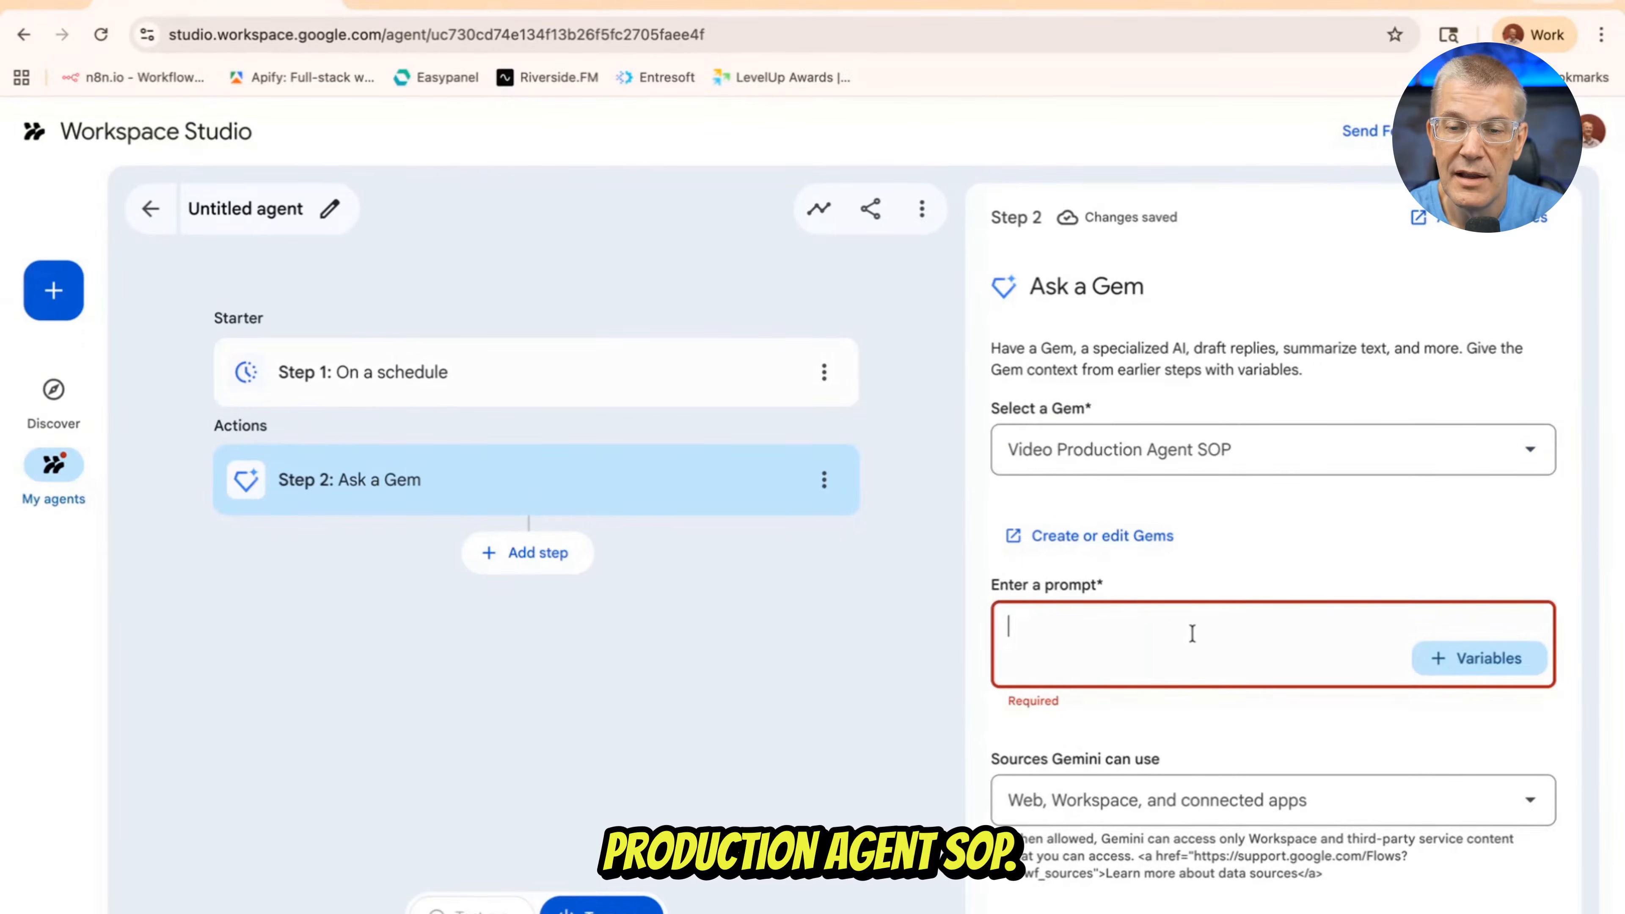
{"action": "type", "text": "Tell"}
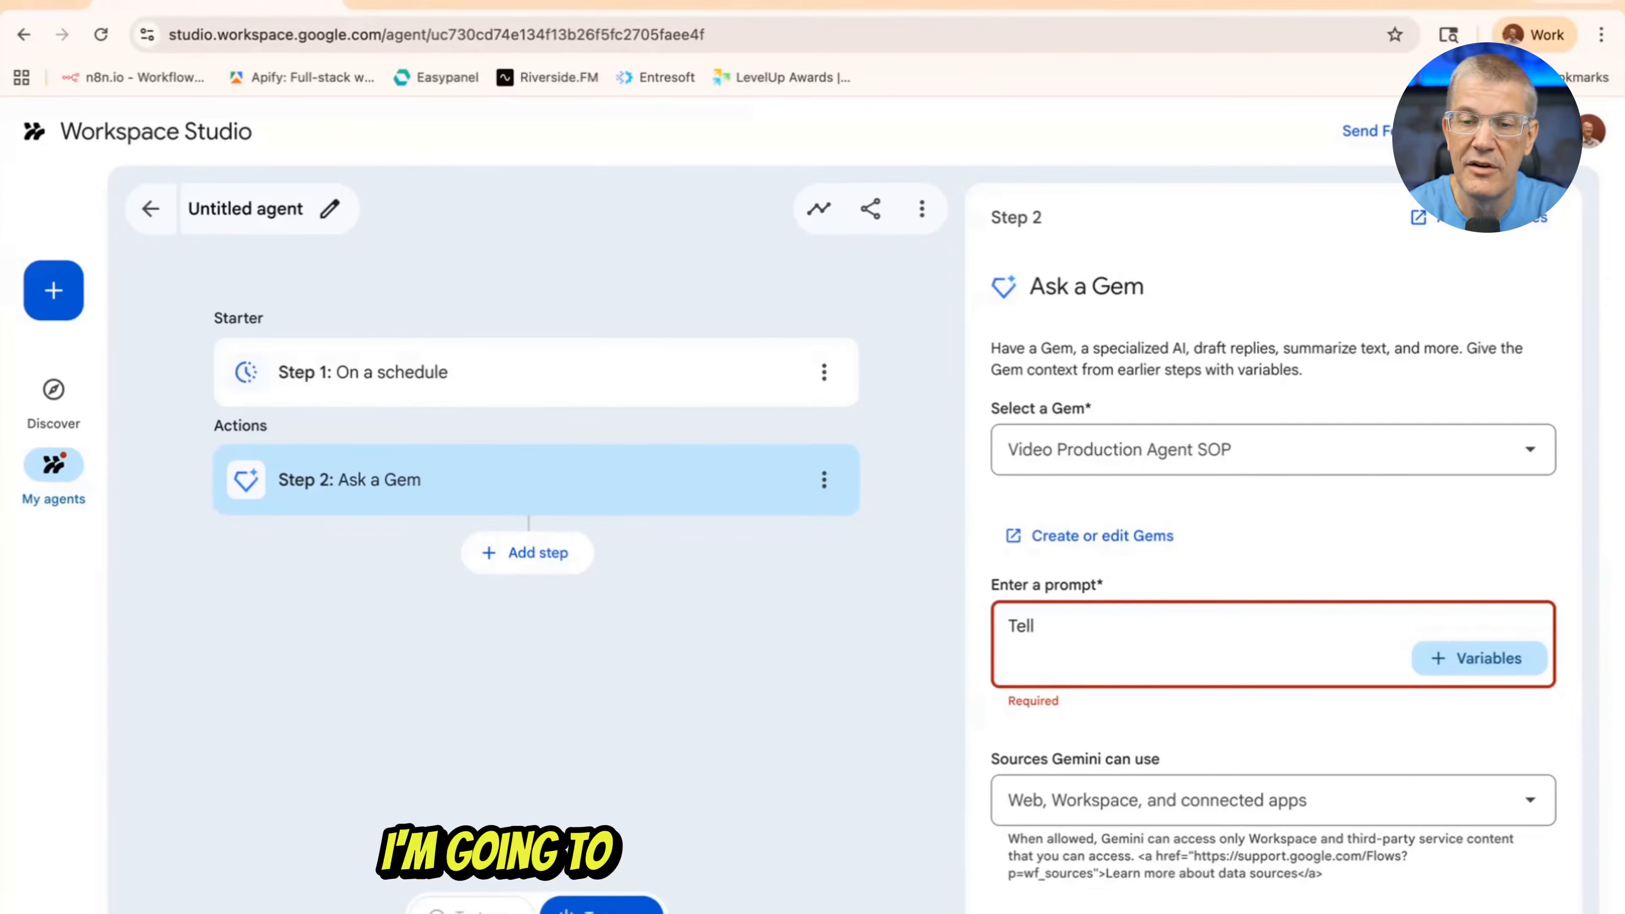
{"action": "type", "text": " me"}
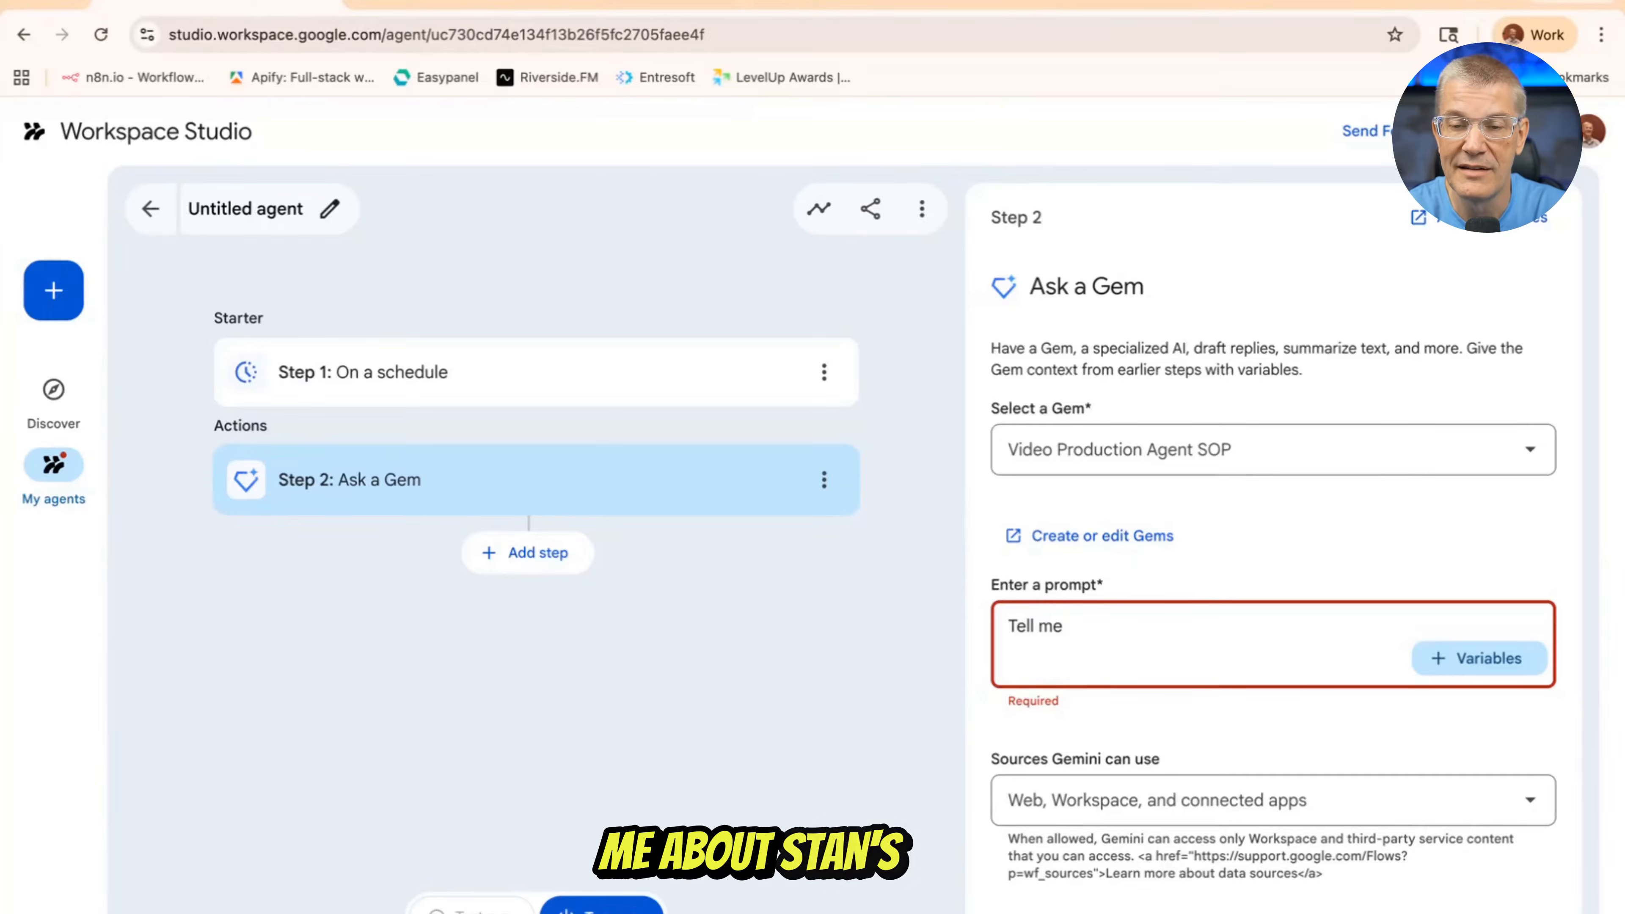
{"action": "type", "text": " about a"}
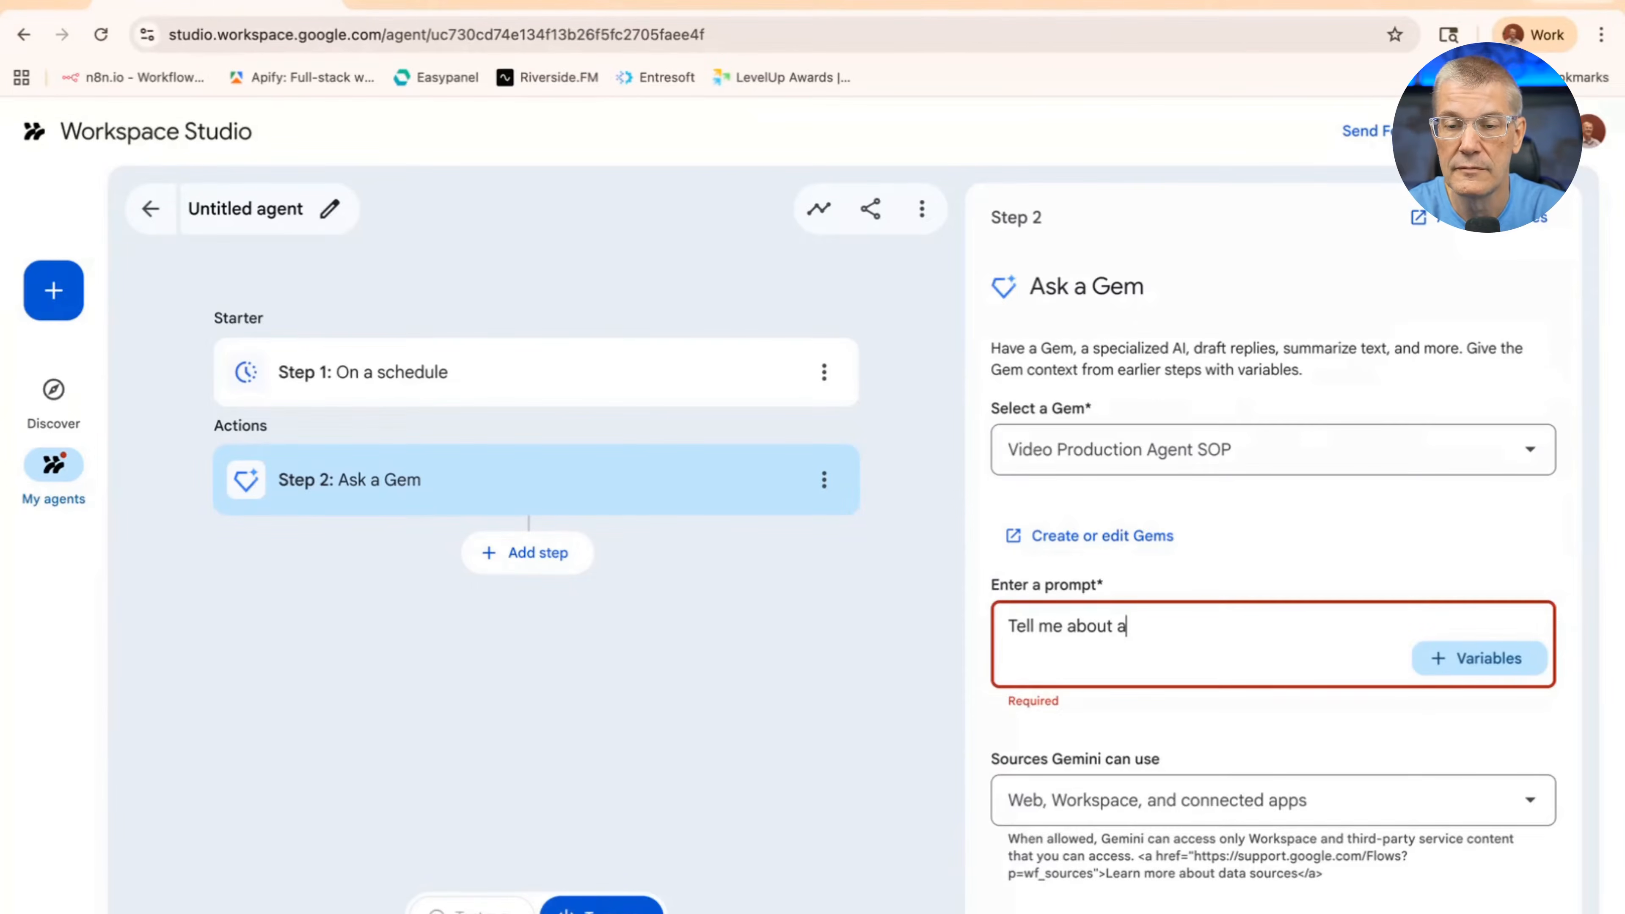
{"action": "key", "text": "BackSpace"}
{"action": "type", "text": "Stan"}
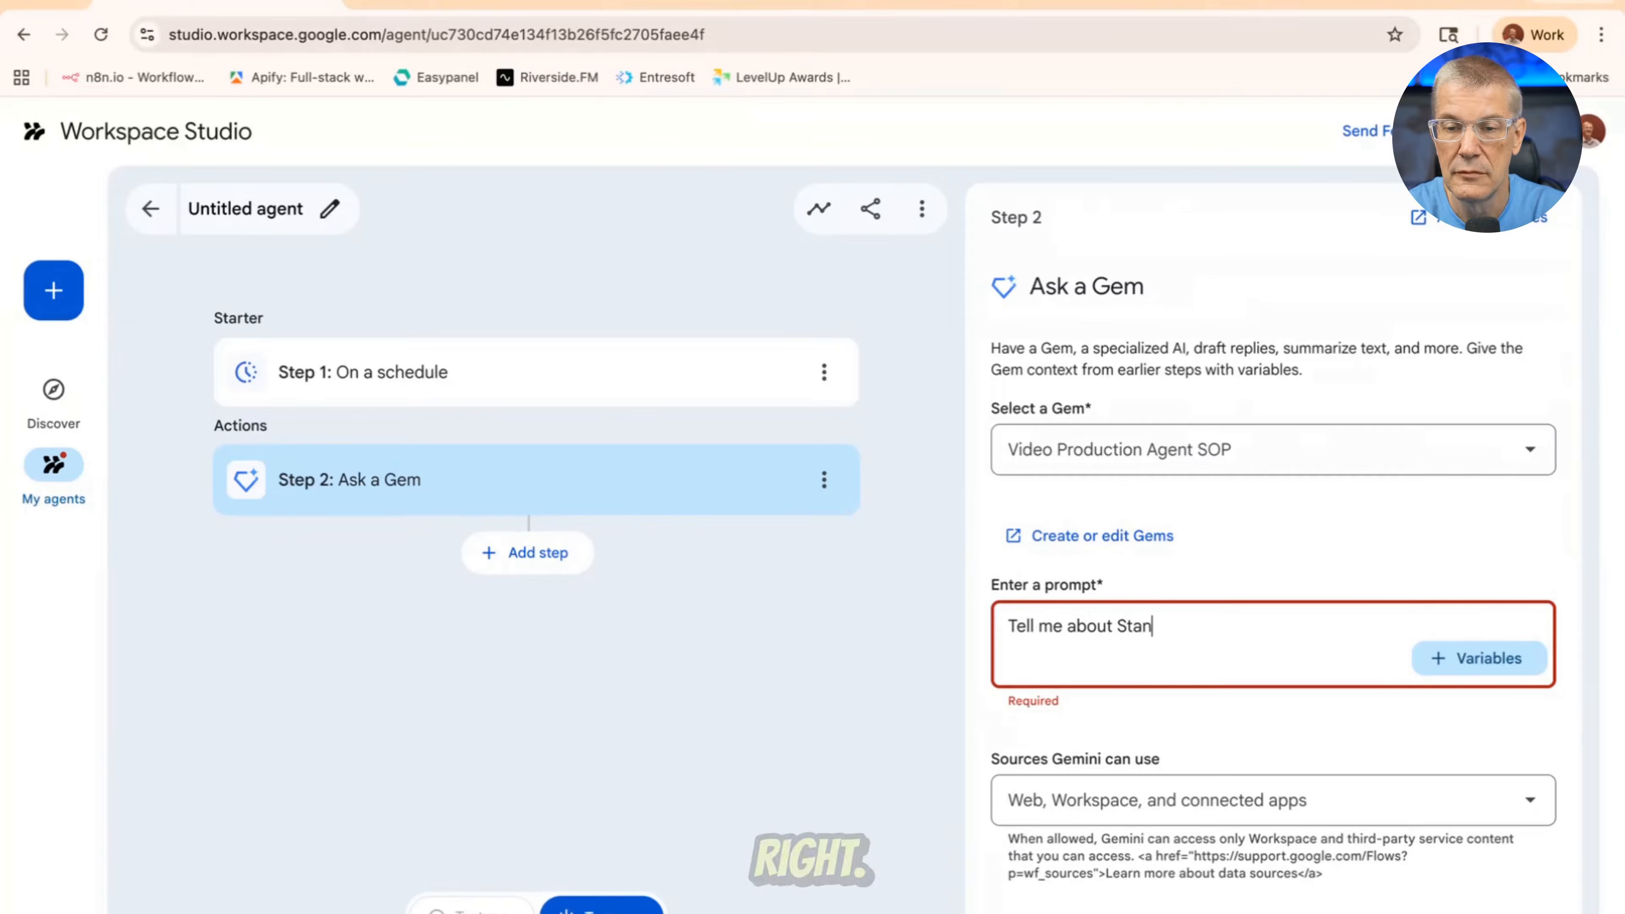
{"action": "type", "text": "'s setup. an"}
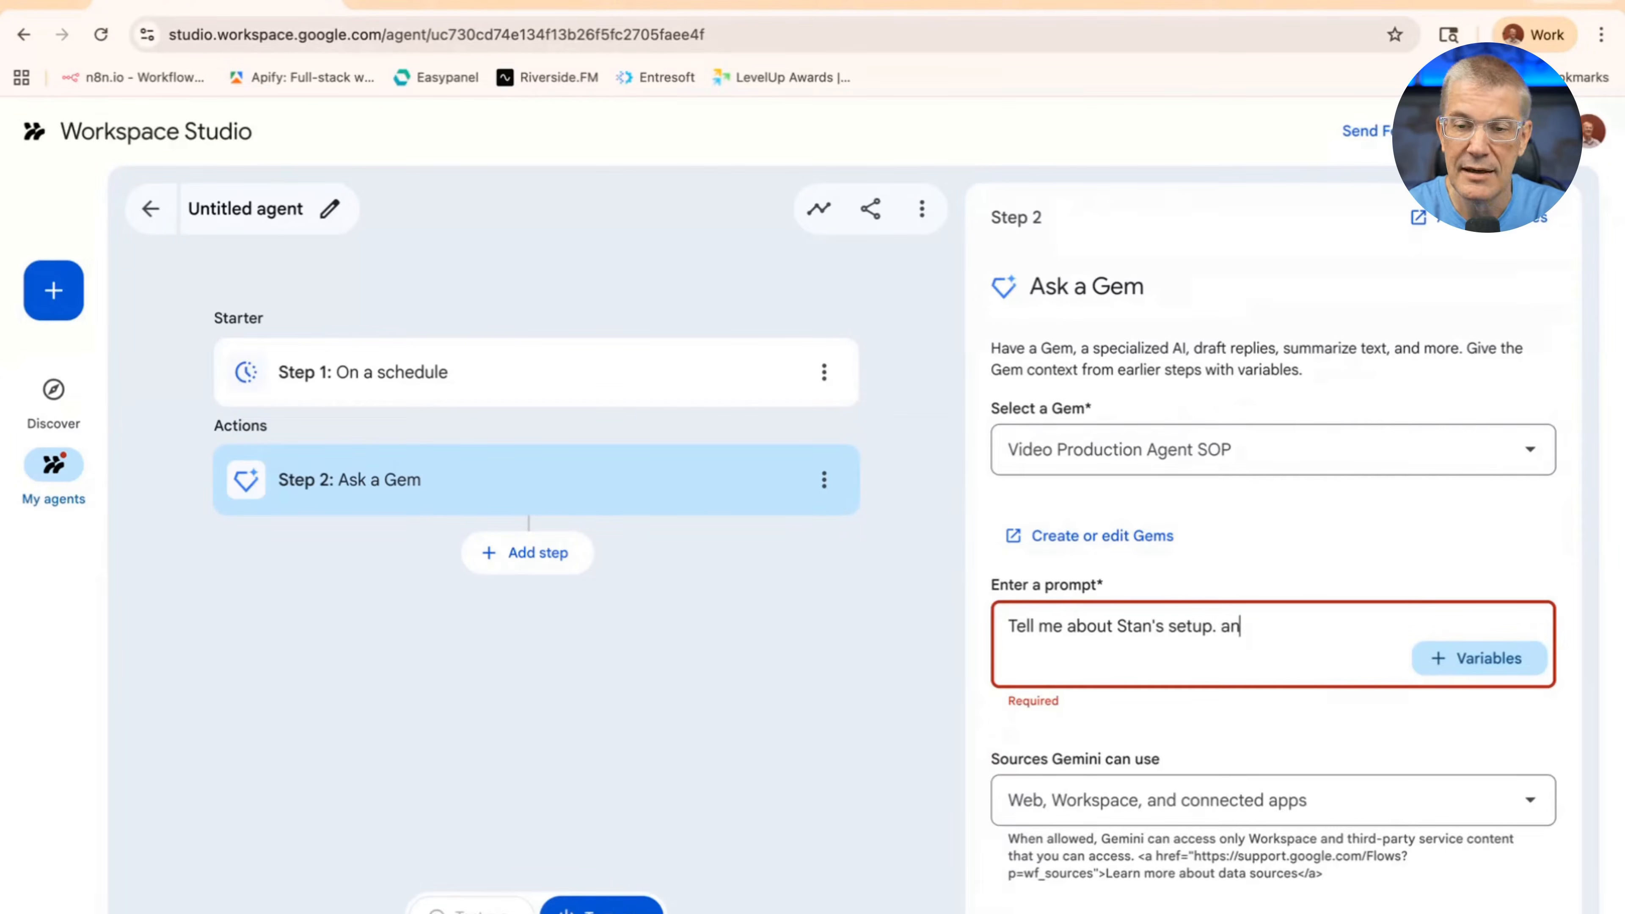
{"action": "key", "text": "BackSpace"}
{"action": "key", "text": "BackSpace"}
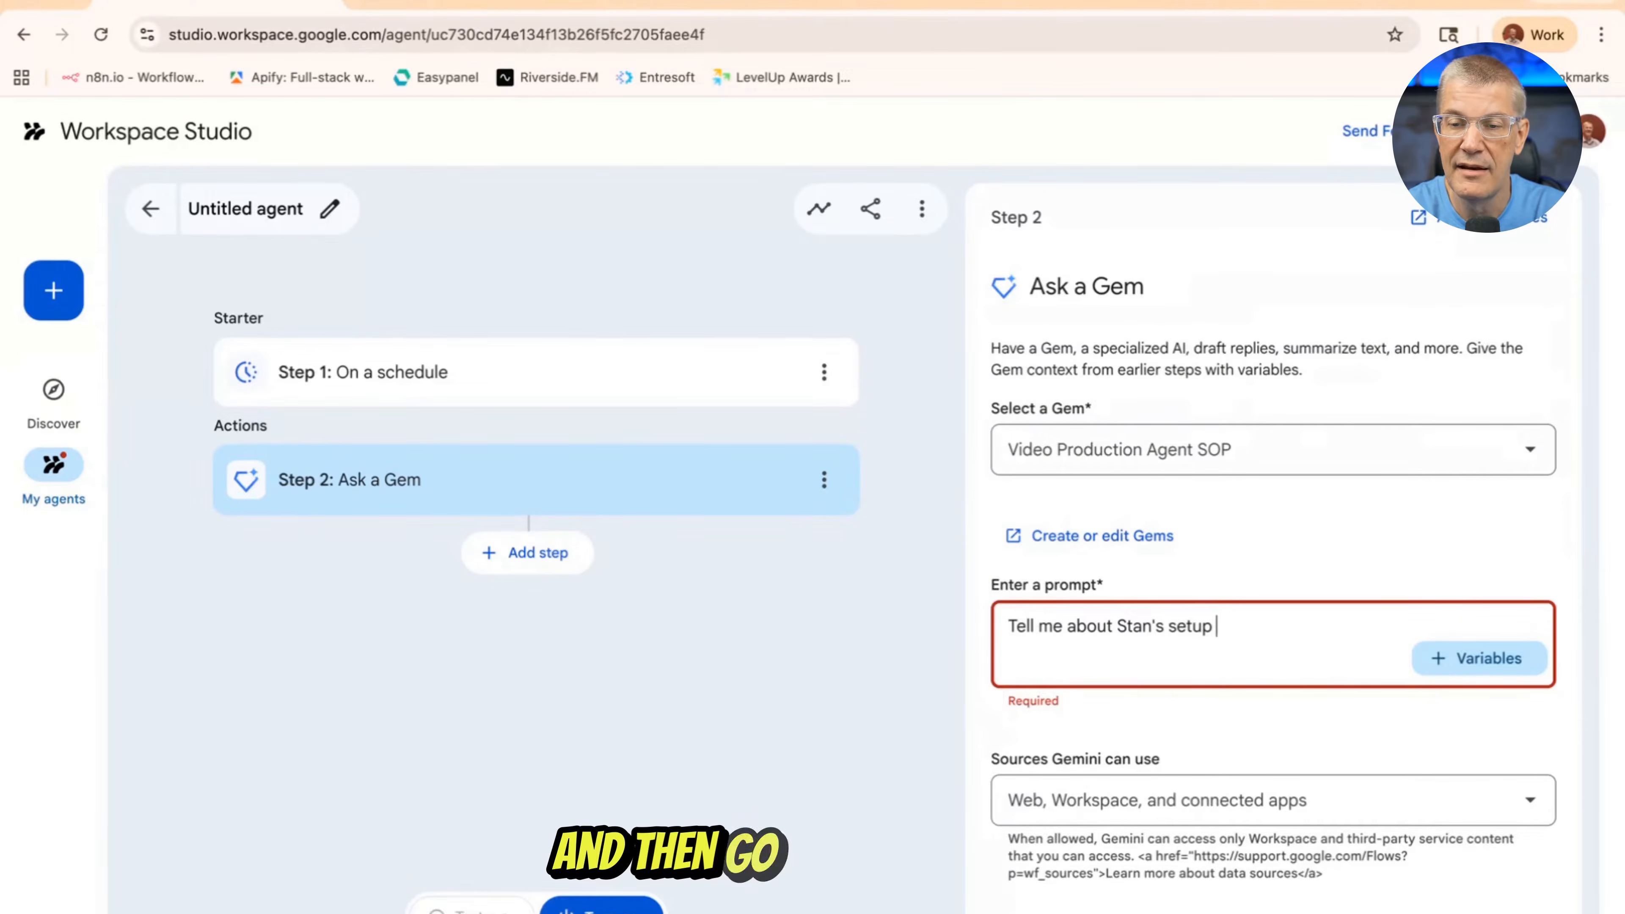
{"action": "type", "text": "and then go out to the"}
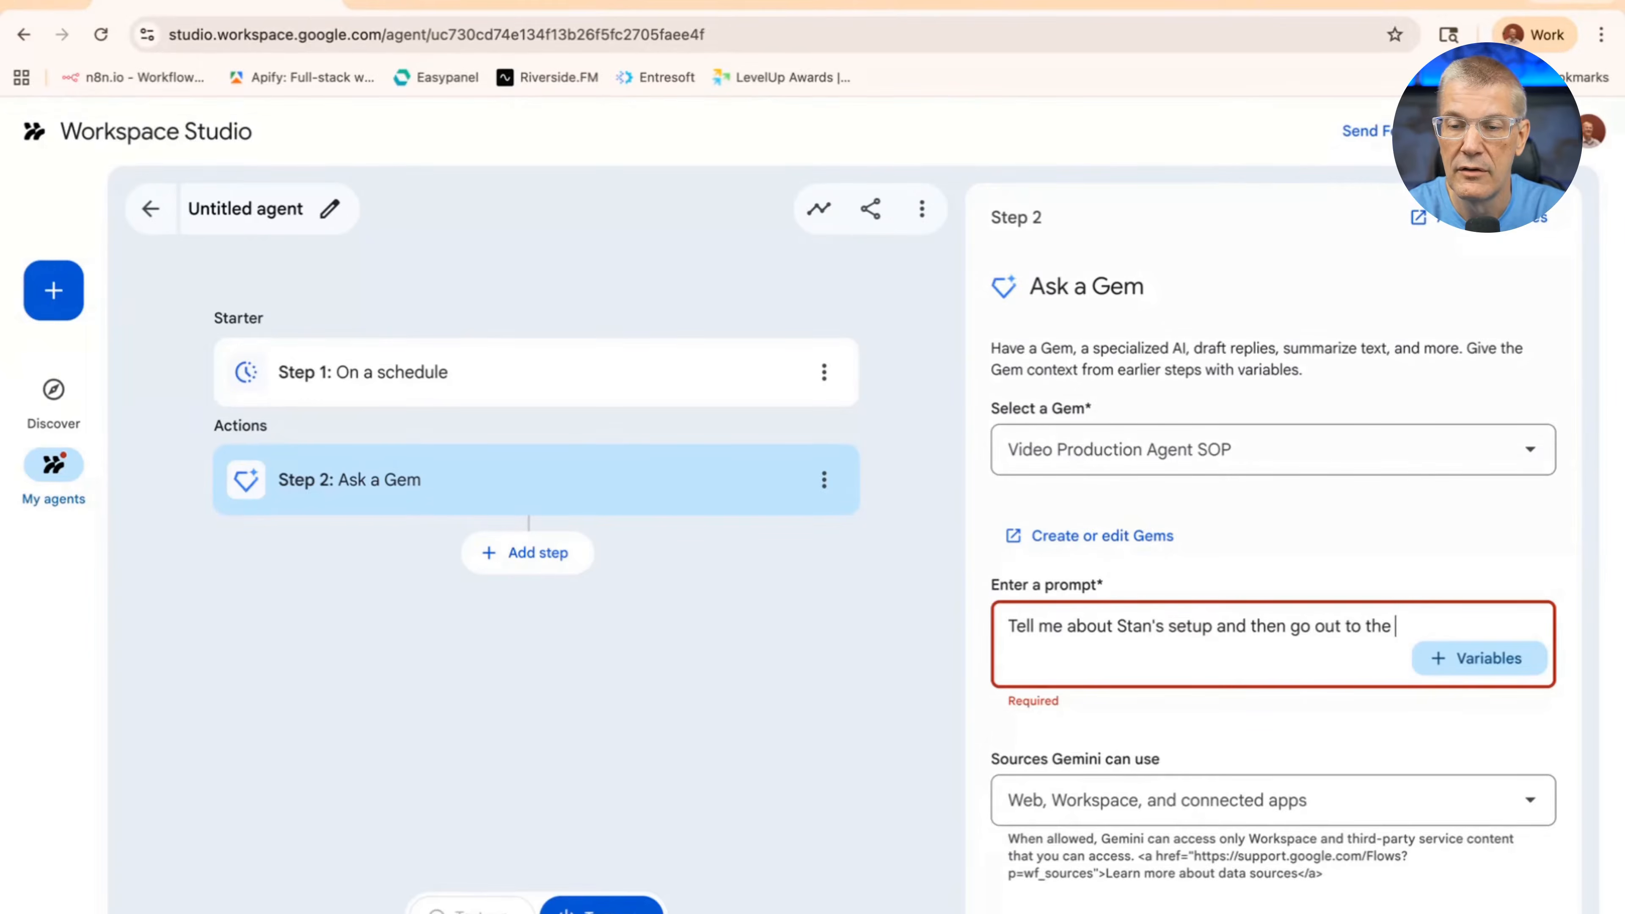
{"action": "type", "text": " web"}
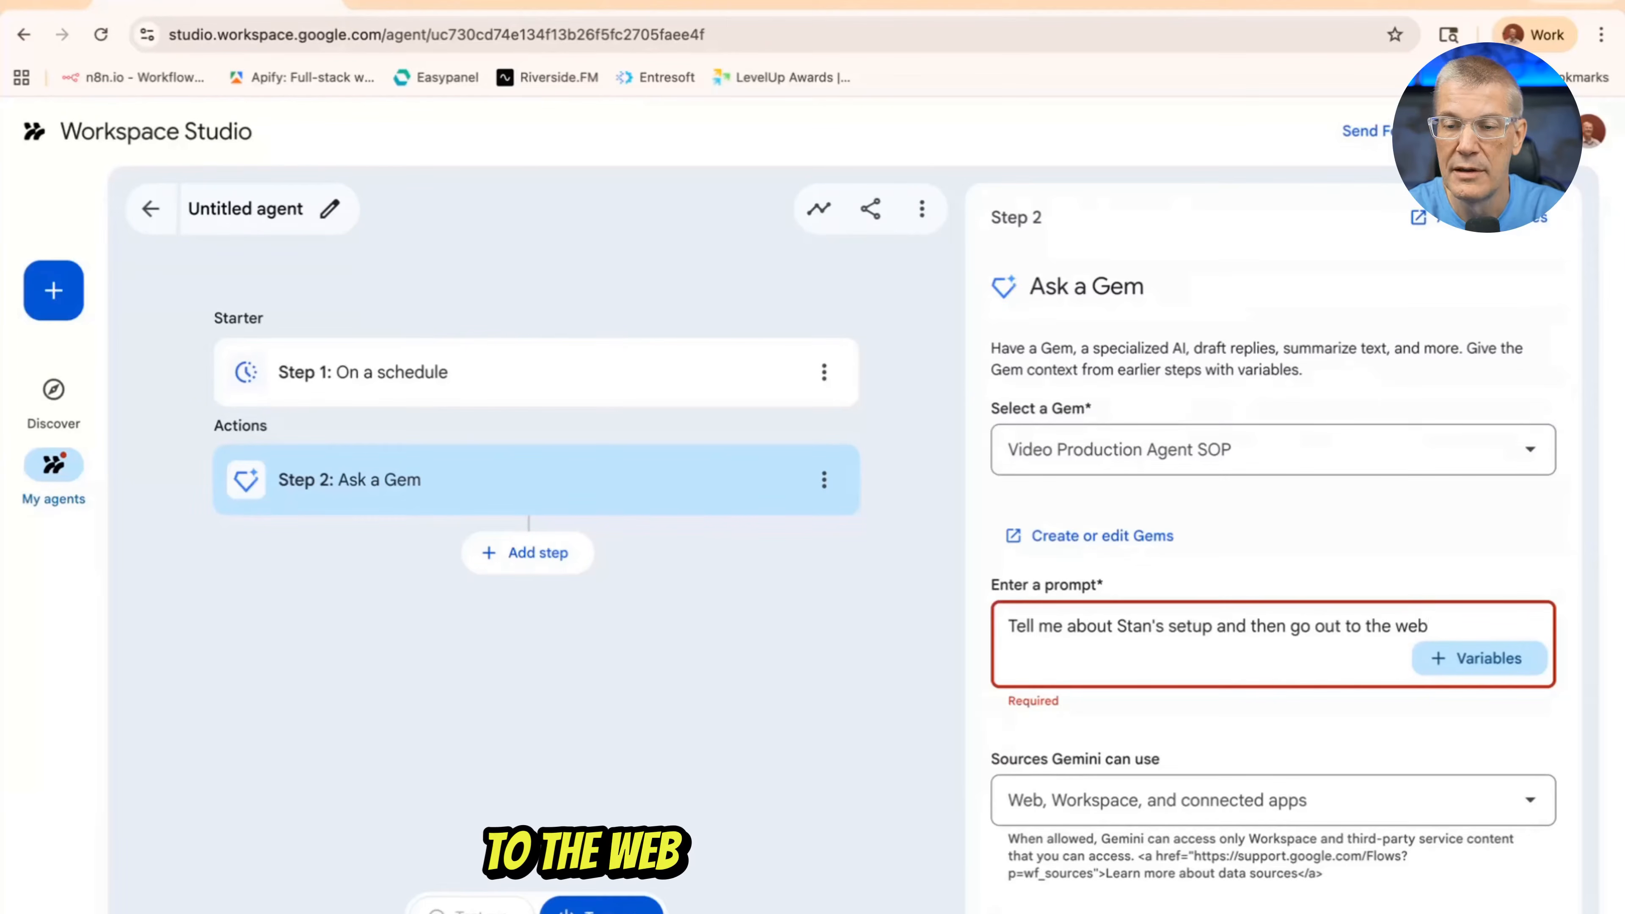
{"action": "type", "text": " give mo"}
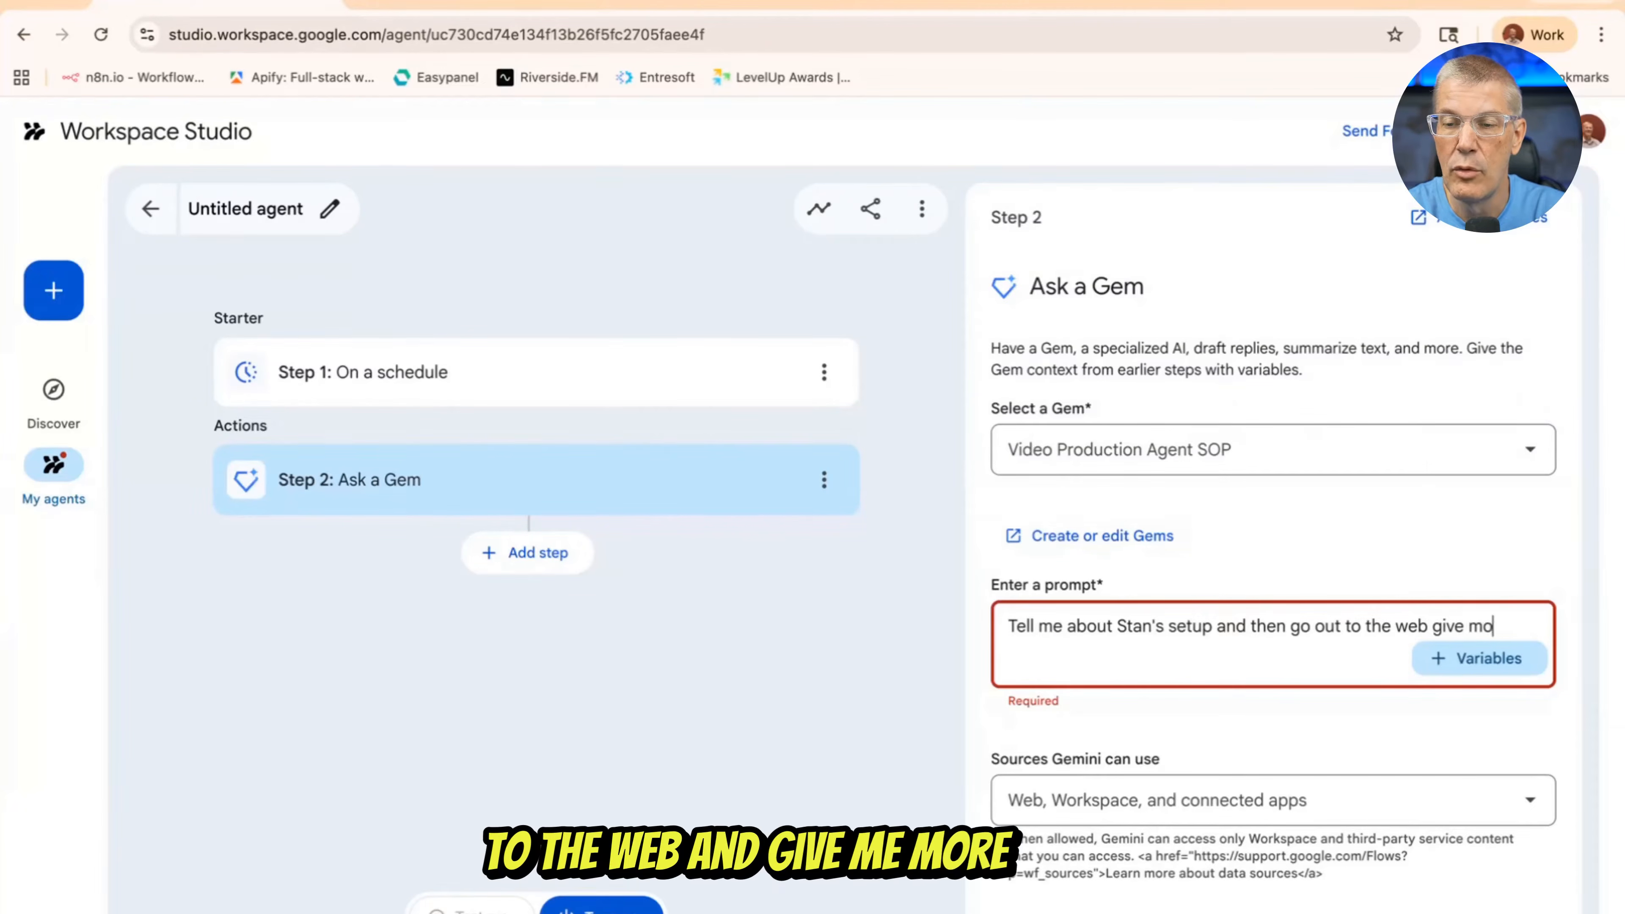
{"action": "type", "text": "re detai"}
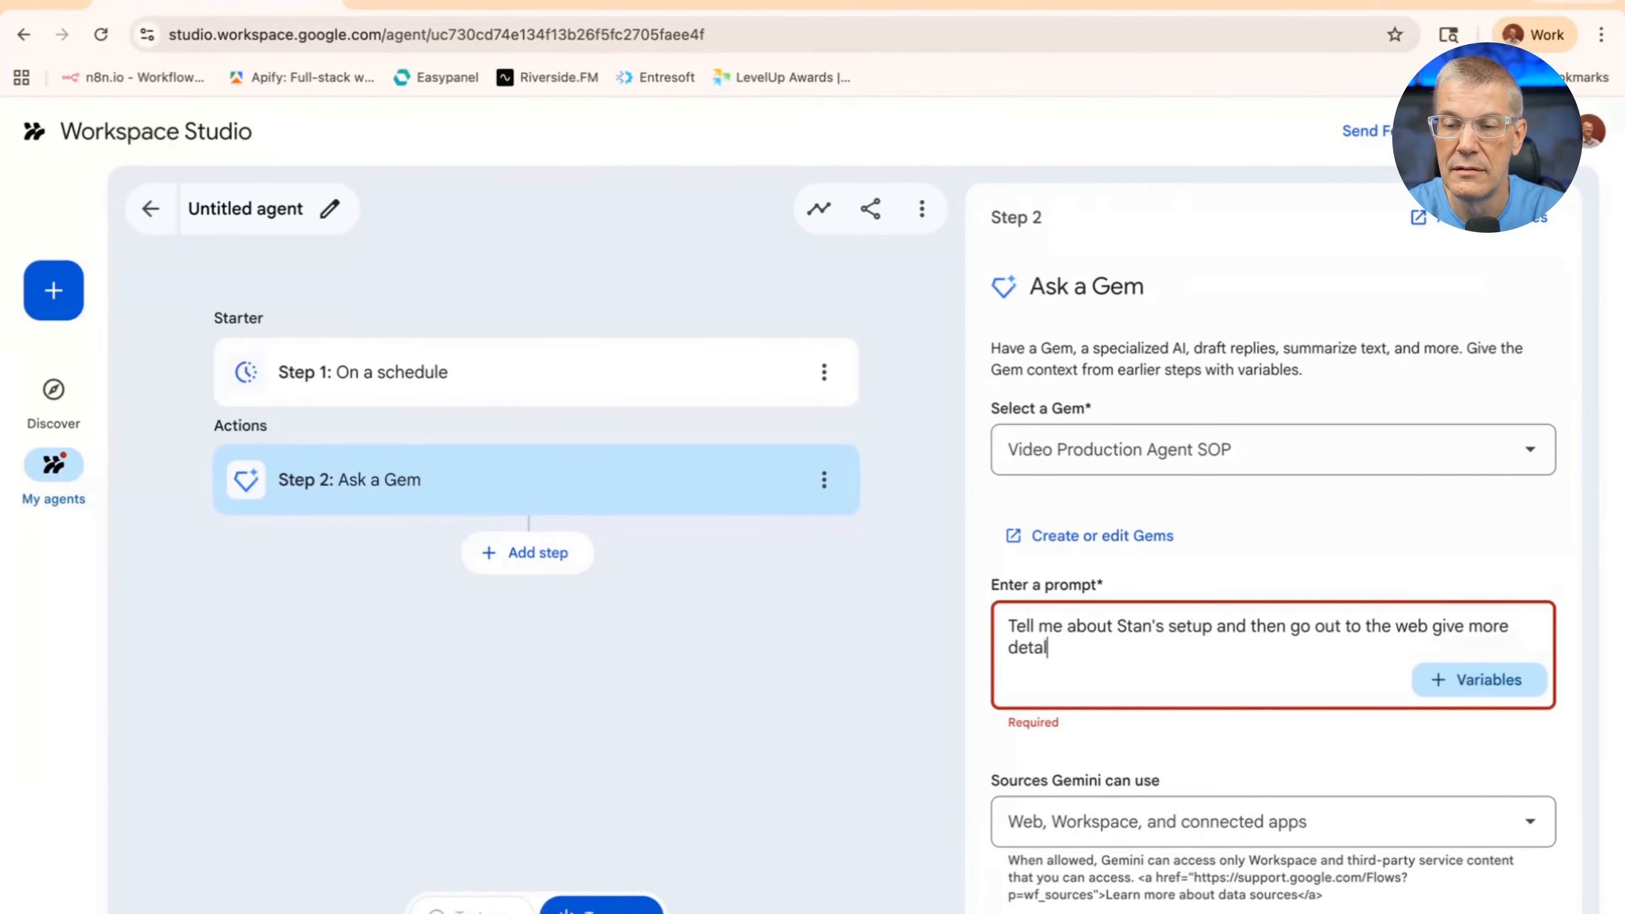
{"action": "type", "text": "l about "}
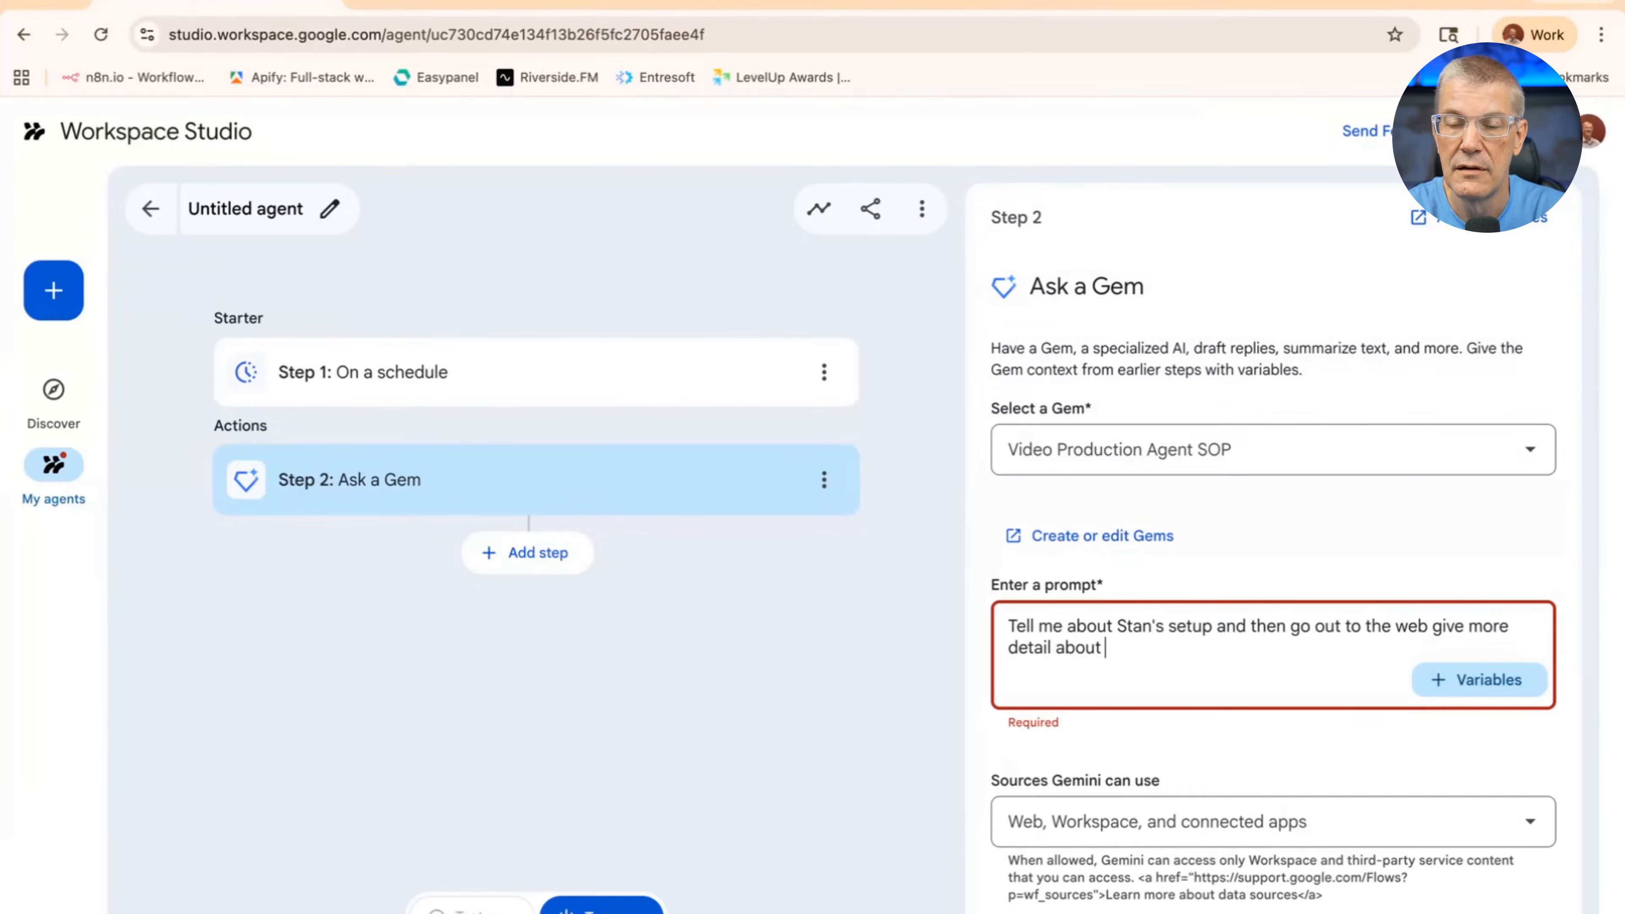
{"action": "type", "text": "his cam"}
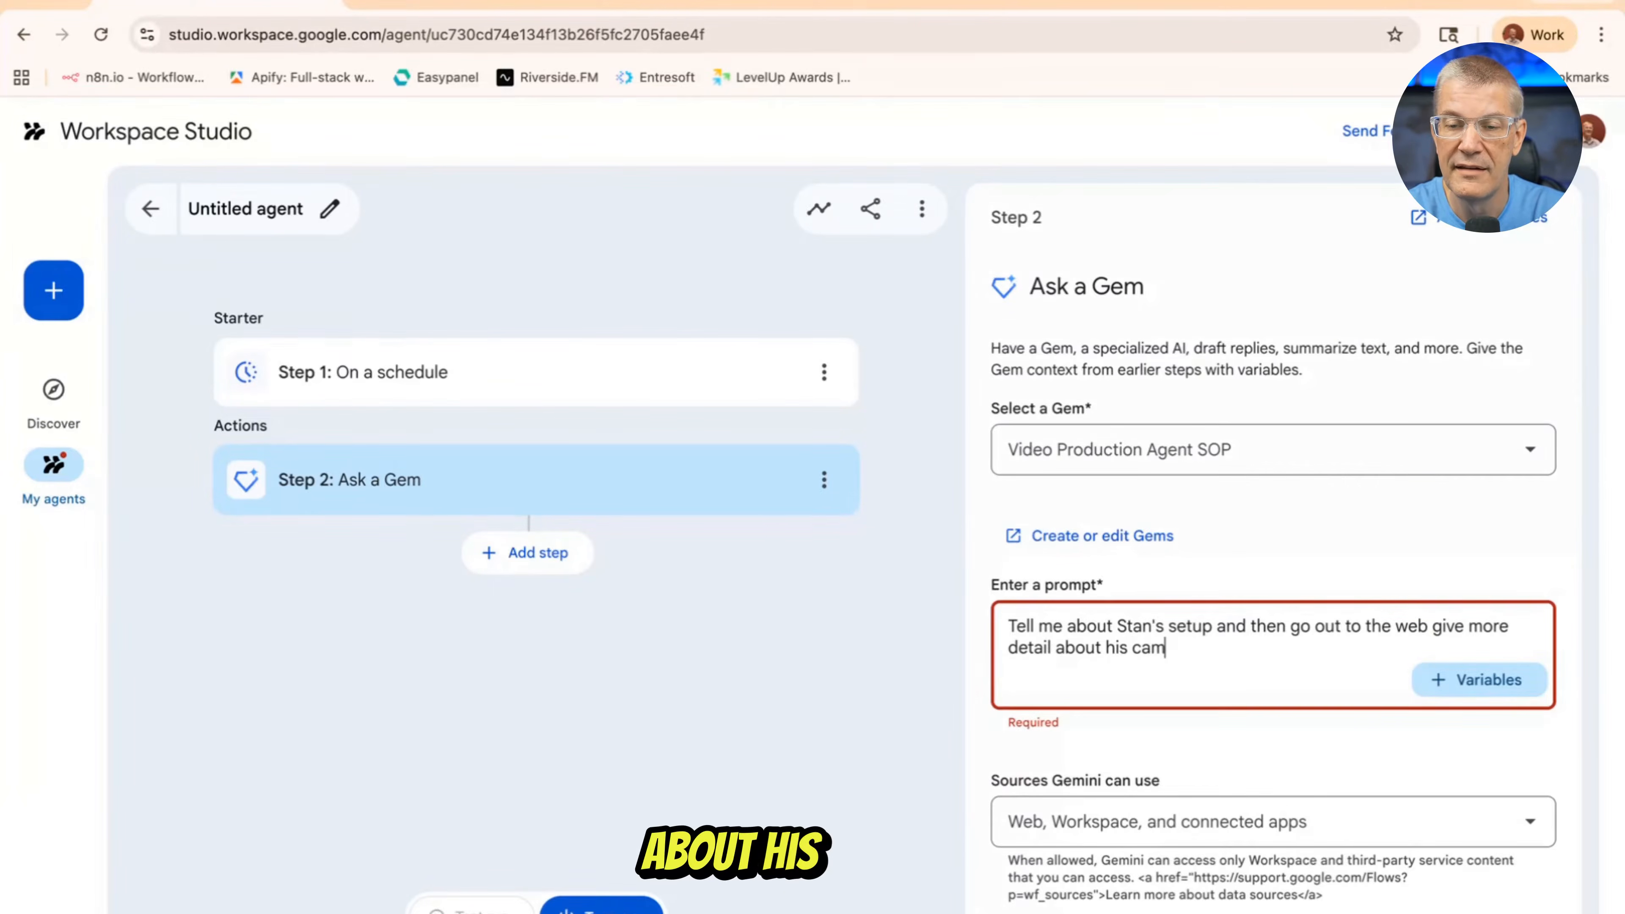
{"action": "type", "text": "era. "}
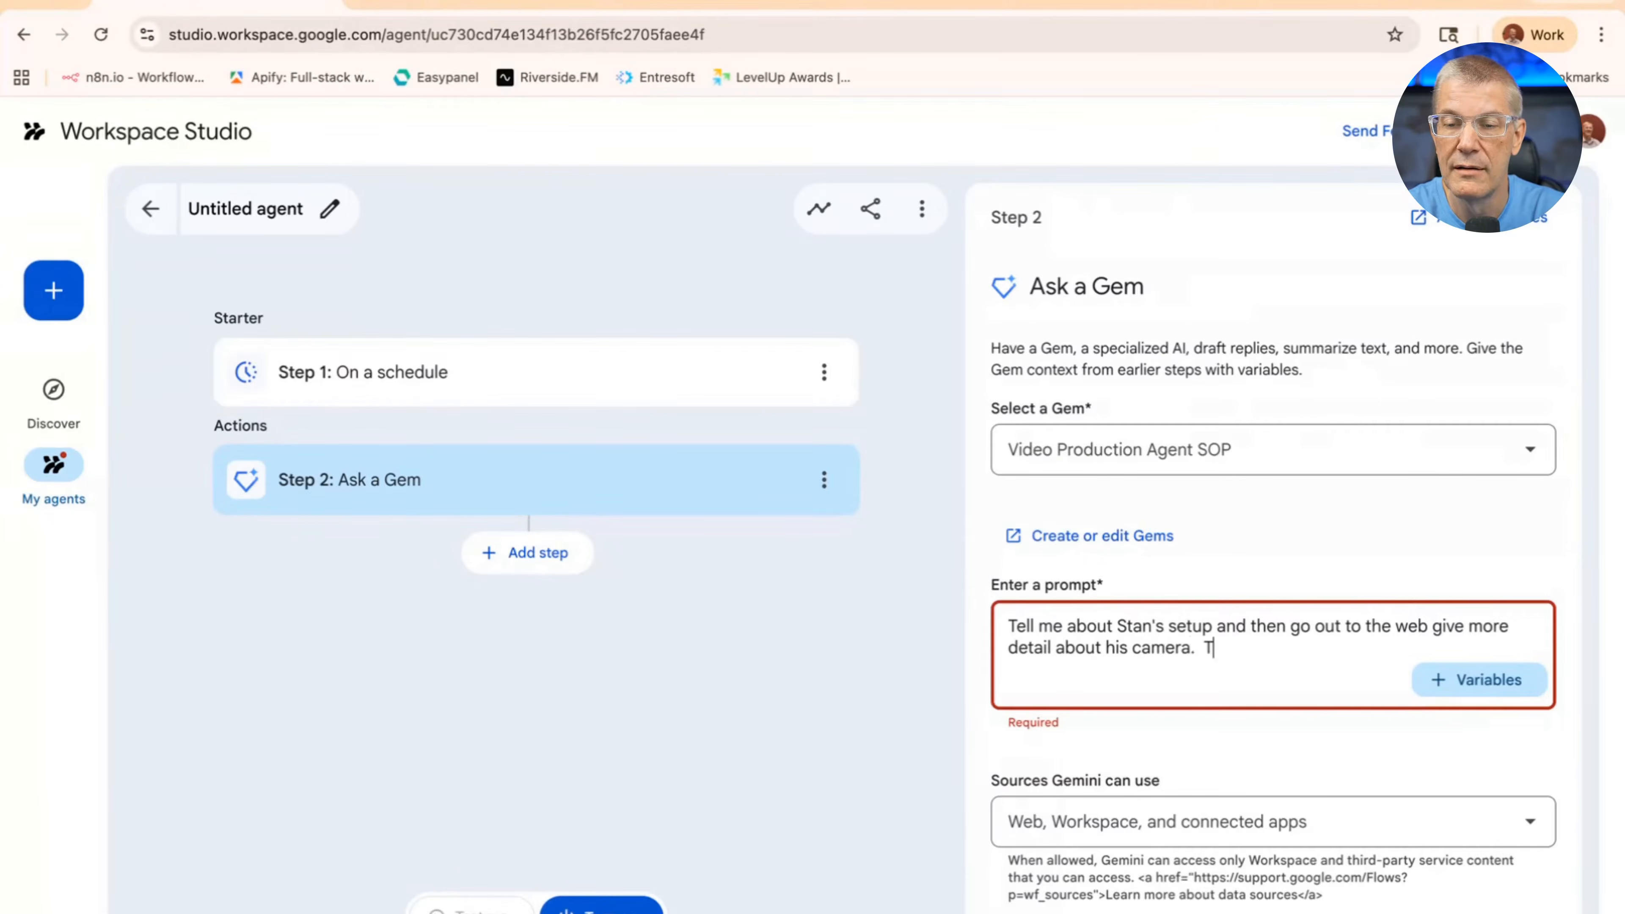
{"action": "type", "text": " Tell me a"}
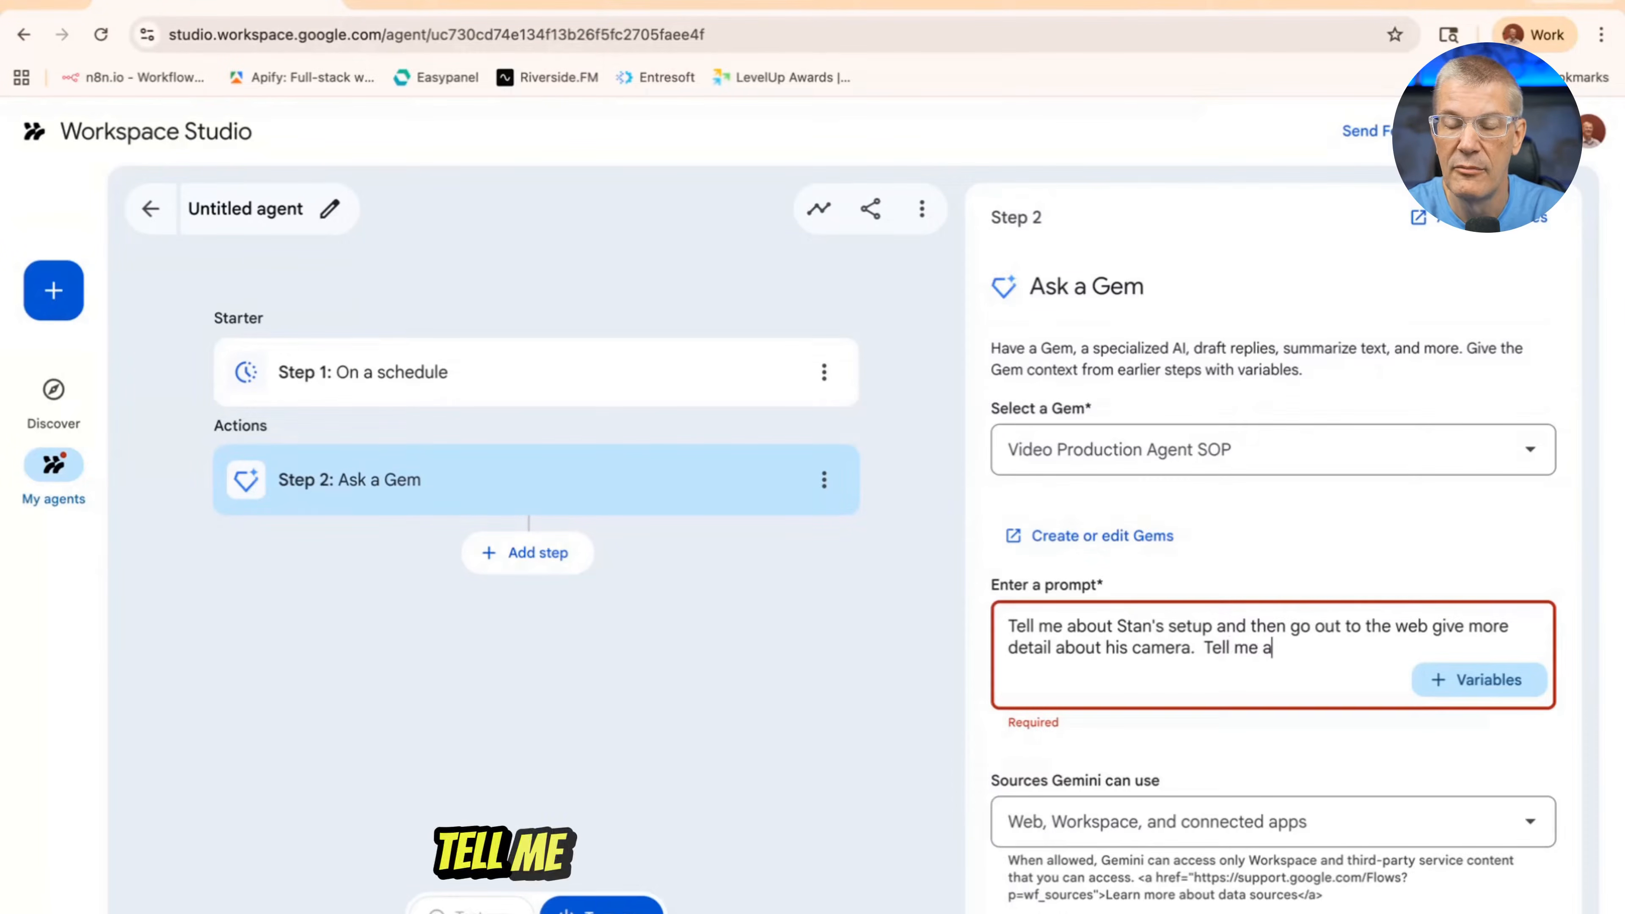
{"action": "type", "text": "ll ab"}
{"action": "key", "text": "BackSpace"}
{"action": "type", "text": "about the lens options for it."}
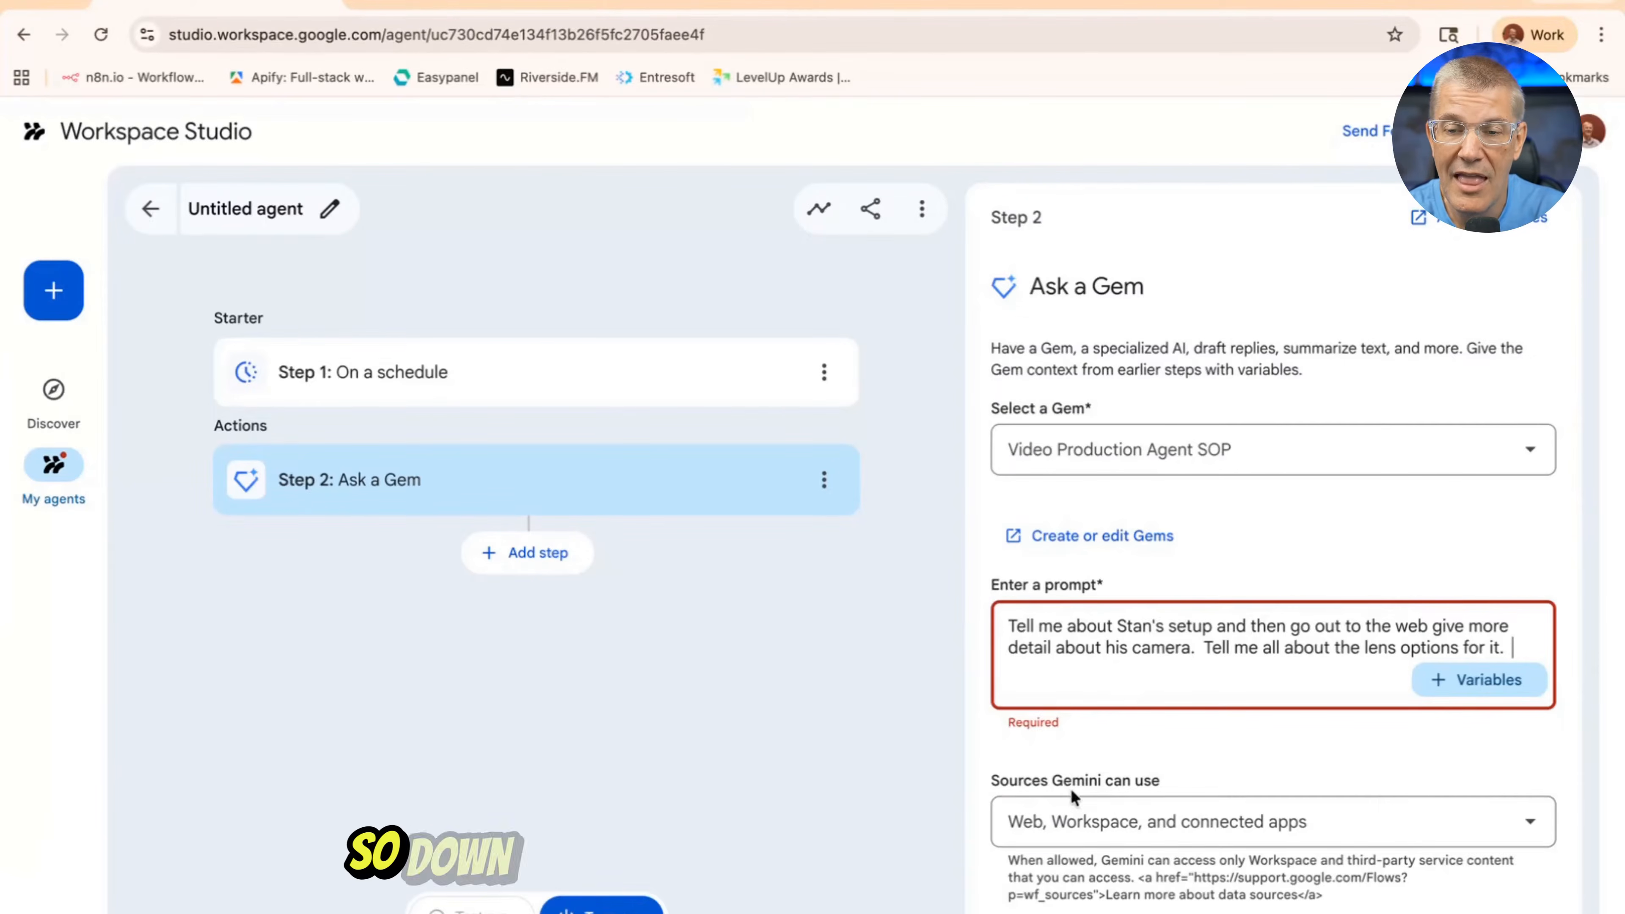
Choose "Web, Workspace, and connected apps" as the sources Gemini can use
{"action": "left_click", "coordinate": [1534, 832]}
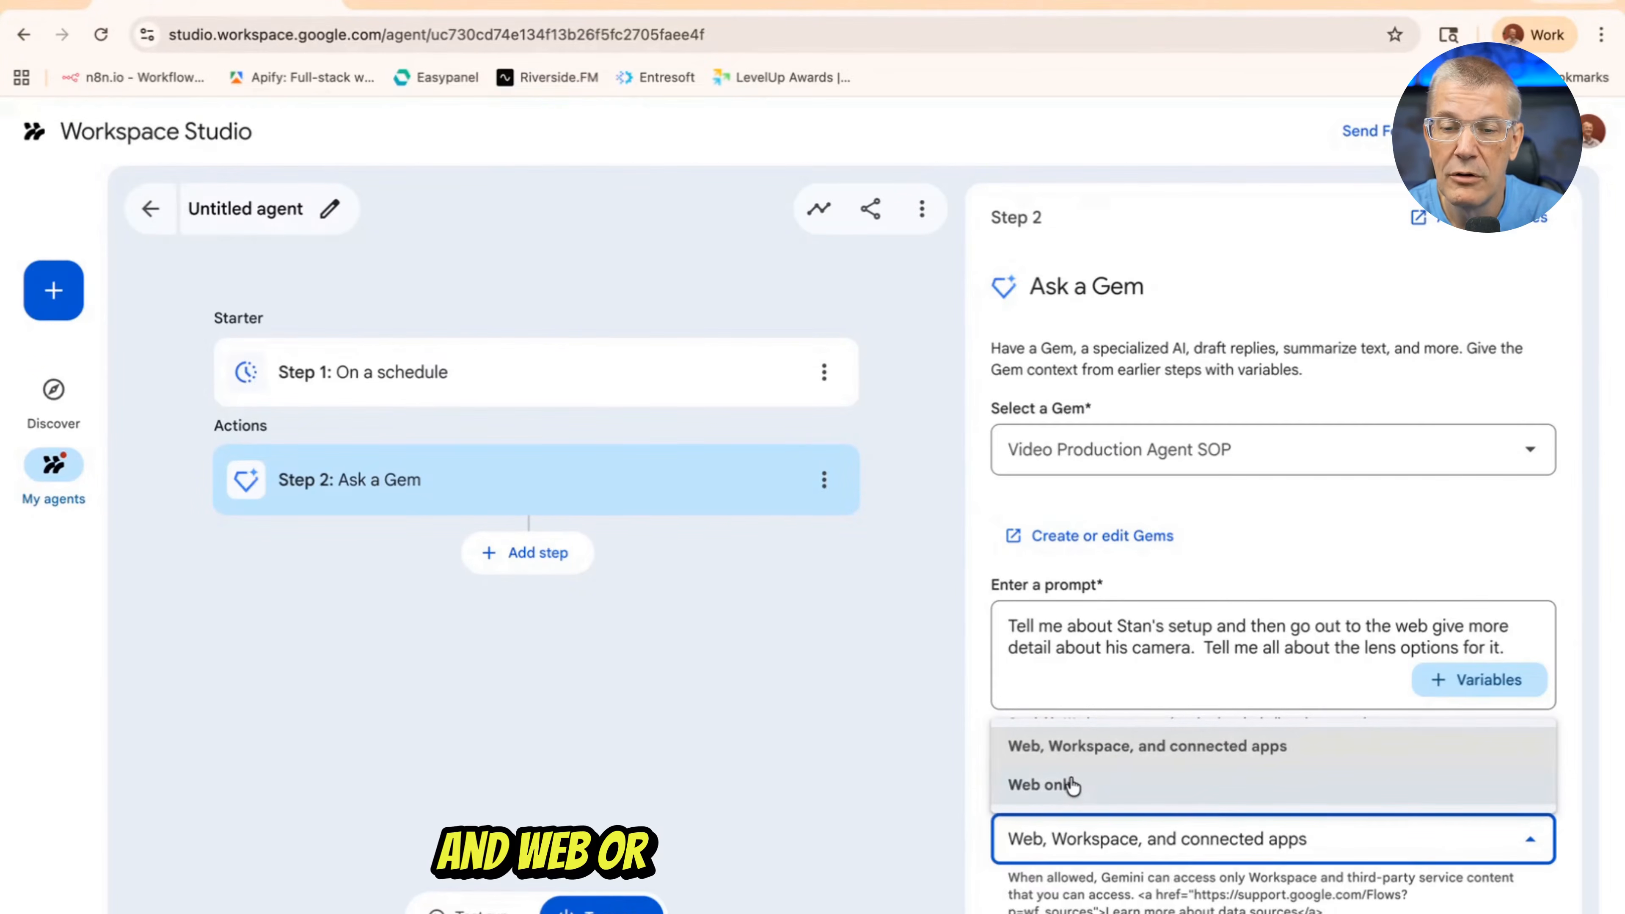
{"action": "left_click", "coordinate": [1146, 748]}
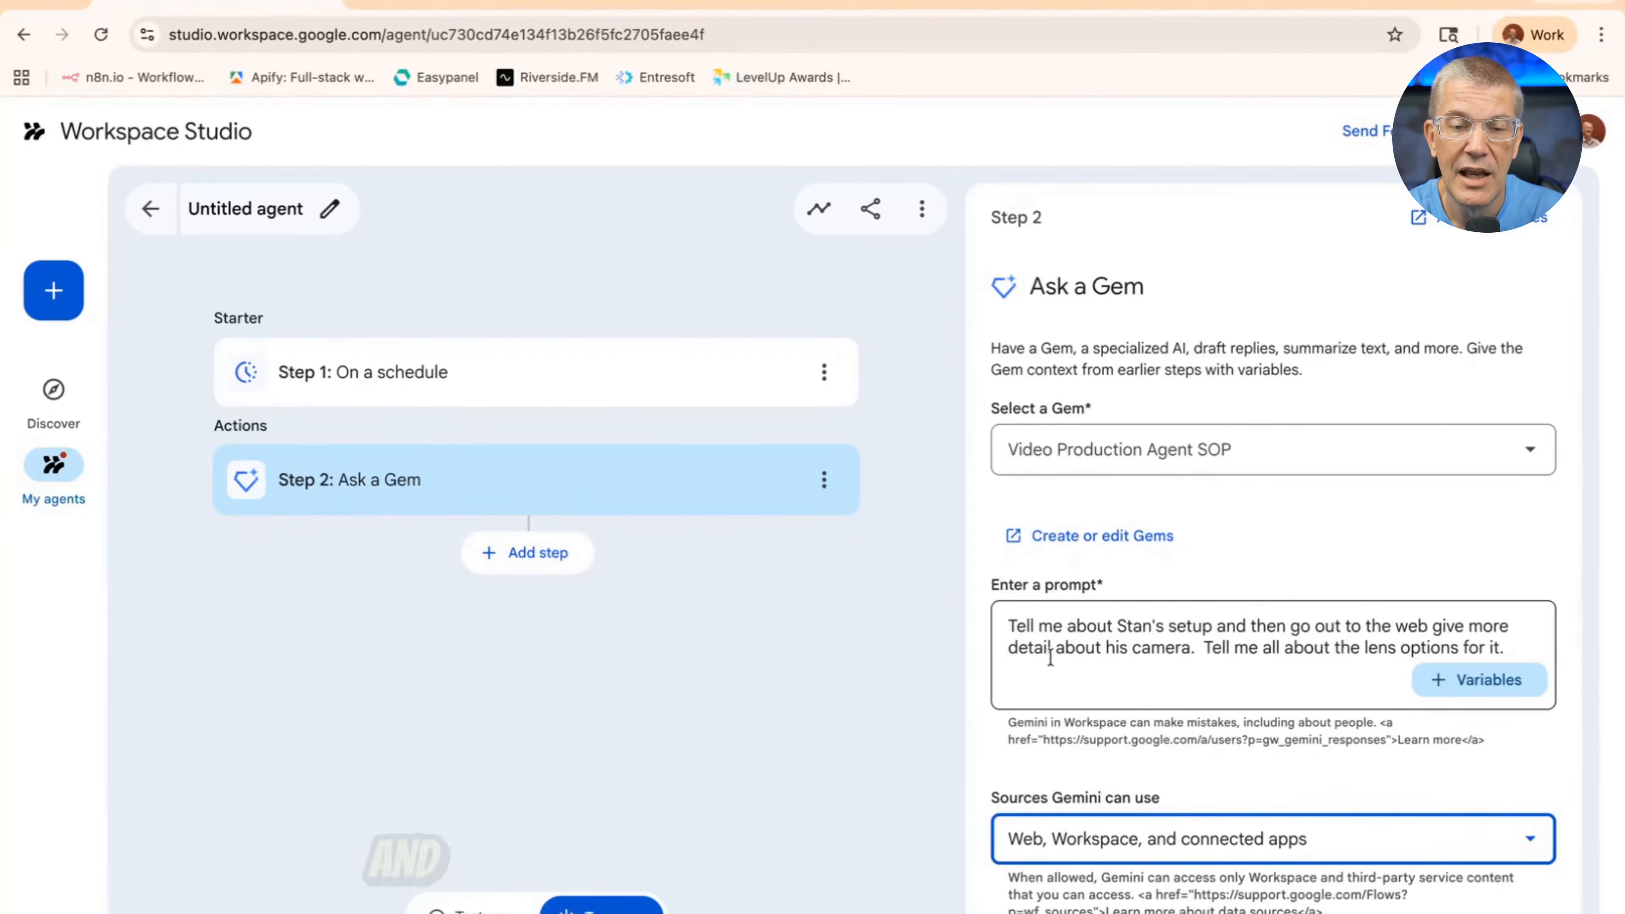
Add a Gmail Send an email step after the Ask a Gem step
{"action": "left_click", "coordinate": [529, 571]}
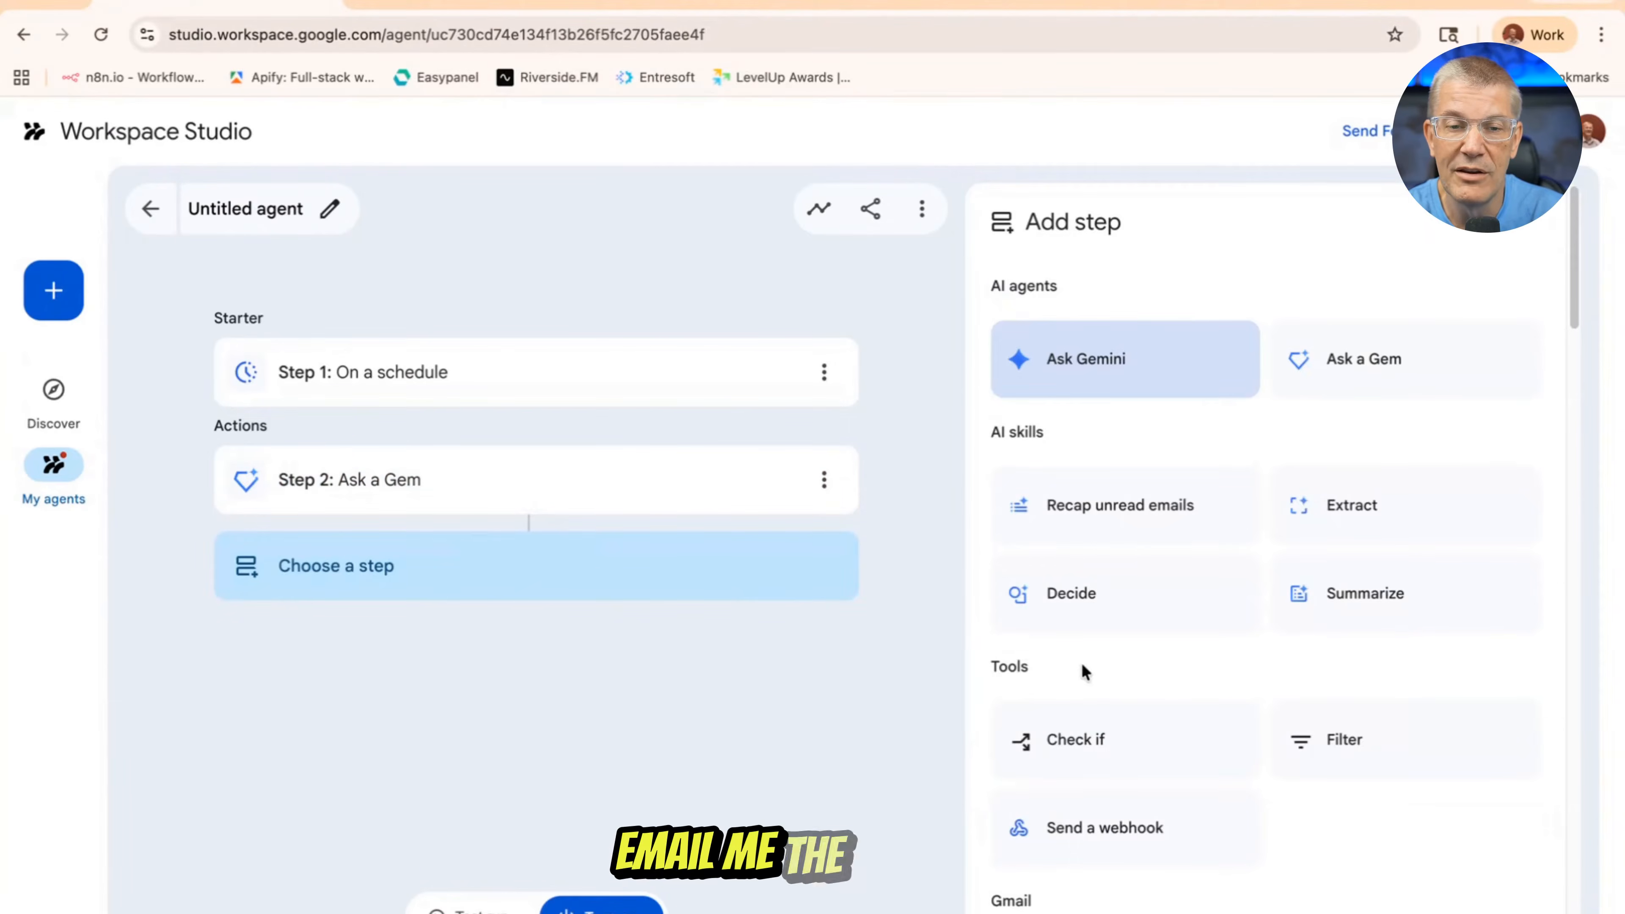
{"action": "scroll", "coordinate": [1082, 671], "scroll_direction": "down", "scroll_amount": 9}
{"action": "scroll", "coordinate": [1078, 671], "scroll_direction": "up", "scroll_amount": 9}
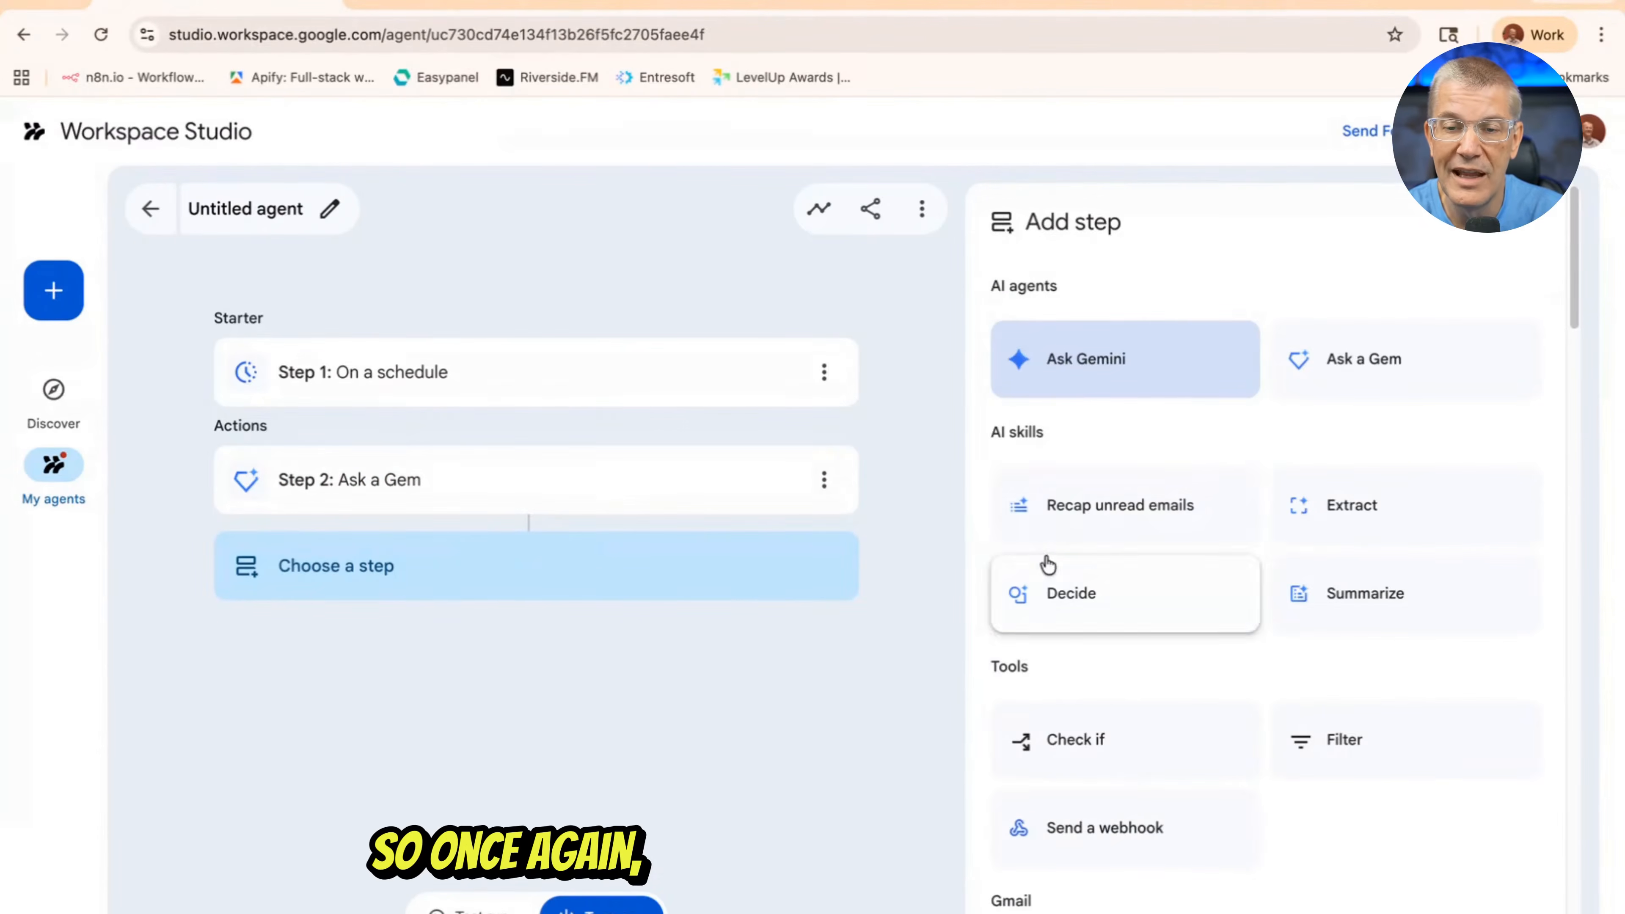
{"action": "scroll", "coordinate": [1171, 442], "scroll_direction": "down", "scroll_amount": 8}
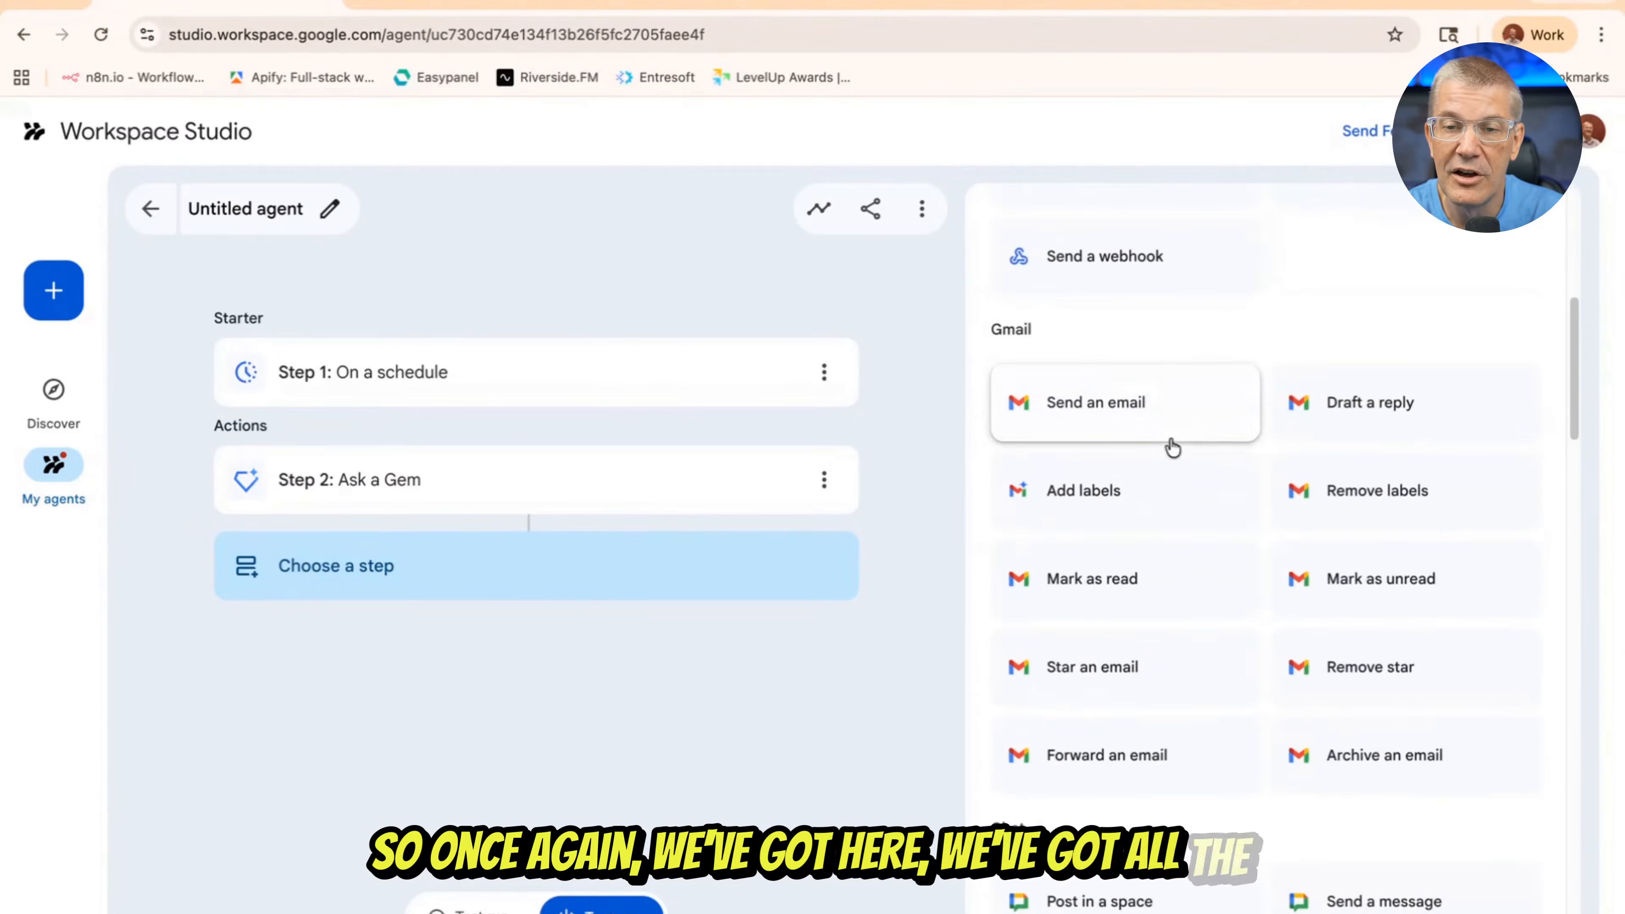
{"action": "left_click", "coordinate": [1115, 419]}
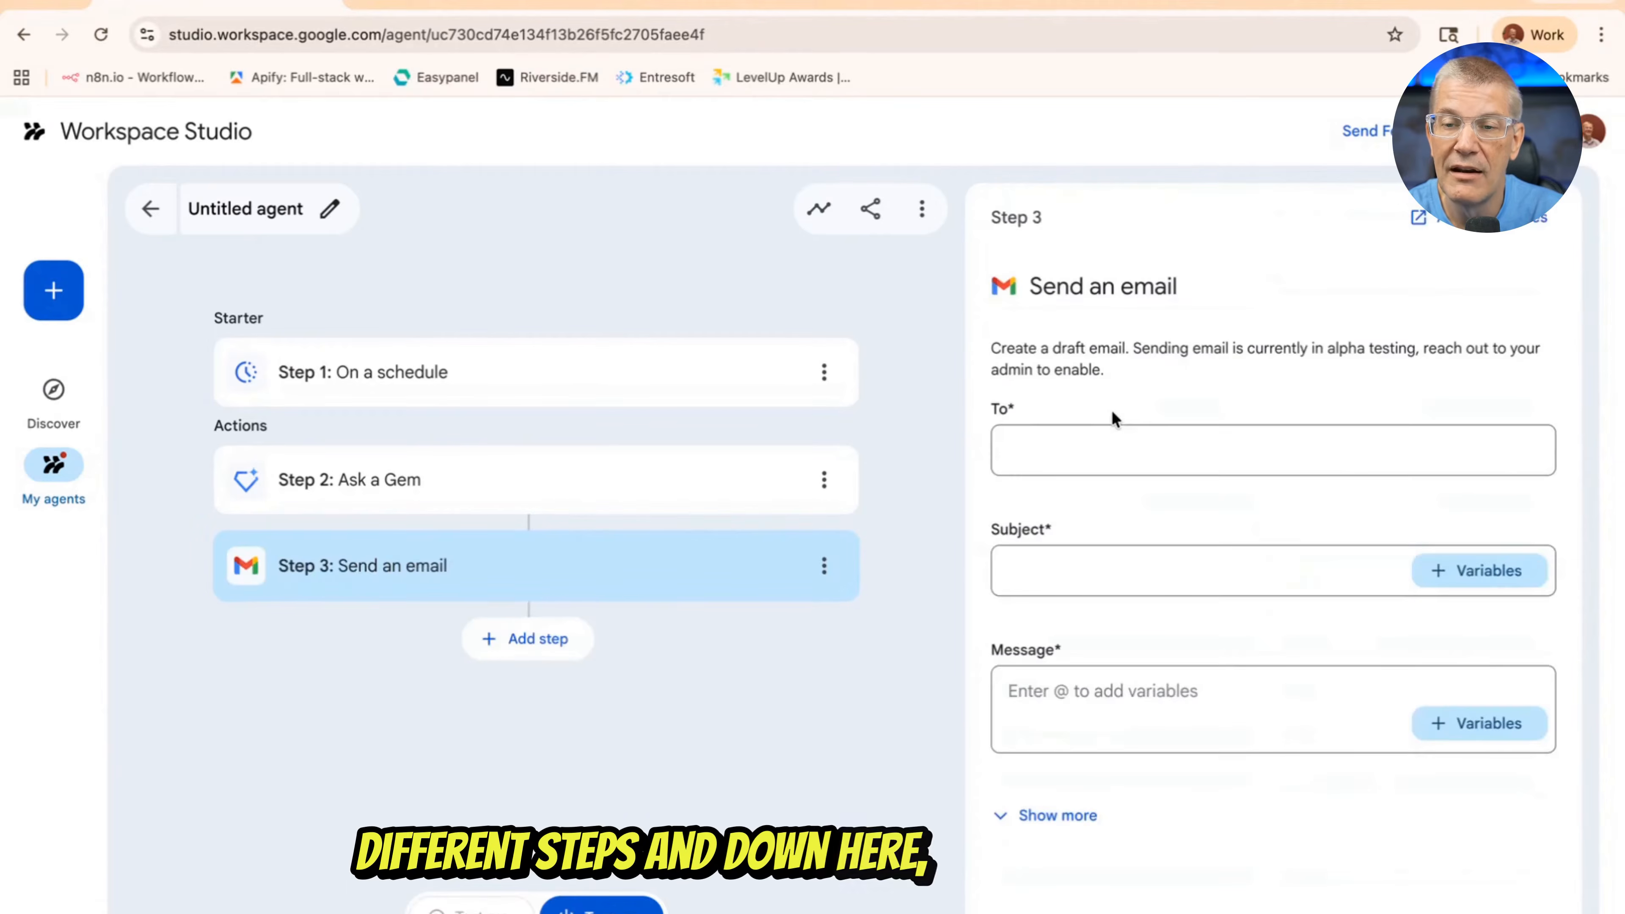
Address the email to the account owner's own contact and set its subject to "SOP email"
{"action": "left_click", "coordinate": [1049, 456]}
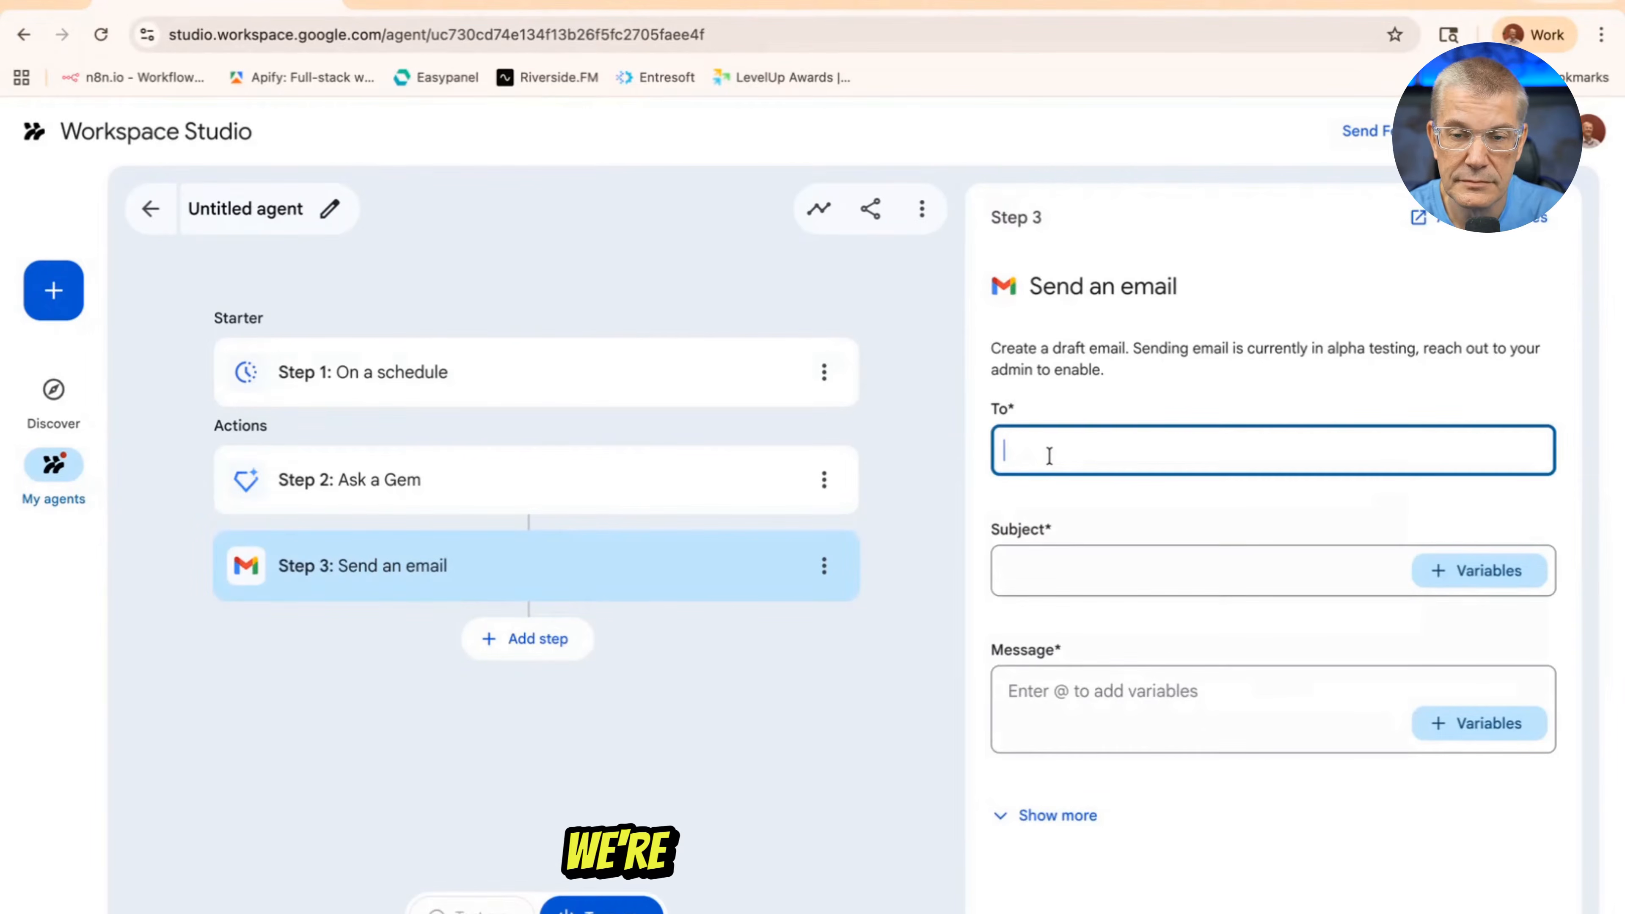
{"action": "type", "text": "stan"}
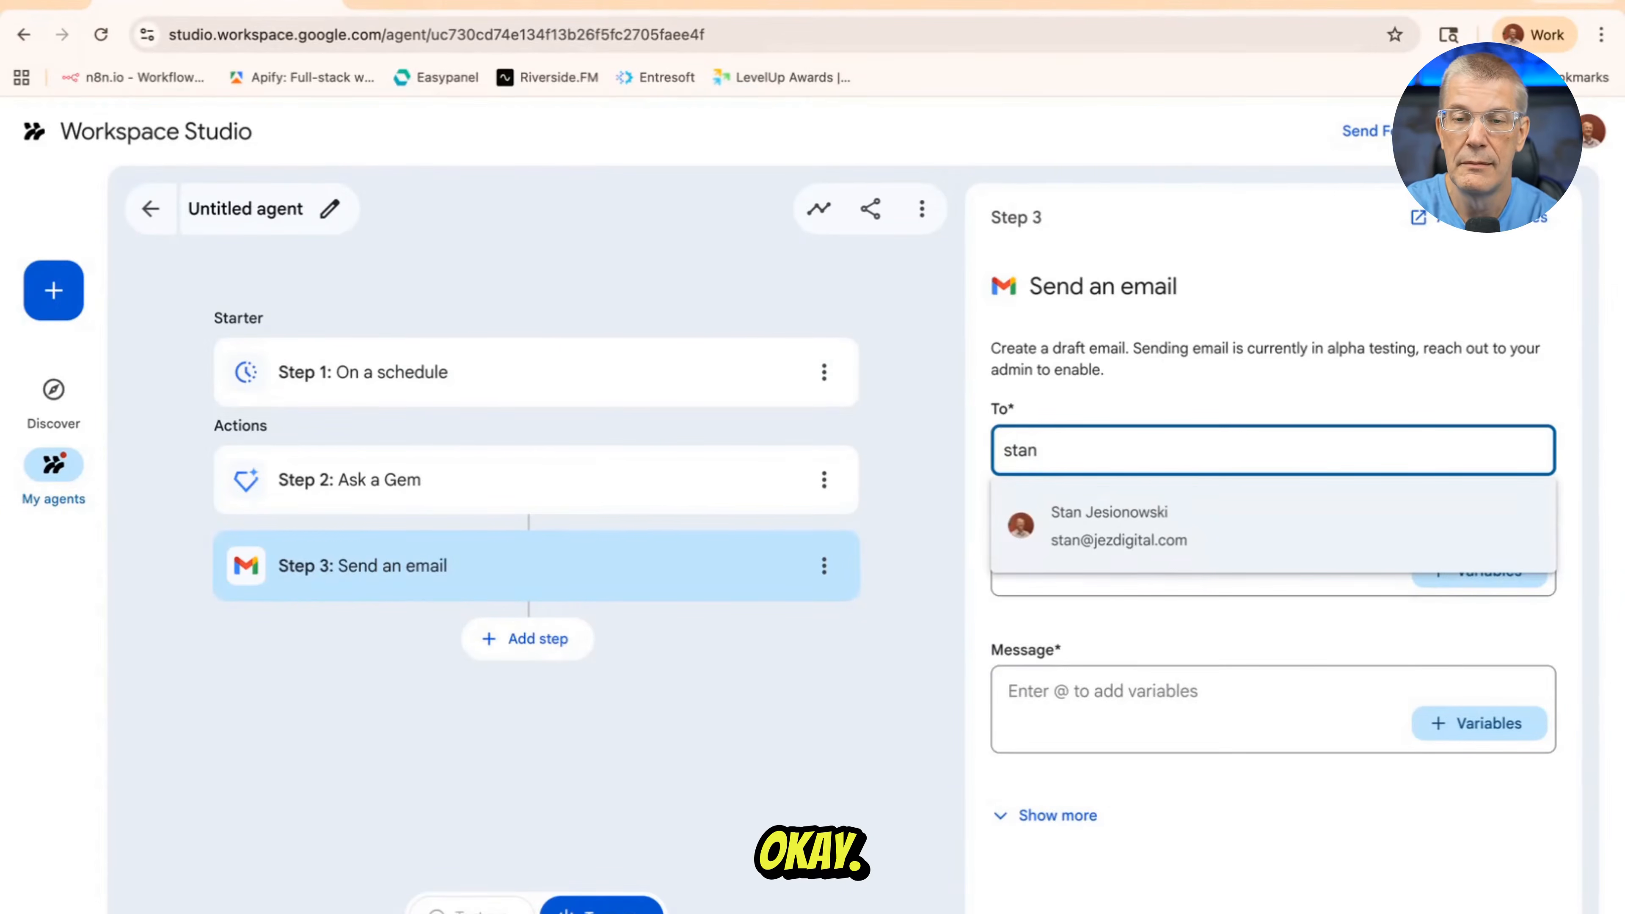
{"action": "left_click", "coordinate": [1122, 549]}
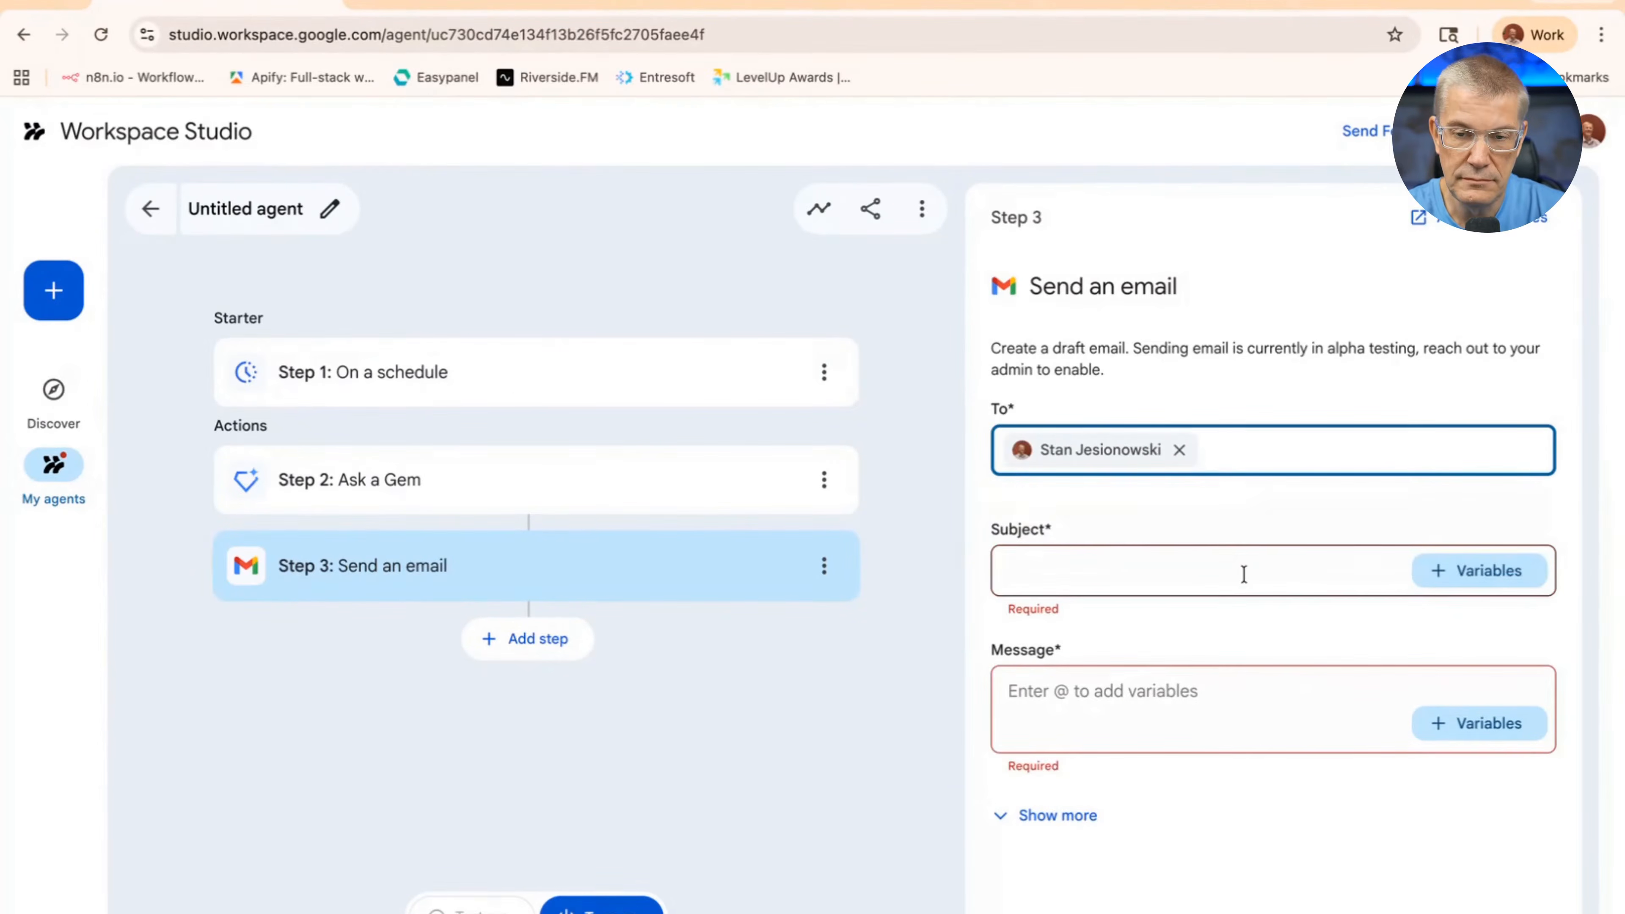
{"action": "left_click", "coordinate": [1211, 577]}
{"action": "type", "text": "SO"}
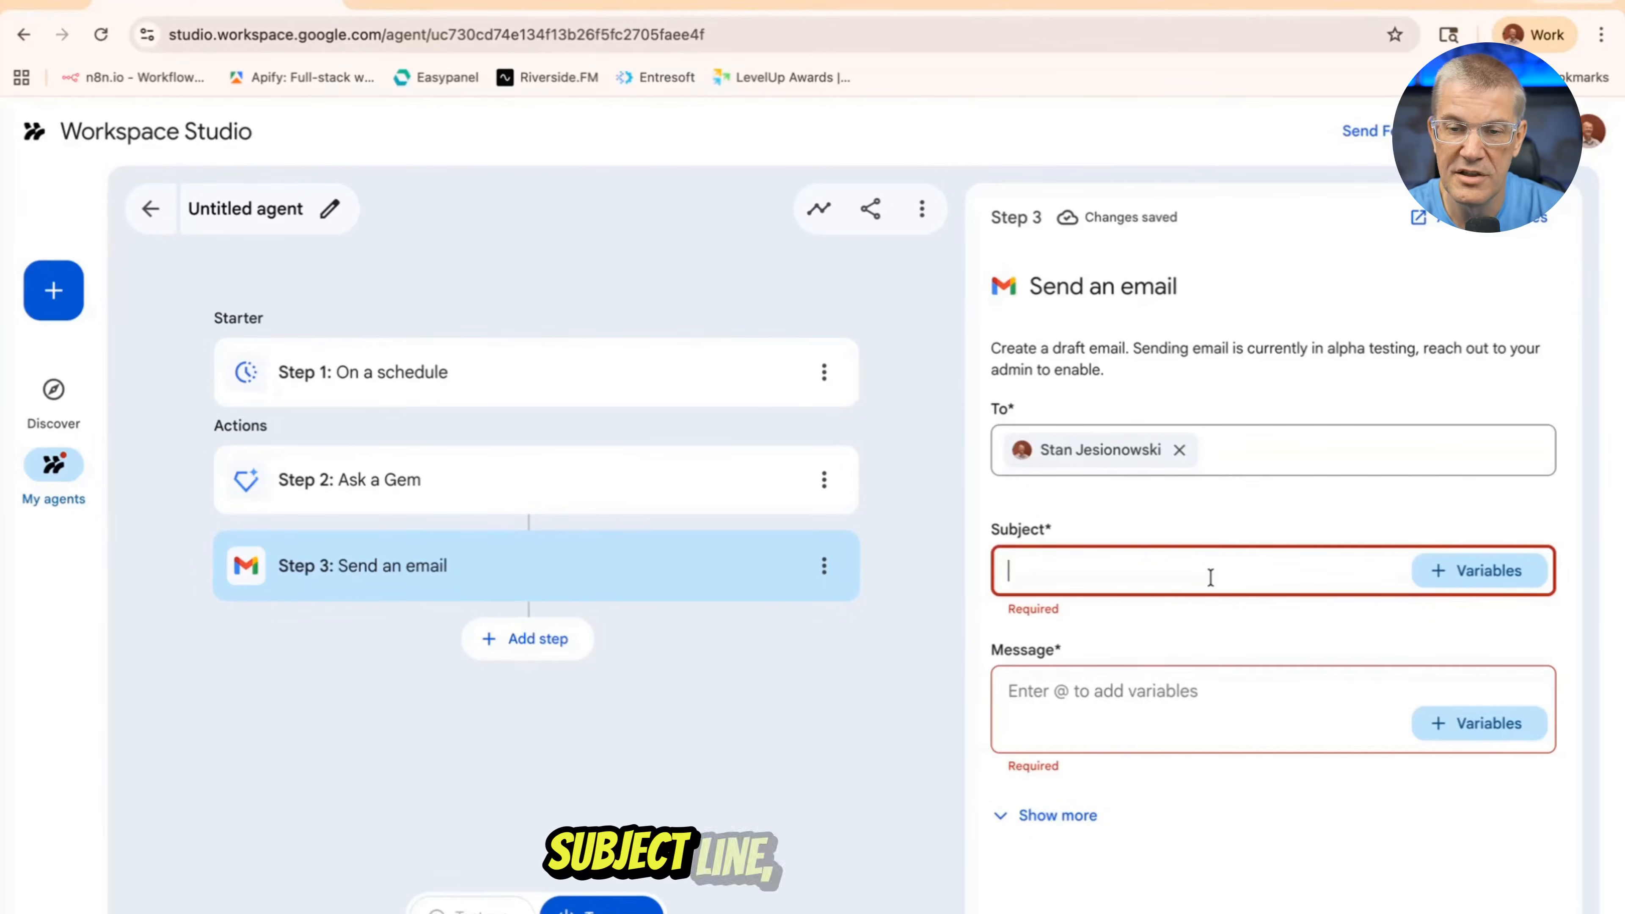
{"action": "type", "text": "p"}
{"action": "key", "text": "BackSpace"}
{"action": "type", "text": "P email"}
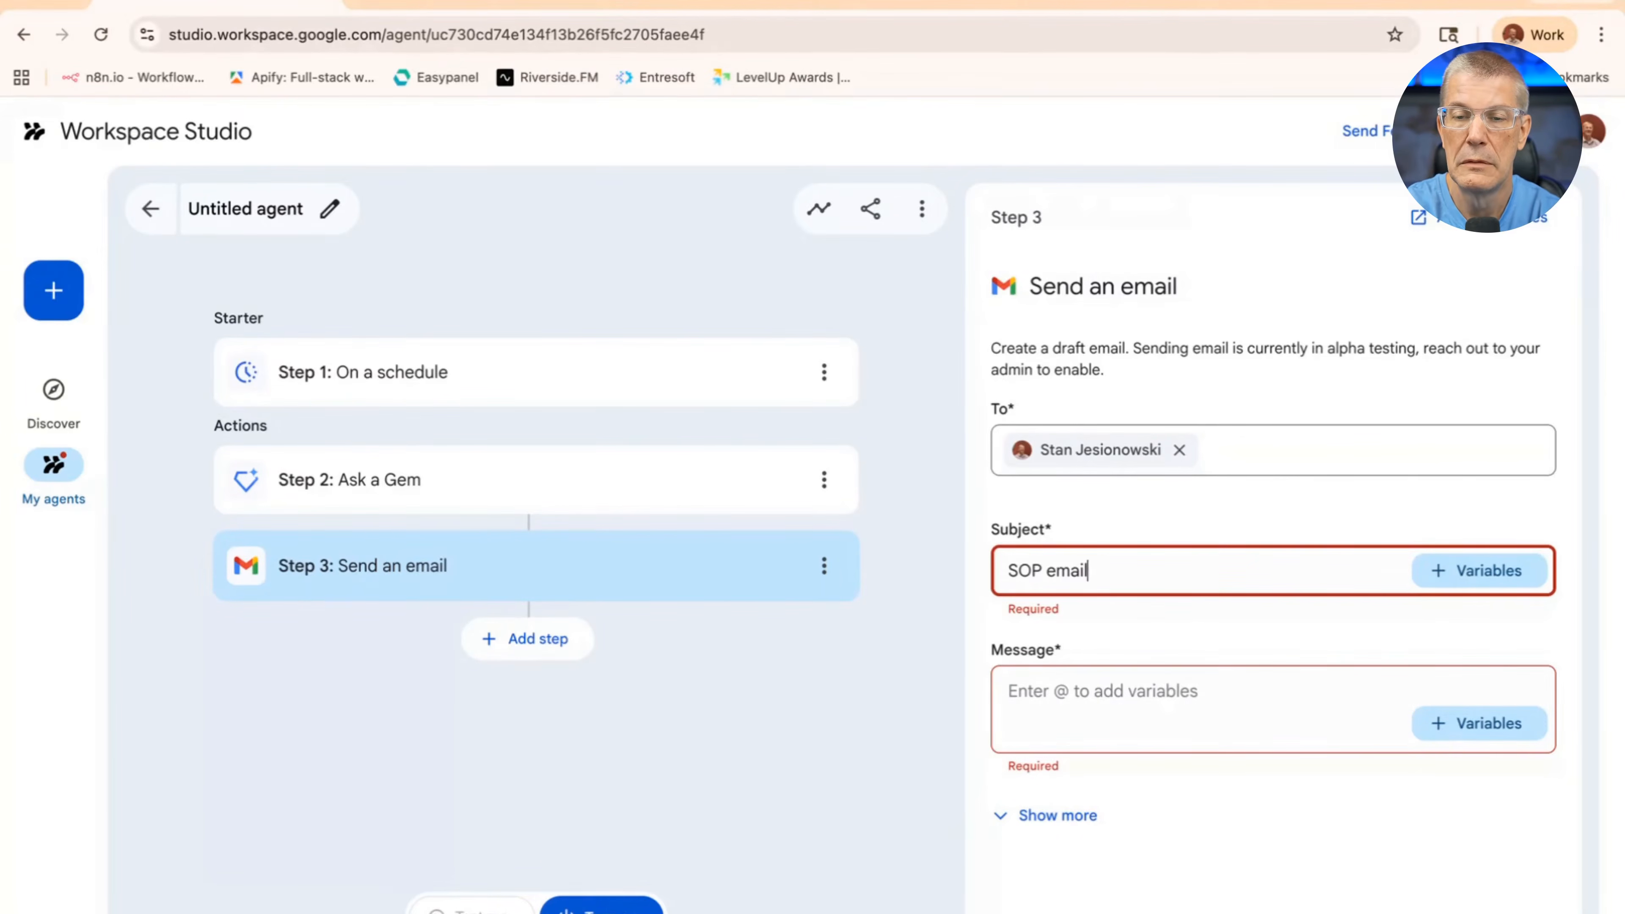
Fill the email message with the "Content created by a Gem" variable from the Ask a Gem step
{"action": "left_click", "coordinate": [1201, 682]}
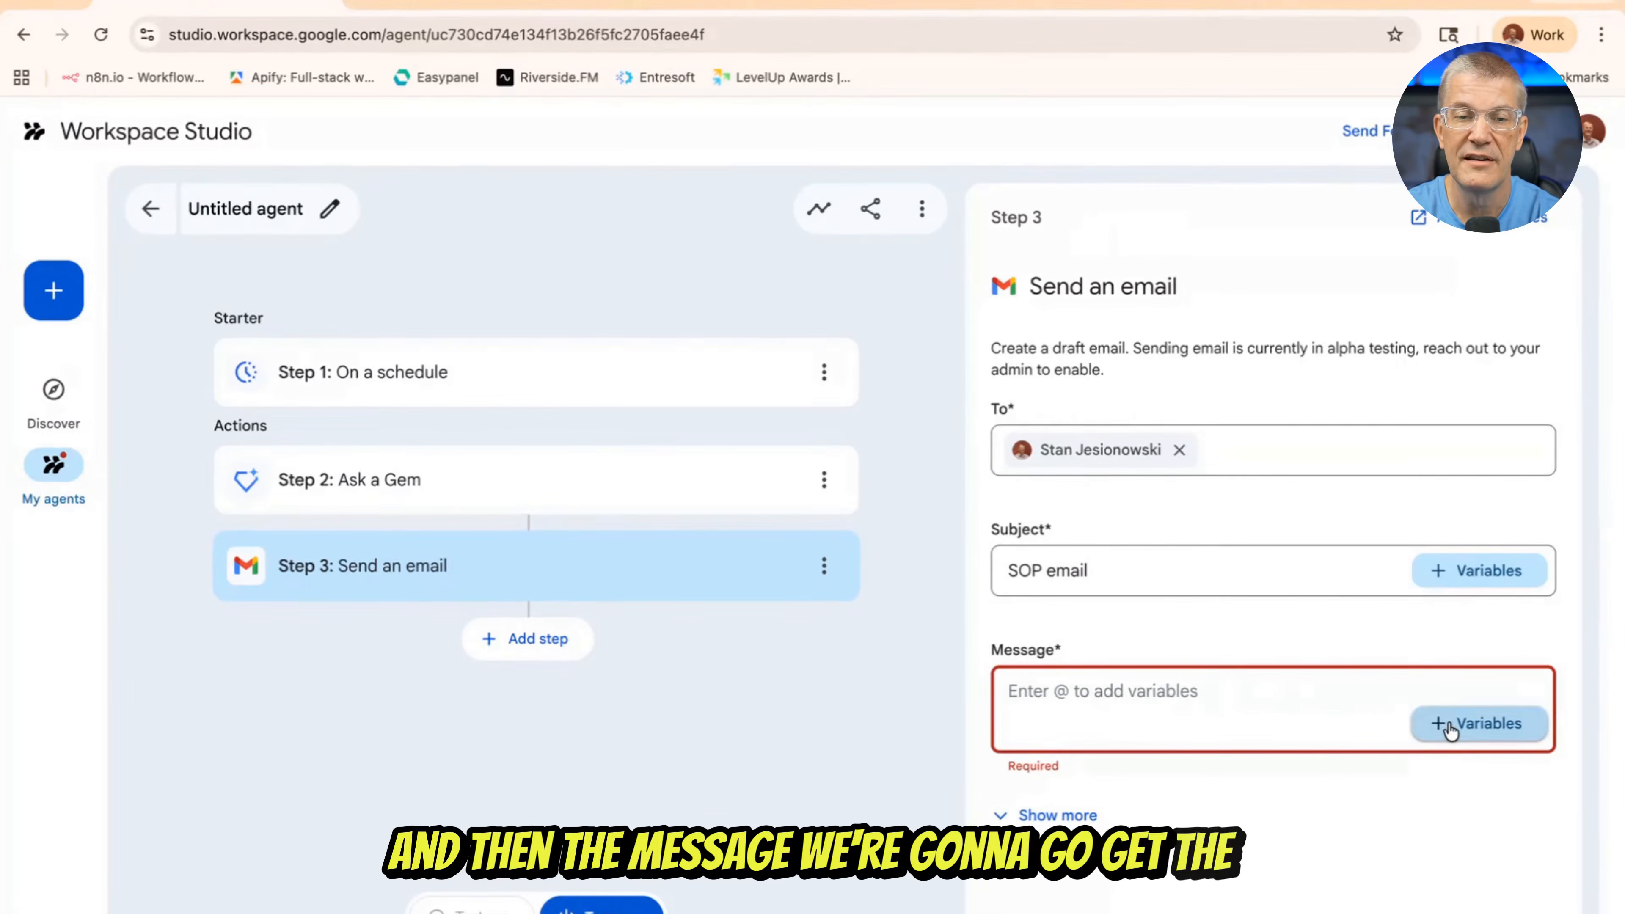
{"action": "left_click", "coordinate": [1451, 730]}
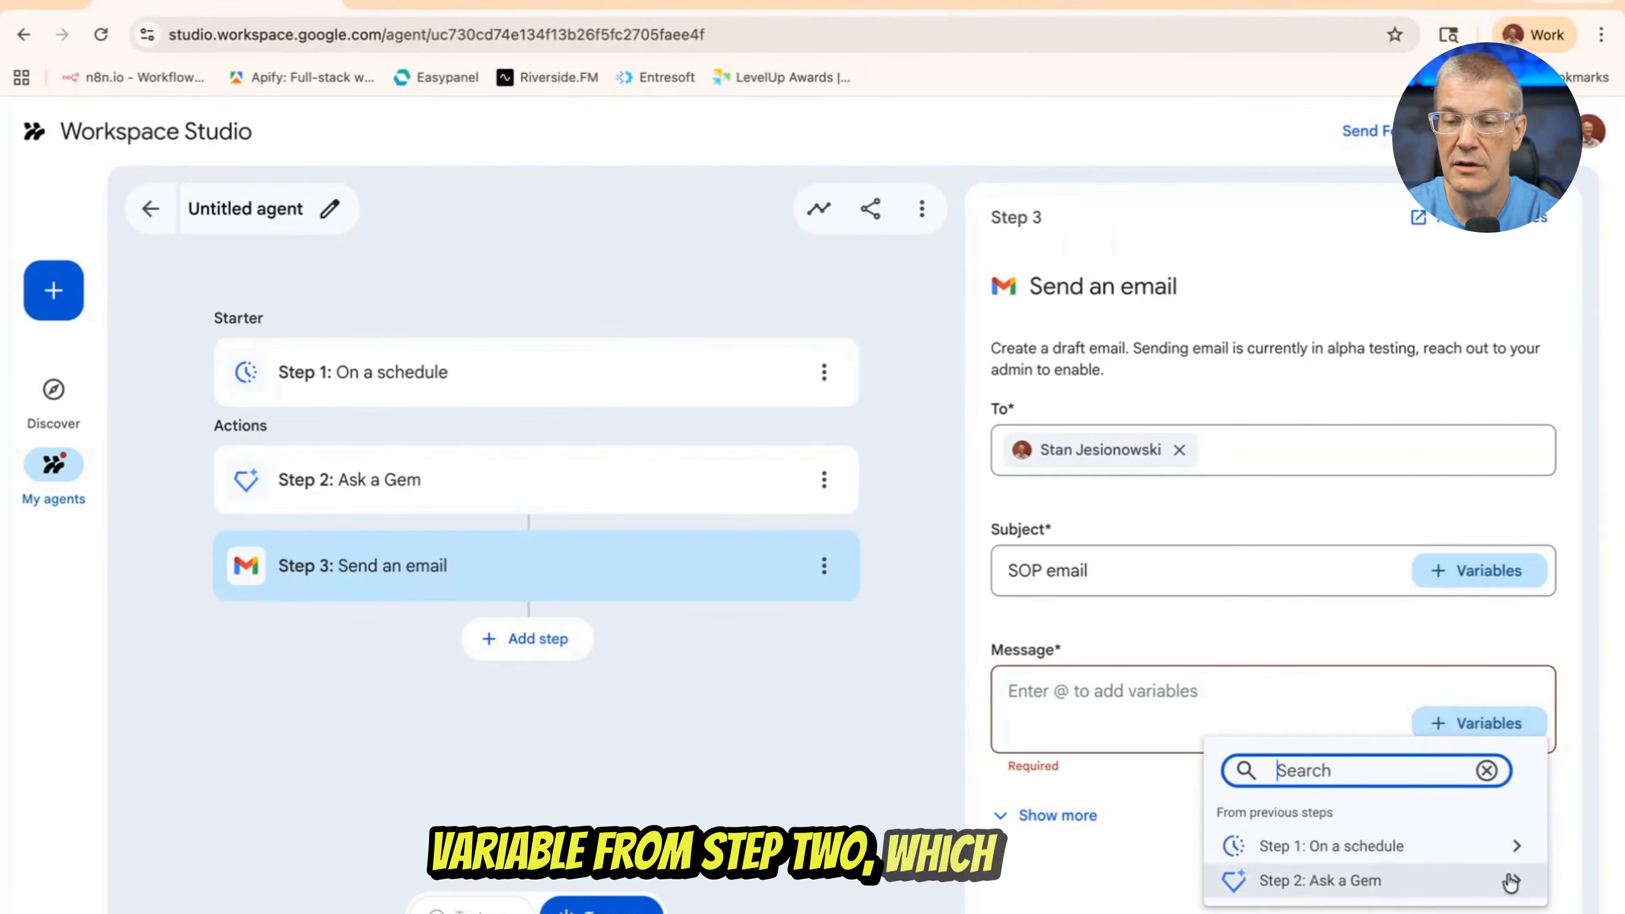
{"action": "left_click", "coordinate": [1512, 882]}
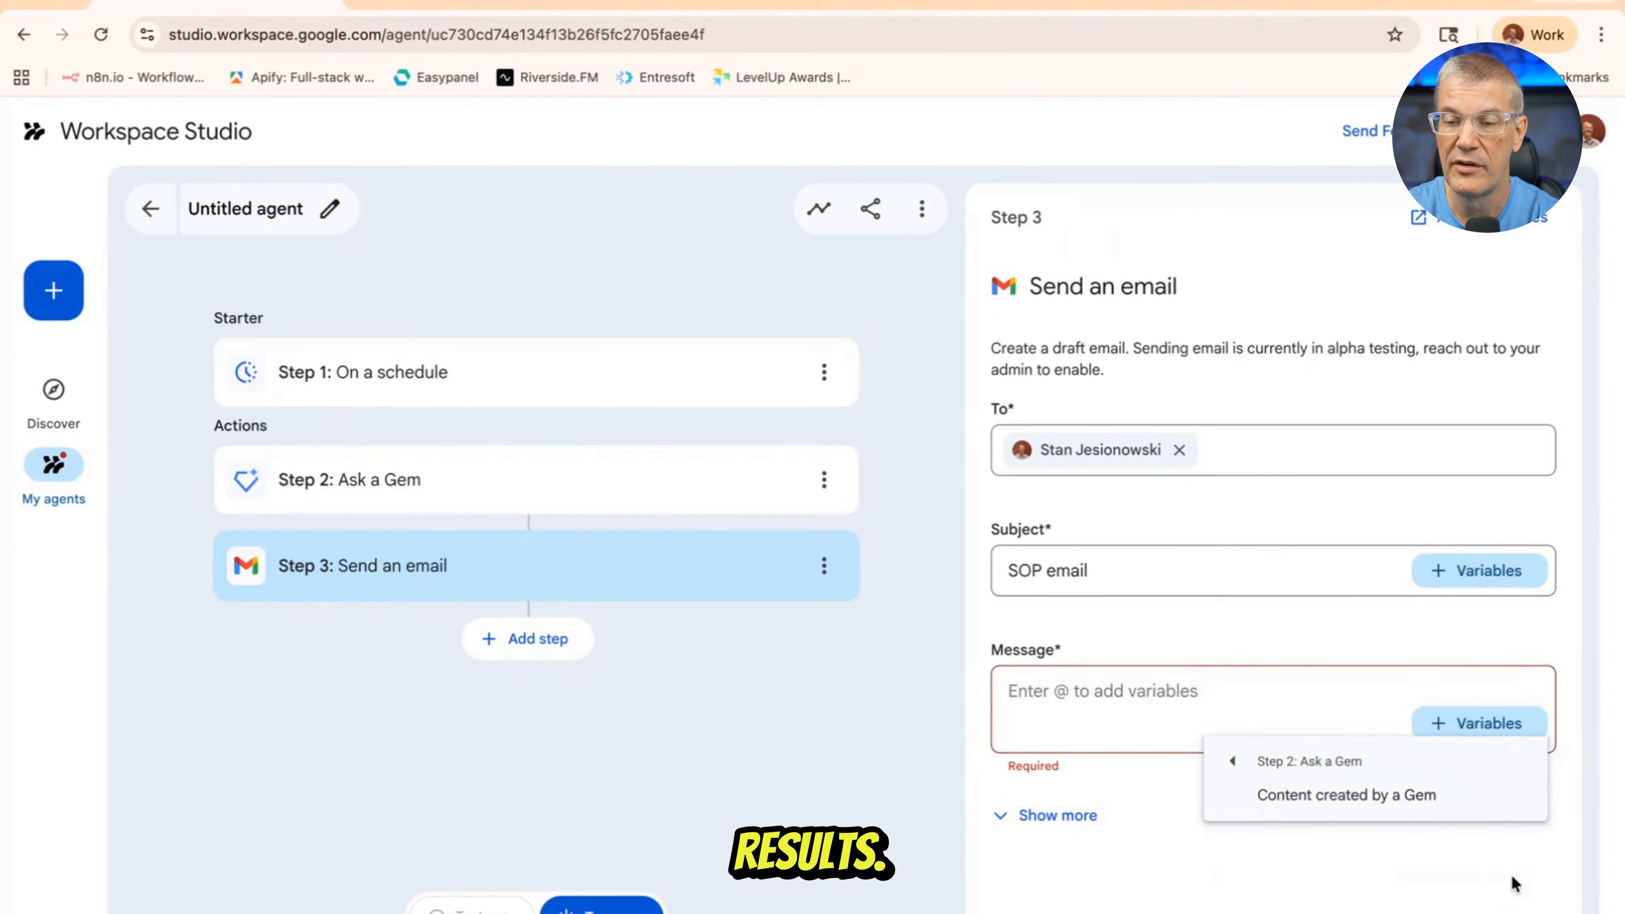
{"action": "left_click", "coordinate": [1322, 808]}
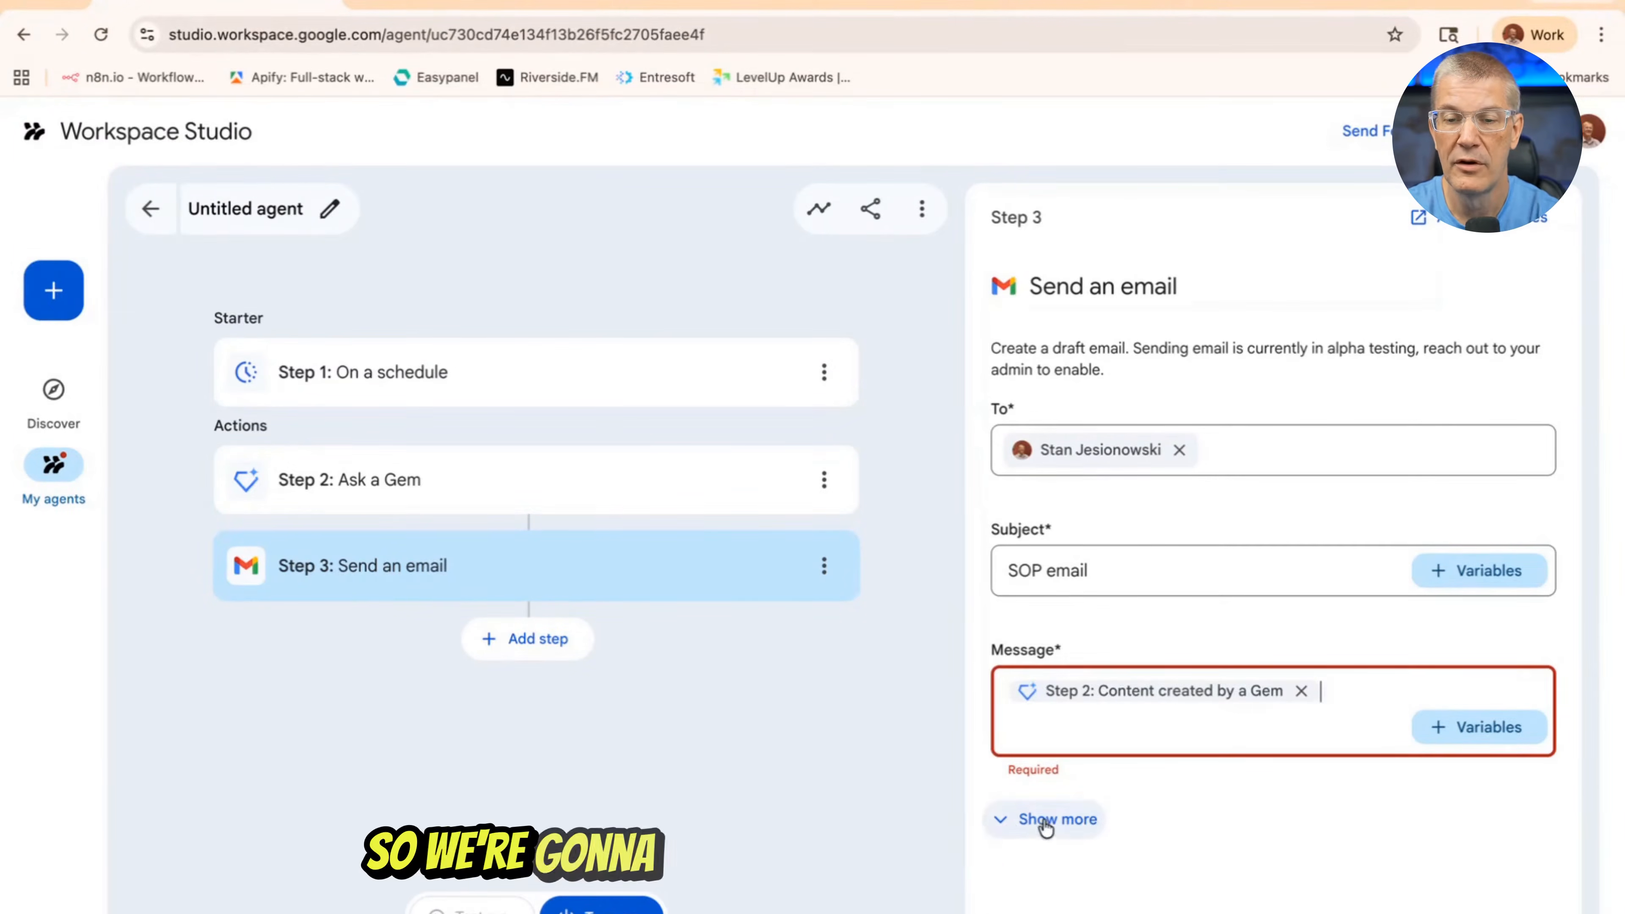
{"action": "left_click", "coordinate": [1194, 570]}
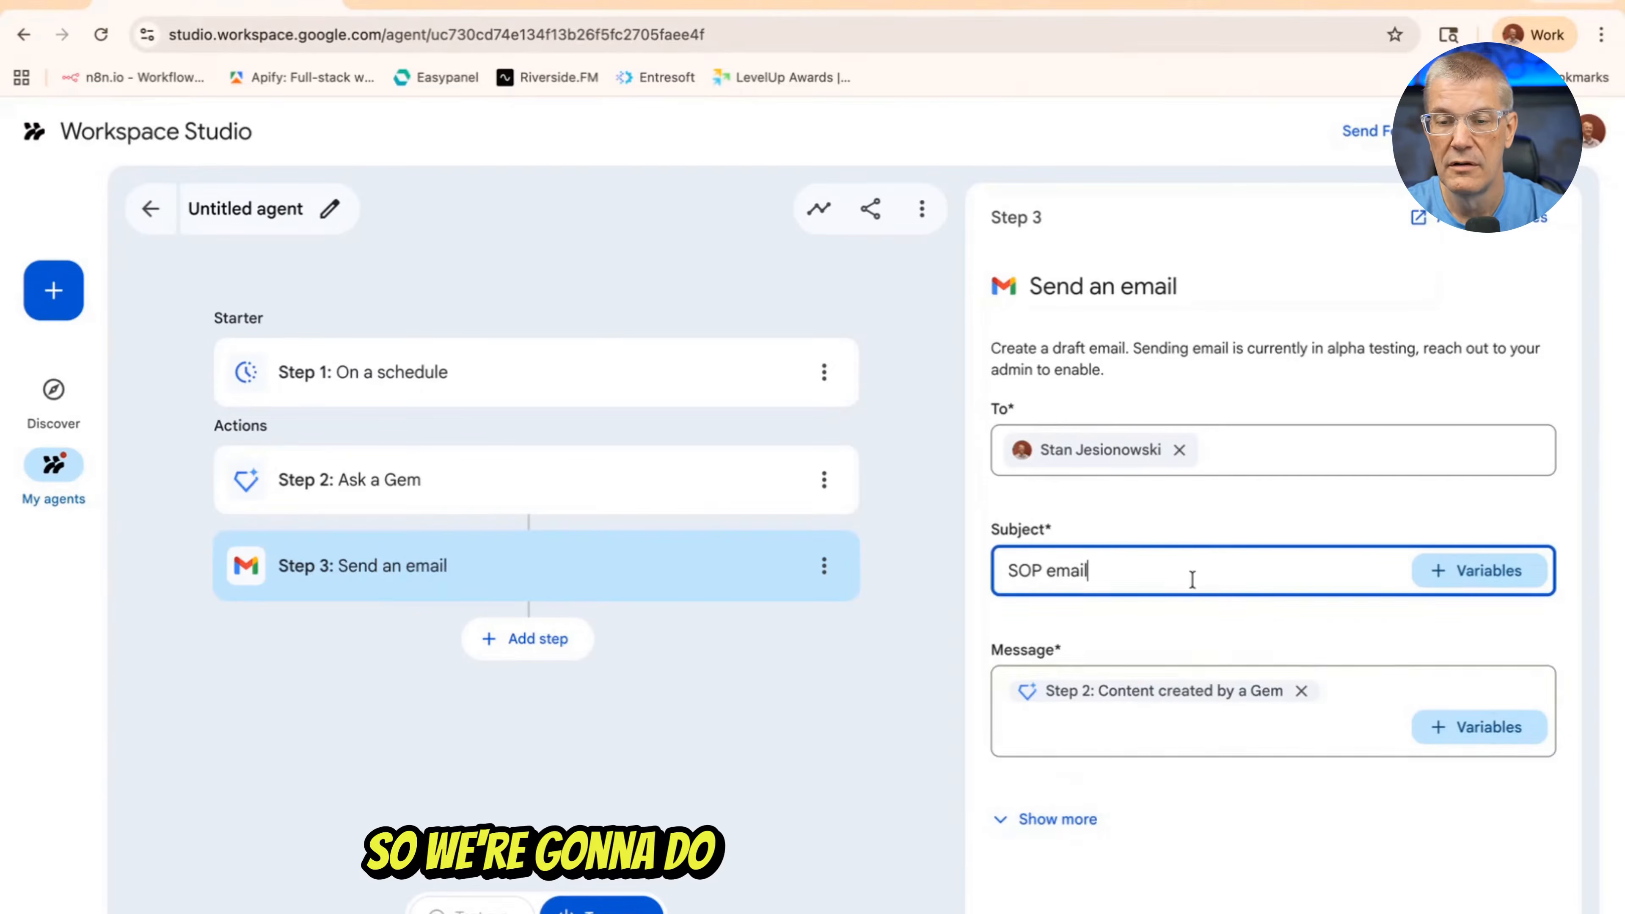
Expand the email step's additional options to view the Cc and Bcc fields
{"action": "left_click", "coordinate": [1053, 817]}
{"action": "scroll", "coordinate": [1088, 756], "scroll_direction": "down", "scroll_amount": 3}
{"action": "left_click", "coordinate": [1071, 717]}
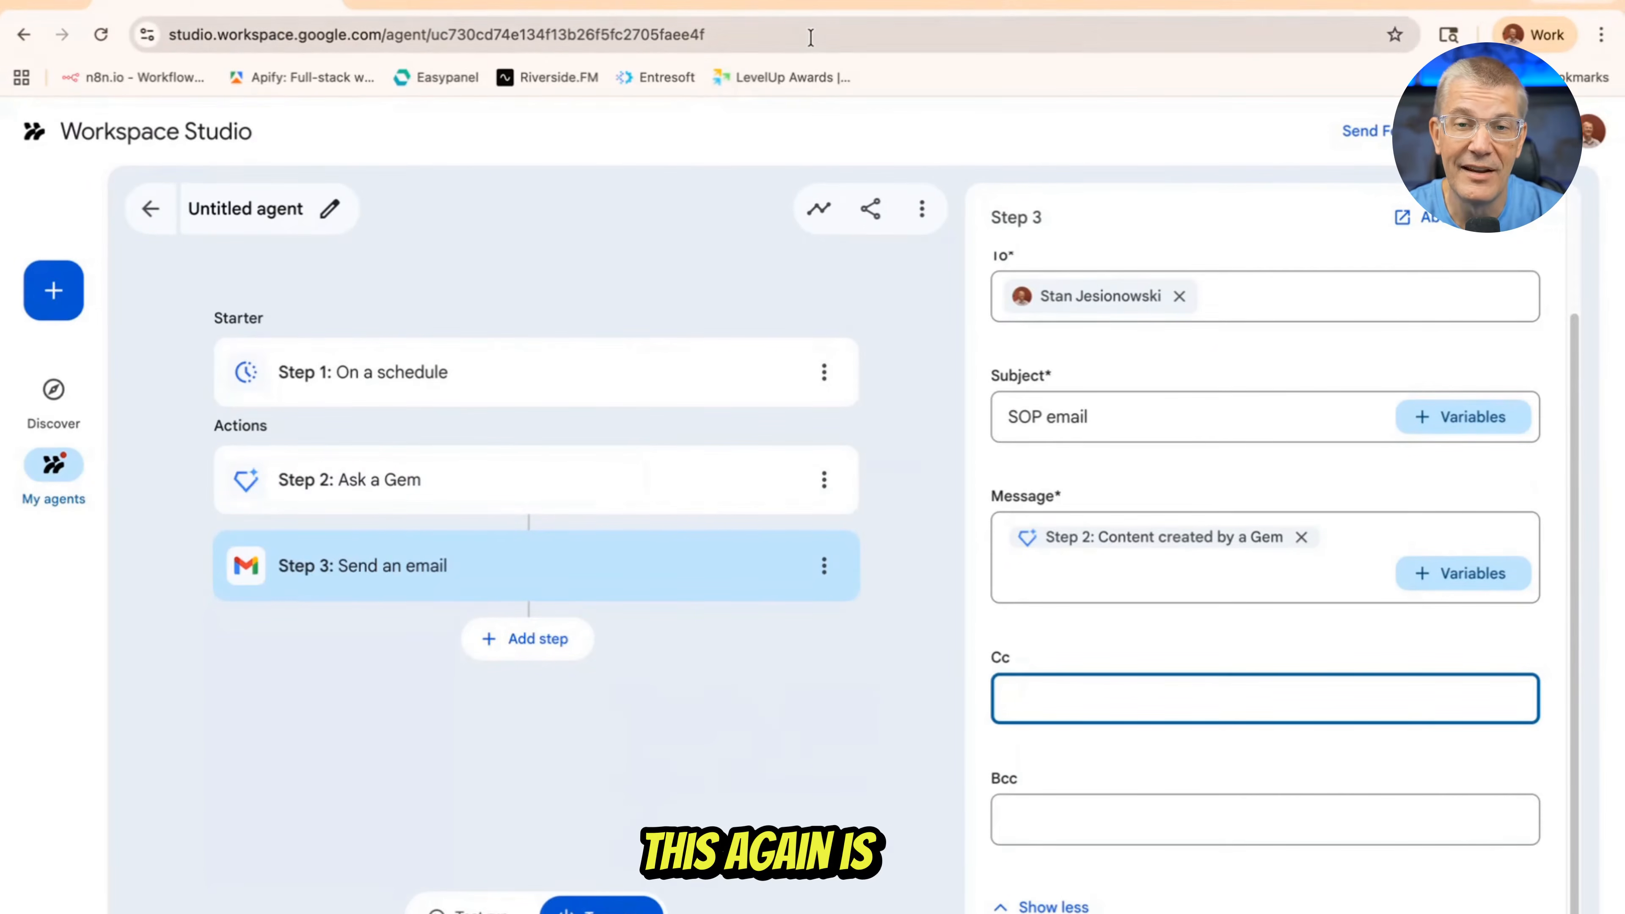
Switch to Gmail, close the Stocks Update draft, and review the December 4 email describing the video production setup
{"action": "left_click", "coordinate": [977, 3]}
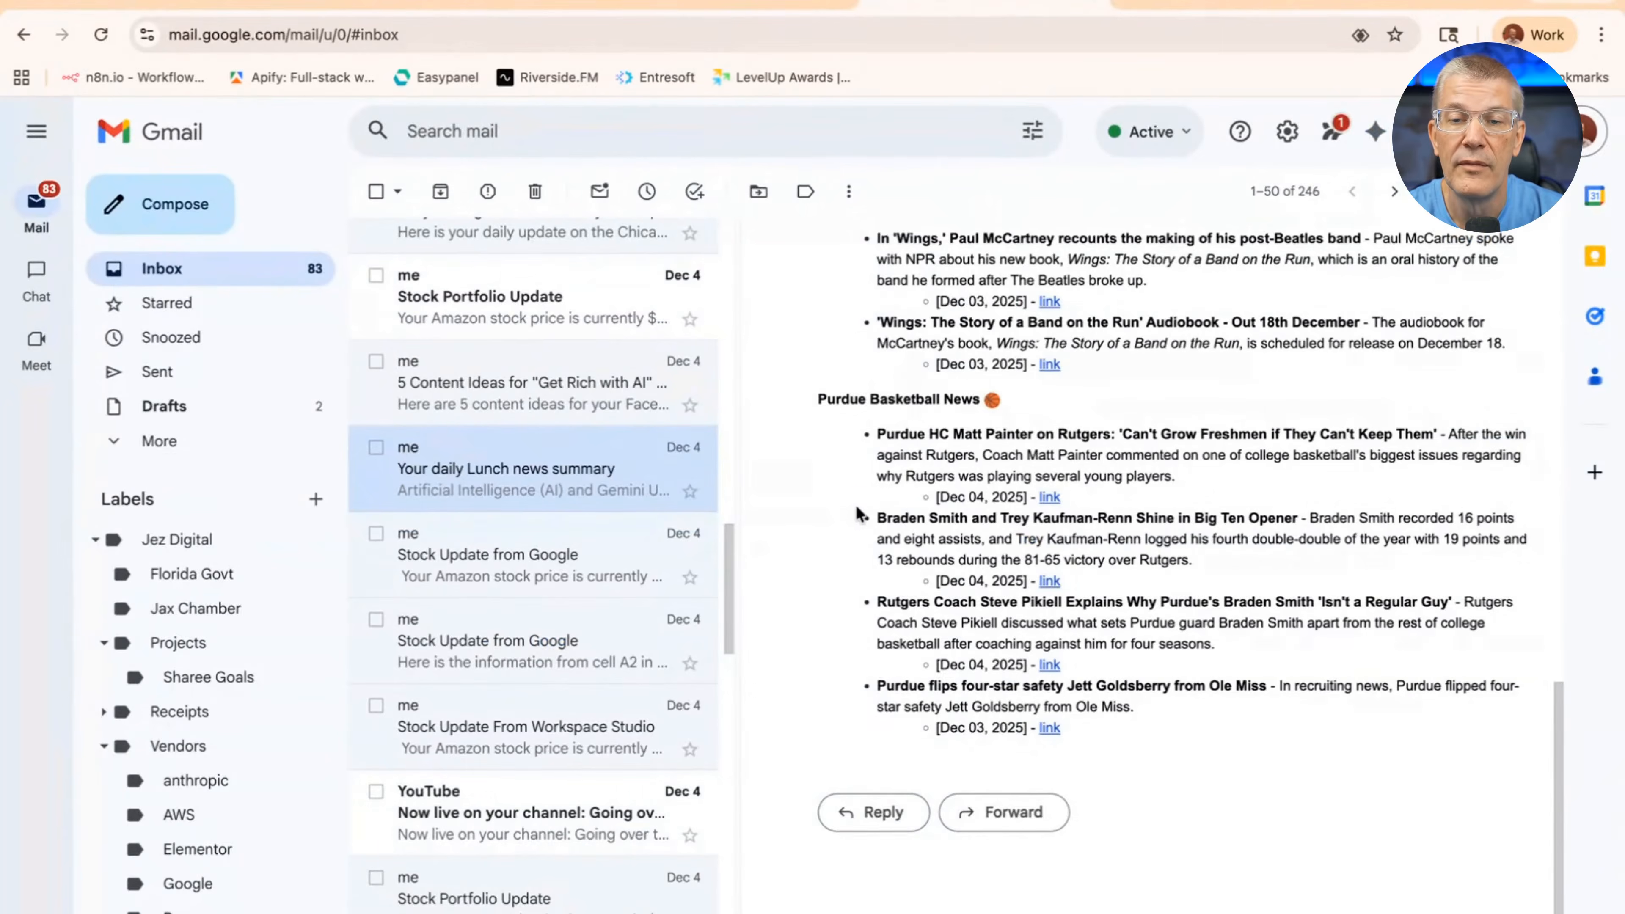
{"action": "scroll", "coordinate": [858, 512], "scroll_direction": "up", "scroll_amount": 5}
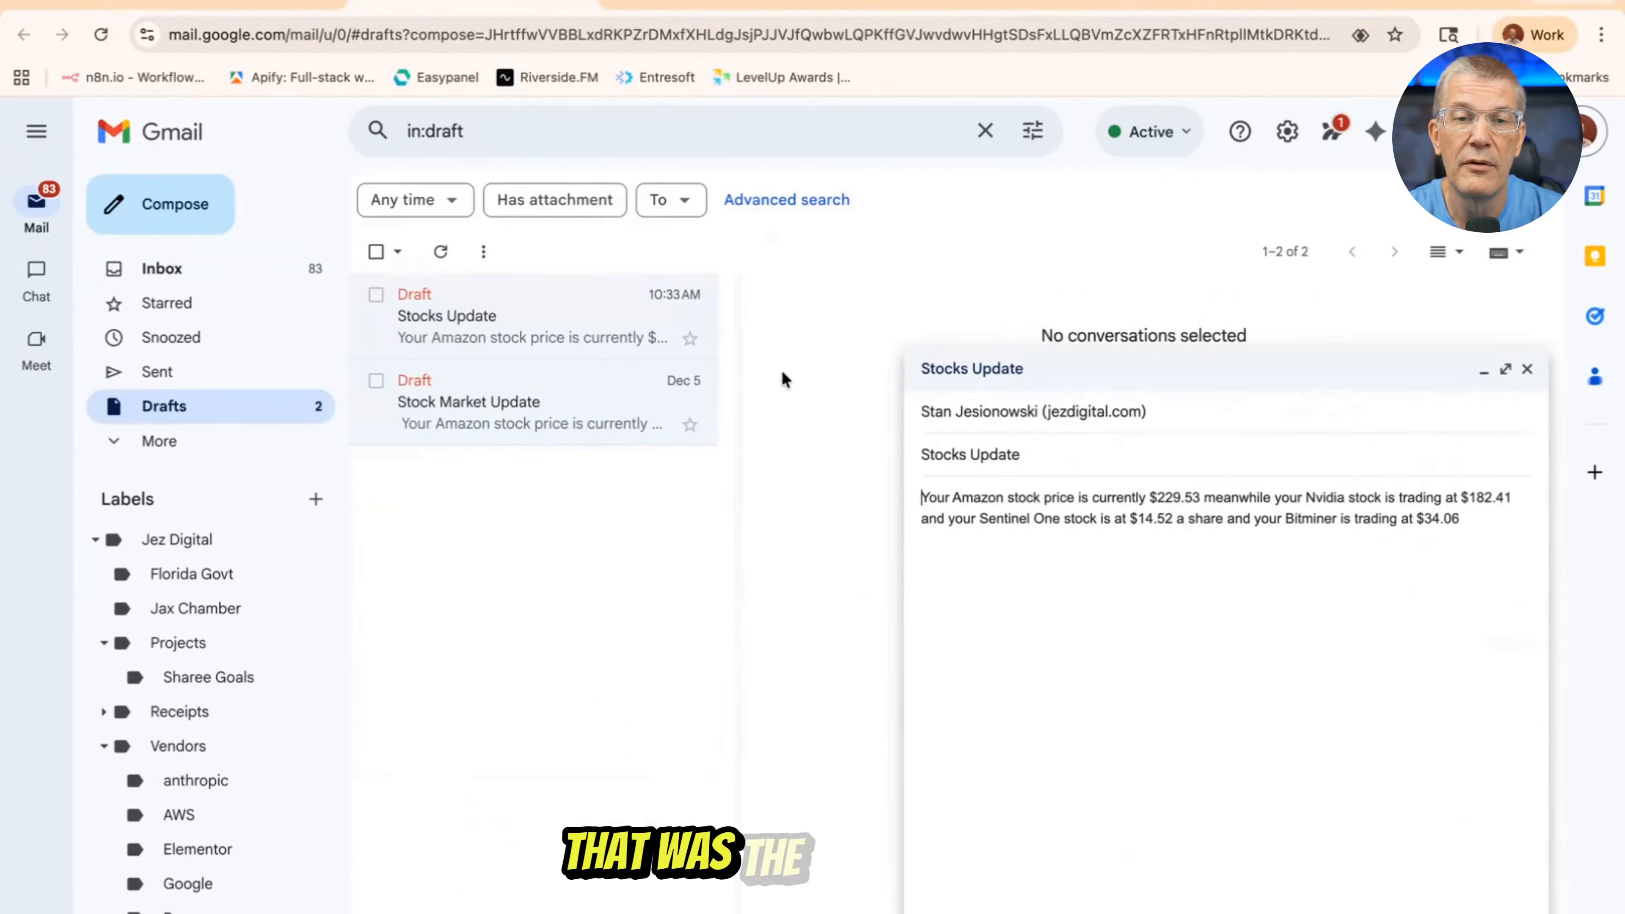
{"action": "left_click", "coordinate": [1527, 369]}
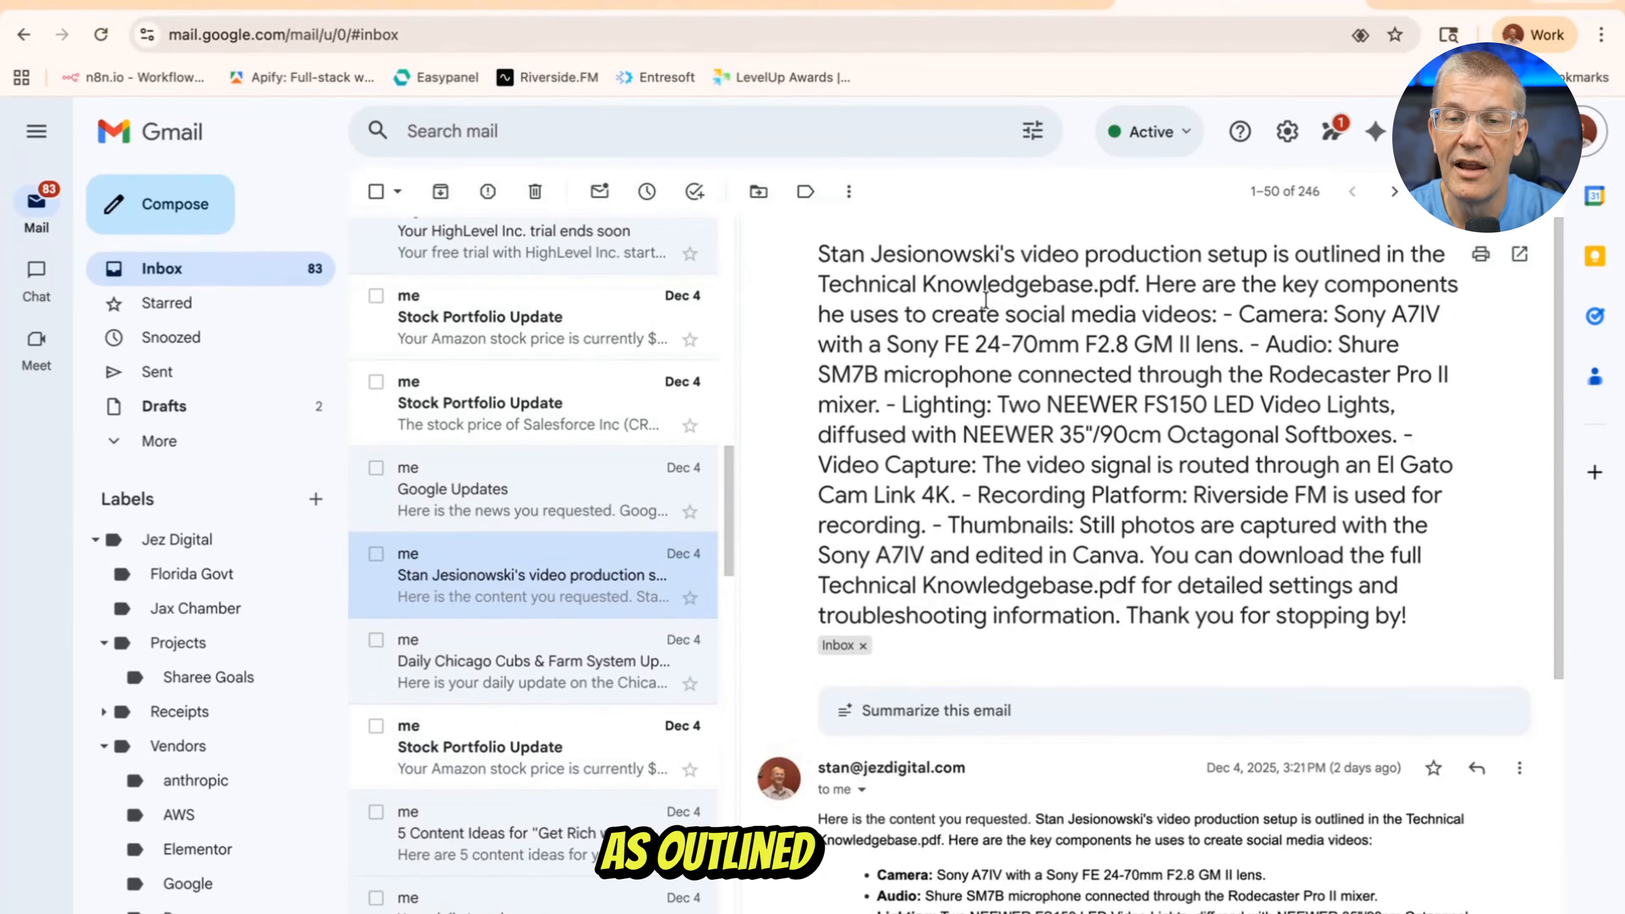
{"action": "scroll", "coordinate": [1031, 363], "scroll_direction": "down", "scroll_amount": 4}
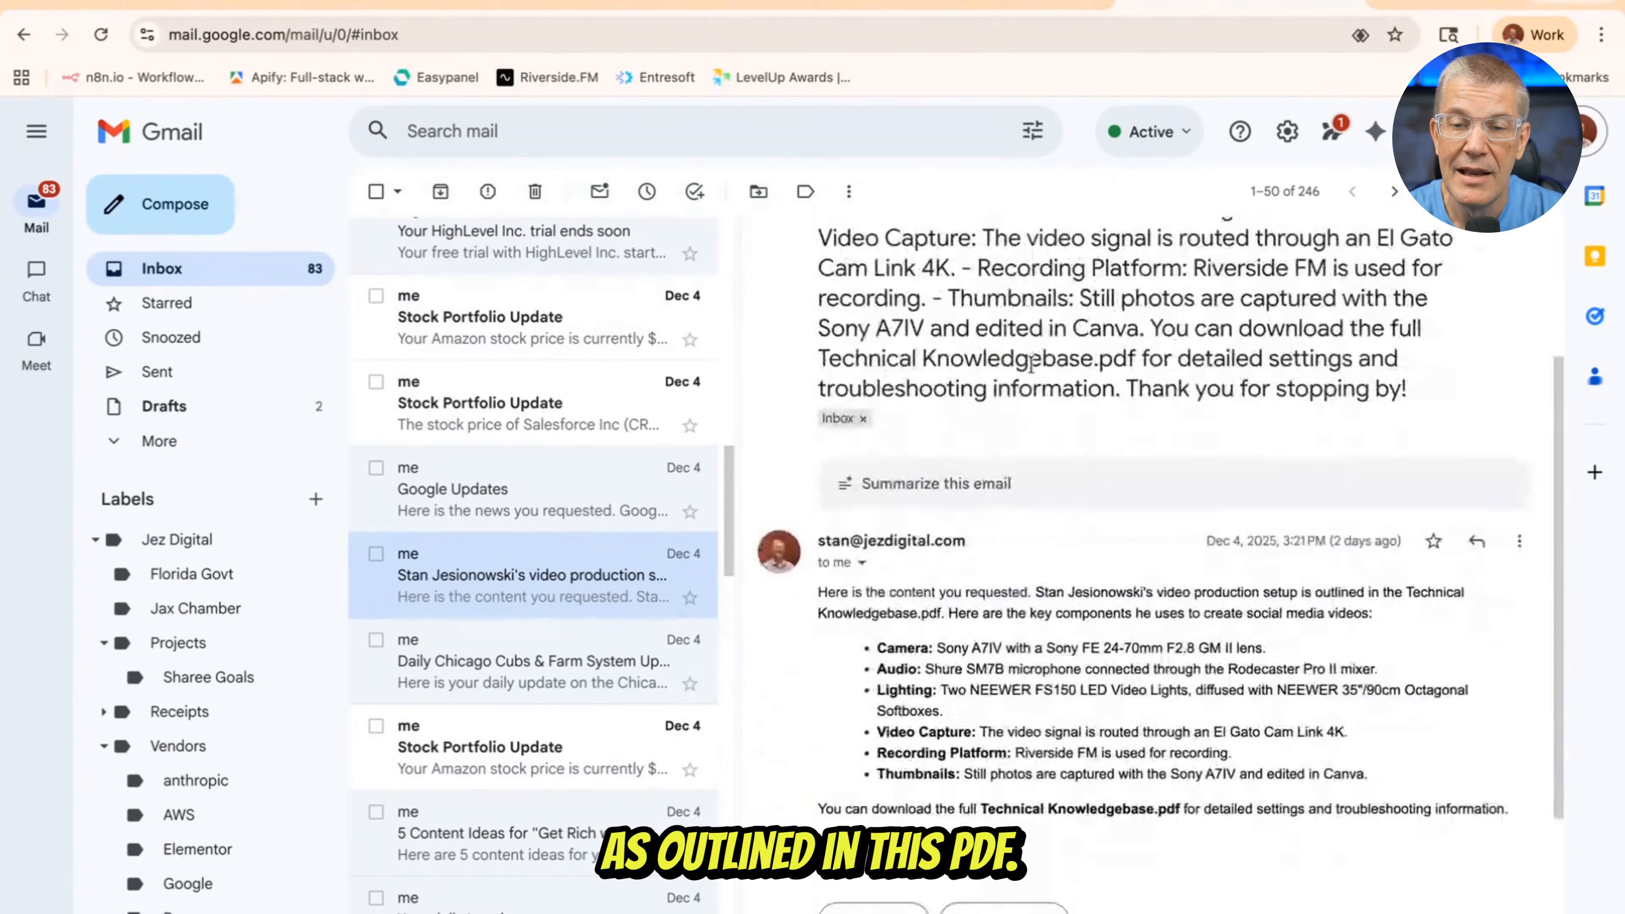
{"action": "scroll", "coordinate": [1031, 363], "scroll_direction": "up", "scroll_amount": 4}
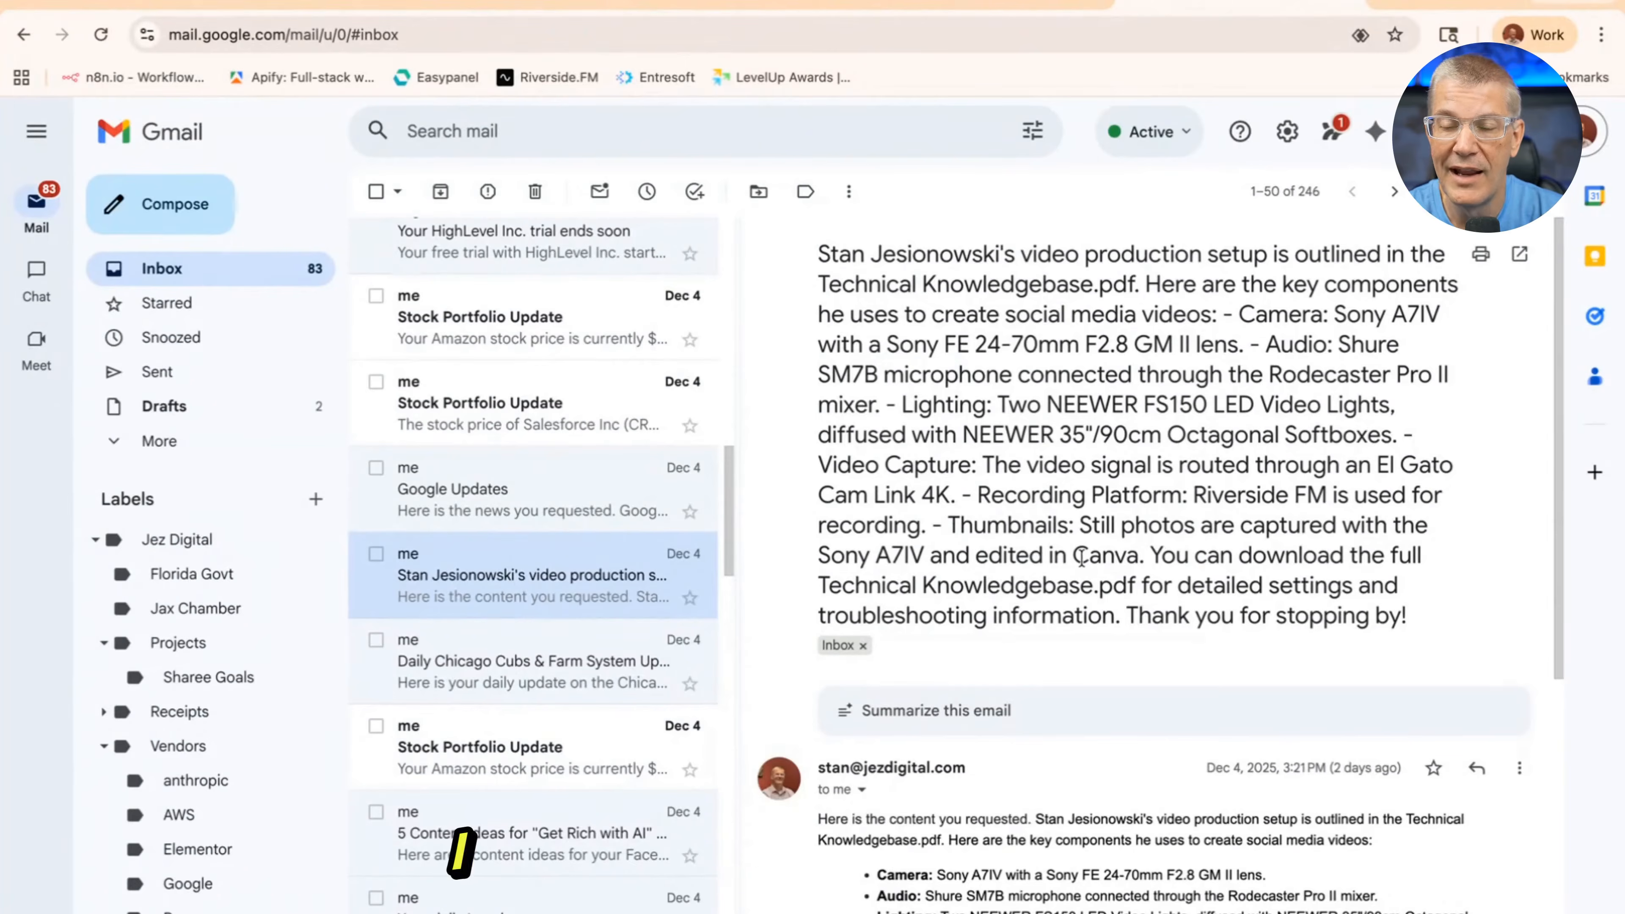
{"action": "scroll", "coordinate": [1060, 537], "scroll_direction": "down", "scroll_amount": 3}
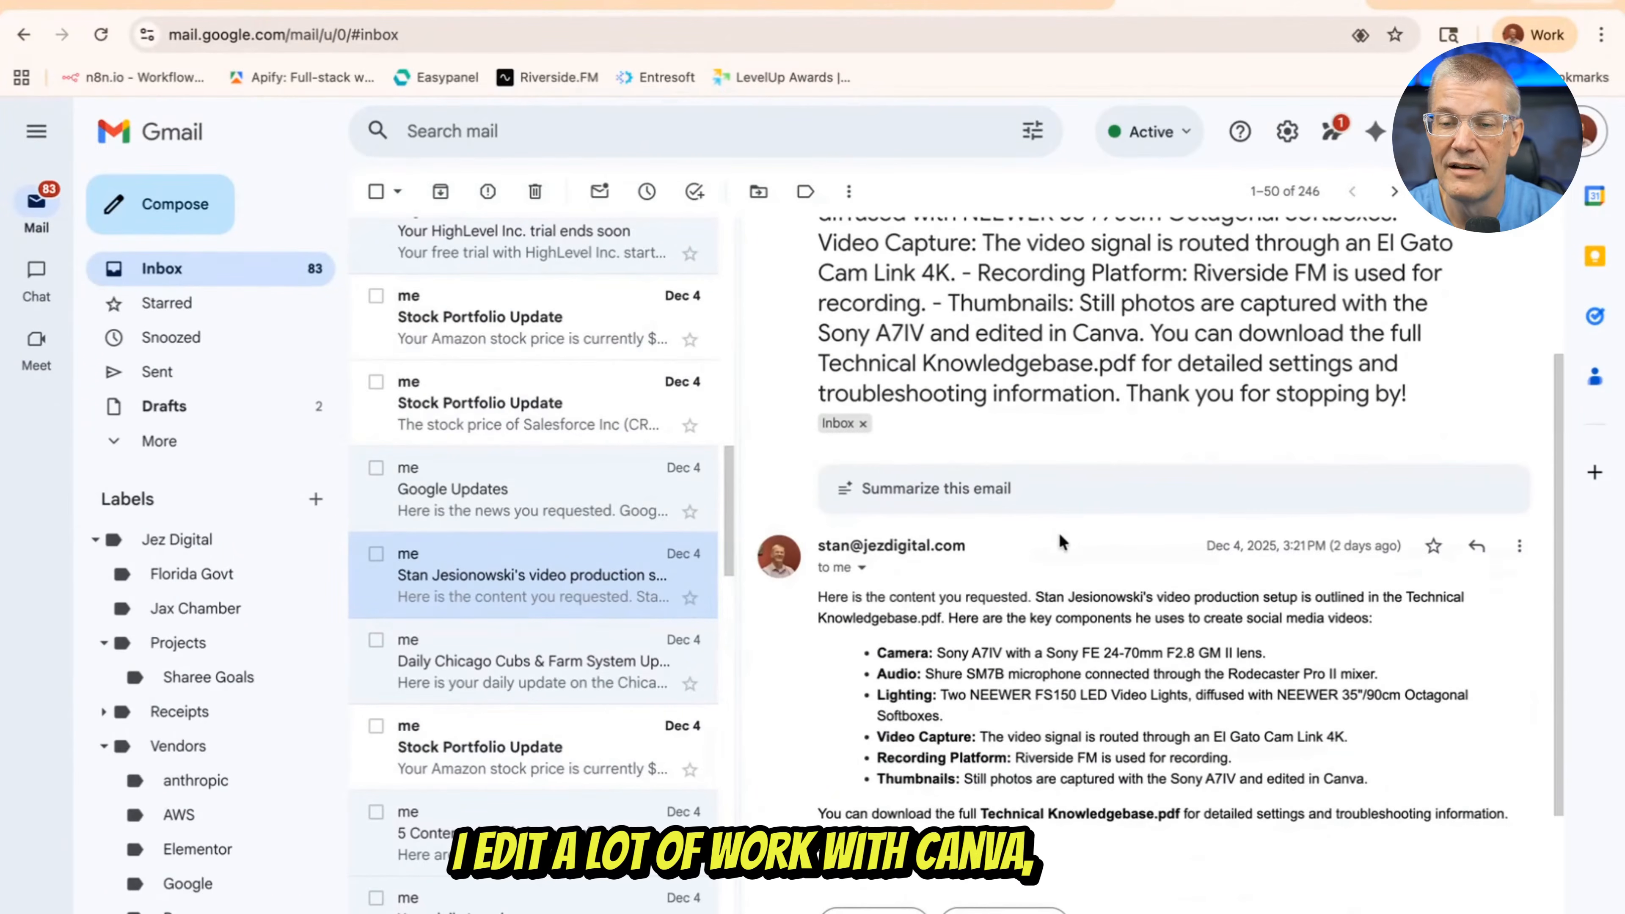
{"action": "scroll", "coordinate": [1007, 489], "scroll_direction": "down", "scroll_amount": 2}
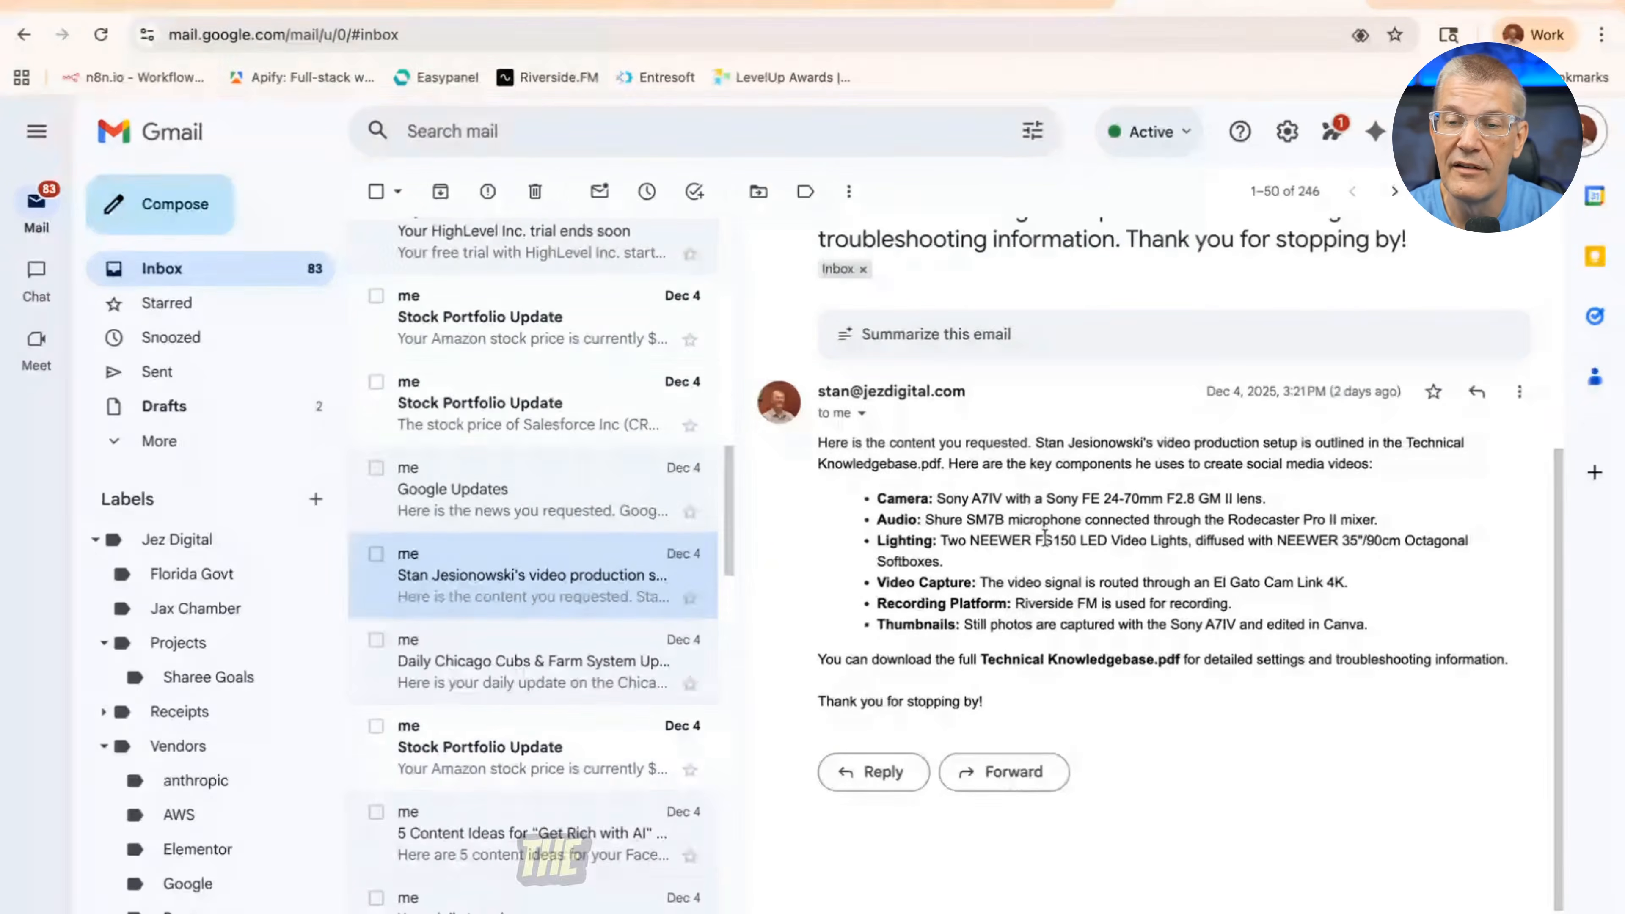
{"action": "scroll", "coordinate": [1042, 538], "scroll_direction": "up", "scroll_amount": 5}
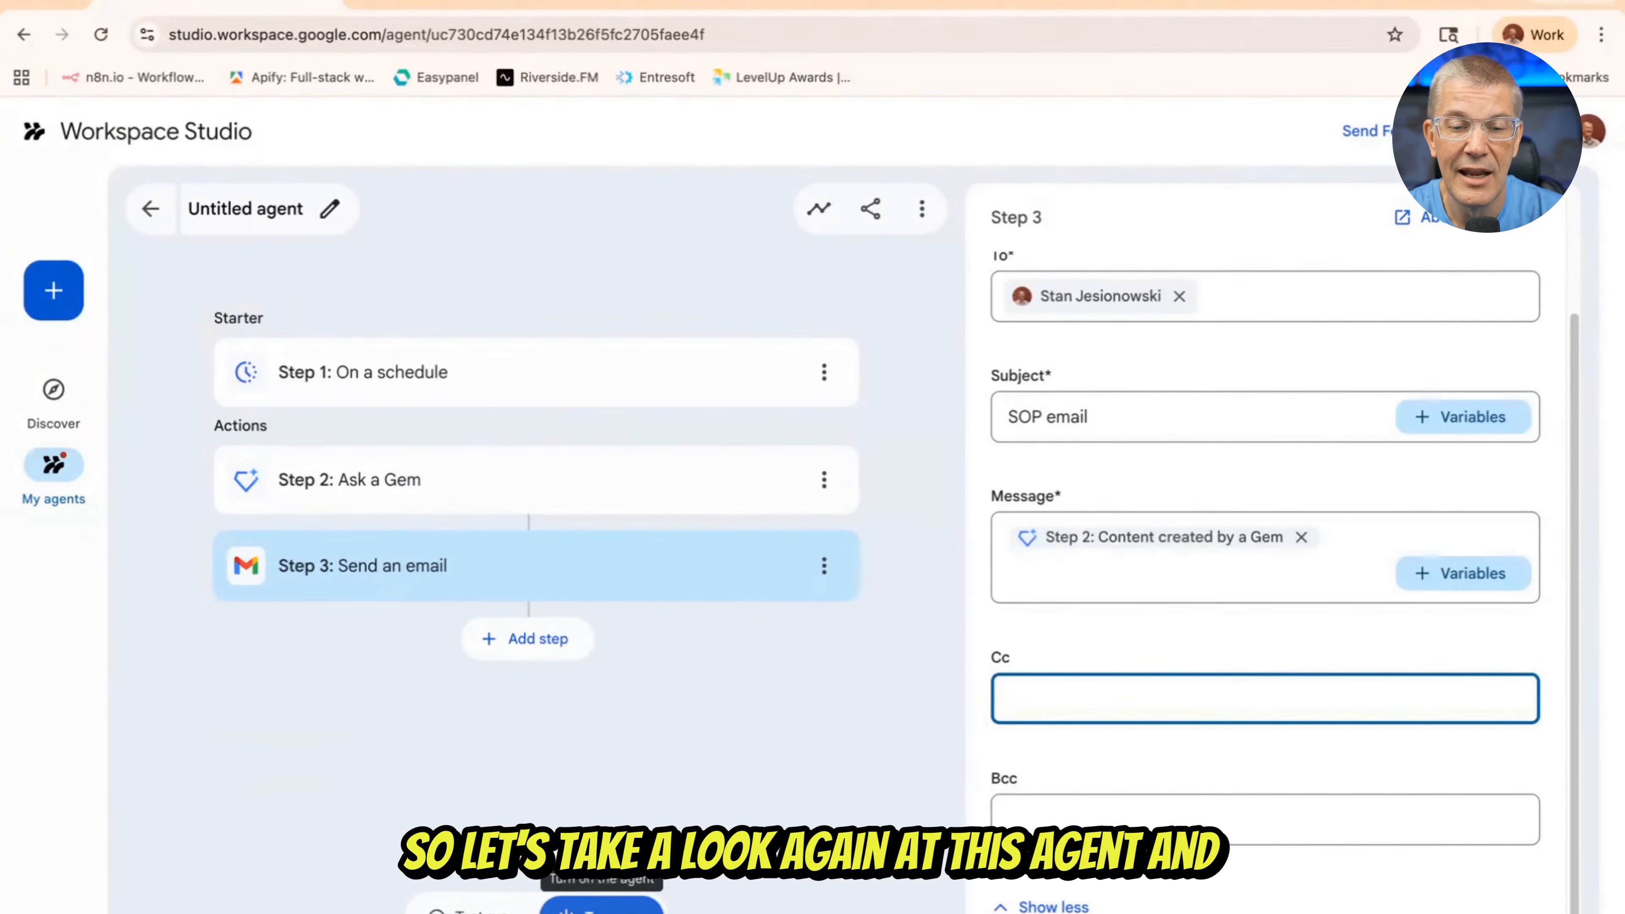
Turn on the agent and rename it "SOP Email"
{"action": "left_click", "coordinate": [602, 907]}
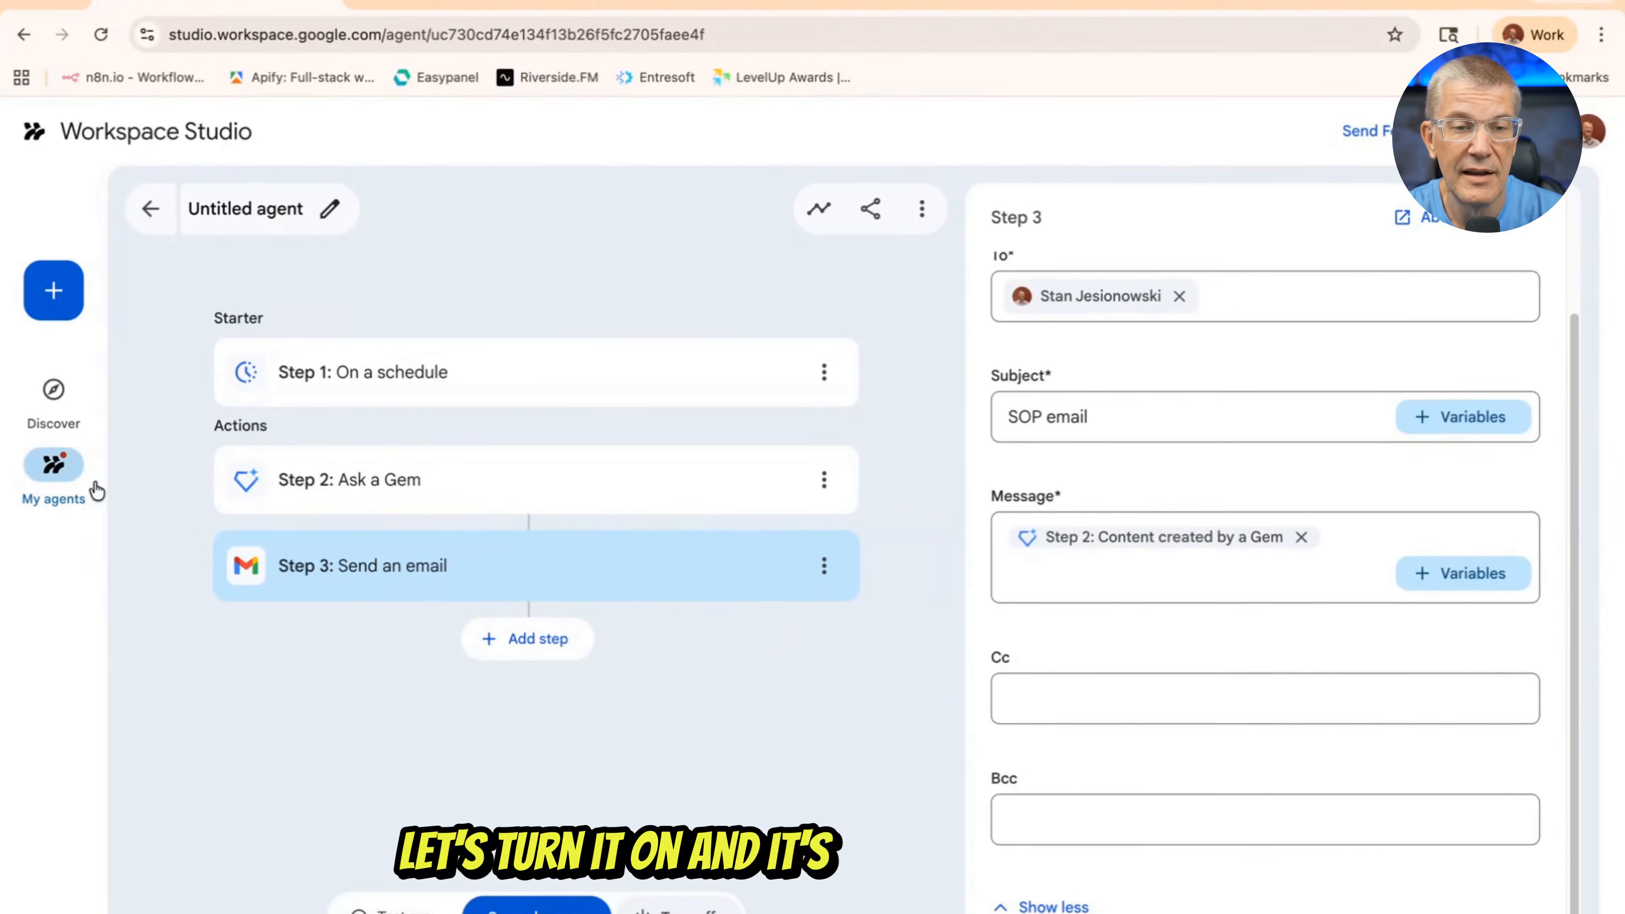
{"action": "left_click", "coordinate": [325, 213]}
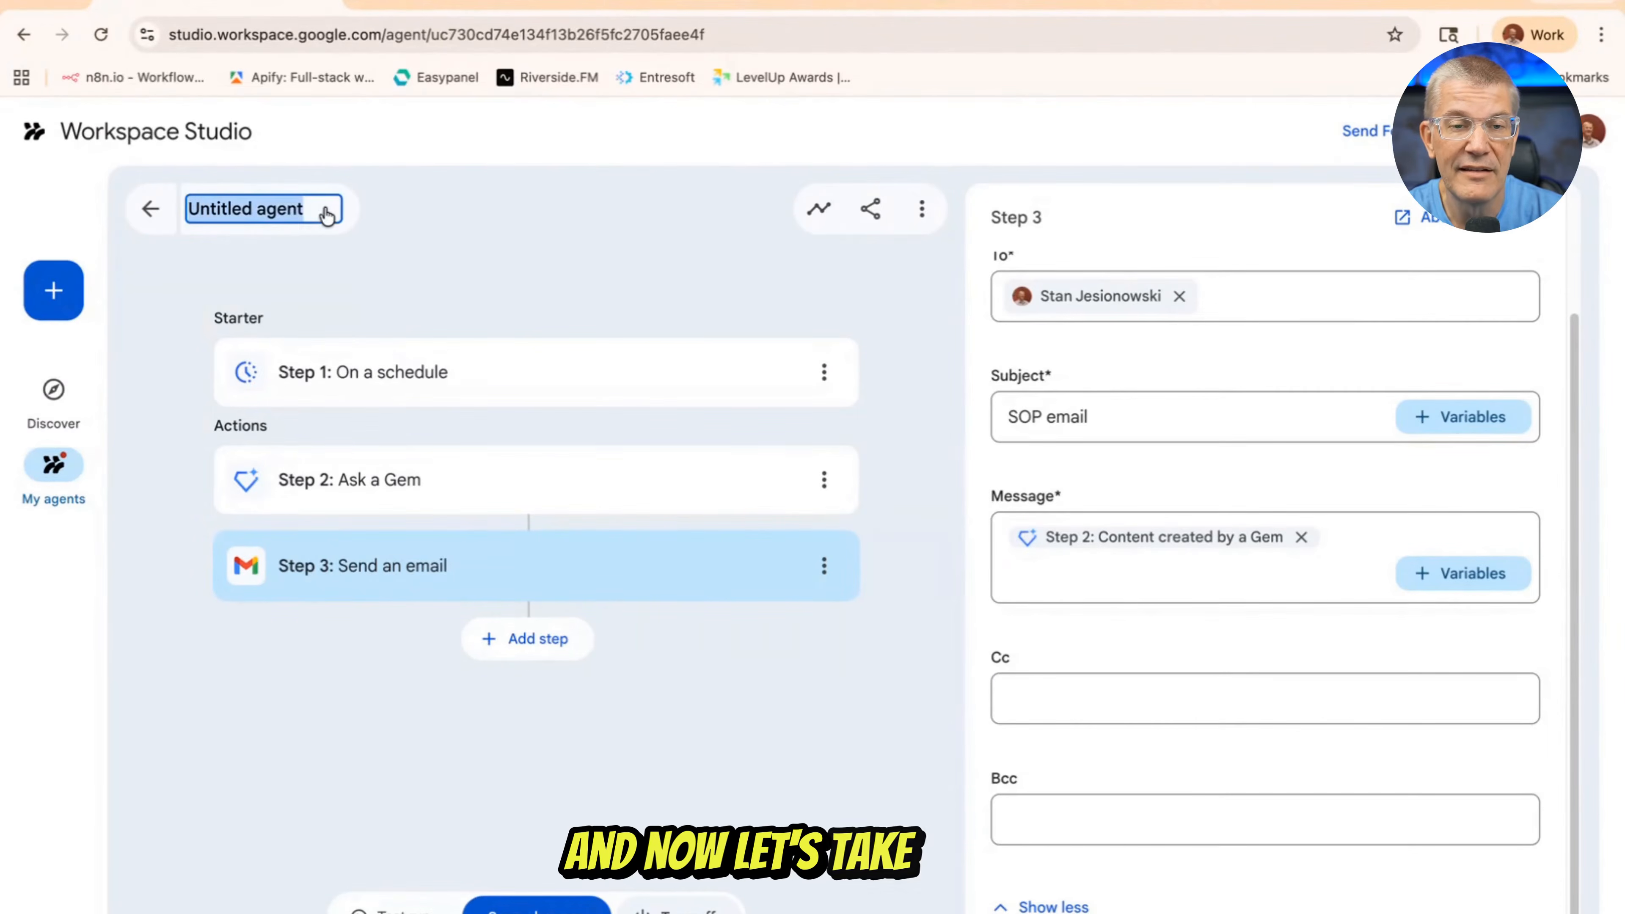
{"action": "type", "text": "S"}
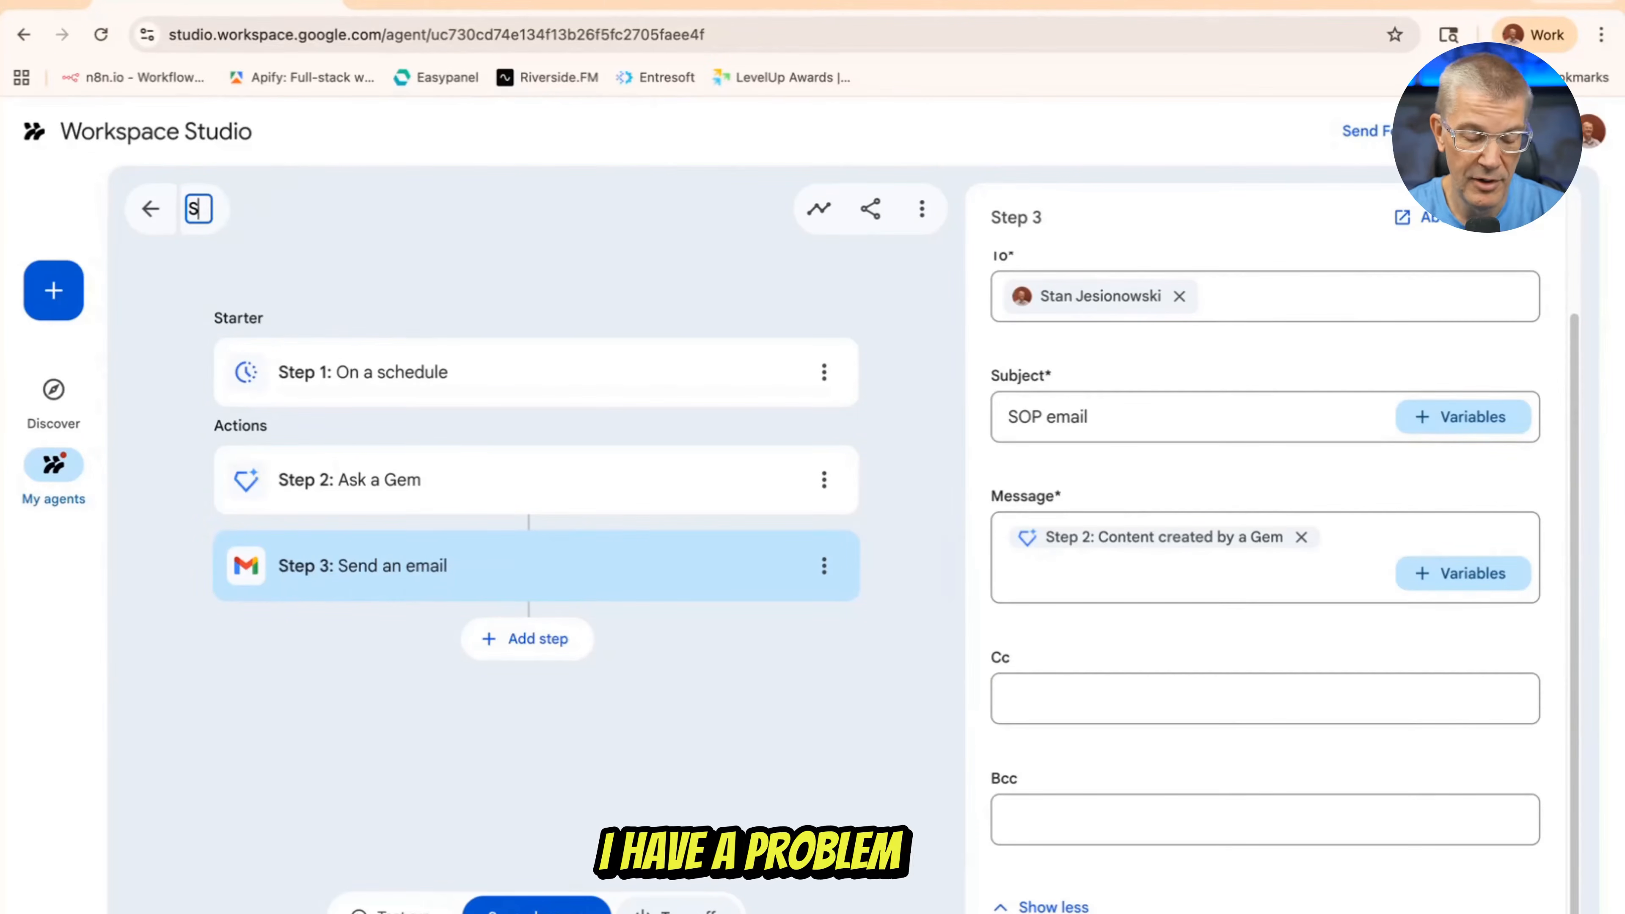
{"action": "type", "text": "OP Email"}
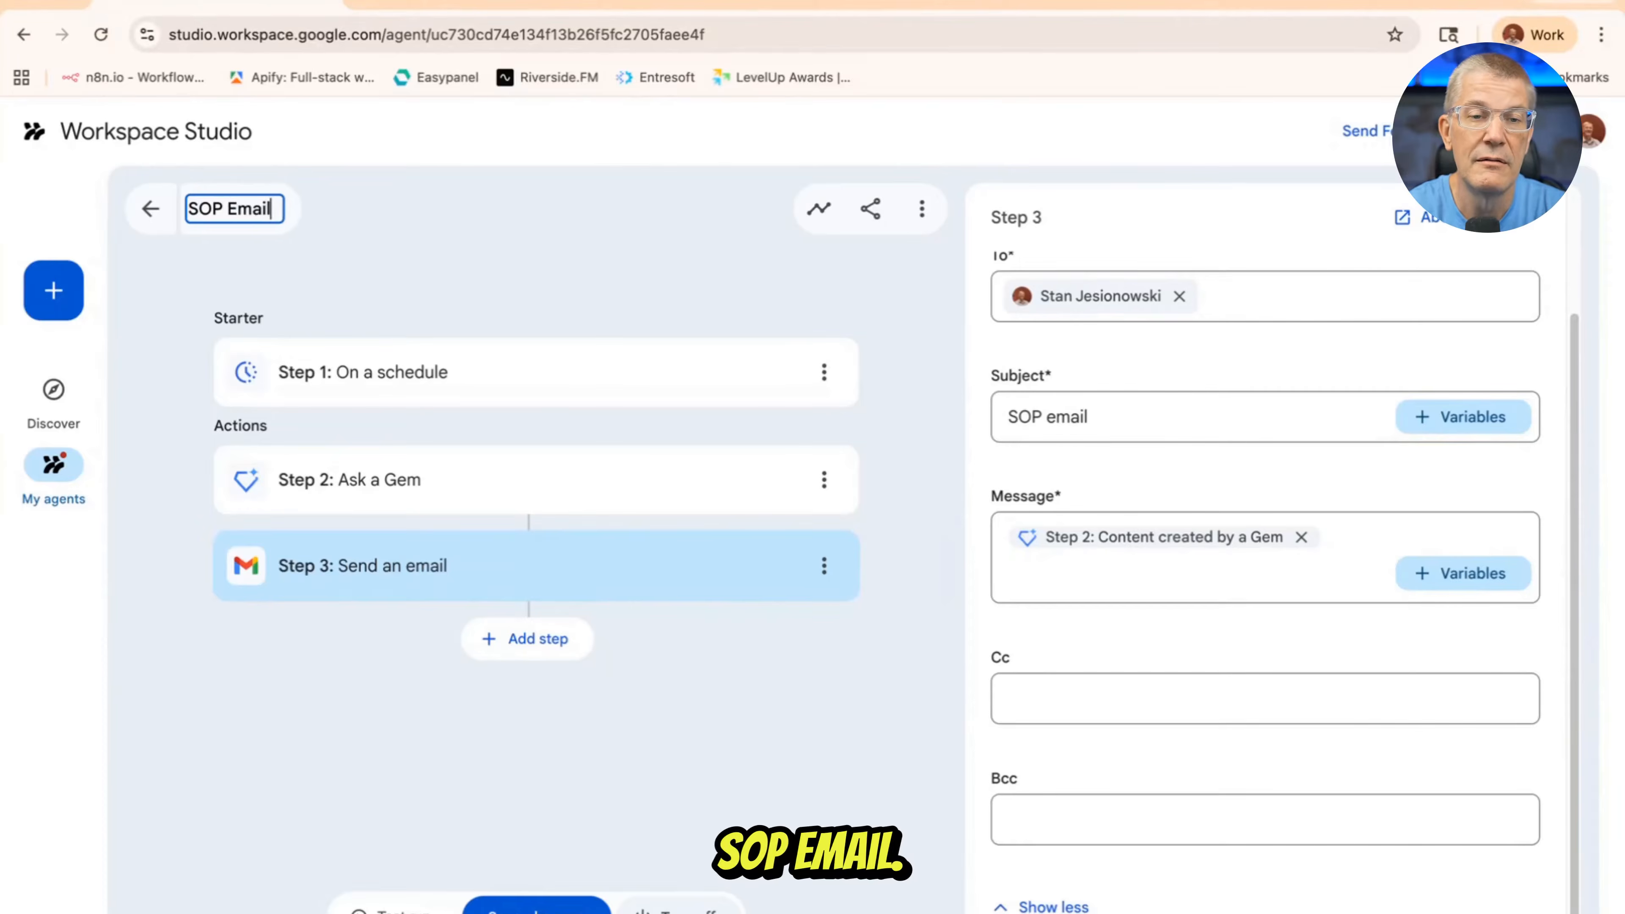
{"action": "left_click", "coordinate": [542, 909]}
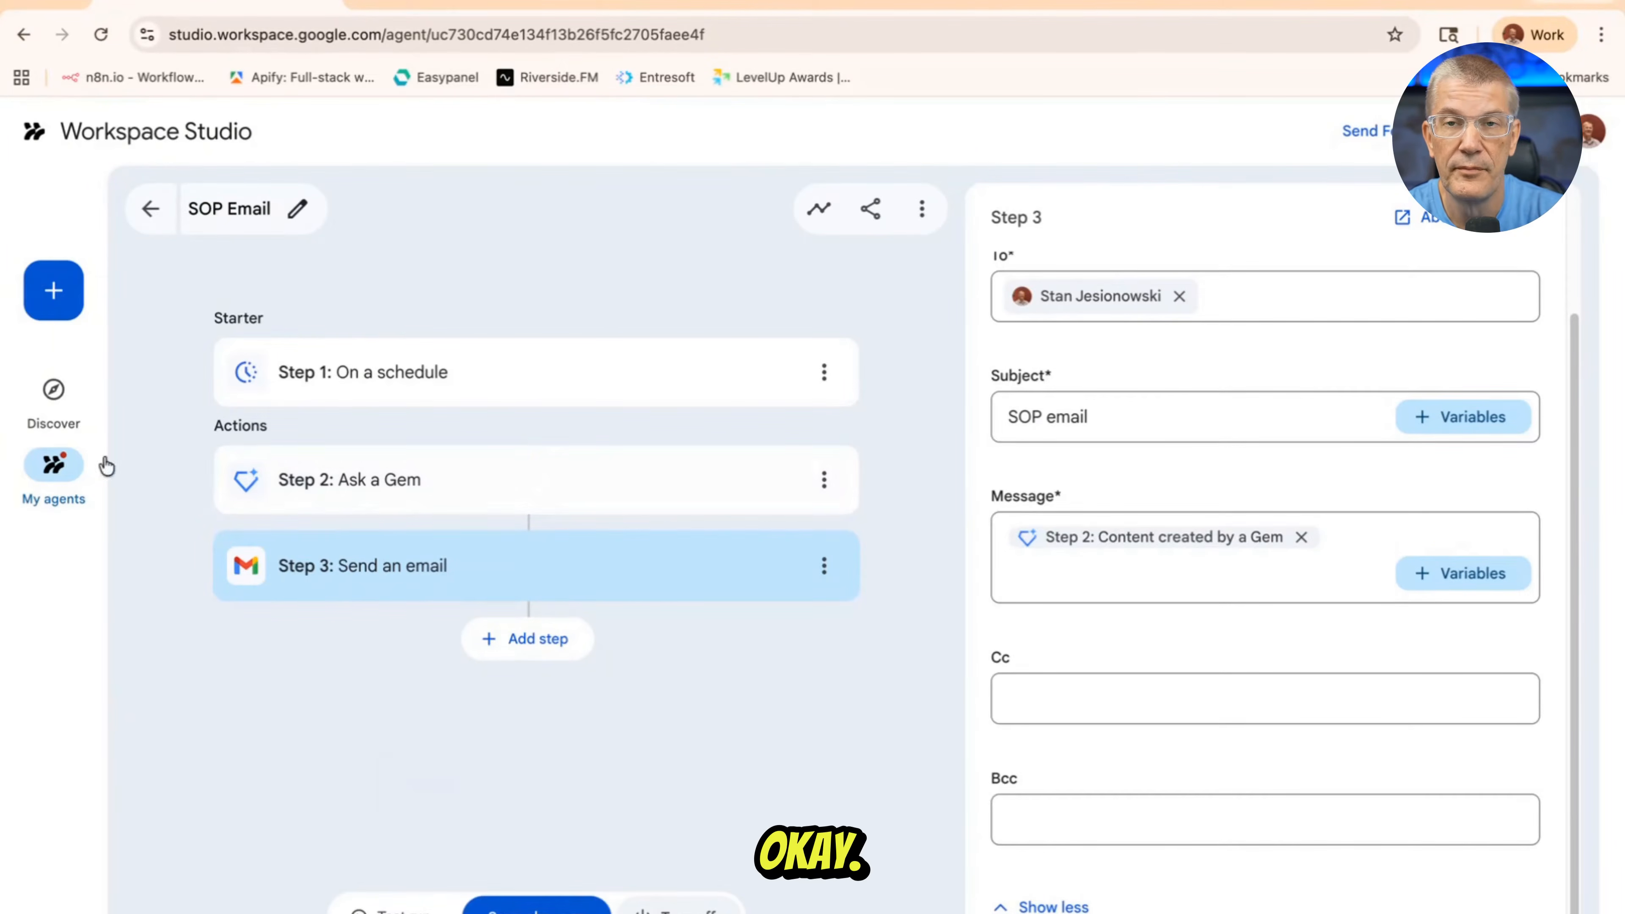
Reopen the SOP Email agent from the list of agents and start a test run
{"action": "left_click", "coordinate": [57, 467]}
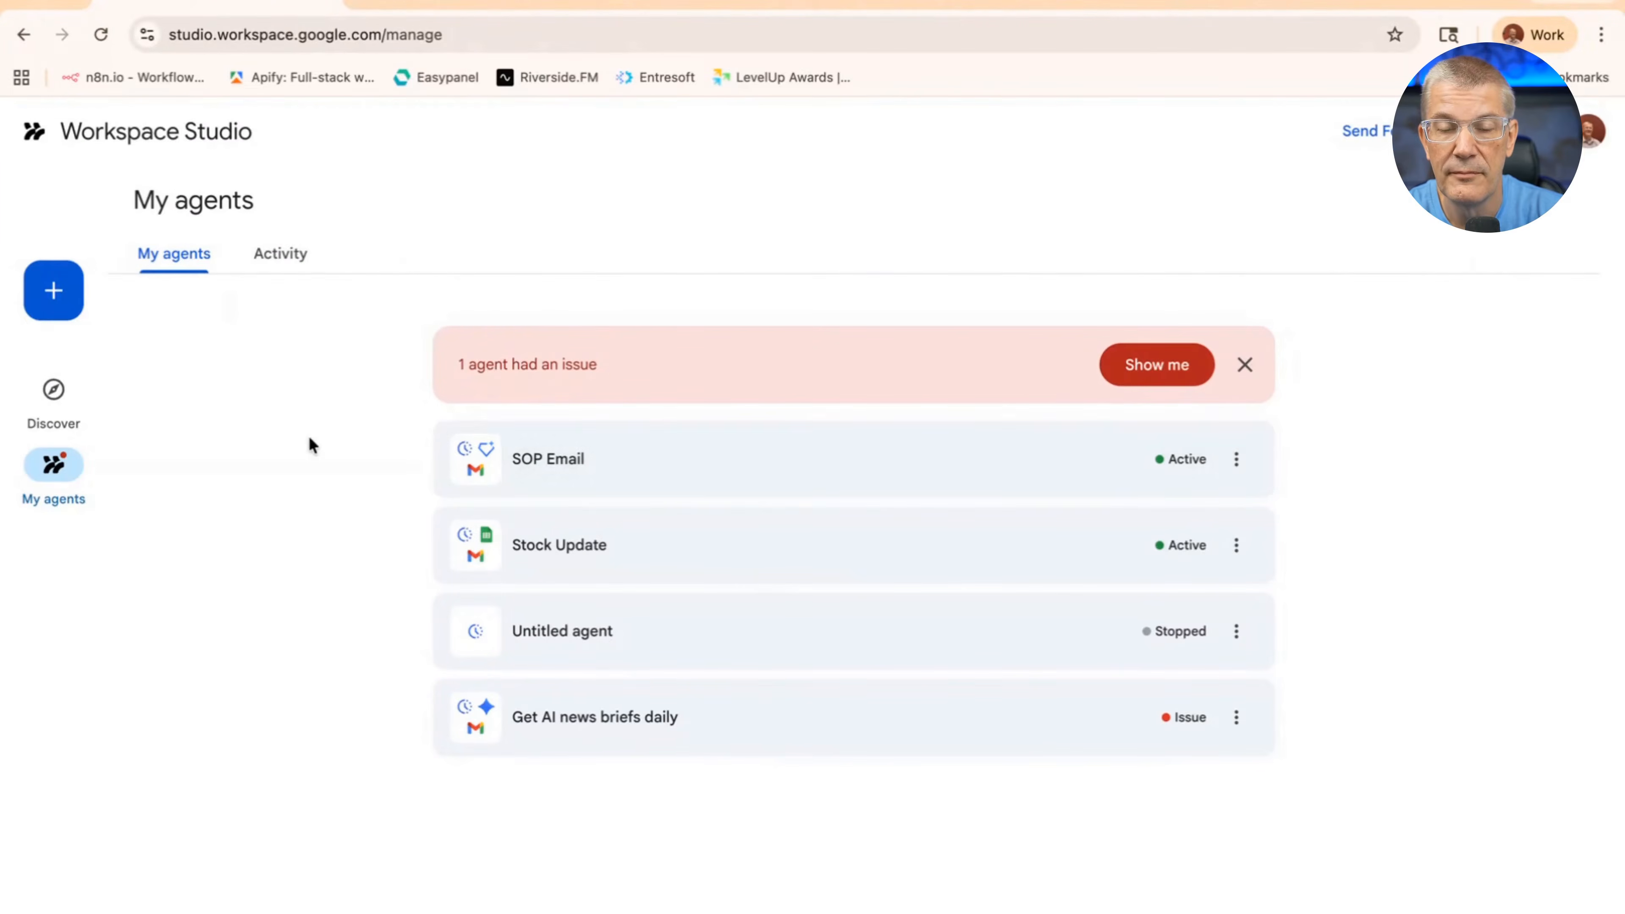
{"action": "left_click", "coordinate": [686, 462]}
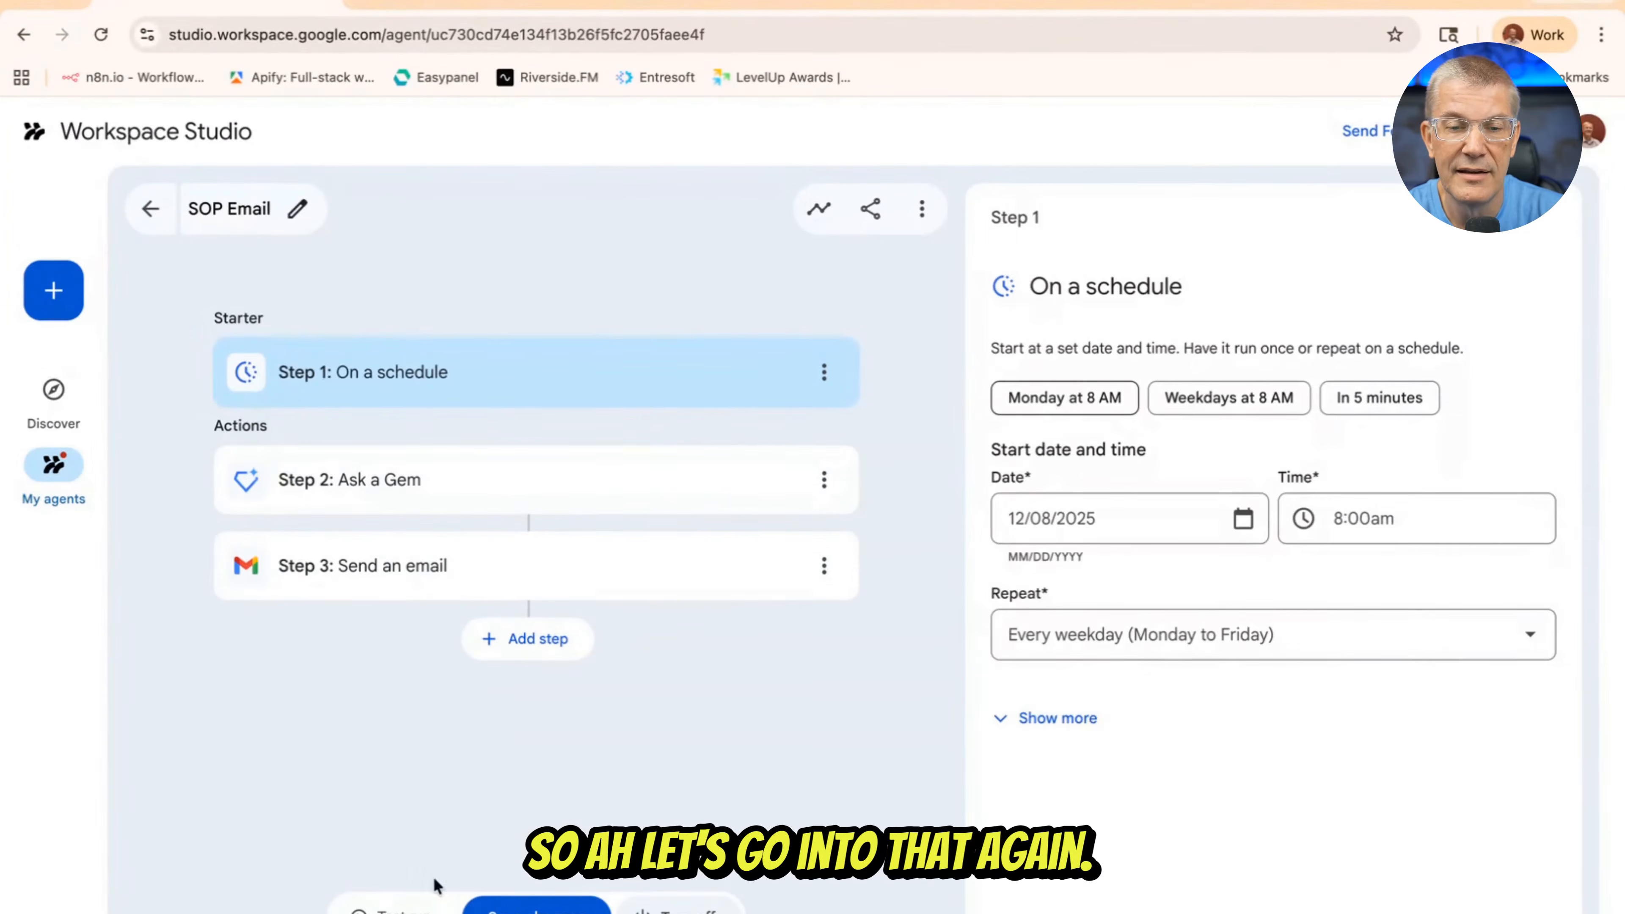
{"action": "left_click", "coordinate": [430, 899]}
{"action": "left_click", "coordinate": [1018, 511]}
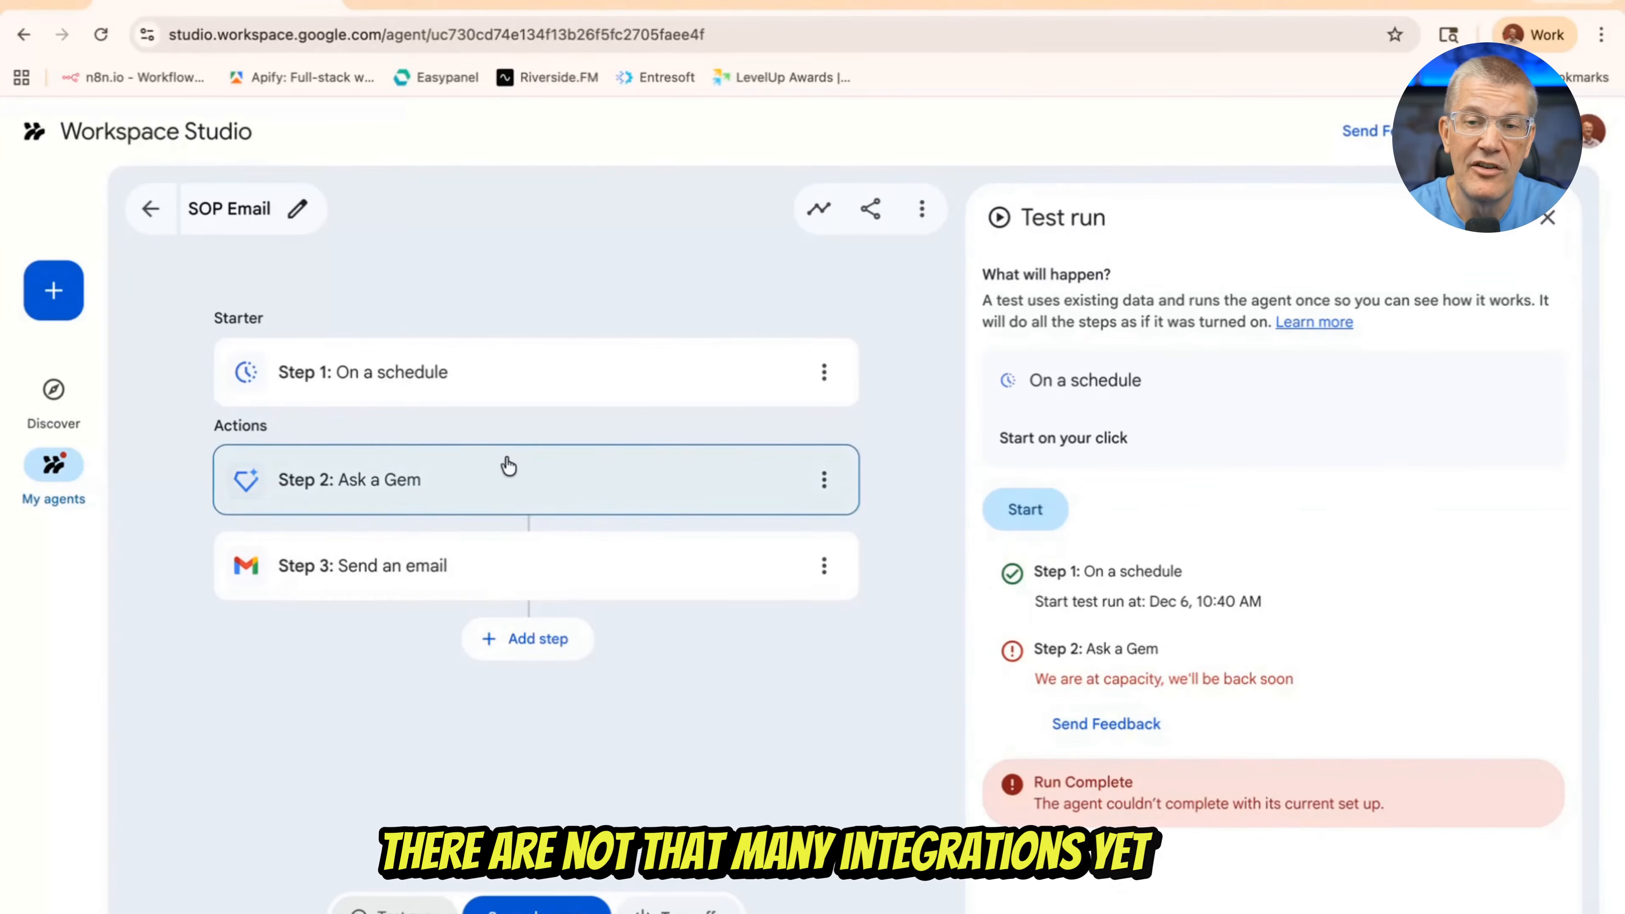
Start a new agent and examine the available action steps, including the Google app actions and third-party integrations
{"action": "left_click", "coordinate": [56, 293]}
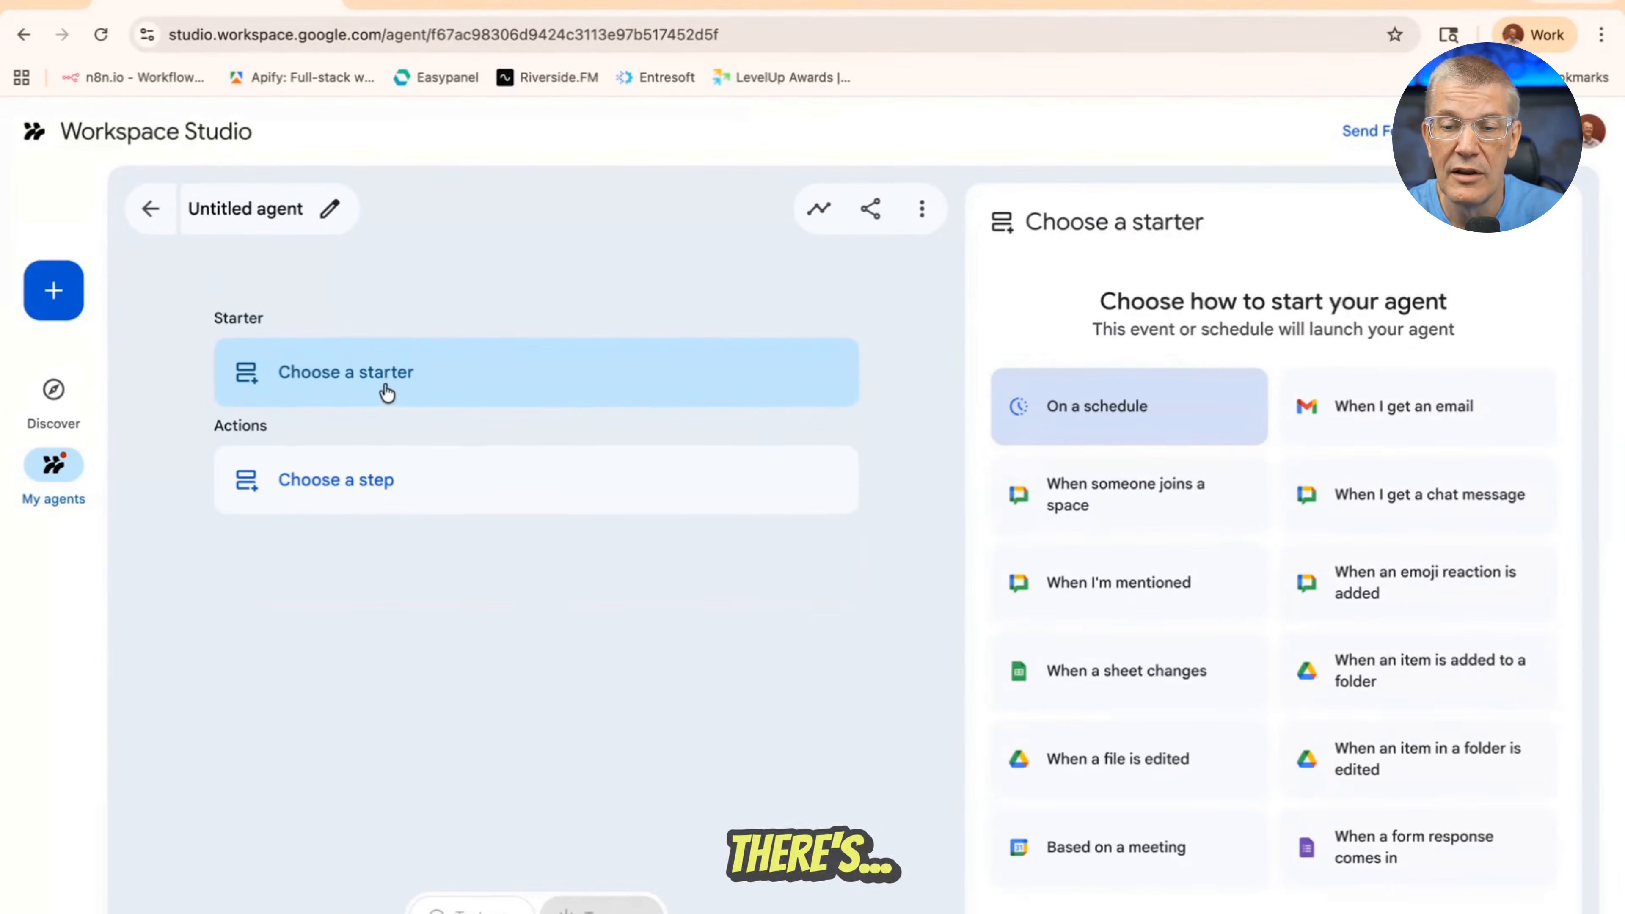
{"action": "left_click", "coordinate": [385, 494]}
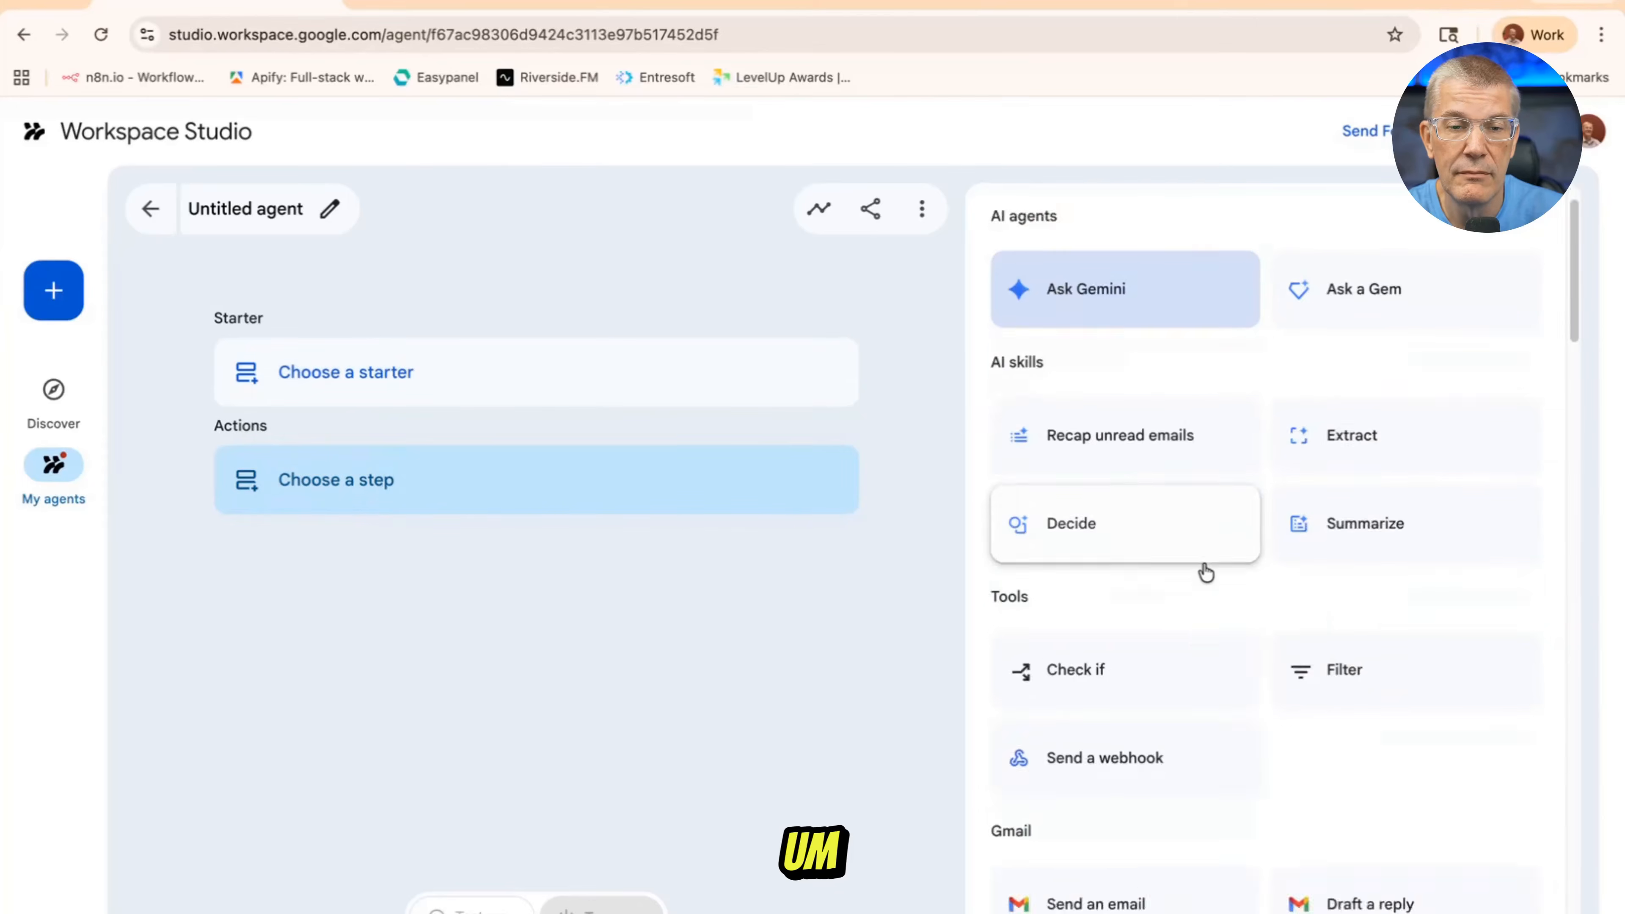
{"action": "scroll", "coordinate": [1204, 572], "scroll_direction": "down", "scroll_amount": 20}
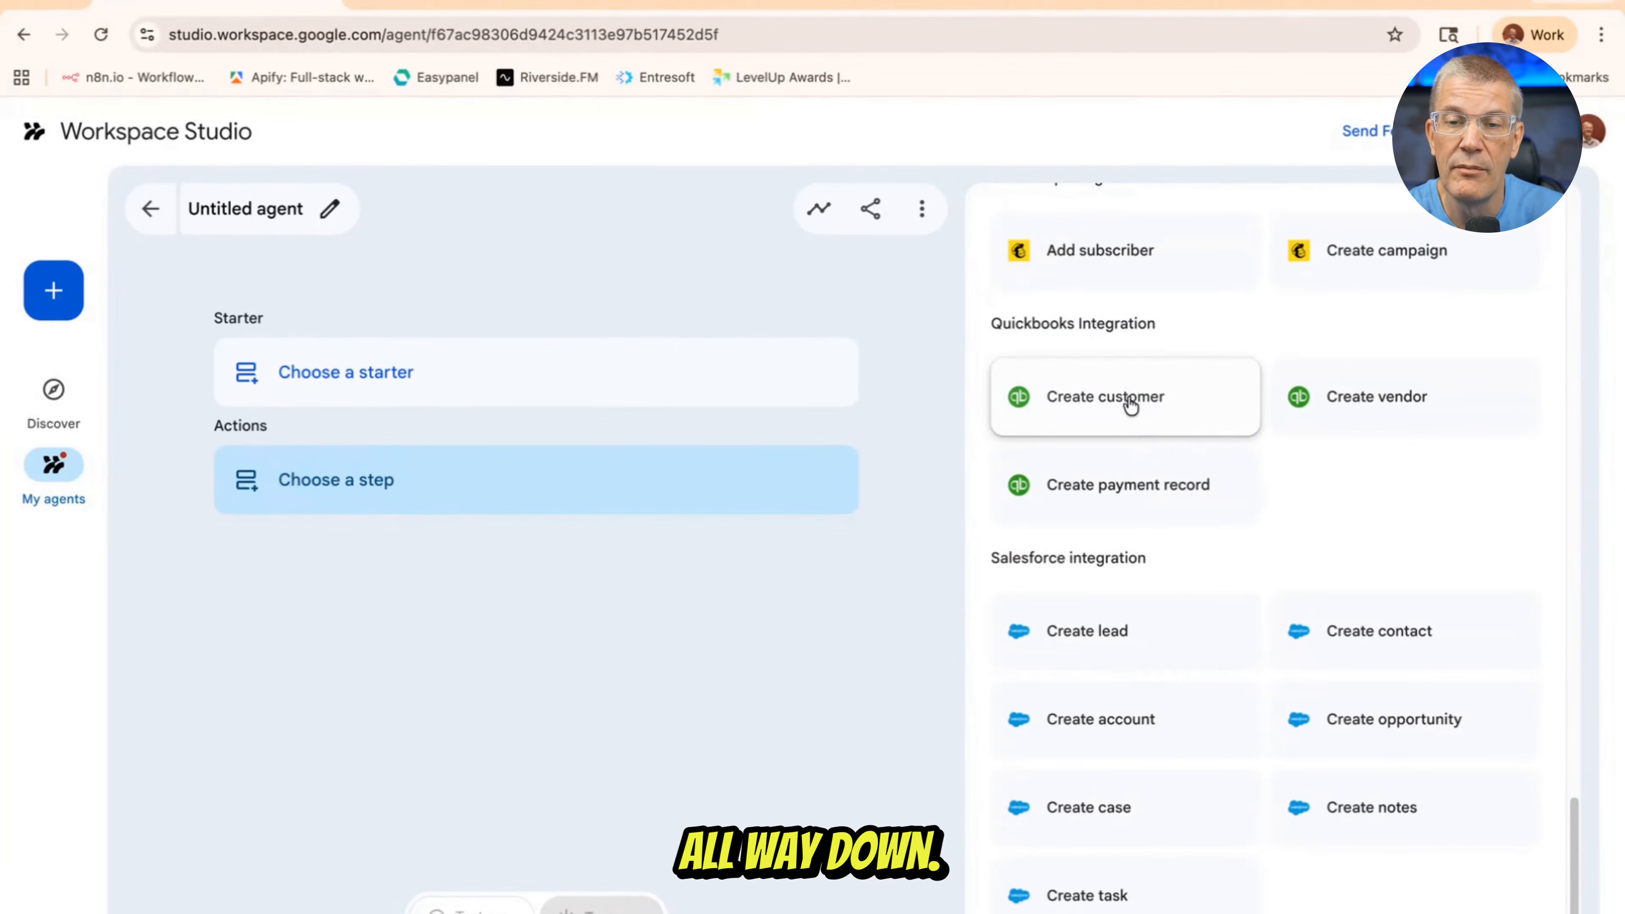
{"action": "scroll", "coordinate": [1127, 403], "scroll_direction": "up", "scroll_amount": 1}
{"action": "scroll", "coordinate": [1128, 404], "scroll_direction": "up", "scroll_amount": 10}
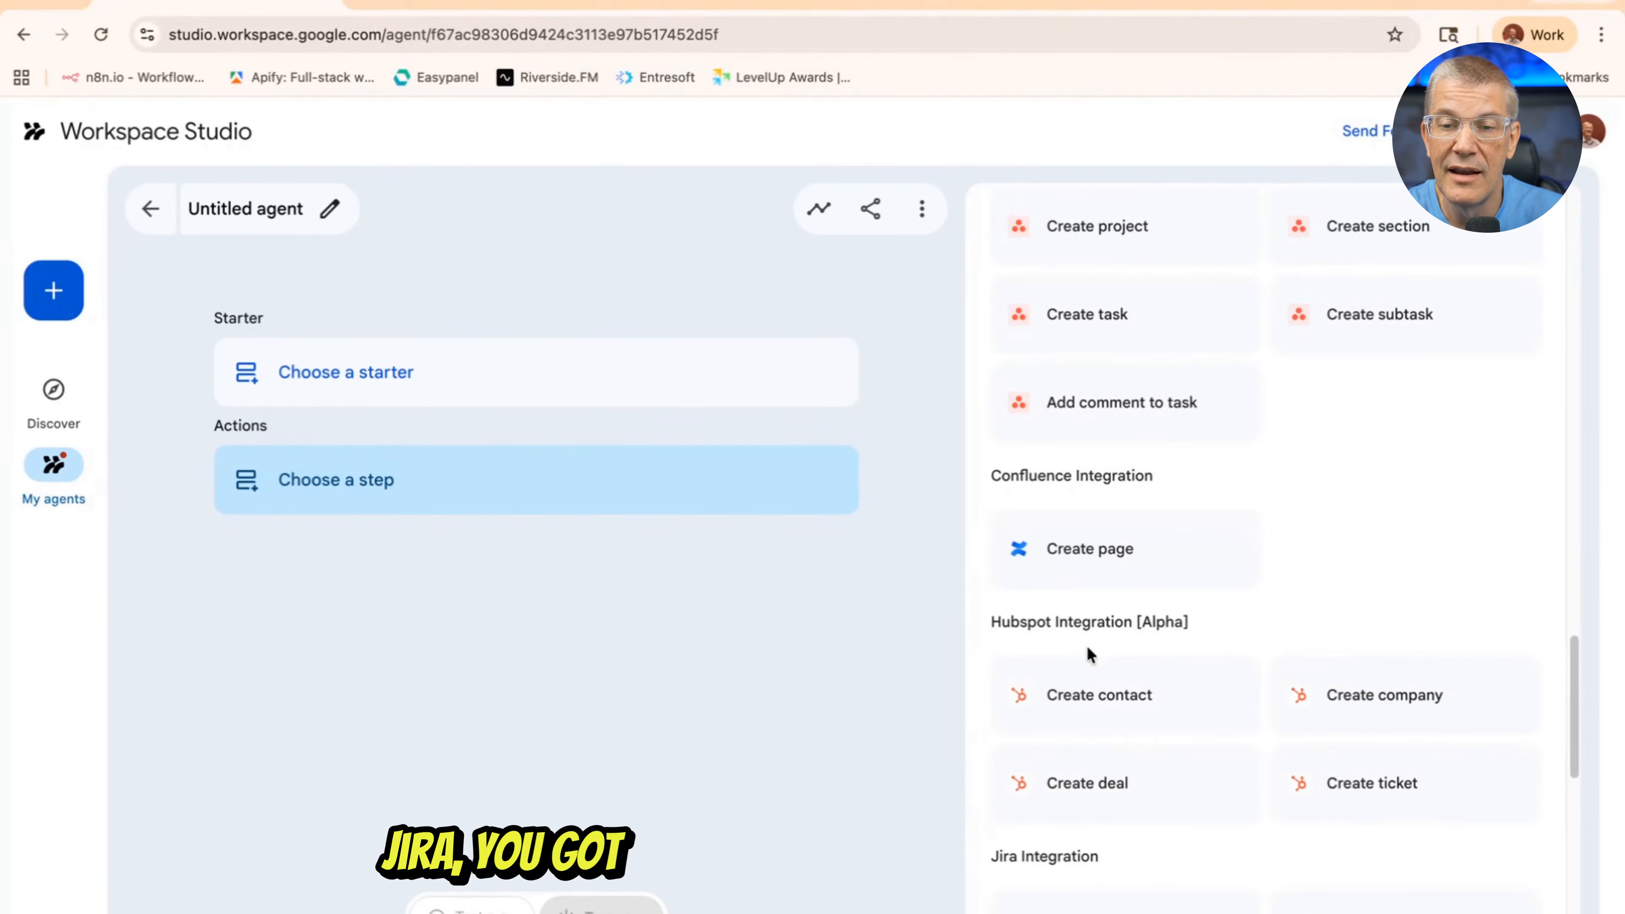
{"action": "scroll", "coordinate": [1091, 664], "scroll_direction": "up", "scroll_amount": 1}
{"action": "scroll", "coordinate": [1077, 663], "scroll_direction": "up", "scroll_amount": 3}
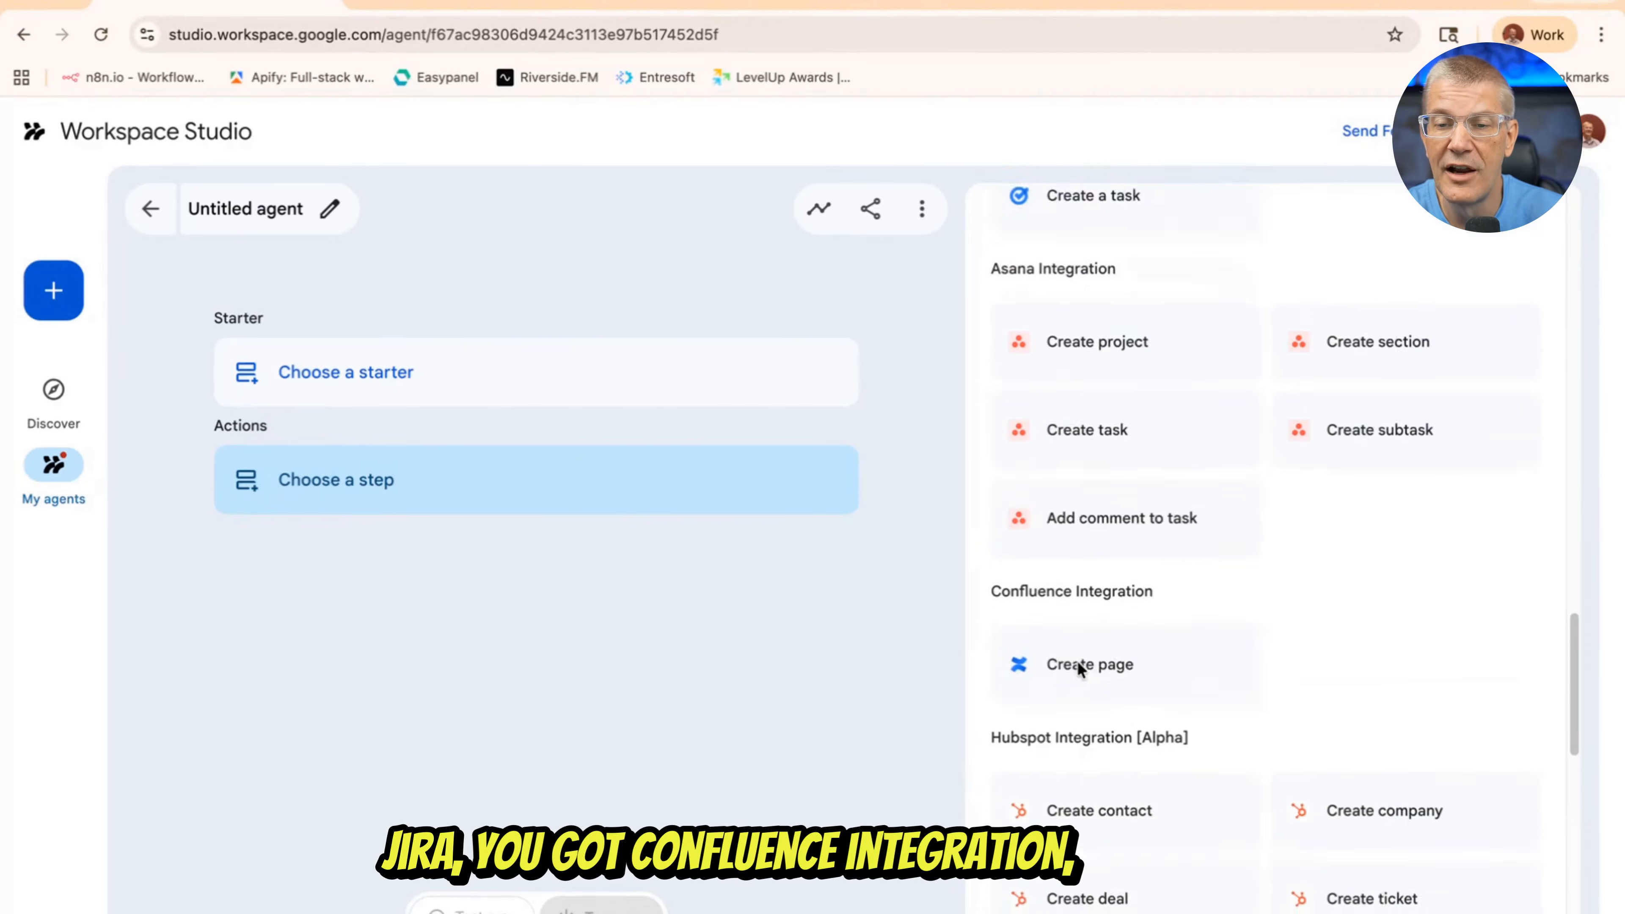
{"action": "scroll", "coordinate": [1068, 461], "scroll_direction": "up", "scroll_amount": 5}
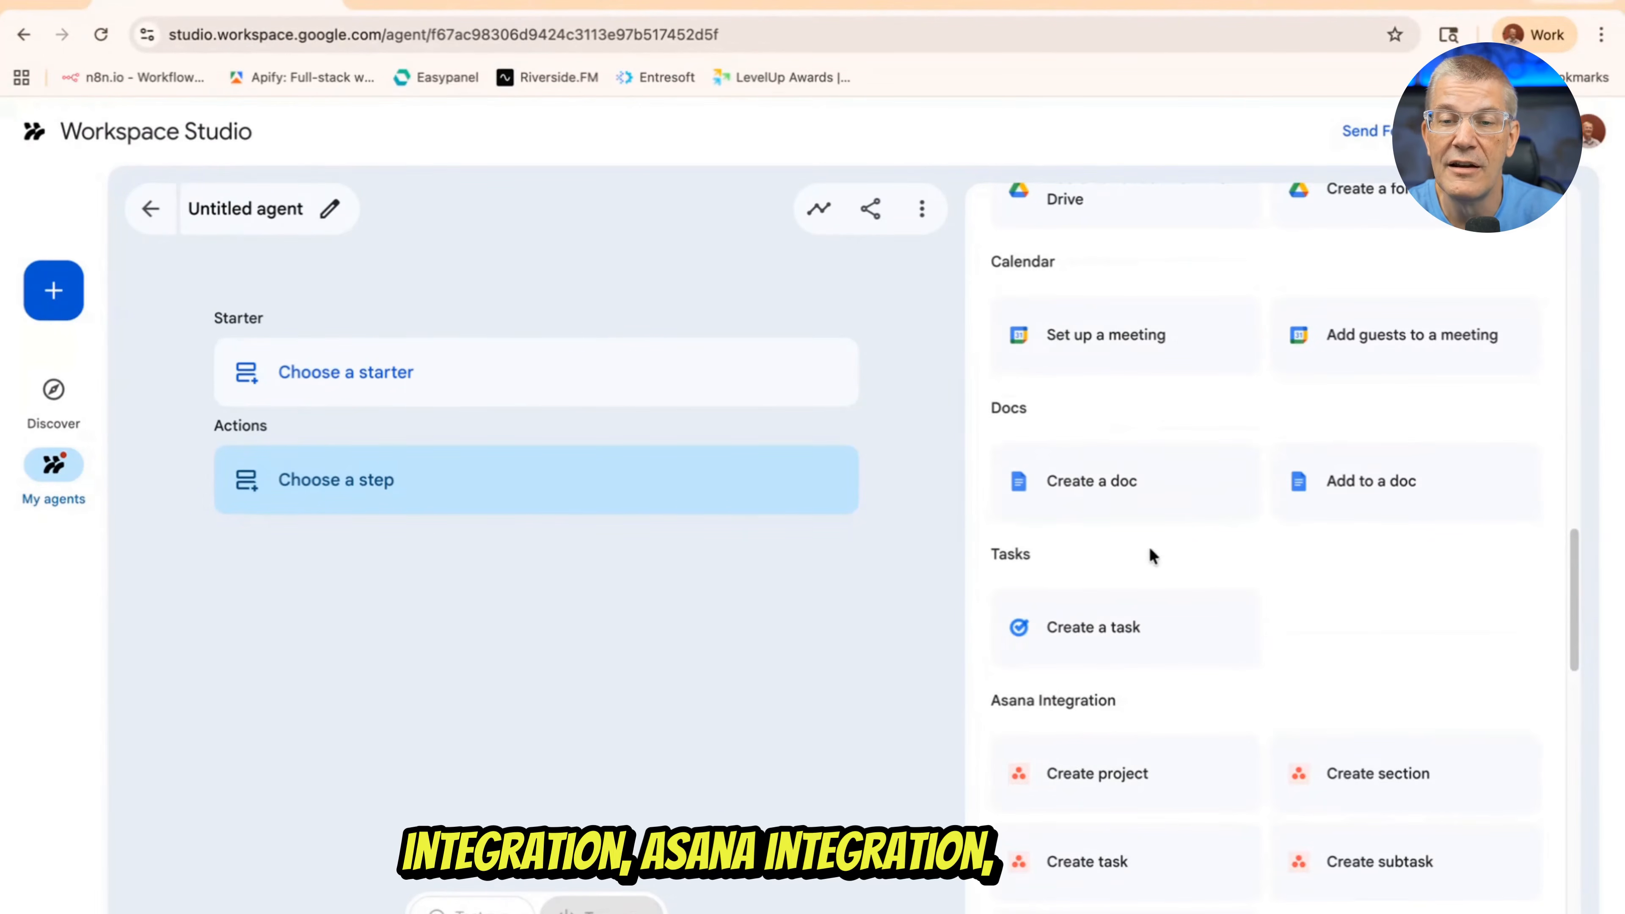
{"action": "scroll", "coordinate": [1150, 545], "scroll_direction": "up", "scroll_amount": 10}
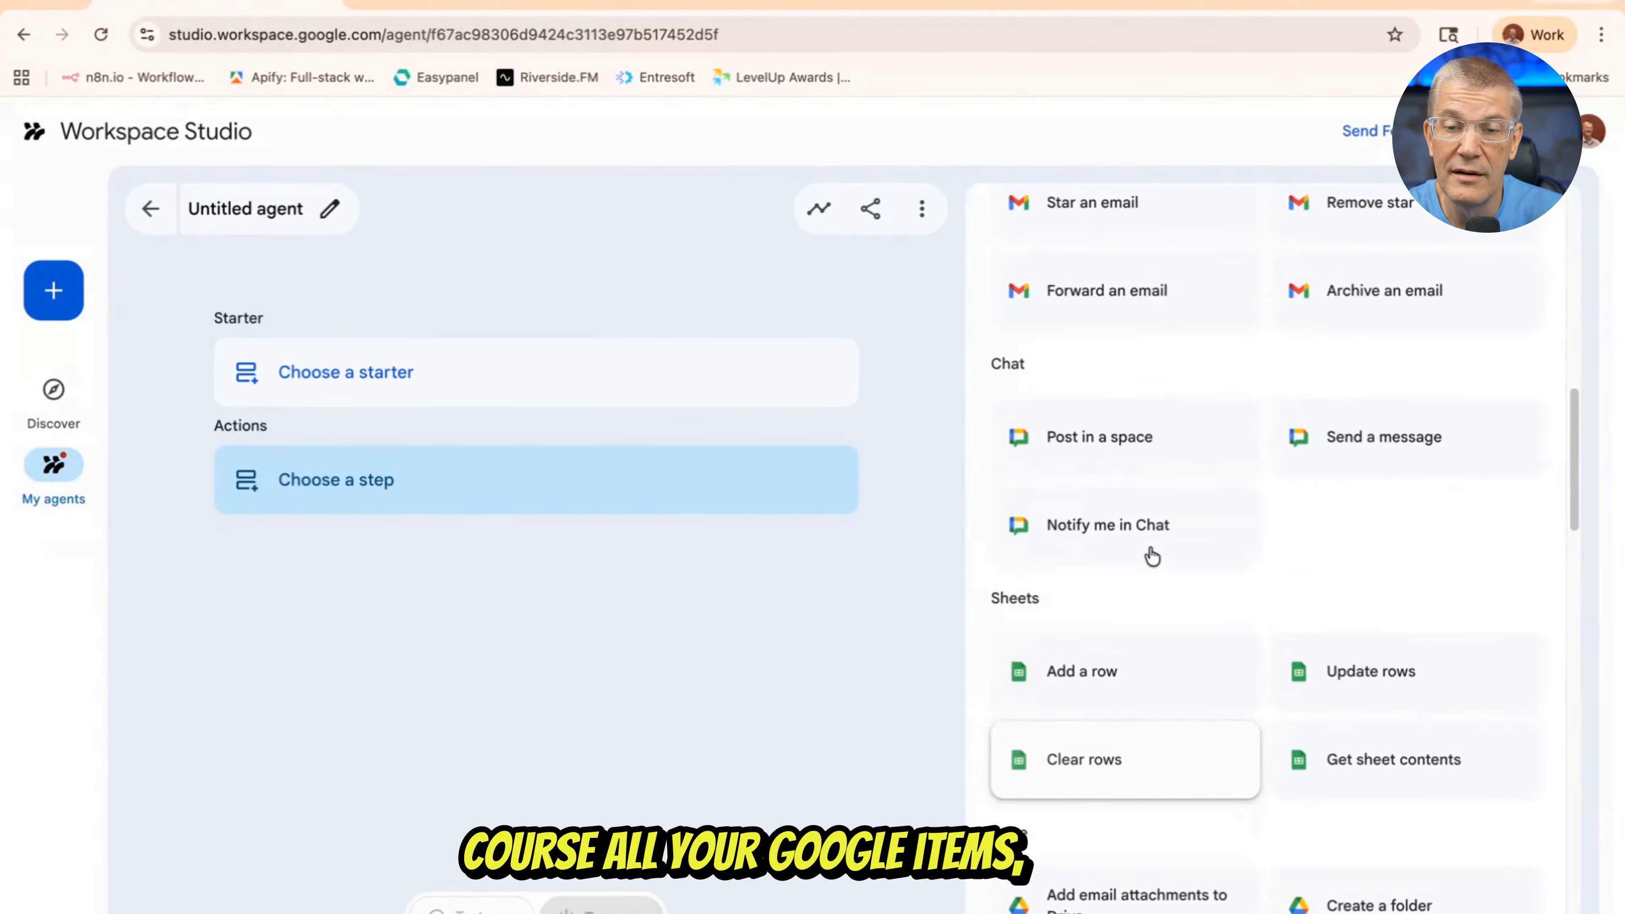
{"action": "scroll", "coordinate": [1150, 549], "scroll_direction": "up", "scroll_amount": 3}
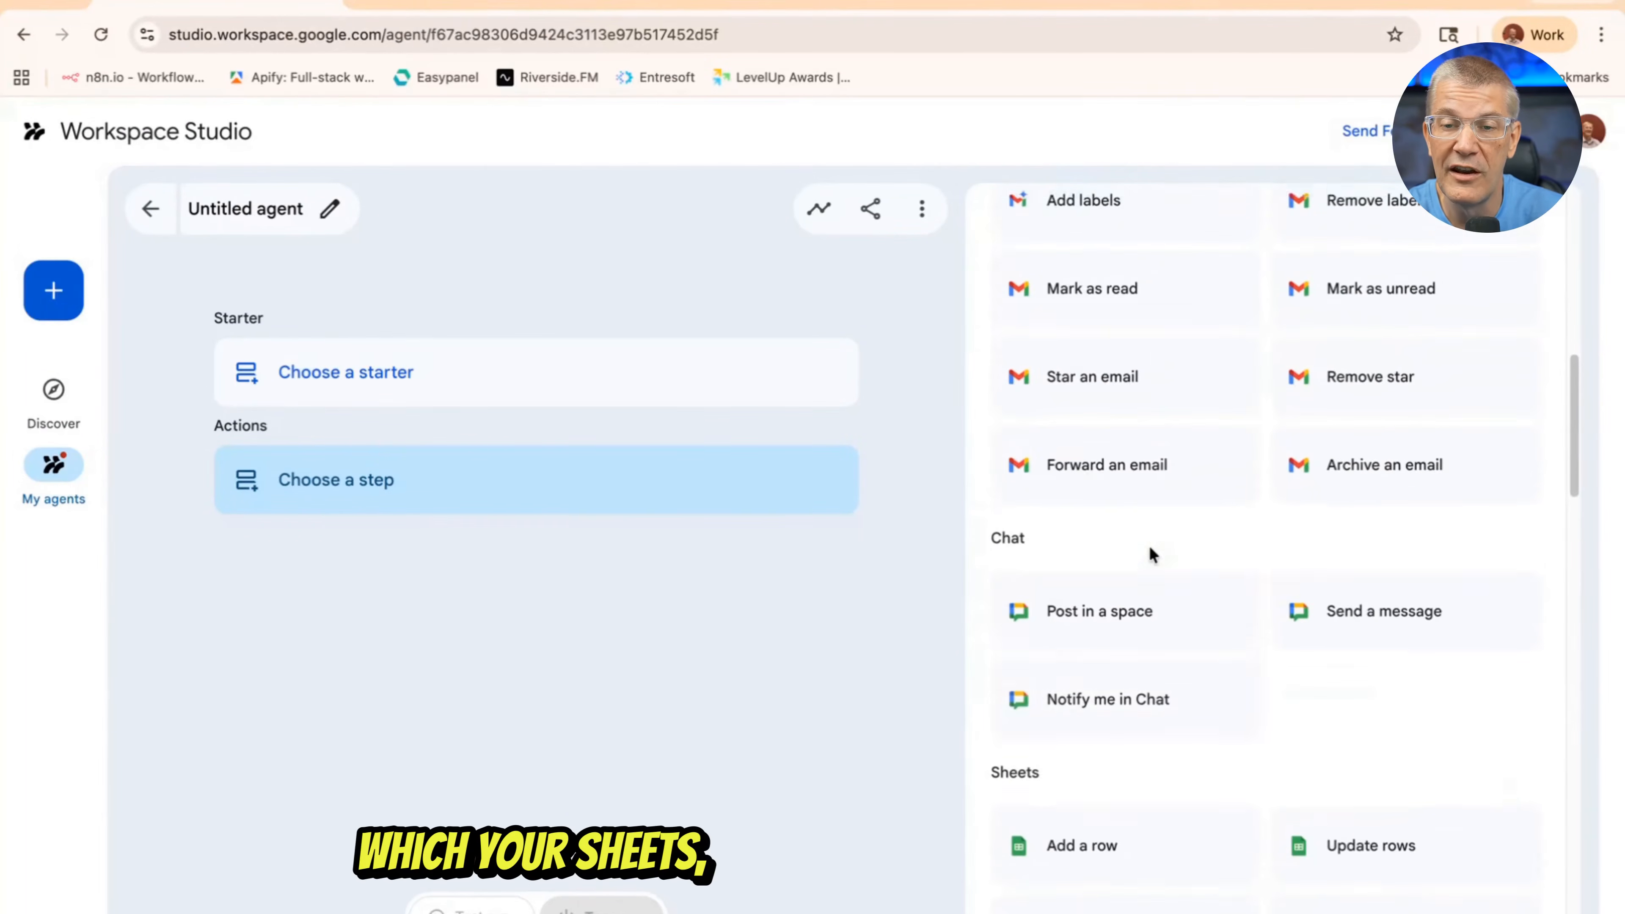
{"action": "scroll", "coordinate": [1150, 550], "scroll_direction": "up", "scroll_amount": 9}
{"action": "scroll", "coordinate": [1150, 550], "scroll_direction": "down", "scroll_amount": 20}
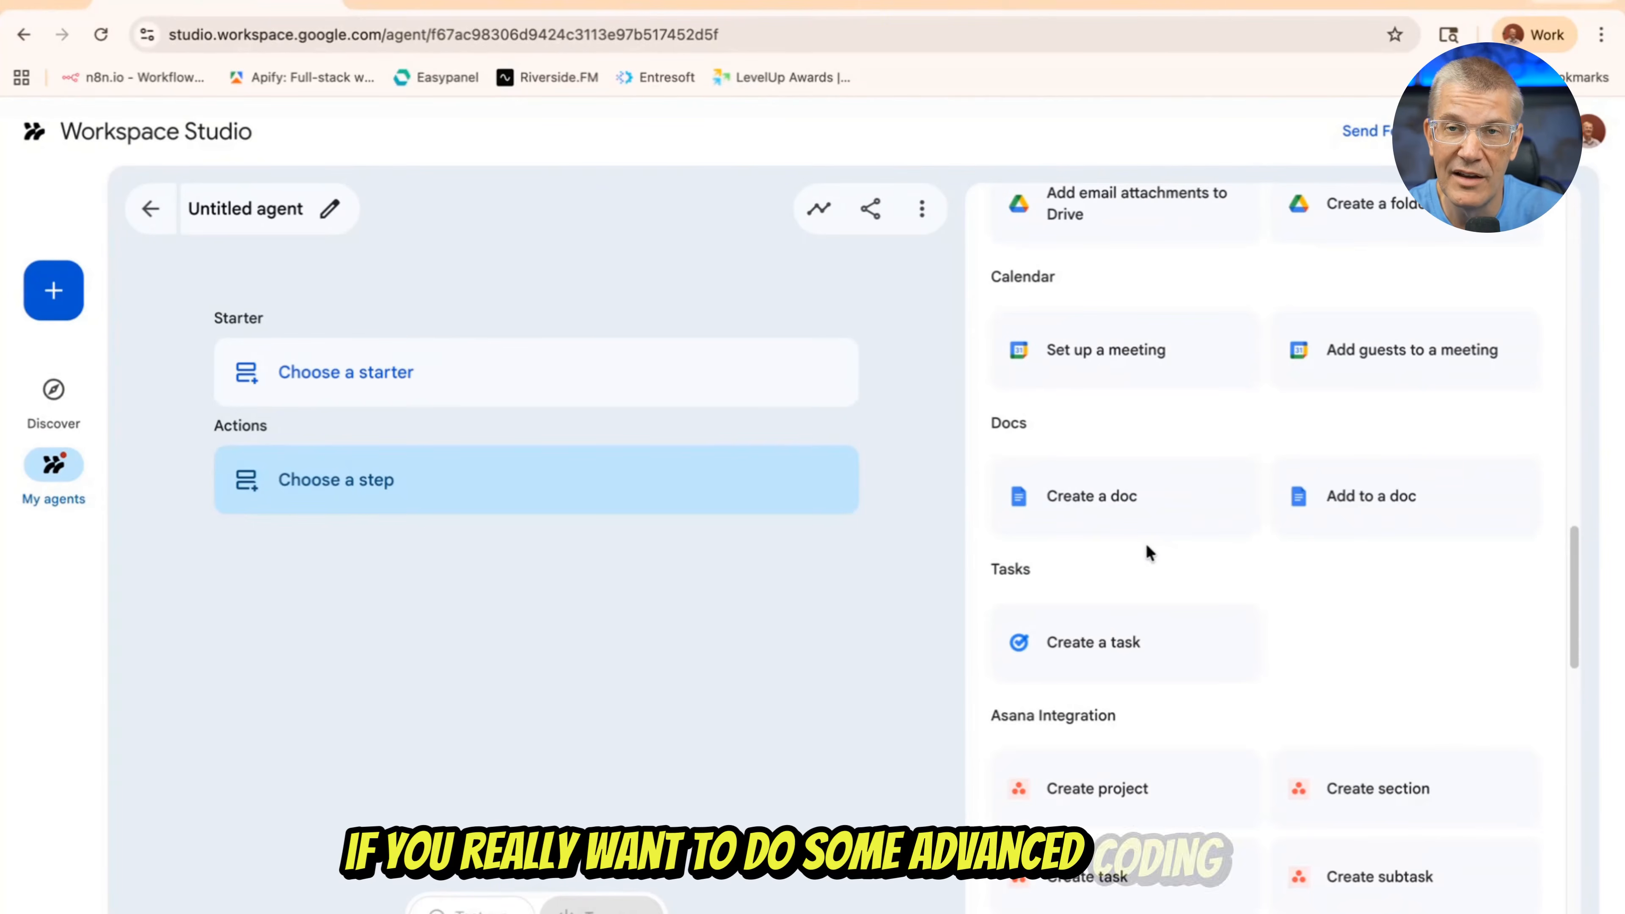
{"action": "scroll", "coordinate": [1147, 549], "scroll_direction": "up", "scroll_amount": 1}
{"action": "scroll", "coordinate": [1146, 545], "scroll_direction": "up", "scroll_amount": 15}
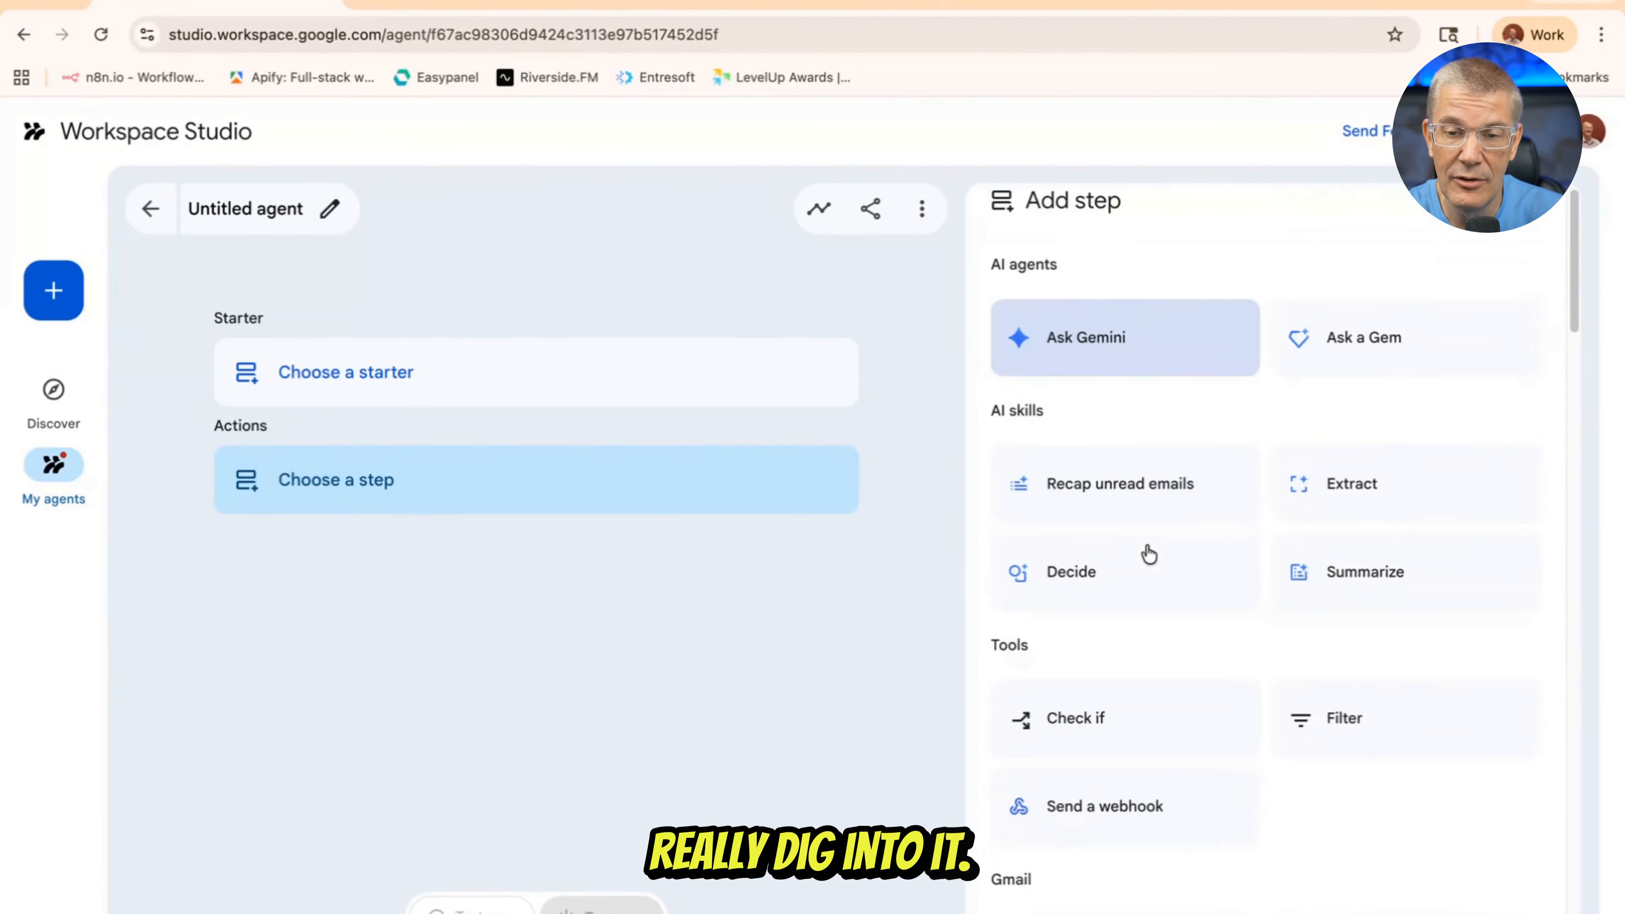